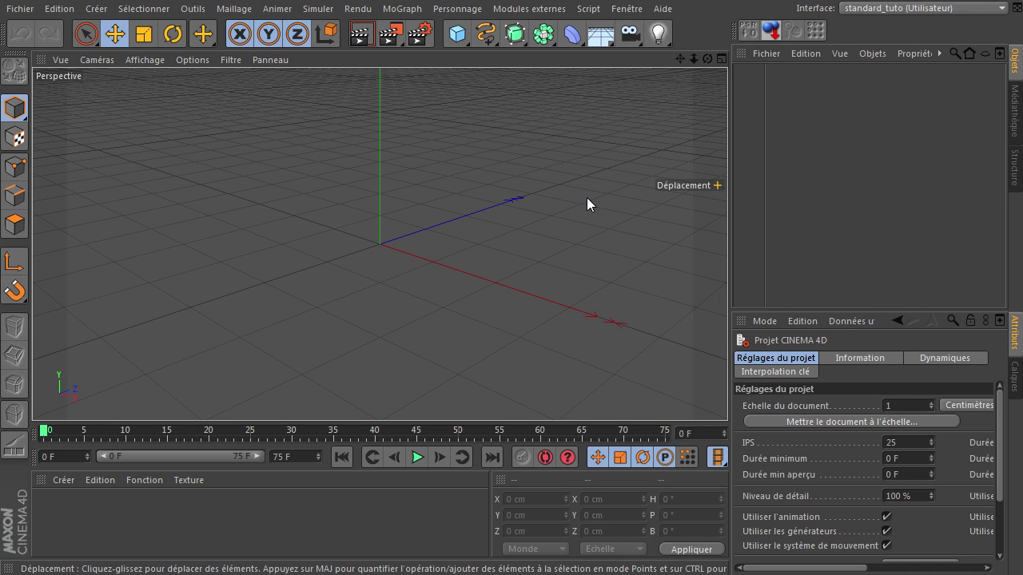
- Open the Médiathèque and display the contents of the Objects folder in the Visualize library
left_click_drag(679, 58, 727, 392)
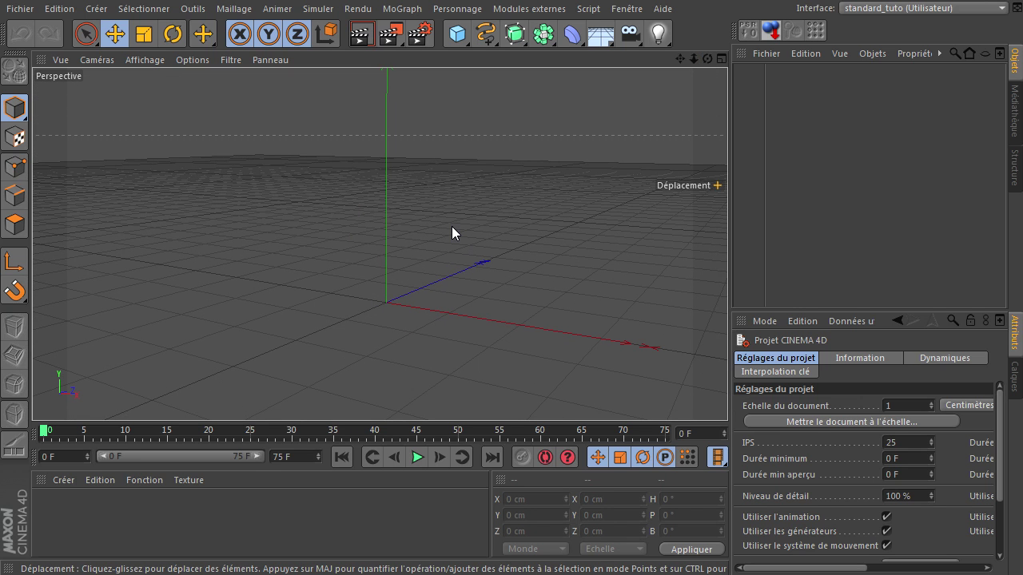
left_click(633, 9)
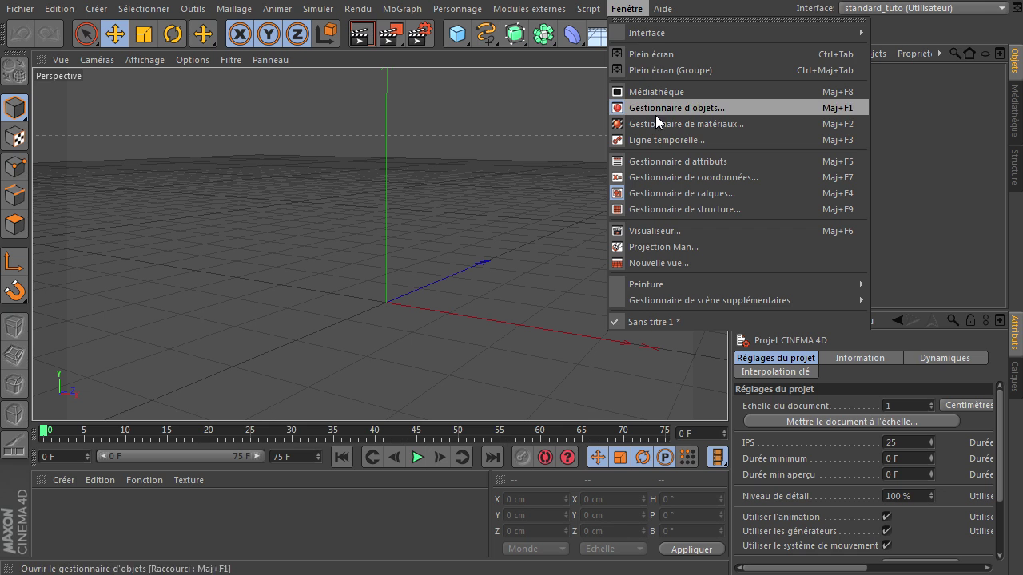
left_click(673, 92)
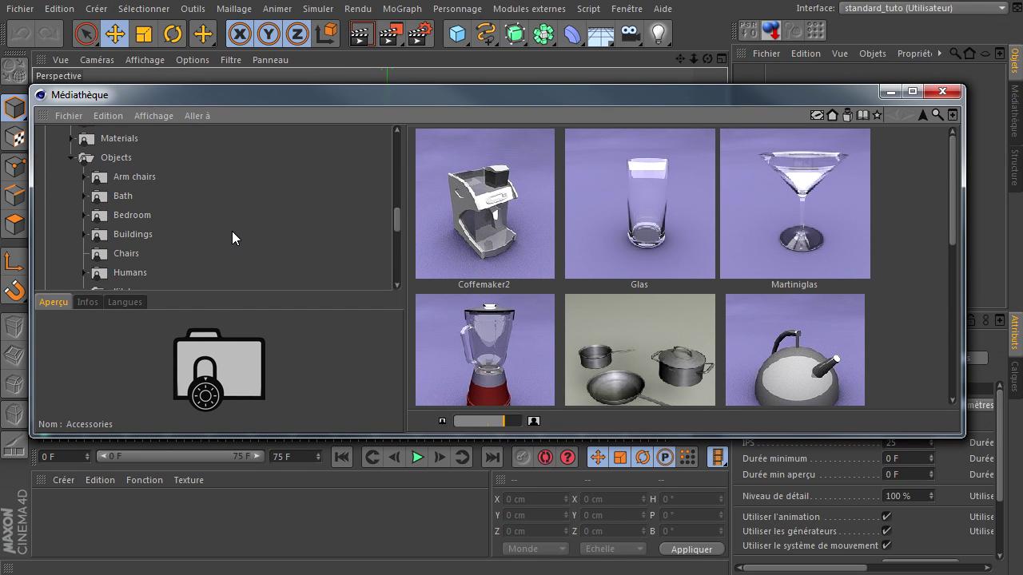
scroll(233, 232, "up", 2)
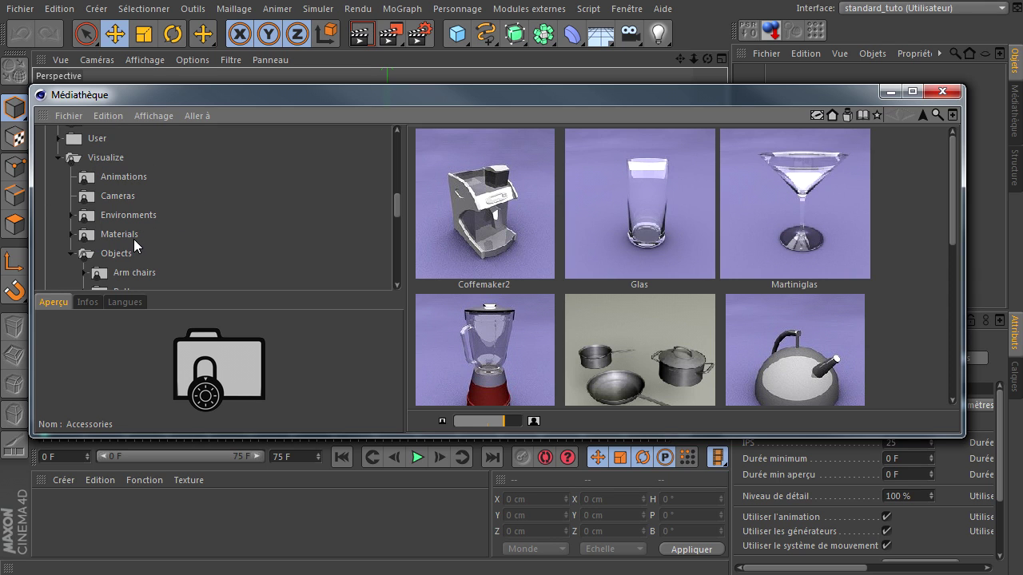
left_click(70, 254)
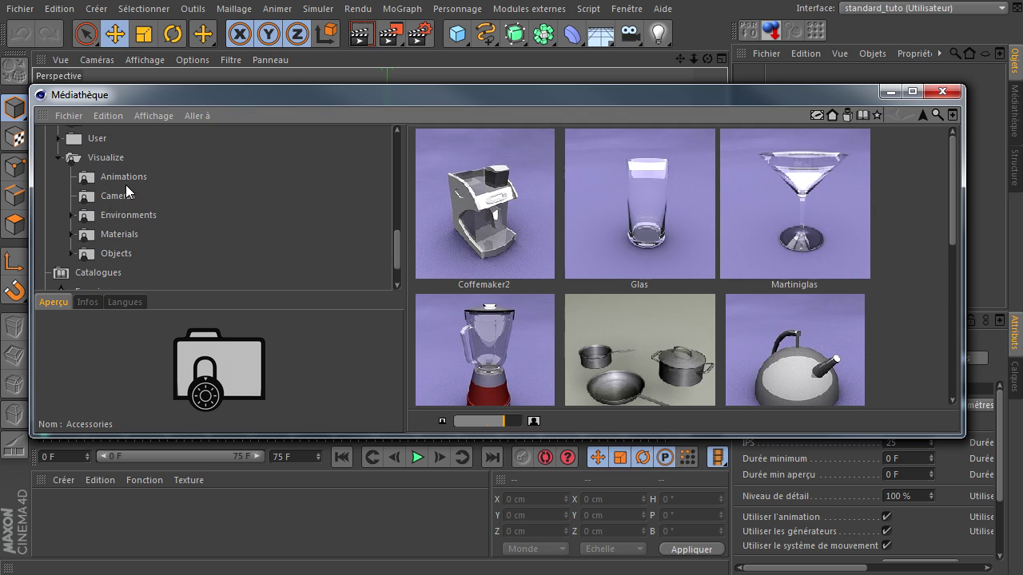
left_click(111, 253)
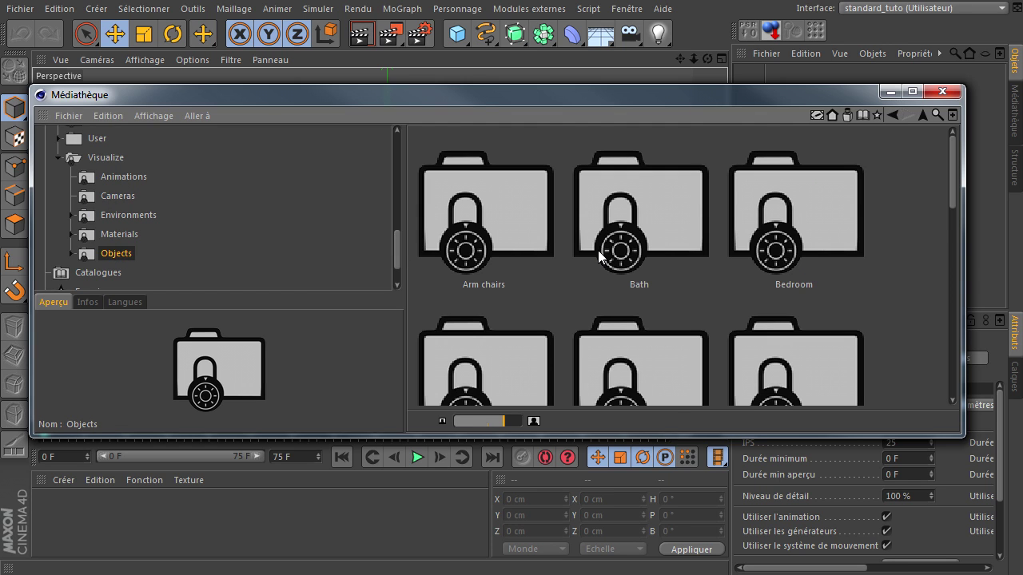
- Open the 3D People folder inside the Humans folder of the library
scroll(601, 255, "down", 1)
left_click(809, 287)
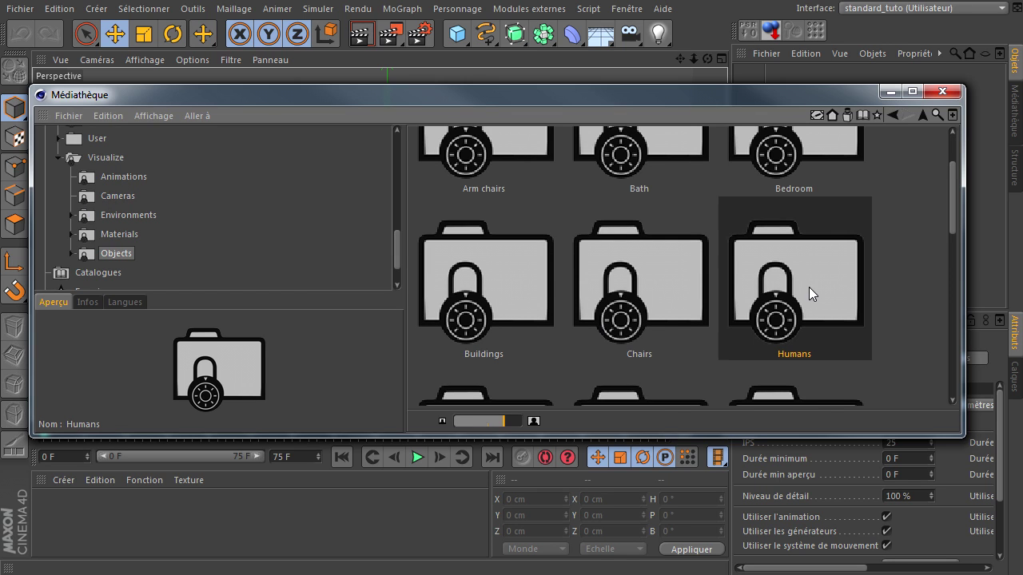
double_click(810, 262)
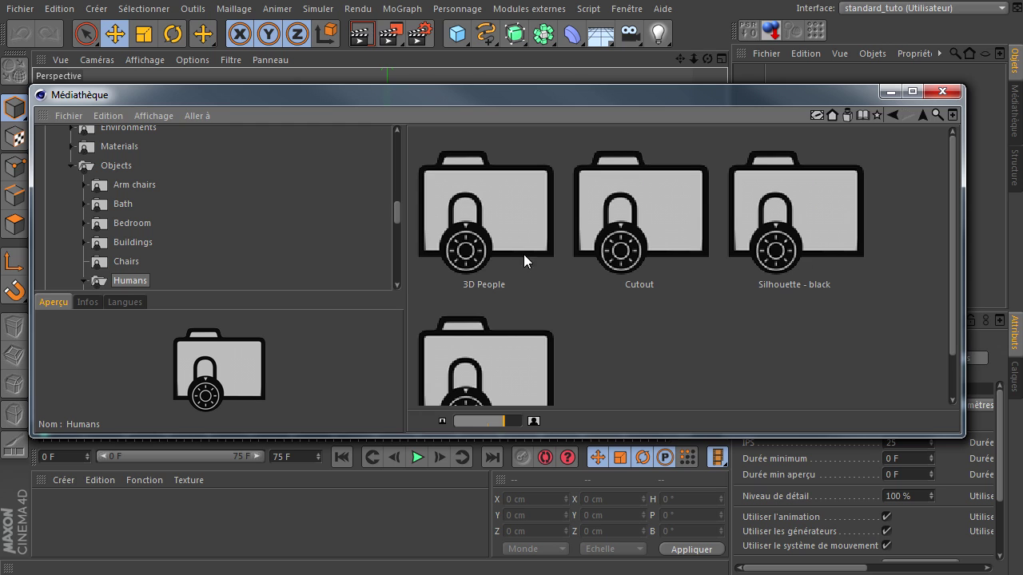
left_click(512, 220)
double_click(504, 213)
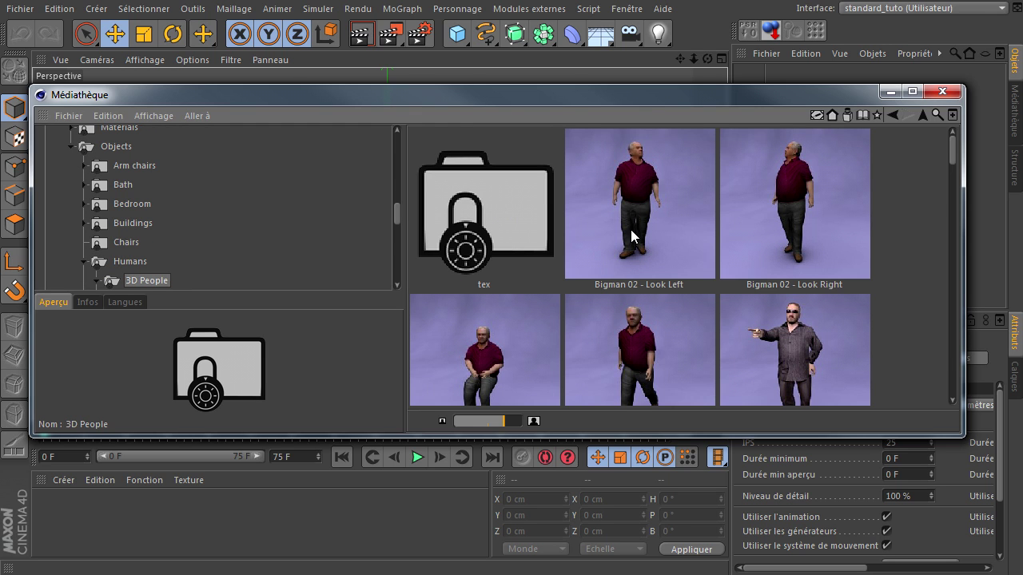
- Load the Casual 02a - Look At Left figure into the scene and close the library
scroll(767, 264, "down", 2)
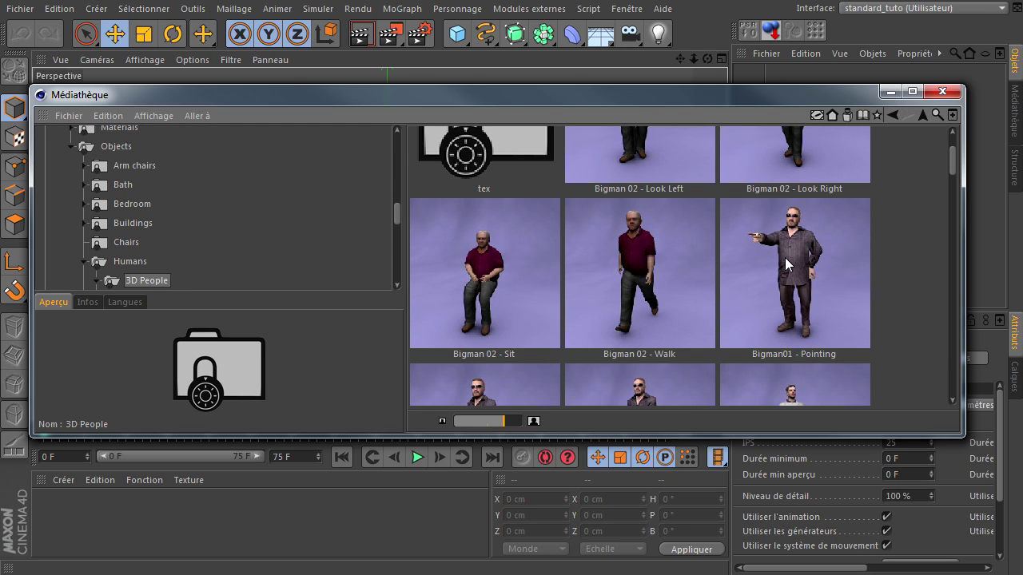
scroll(785, 257, "down", 2)
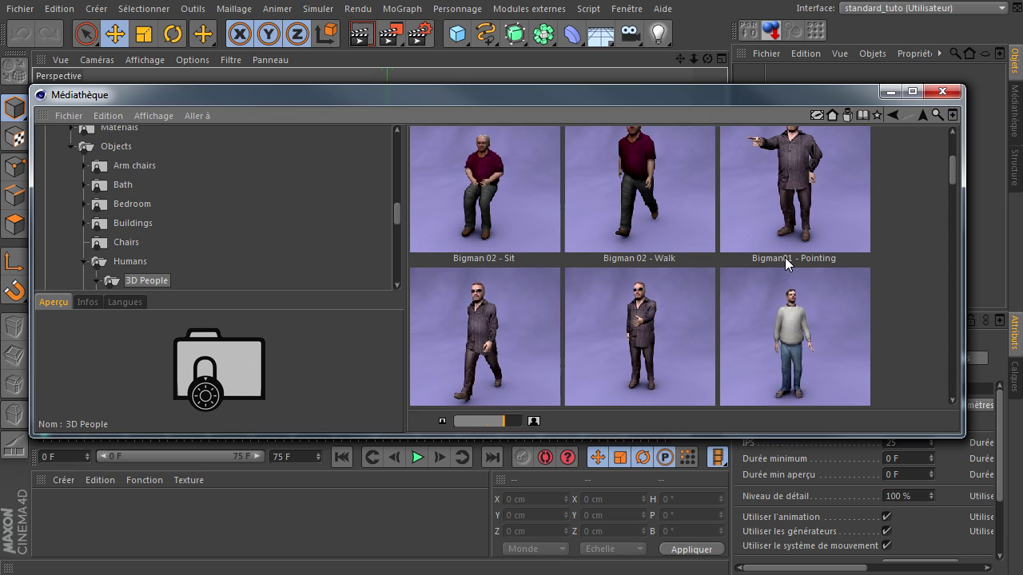
left_click(824, 334)
scroll(824, 333, "down", 2)
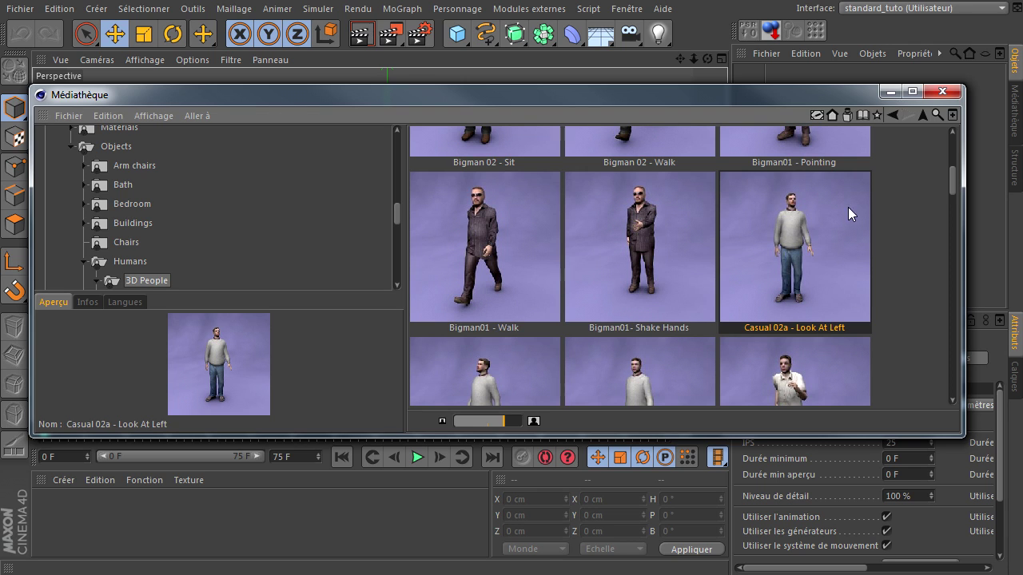
double_click(801, 232)
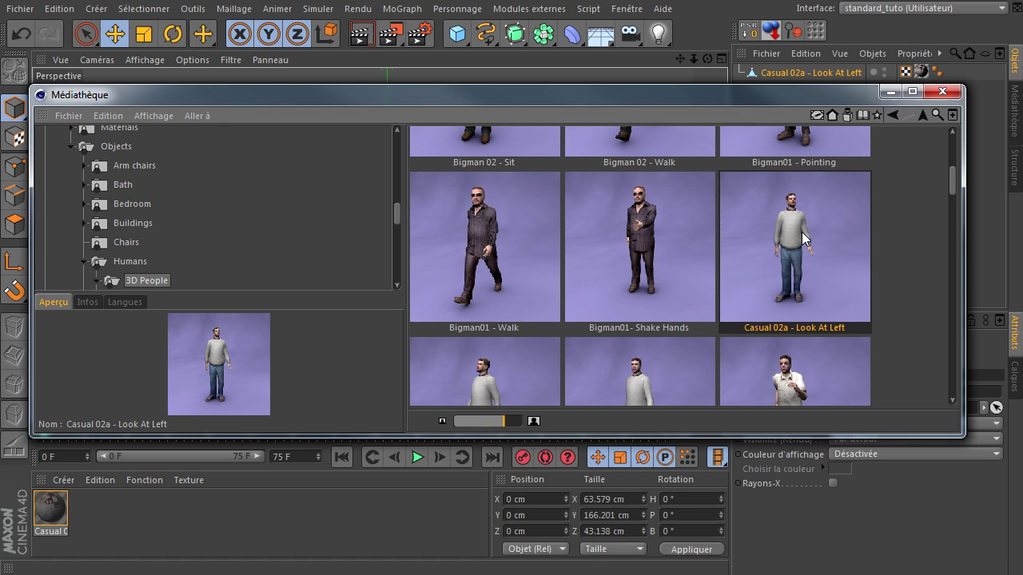
left_click(942, 93)
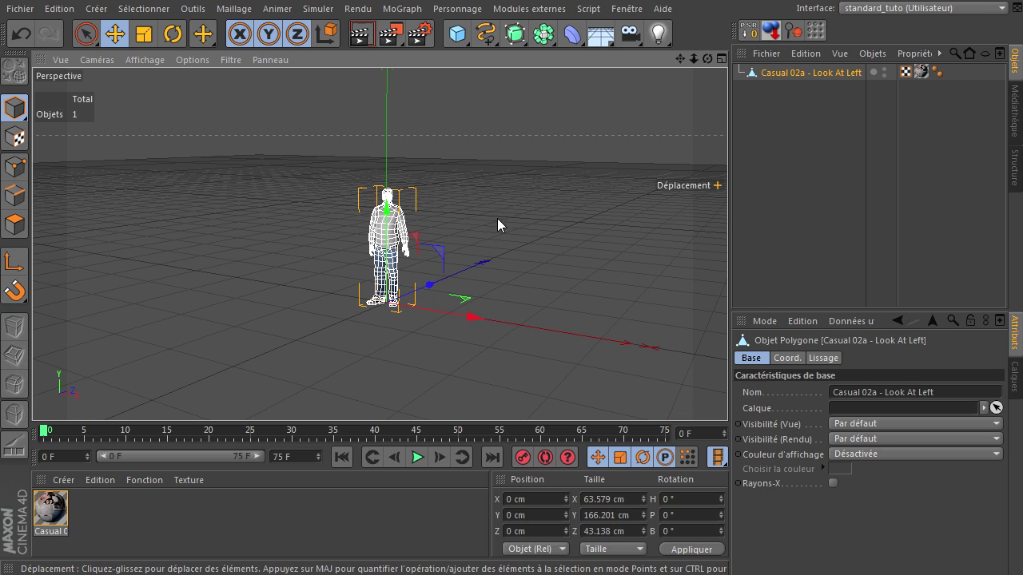
- Scale the human figure up uniformly to about 424 cm tall and deselect it
left_click_drag(694, 58, 728, 391)
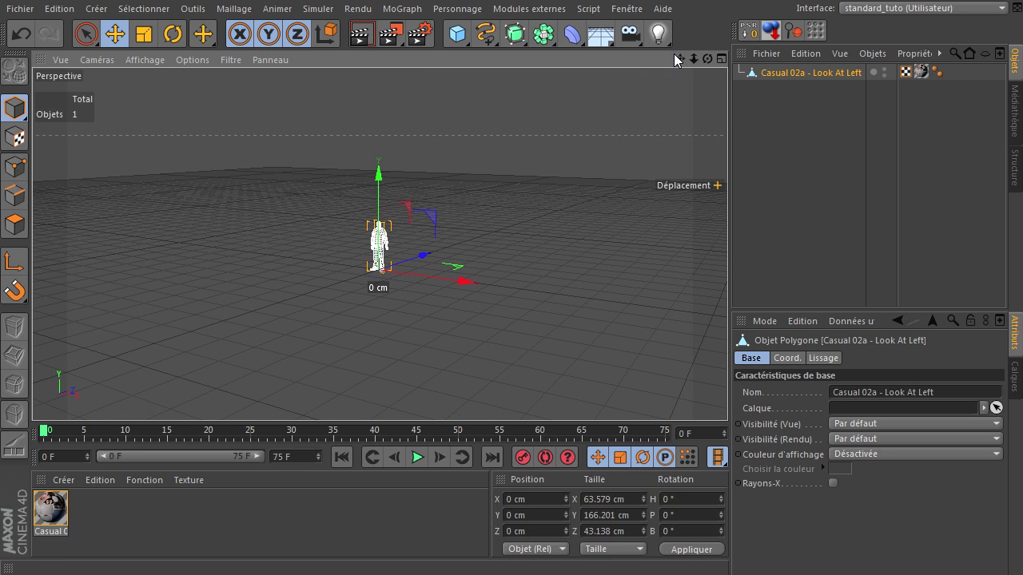
left_click_drag(678, 58, 697, 46)
key("h")
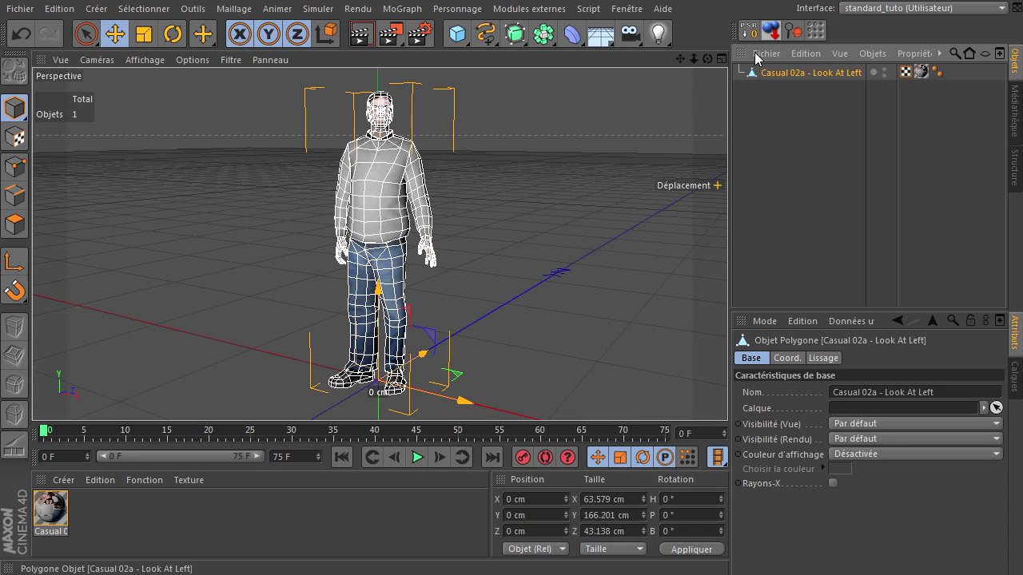
scroll(724, 398, "up", 5)
scroll(690, 397, "down", 5)
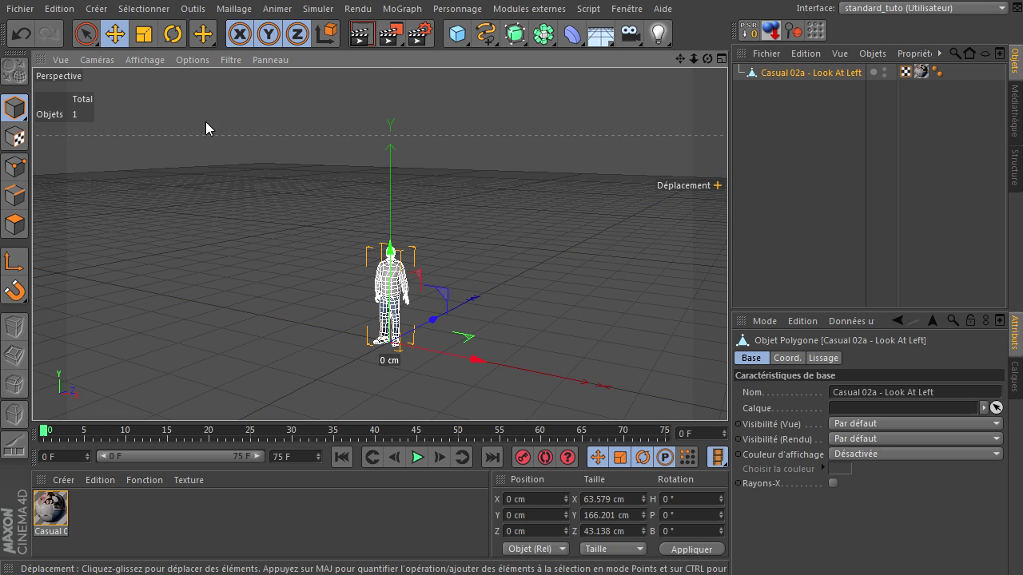
left_click(144, 34)
left_click_drag(525, 231, 753, 391)
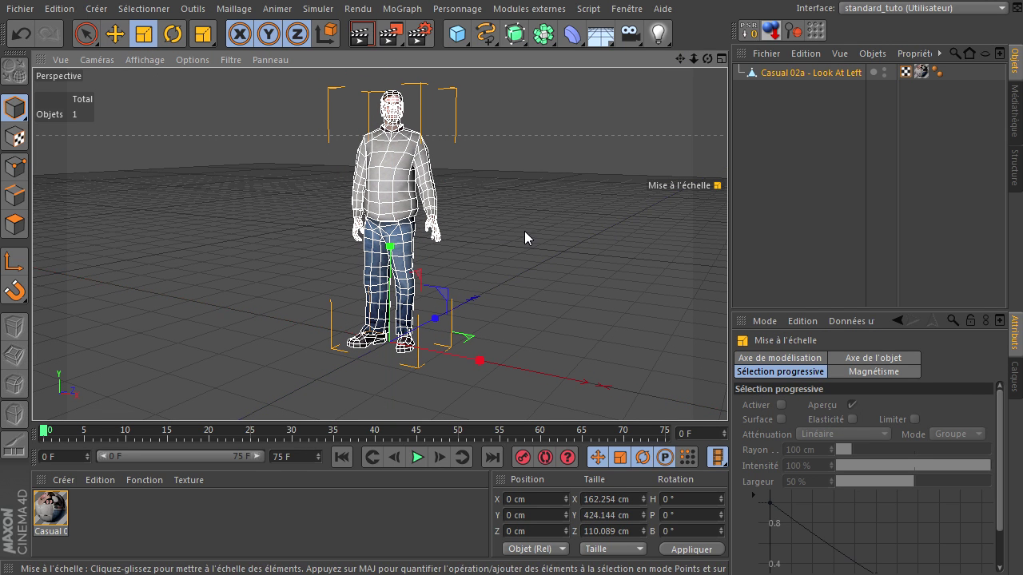
left_click(765, 171)
left_click_drag(707, 59, 726, 390)
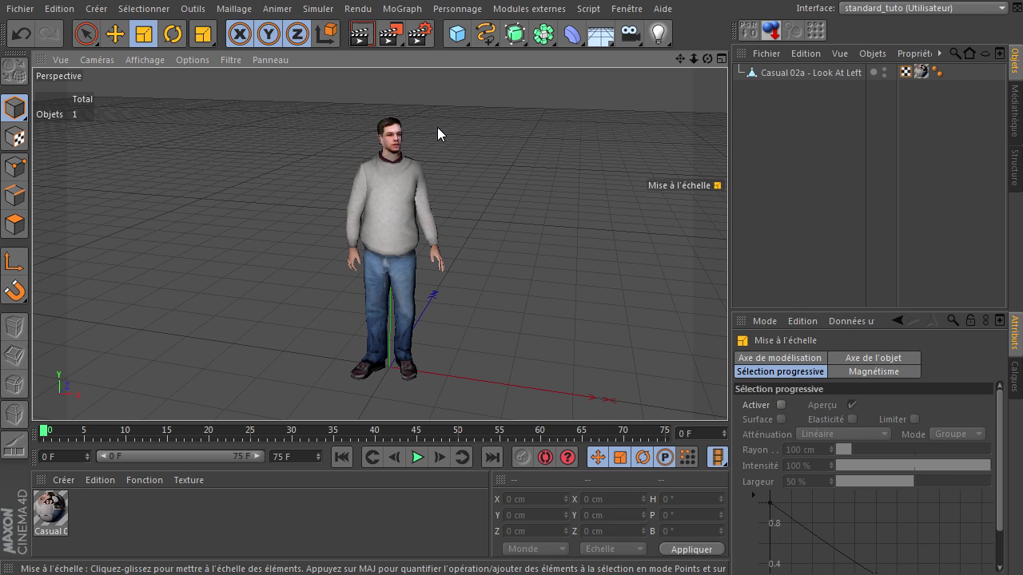
- Add a Sol floor object beneath the figure and render the active view to check it
left_click(790, 71)
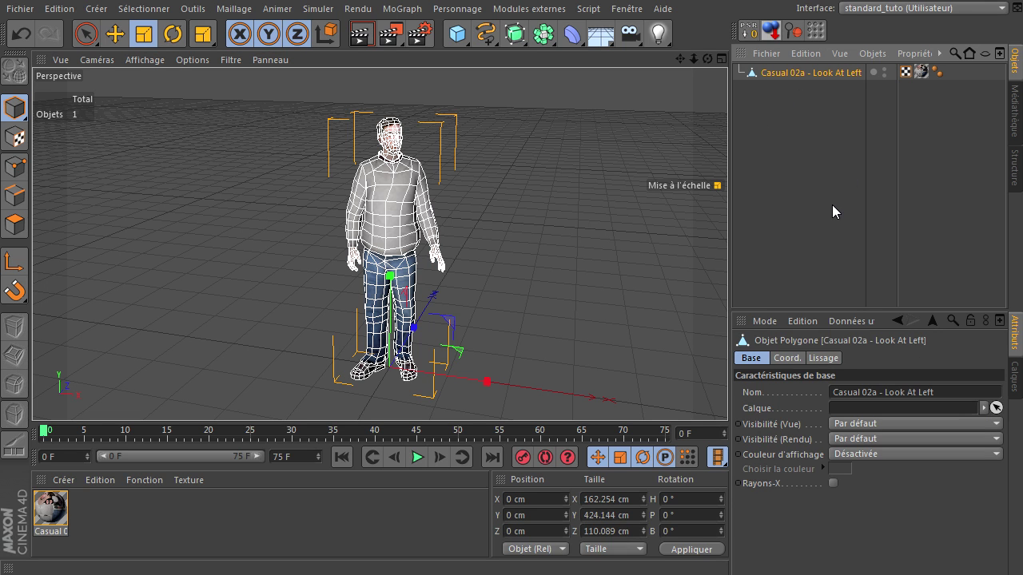
left_click(832, 206)
left_click(365, 46)
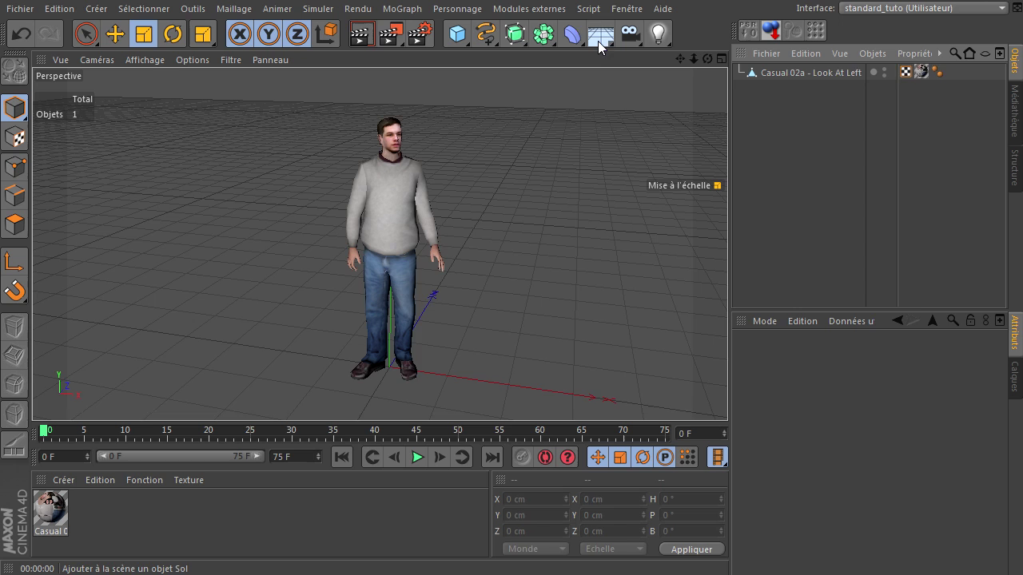
left_click(599, 36)
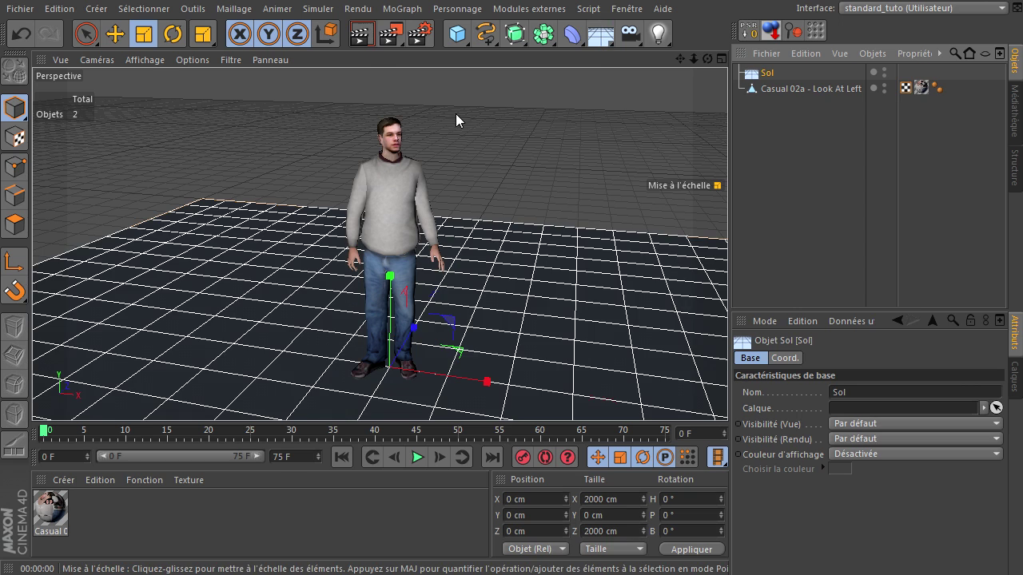
left_click(360, 45)
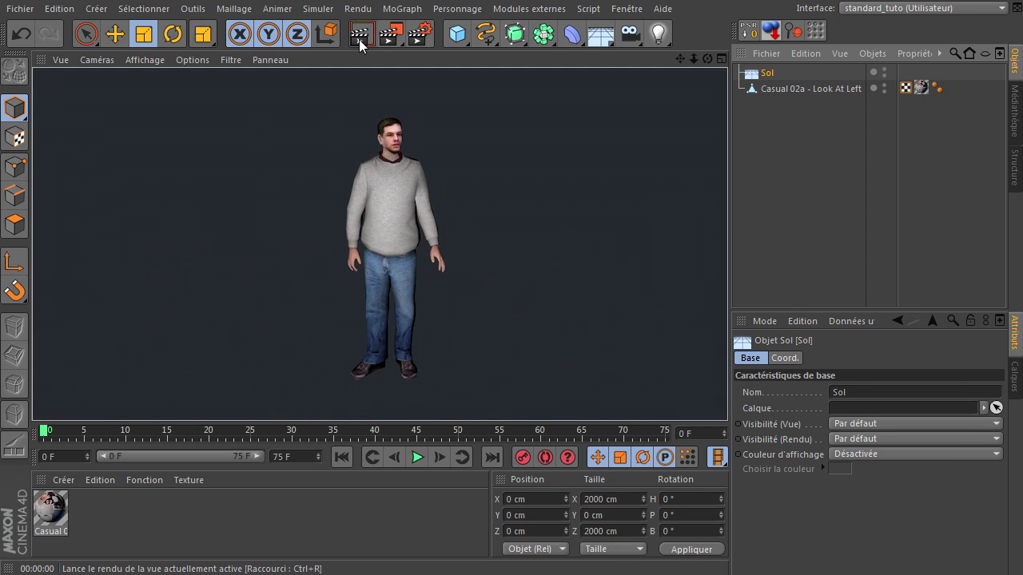
left_click(767, 144)
left_click_drag(698, 60, 715, 85)
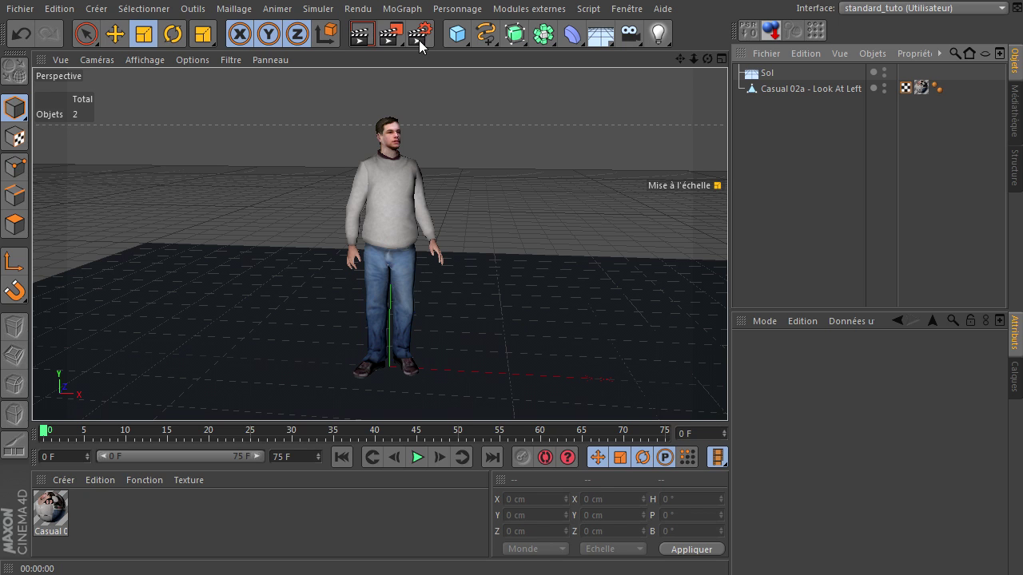
left_click(402, 8)
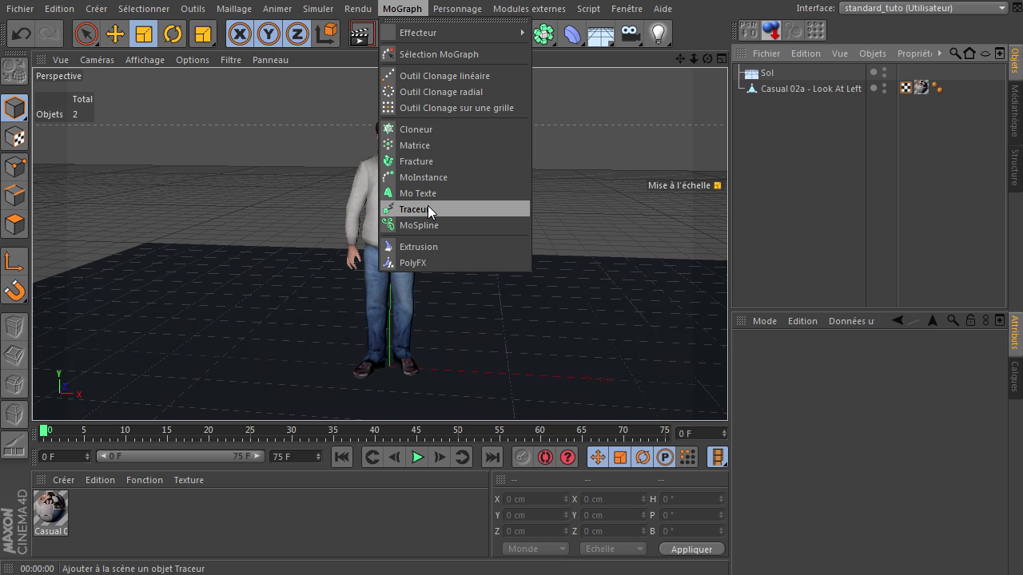
left_click(710, 30)
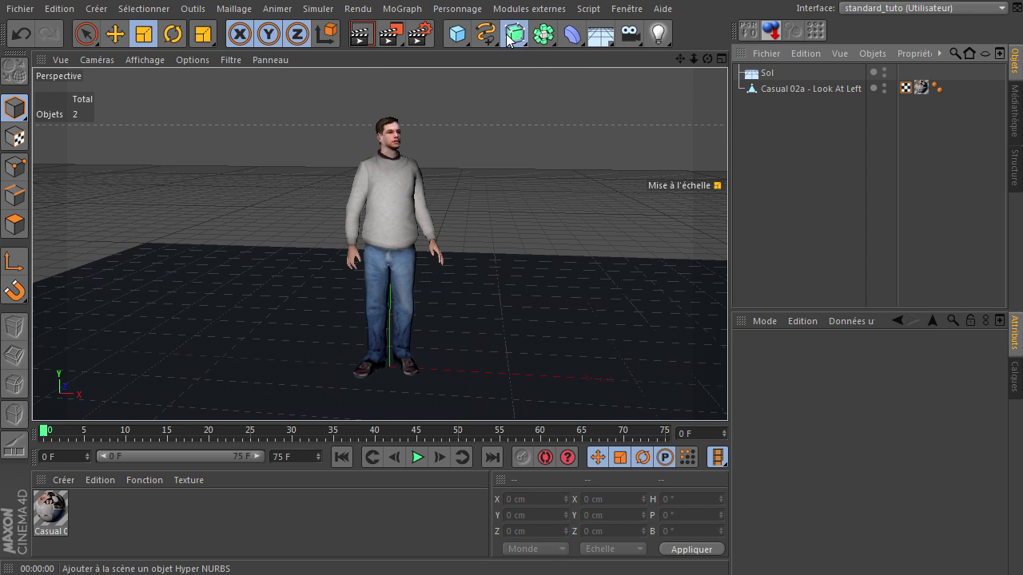
left_click_drag(513, 34, 566, 114)
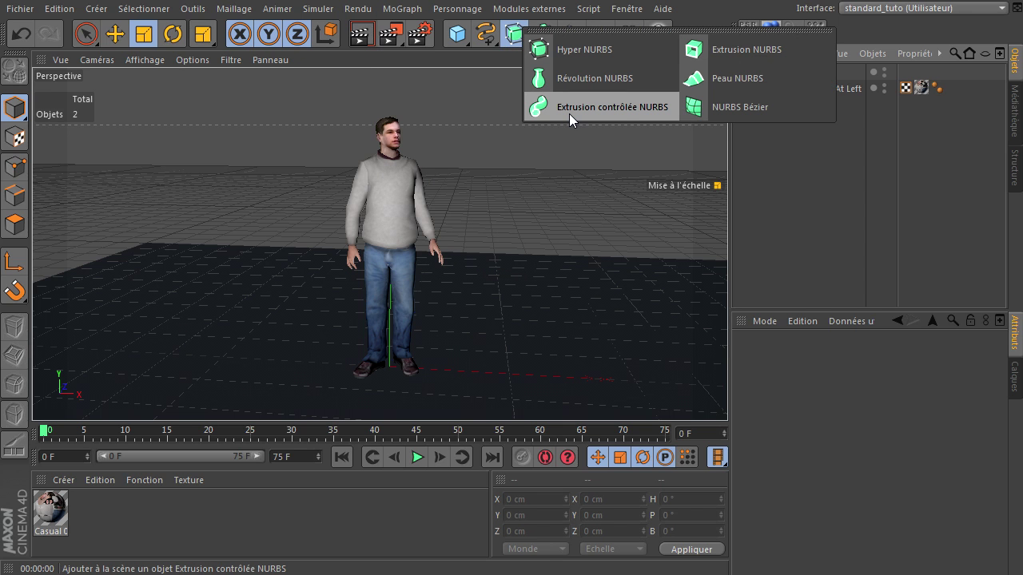
left_click_drag(485, 33, 883, 196)
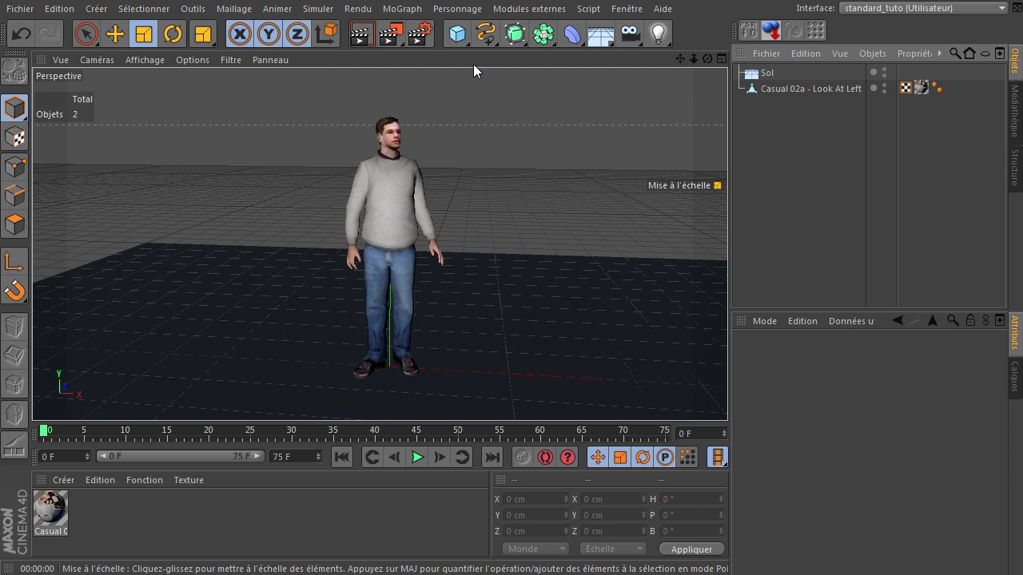
- Add a sphere, enlarge it to a radius of about 217 cm and raise it to about Y 202 cm around the figure
left_click(460, 36)
left_click(847, 79)
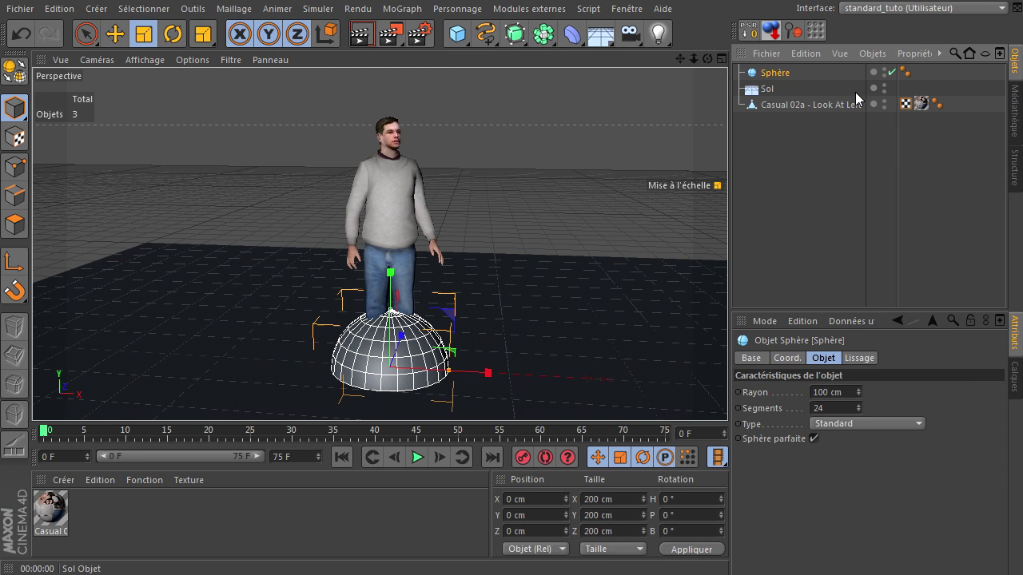
left_click(117, 35)
left_click_drag(390, 279, 409, 155)
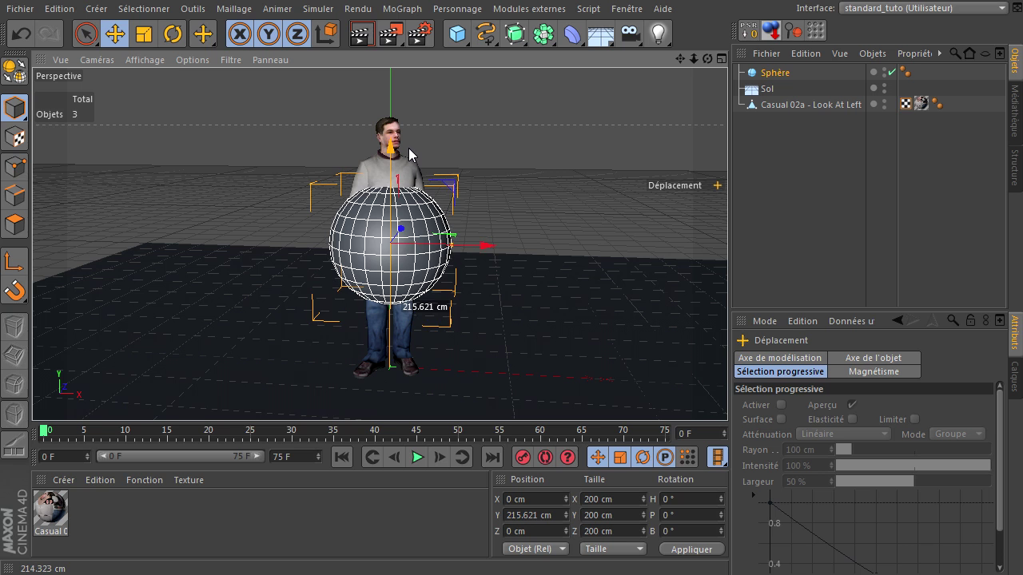
left_click_drag(454, 240, 525, 245)
left_click_drag(393, 165, 393, 174)
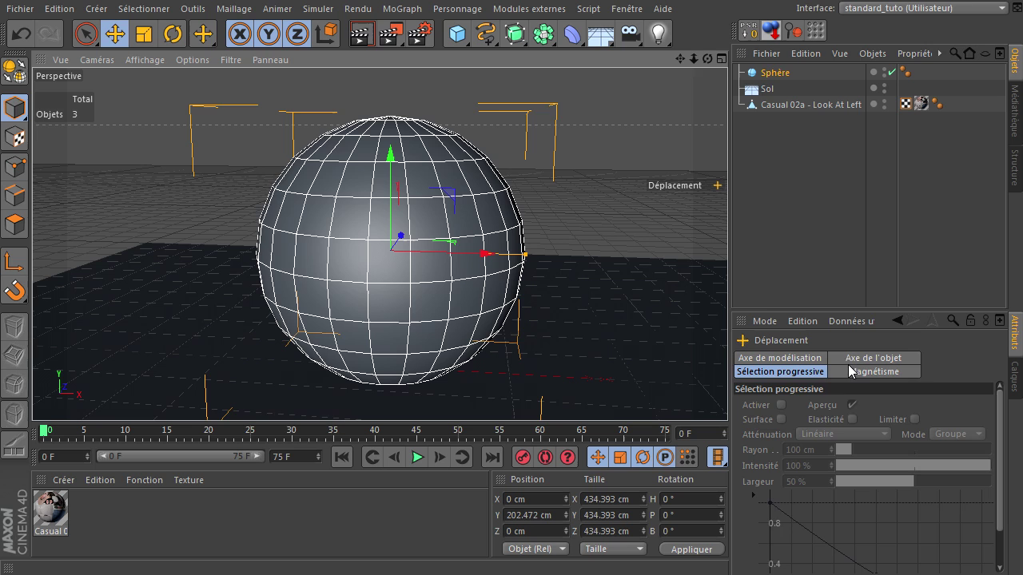
- Set the sphere's number of segments to 7
left_click(779, 73)
double_click(833, 408)
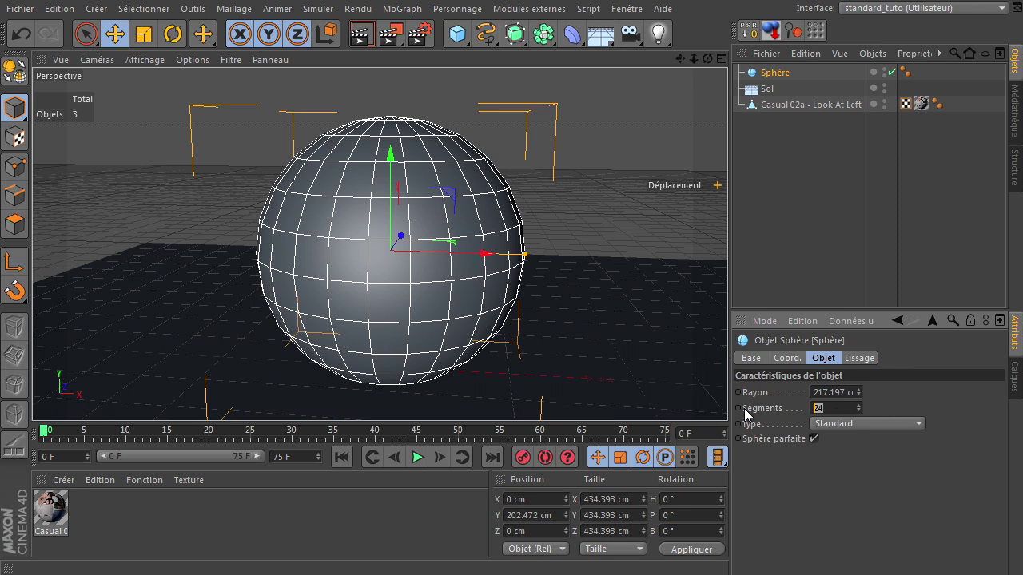
type("7")
key("Return")
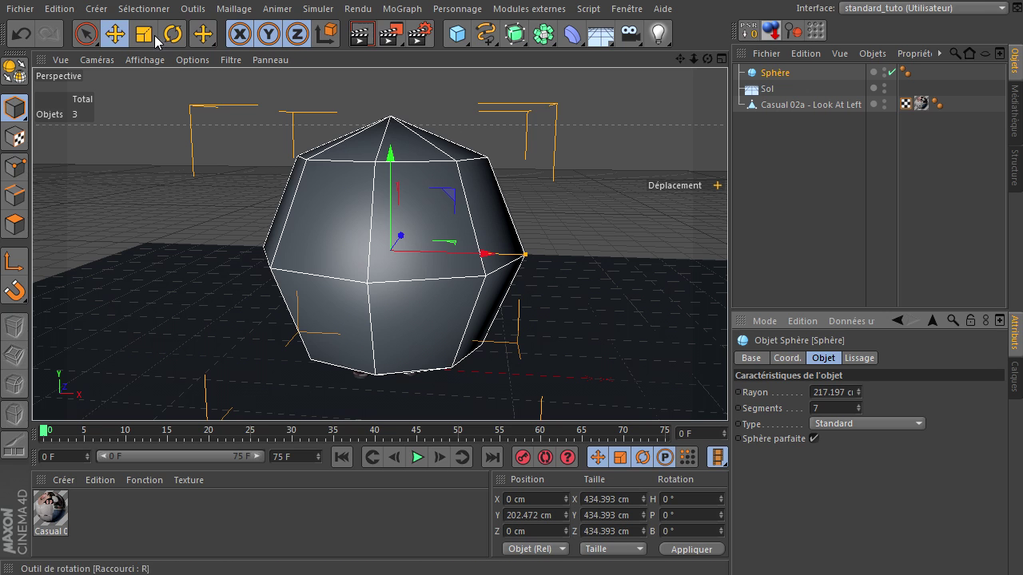
- Scale the low-segment sphere to about 425 cm across and raise it to about Y 221 cm
key("t")
left_click_drag(578, 162, 523, 177)
left_click_drag(707, 59, 606, 147)
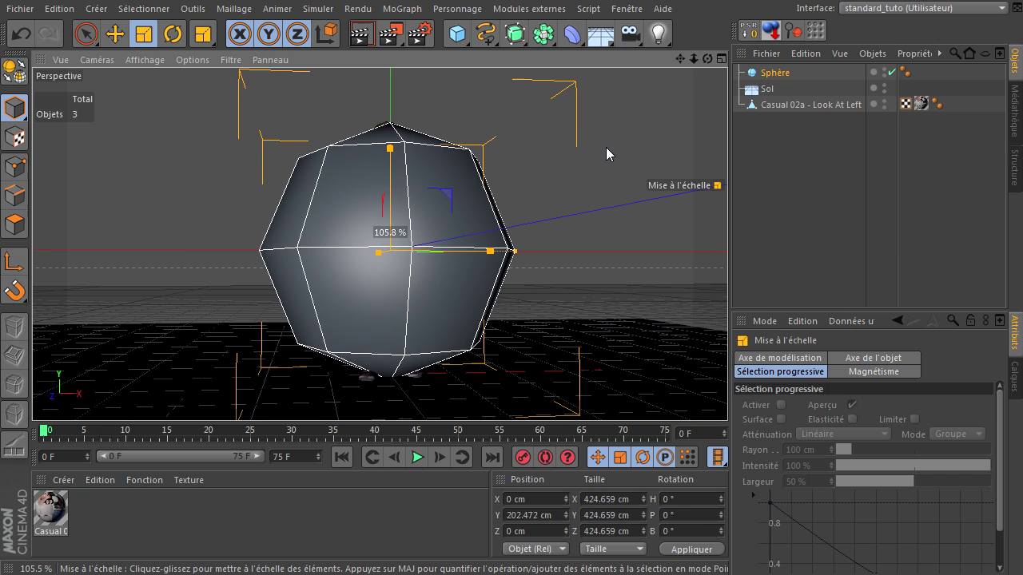
left_click(114, 38)
left_click_drag(392, 160, 398, 159)
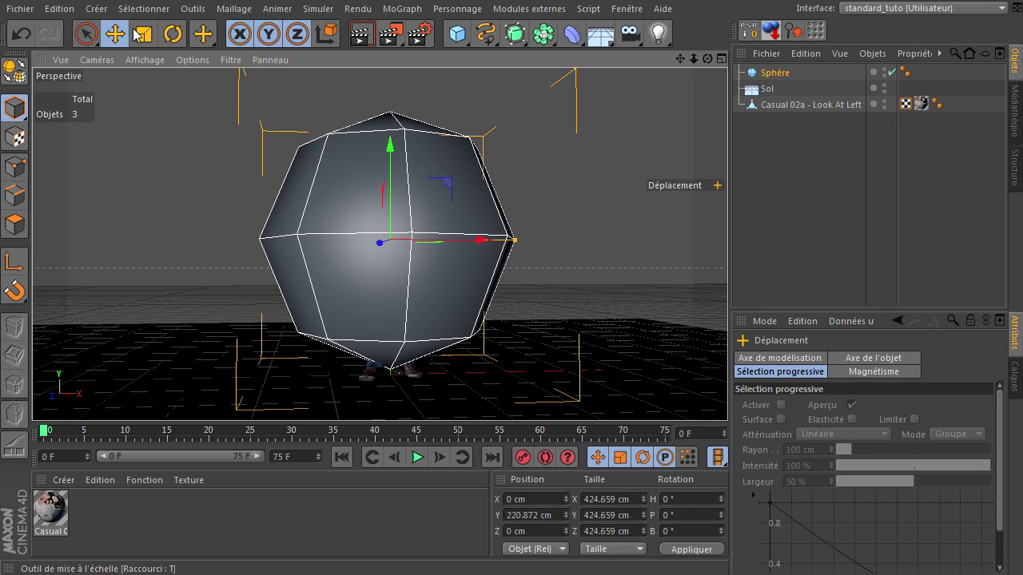
- Scale the sphere uniformly to about 442 cm across and convert it to an editable polygon object
left_click(143, 35)
left_click_drag(635, 188, 637, 175)
left_click_drag(706, 58, 728, 391)
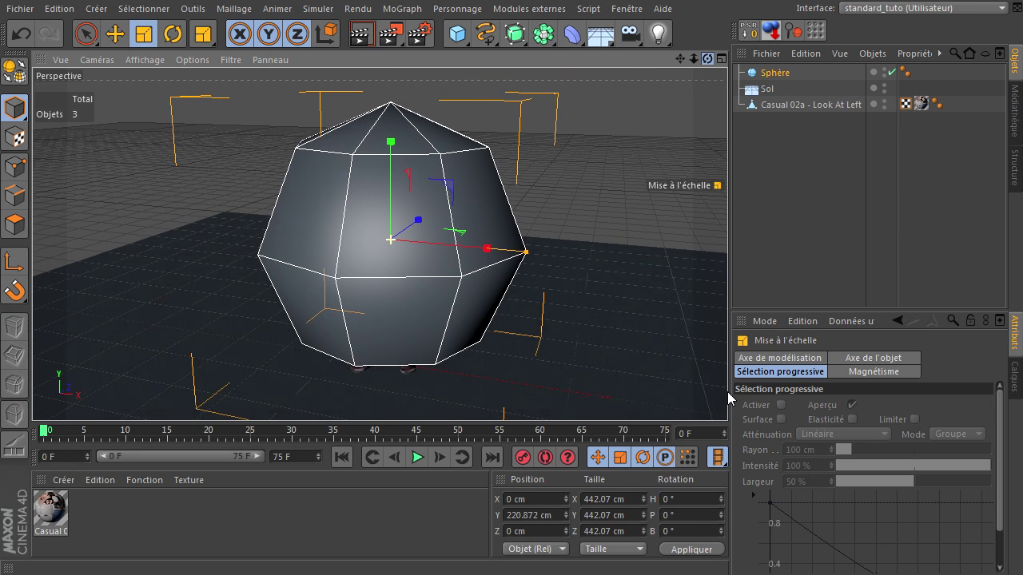
left_click(776, 72)
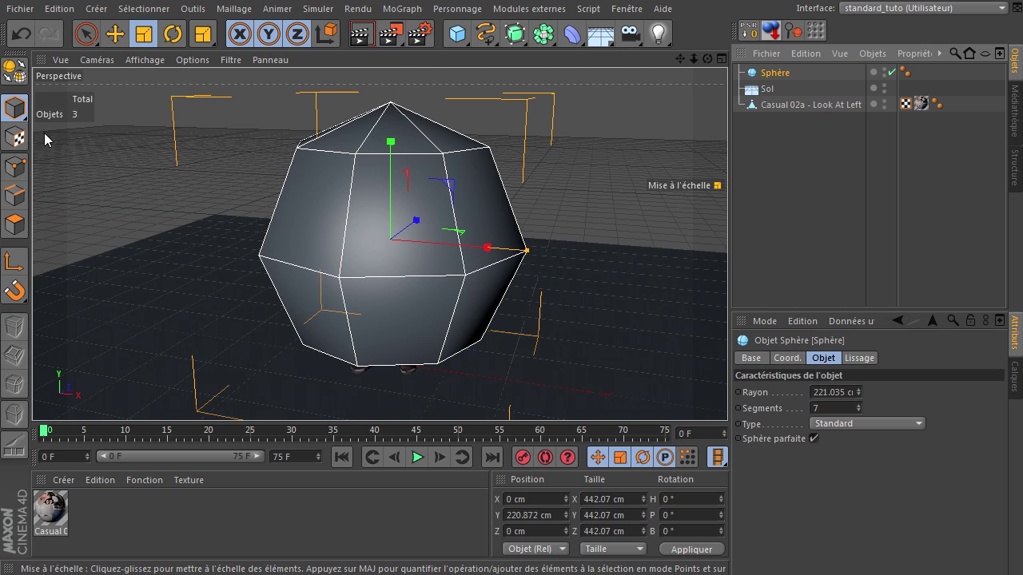
left_click(13, 75)
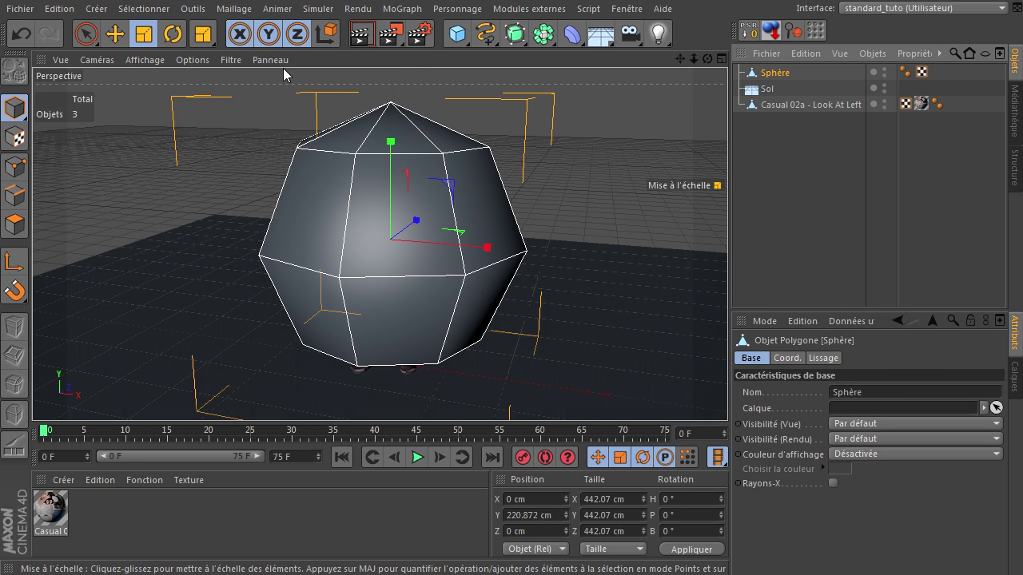
- Try tilting the sphere to a bank angle of about -20.2° and undo the rotation
key("r")
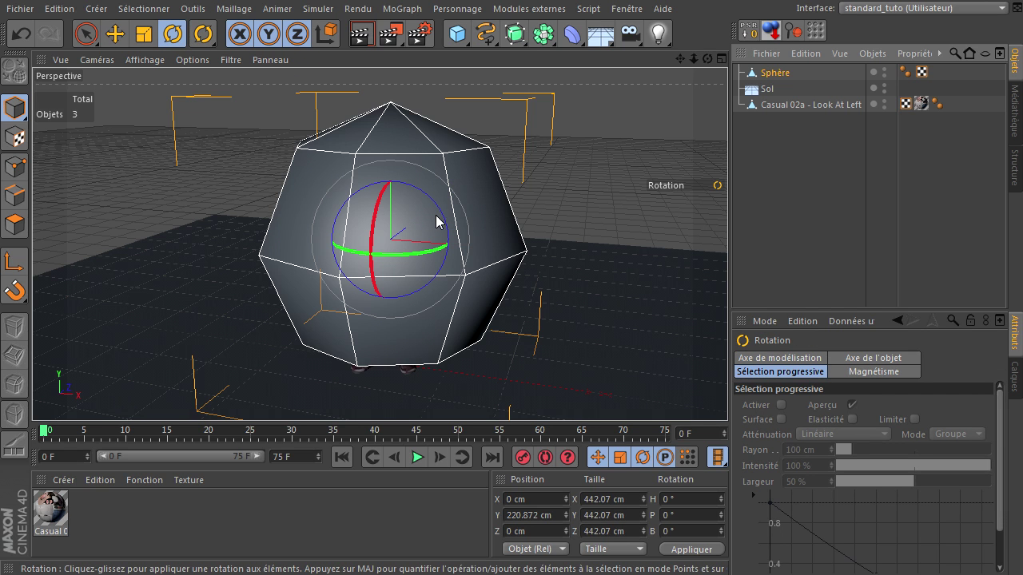
left_click_drag(436, 221, 428, 200)
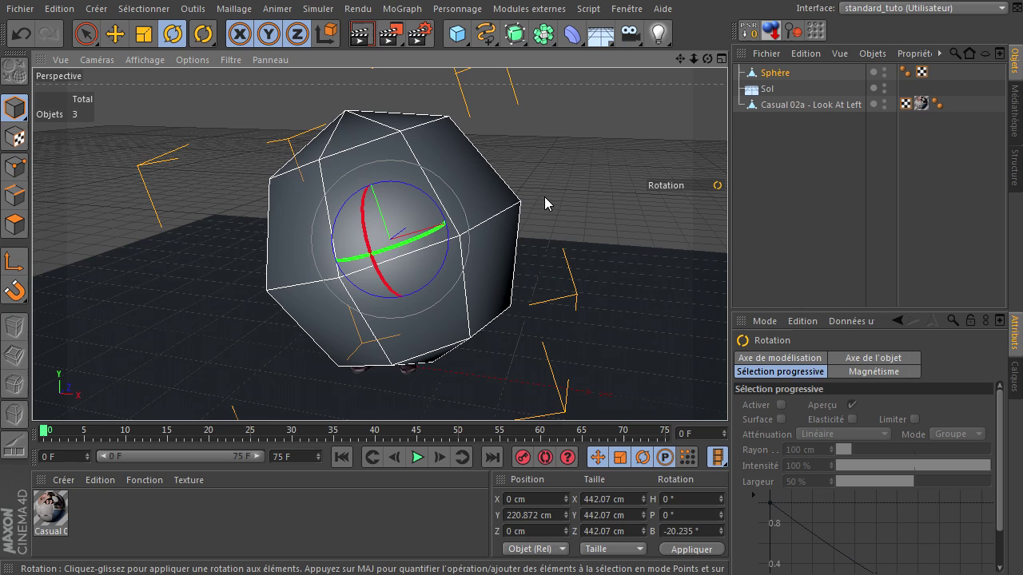
middle_click(609, 173)
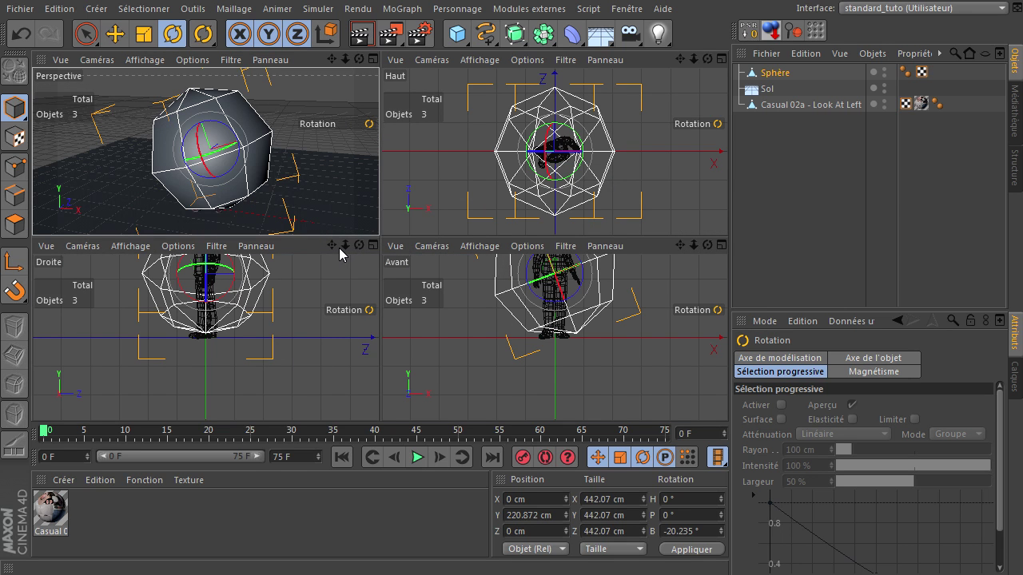
mouse_move(332, 246)
left_mouse_down()
mouse_move(379, 402)
mouse_move(343, 251)
left_mouse_up()
left_click_drag(678, 245, 743, 447)
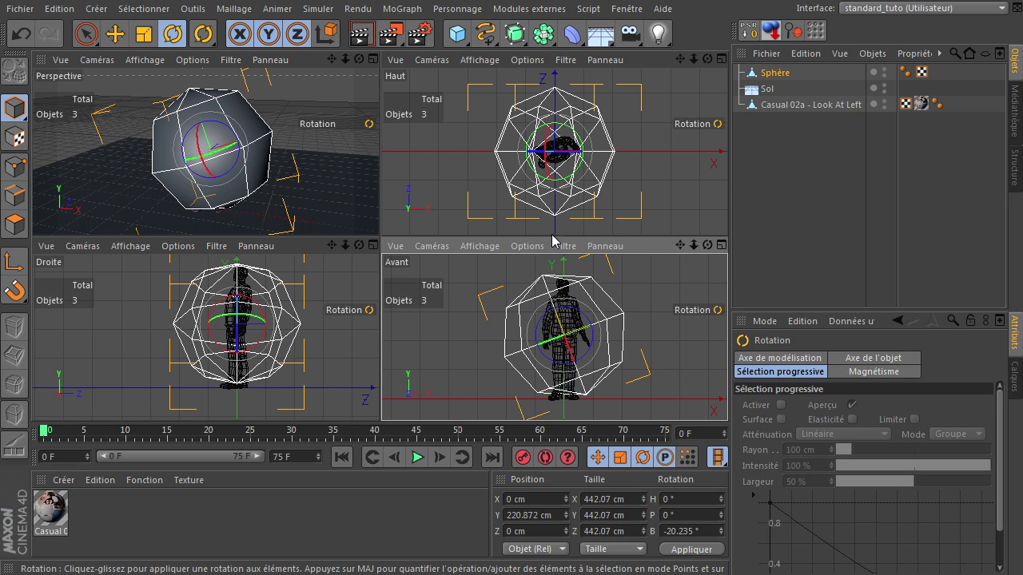
left_click(21, 34)
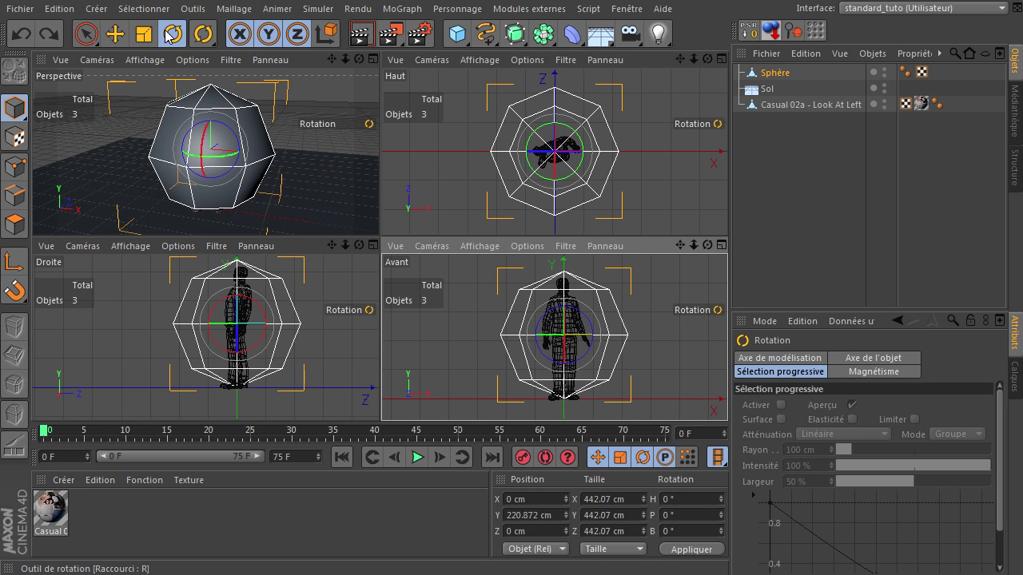
- Tilt the sphere to a bank of about -20.1°, and reset only its object axis to a bank of 0°
mouse_move(239, 138)
left_mouse_down()
mouse_move(230, 120)
mouse_move(236, 130)
left_mouse_up()
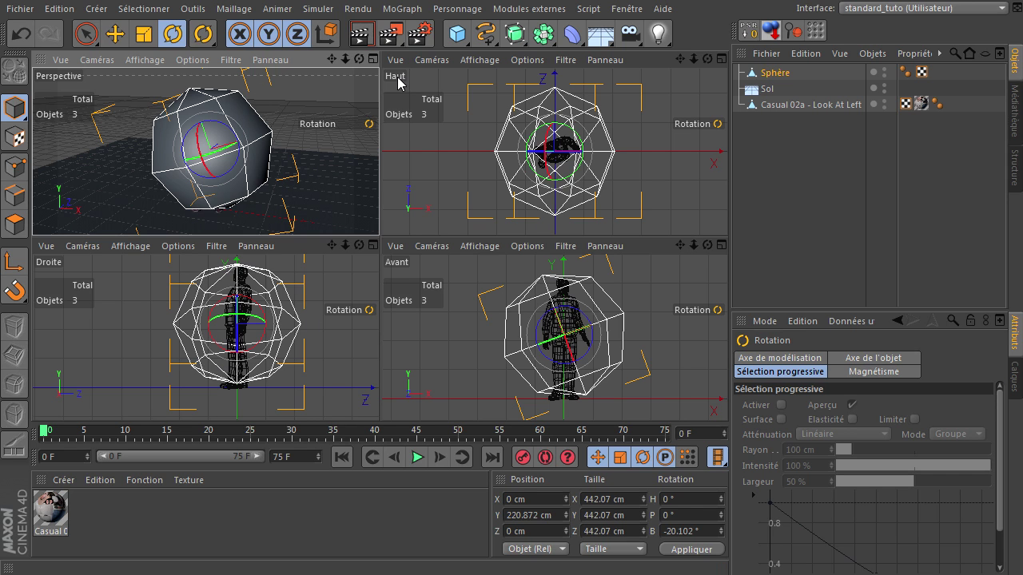
middle_click(268, 150)
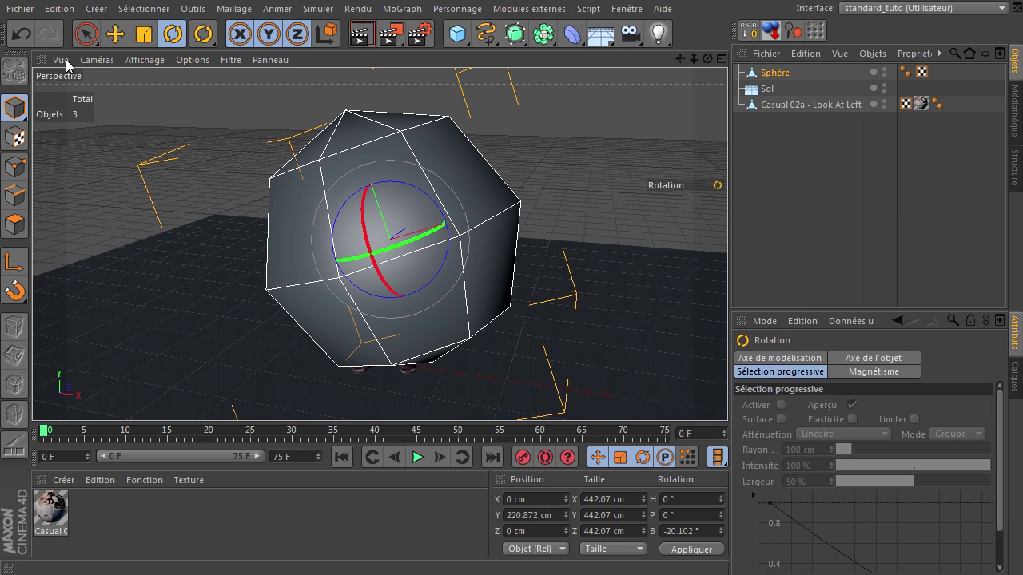
left_click(13, 264)
left_click(13, 265)
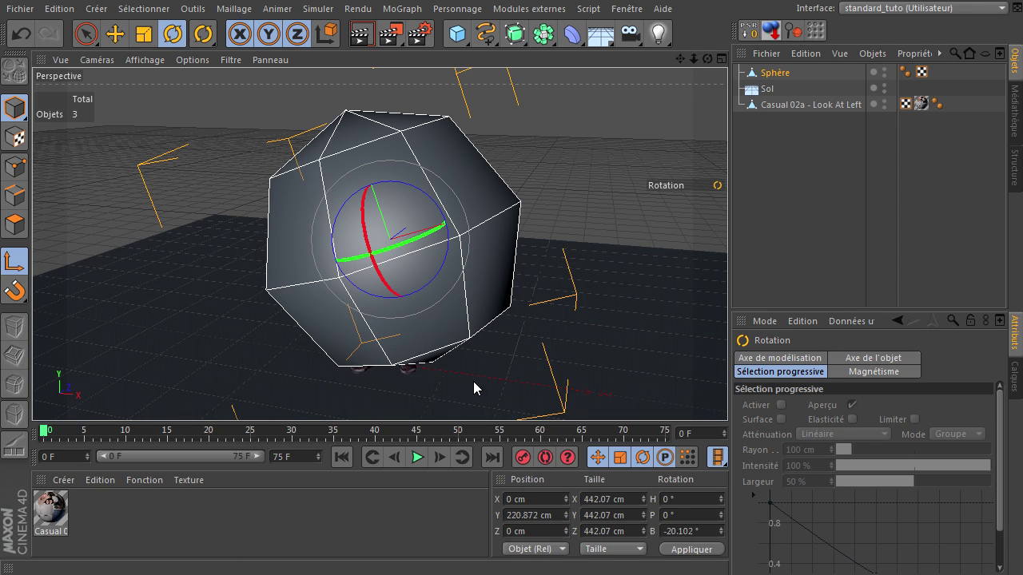
left_click_drag(707, 536, 579, 537)
type("0")
key("Return")
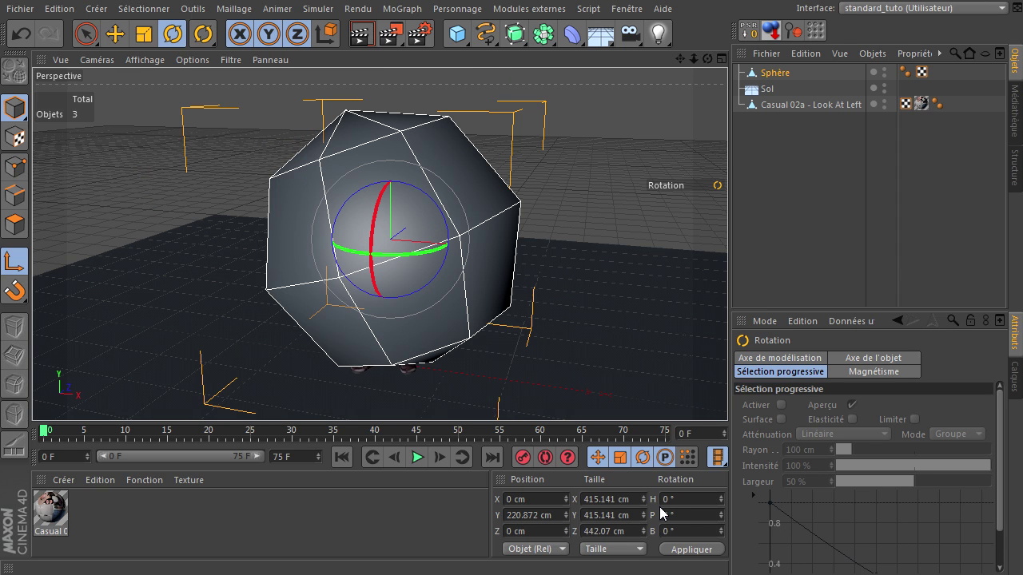
left_click_drag(708, 59, 659, 74)
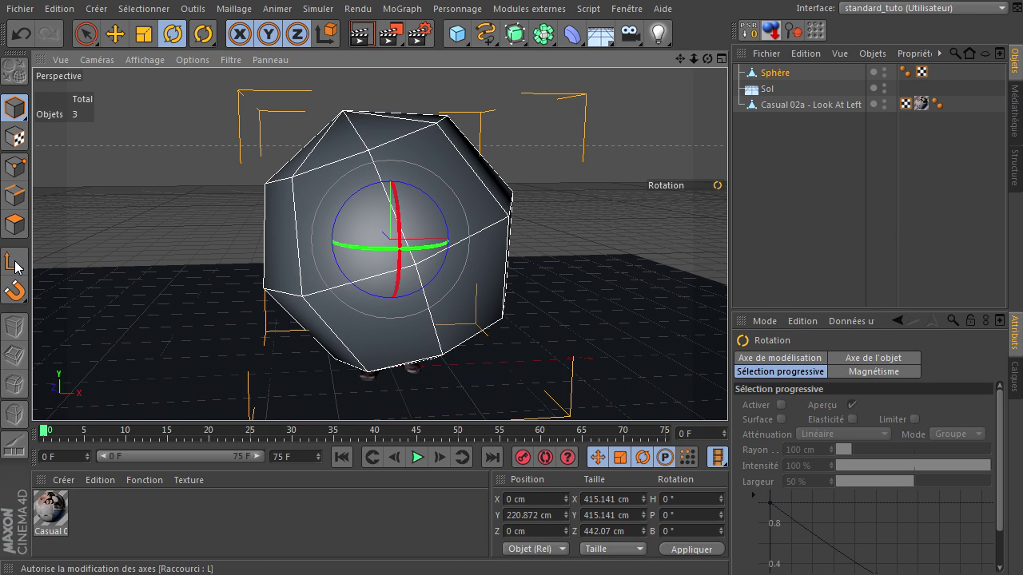
- Narrow the sphere horizontally around the figure to about 206 cm in X and 220 cm in Z, keeping its height
left_click(144, 36)
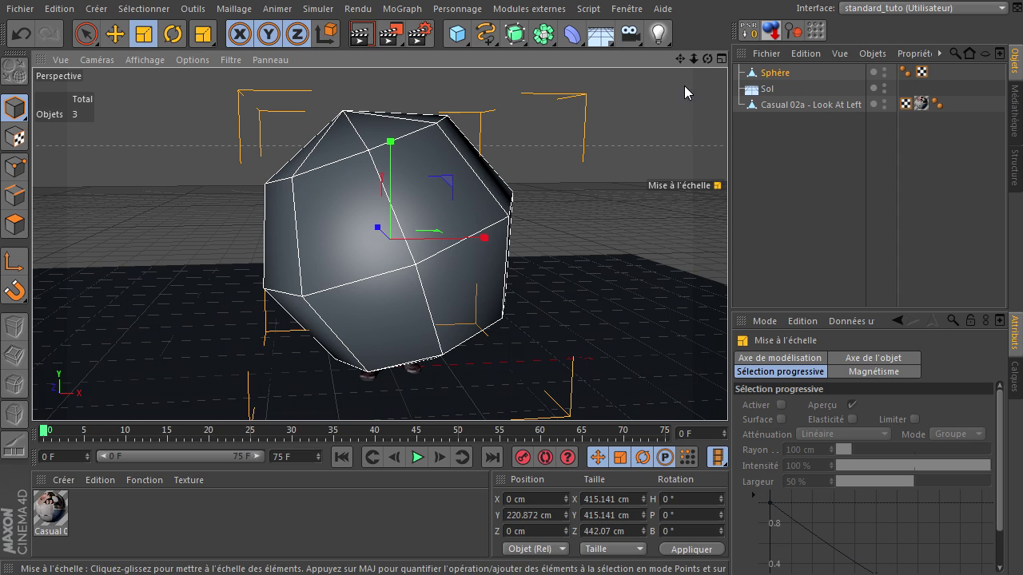
left_click_drag(707, 58, 474, 402)
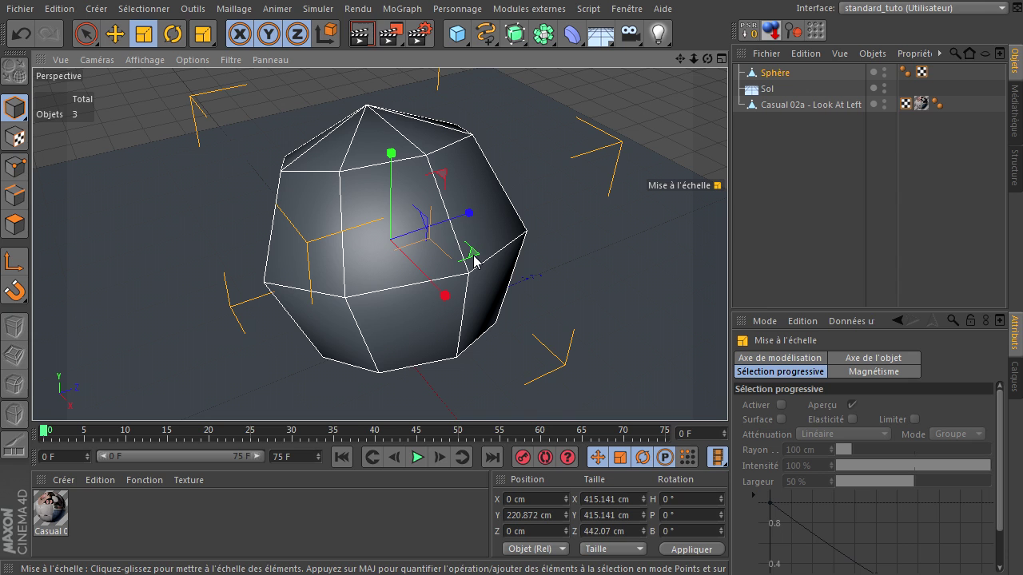
left_click_drag(475, 259, 104, 273)
left_click_drag(707, 59, 729, 397)
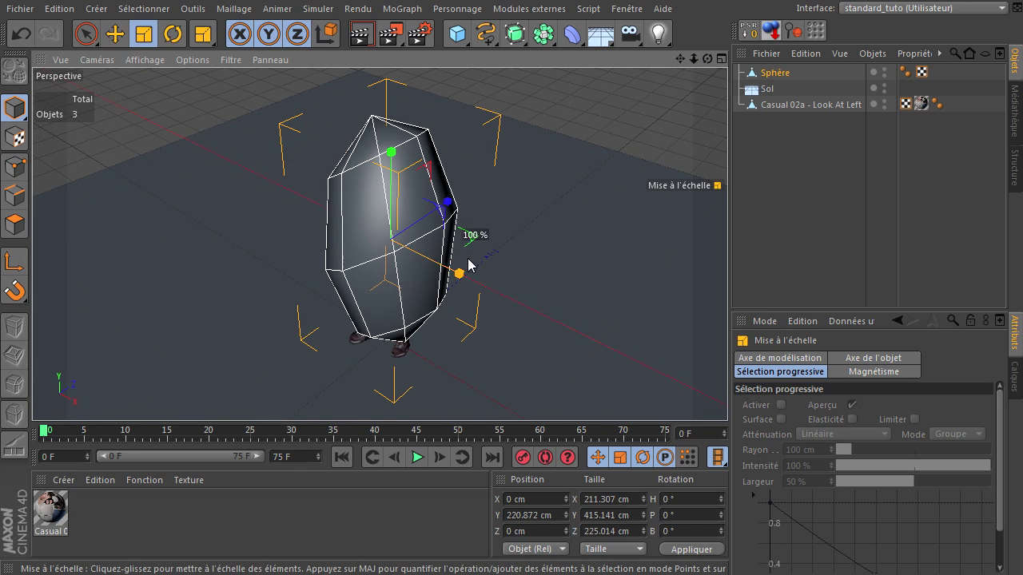
left_click_drag(470, 238, 470, 275)
left_click_drag(707, 59, 727, 392)
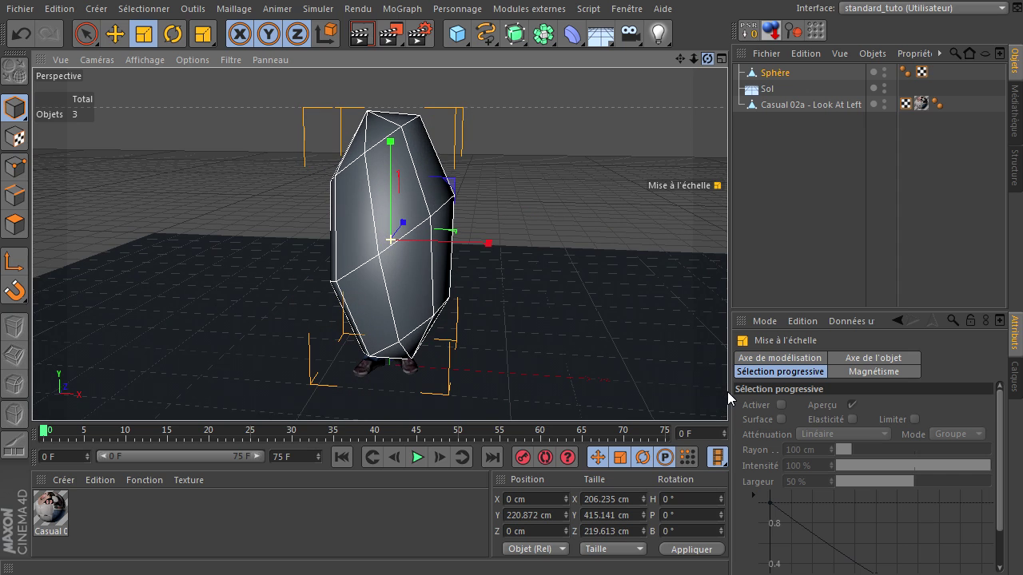
- Scale the elongated sphere uniformly to about 220 × 443 × 235 cm and lower it to about Y 211 cm
left_click(115, 33)
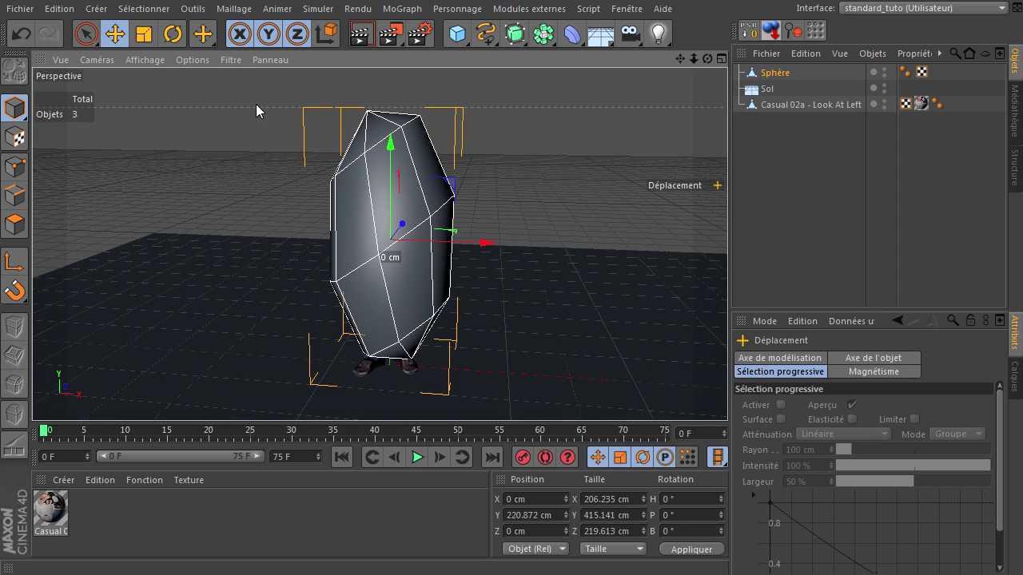
left_click_drag(386, 144, 386, 150)
left_click(143, 33)
mouse_move(504, 145)
left_mouse_down()
mouse_move(539, 126)
mouse_move(513, 138)
left_mouse_up()
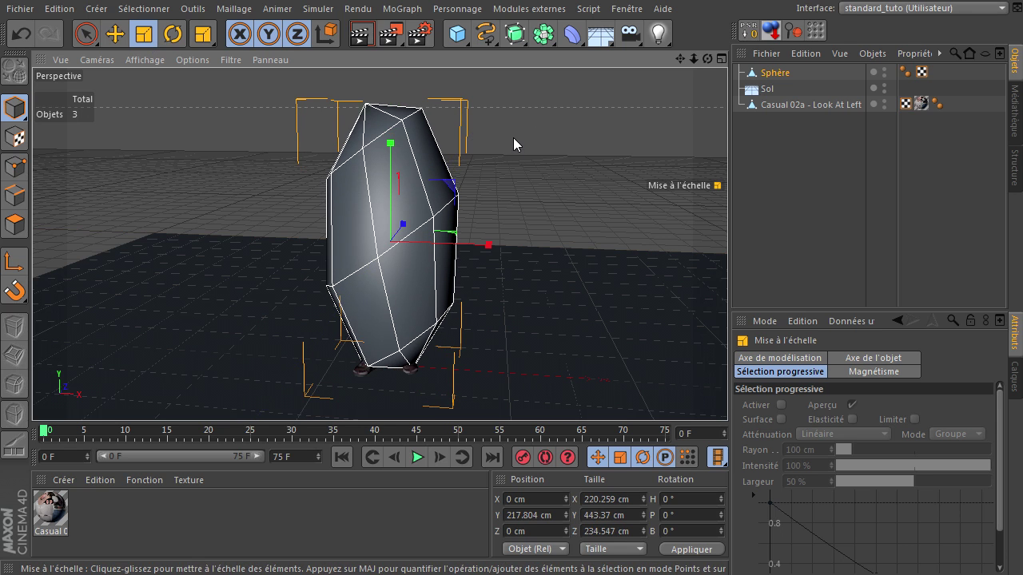
left_click(115, 33)
left_click_drag(389, 152, 389, 156)
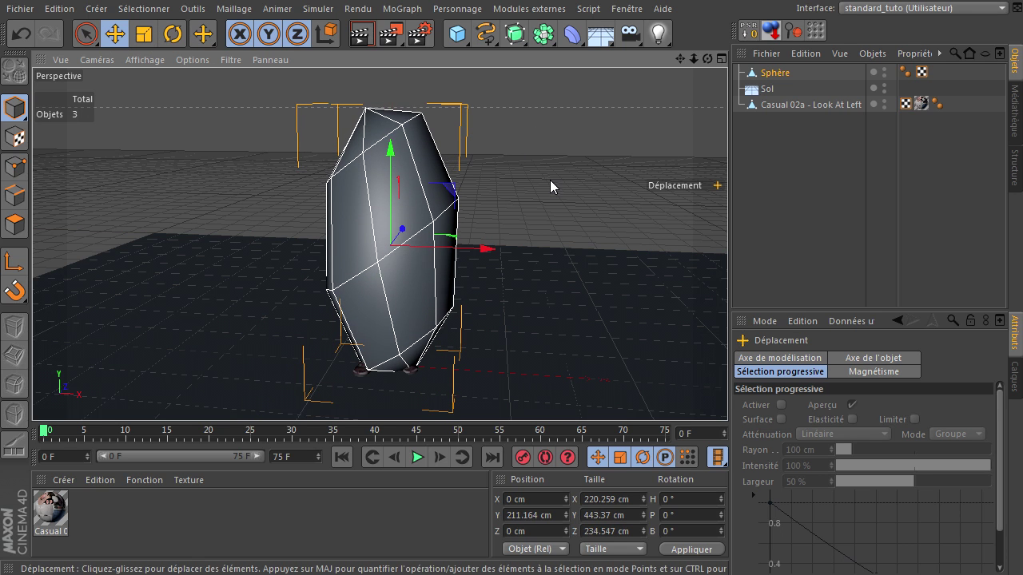
left_click(550, 223)
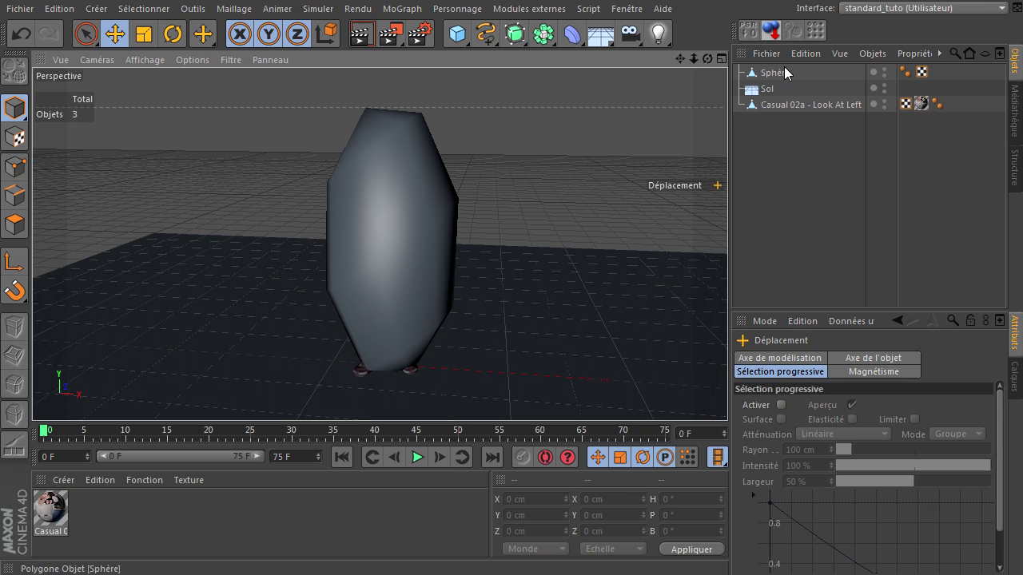
left_click(425, 291)
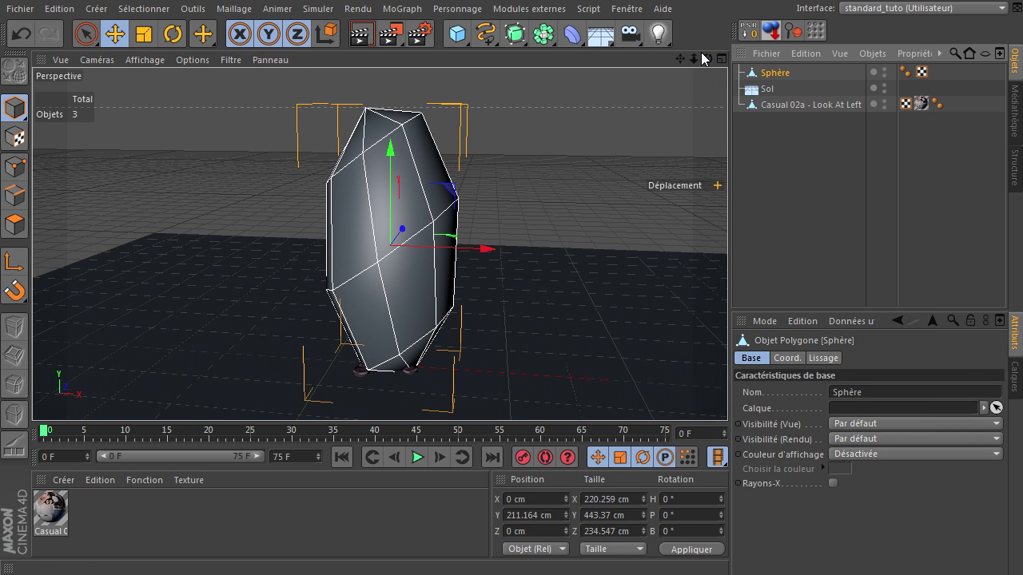
left_click_drag(708, 58, 728, 397)
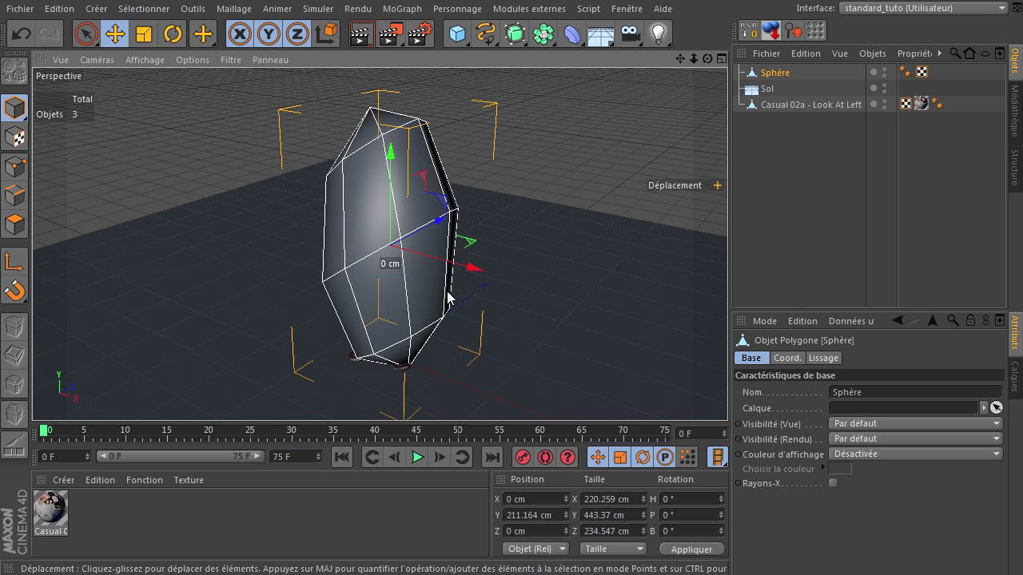
- Add a Neutre null object and a MoGraph Cloneur, and nest the null under the cloner
left_click(454, 38)
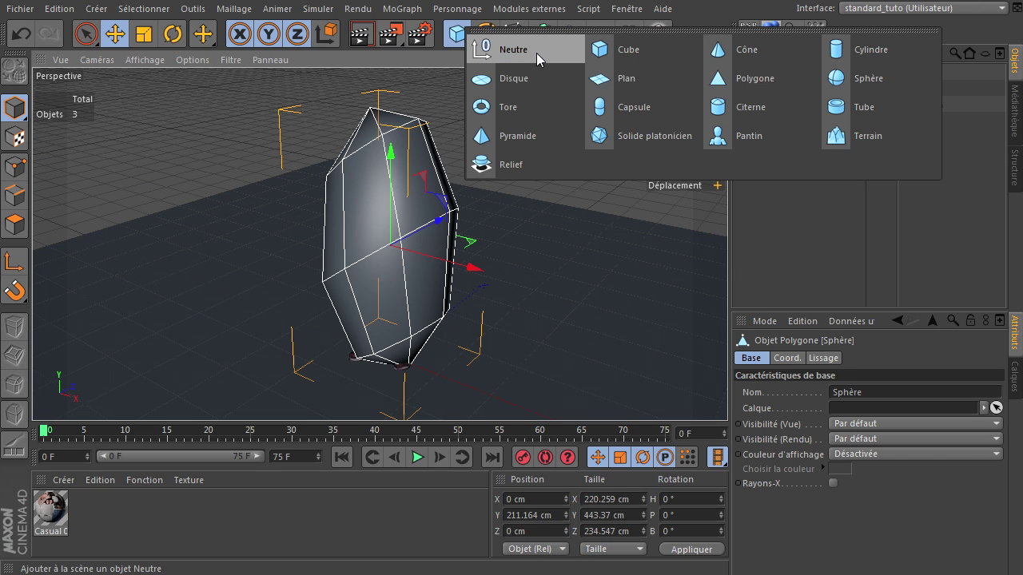
left_click(536, 52)
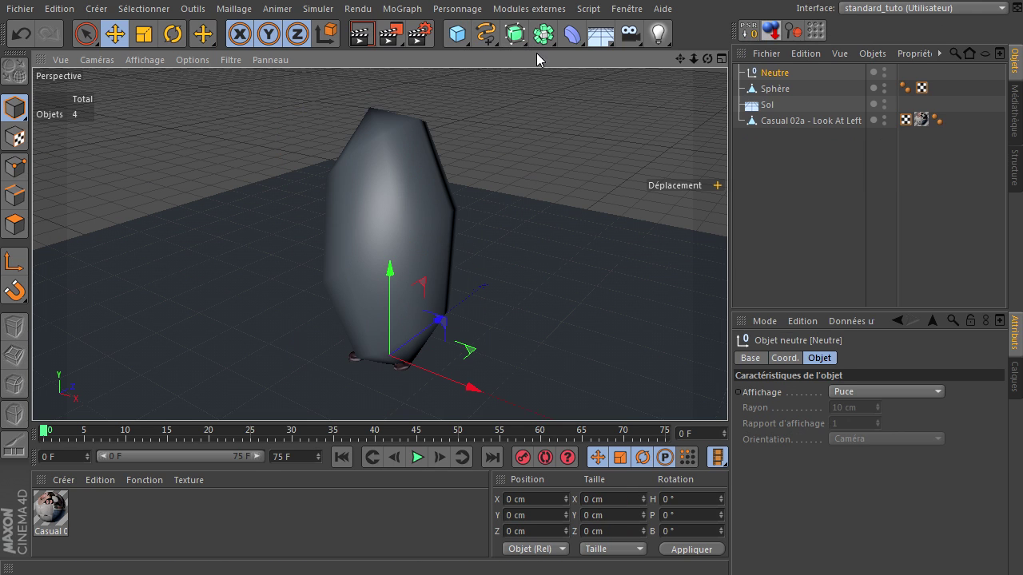
left_click(399, 10)
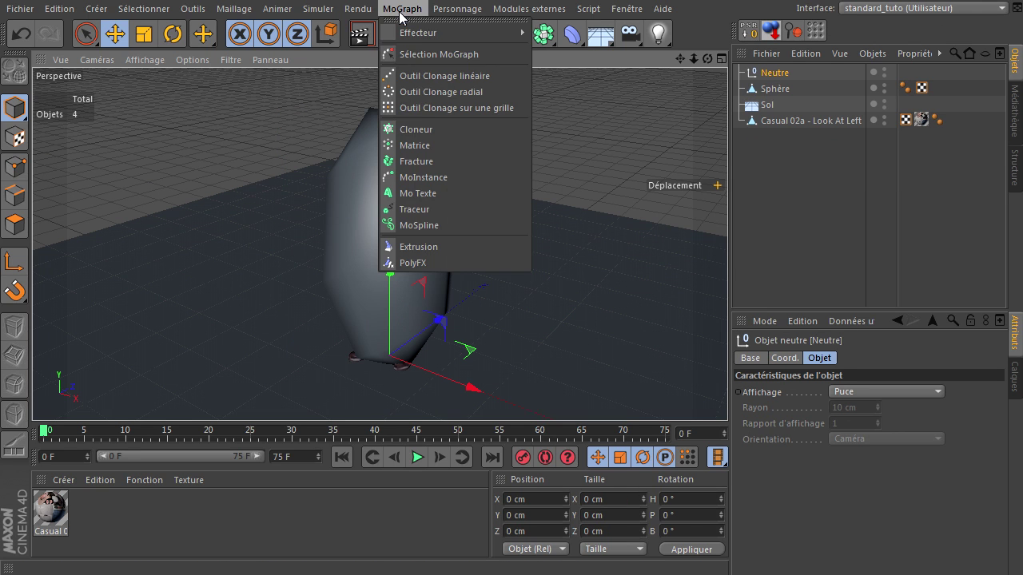
left_click(429, 130)
left_click(774, 88)
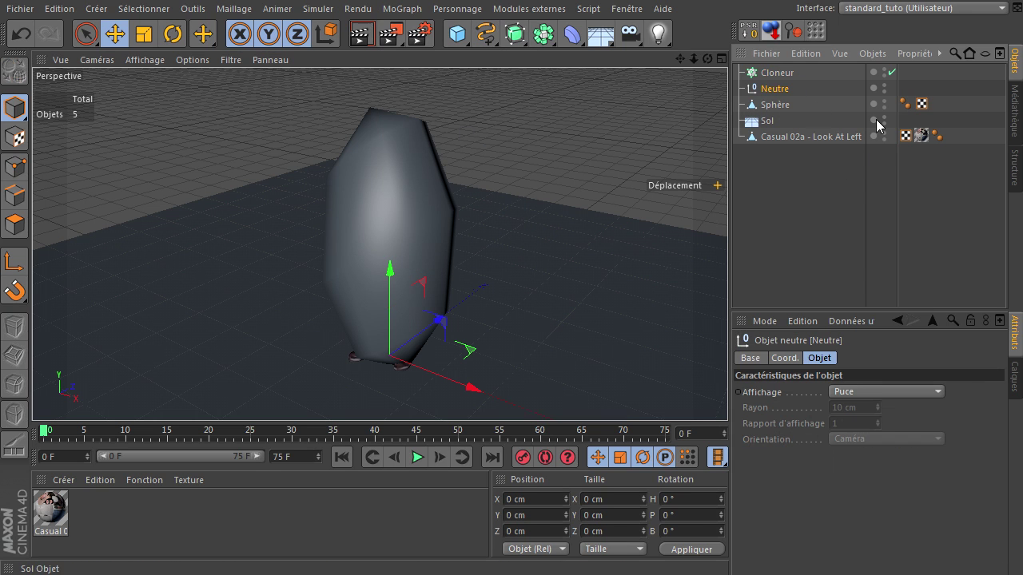
left_click_drag(774, 88, 794, 71)
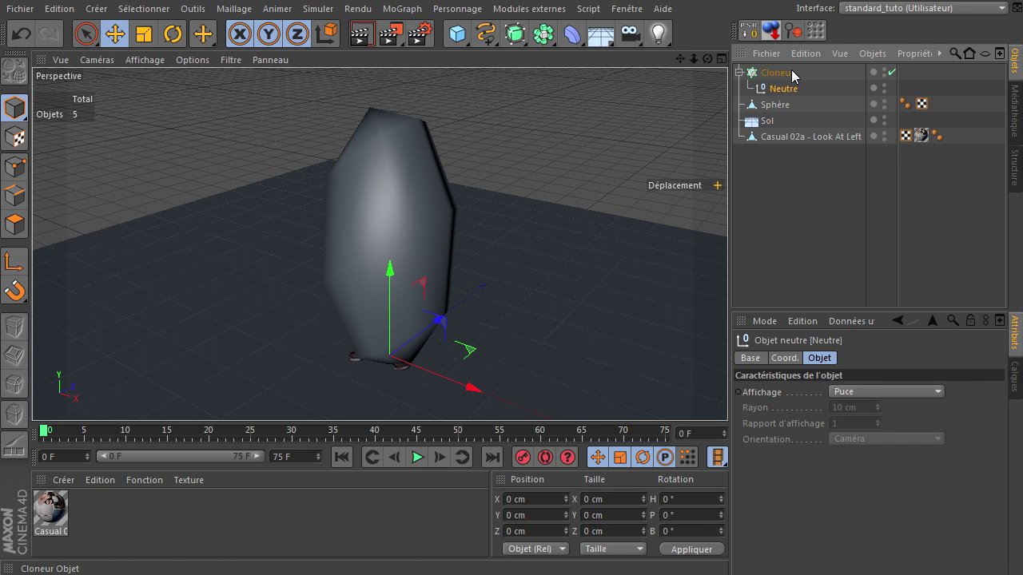
- Display the perspective view in Gouraud shading with lines
left_click(774, 73)
left_click(130, 61)
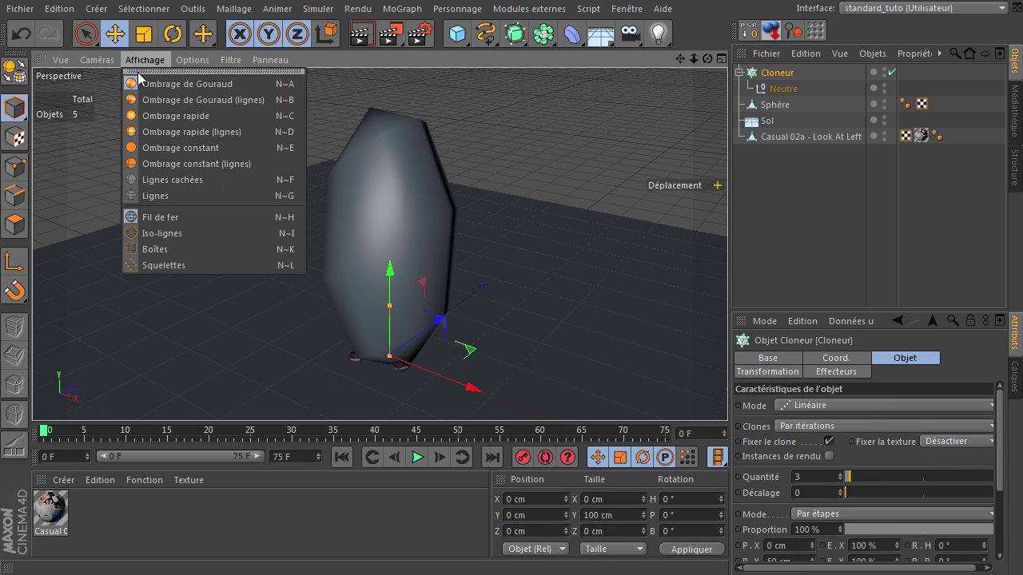
left_click(144, 101)
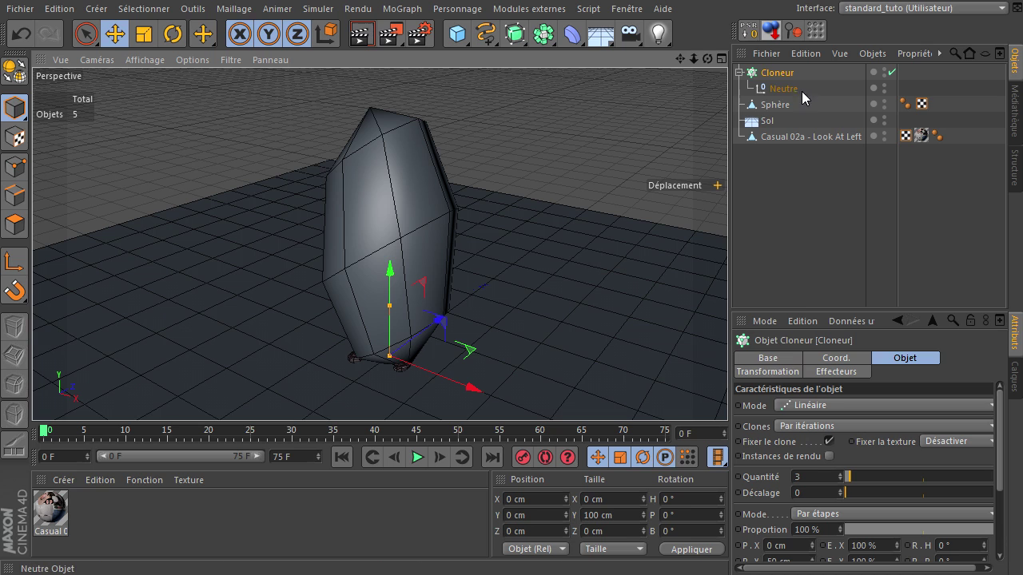
- Set the Cloneur's mode to Objet and assign Sphère as the object that receives the clones
left_click(787, 74)
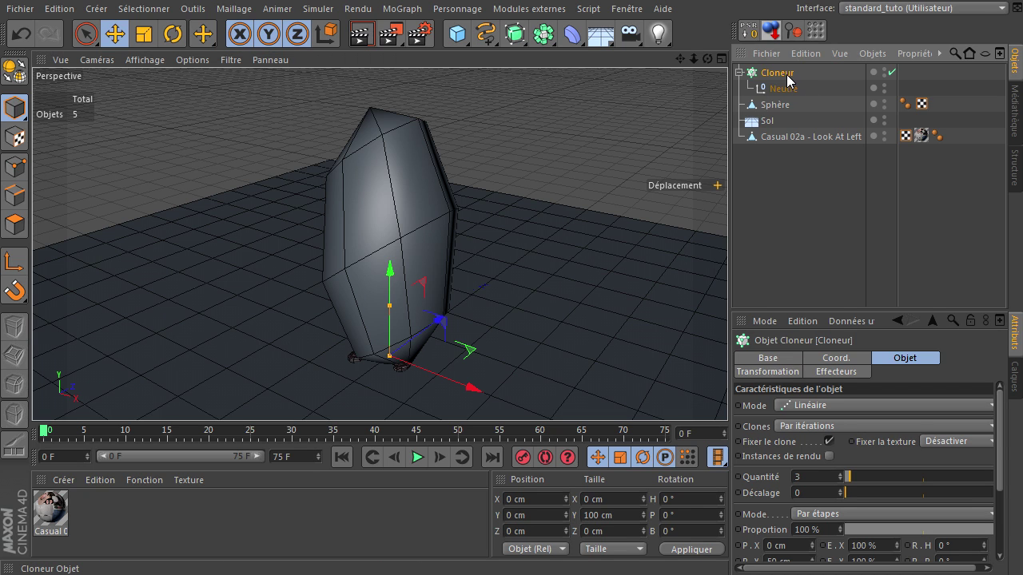
left_click_drag(833, 310, 822, 216)
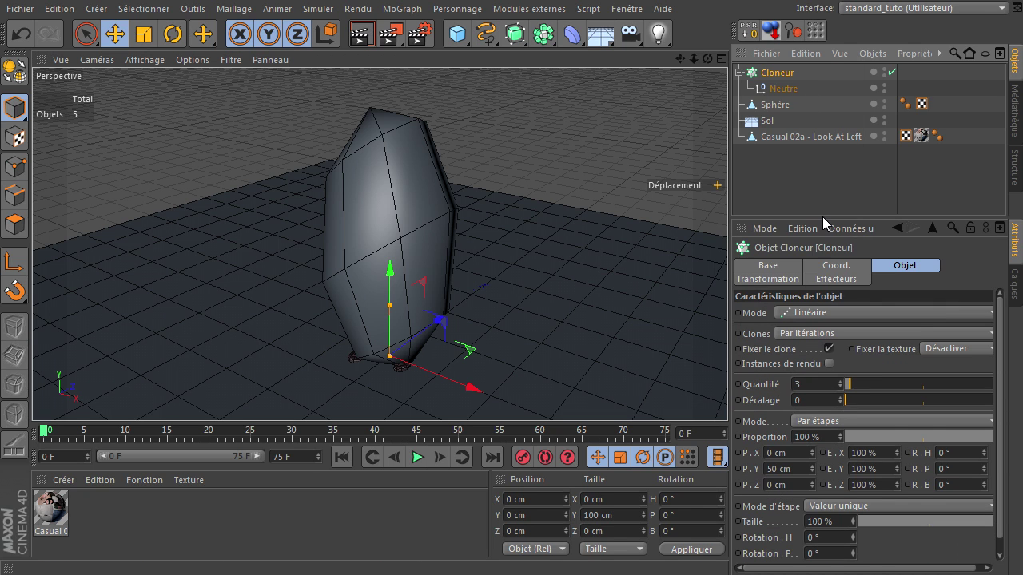
left_click(802, 311)
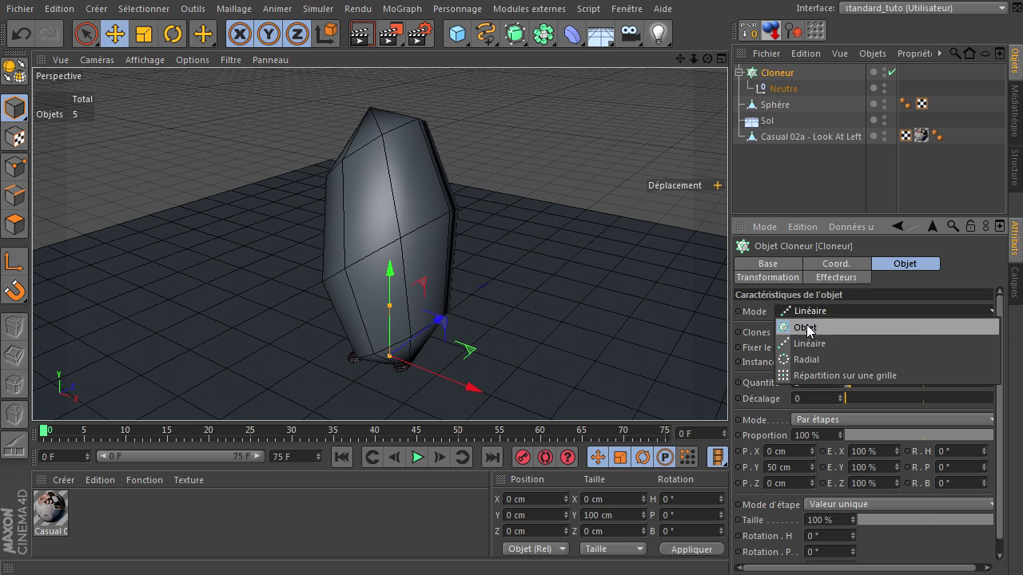
left_click(806, 324)
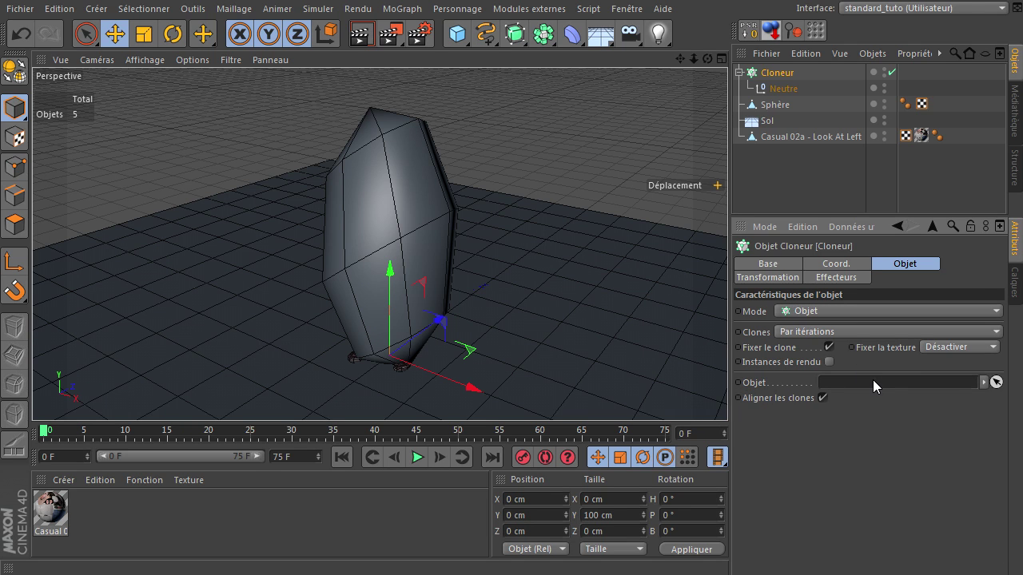
left_click_drag(772, 104, 865, 379)
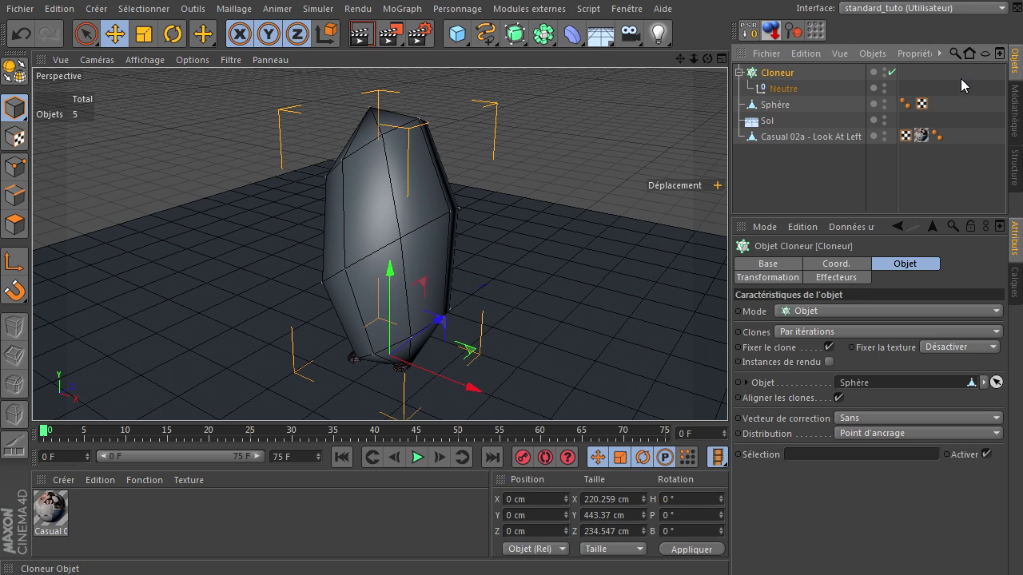
- Hide the Sphère object in both the viewport and the render
left_click(775, 105)
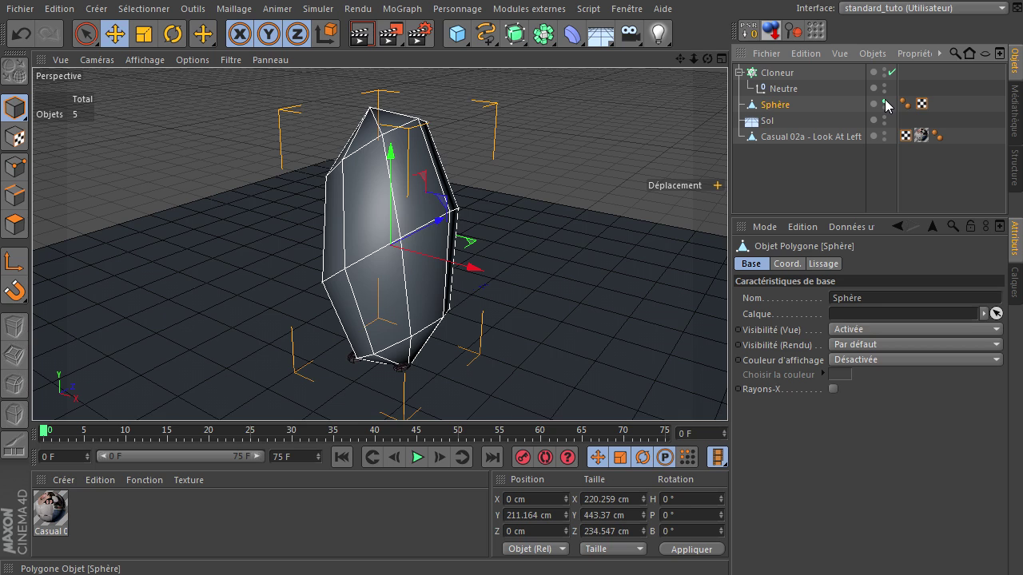
left_click(885, 102)
left_click(883, 108)
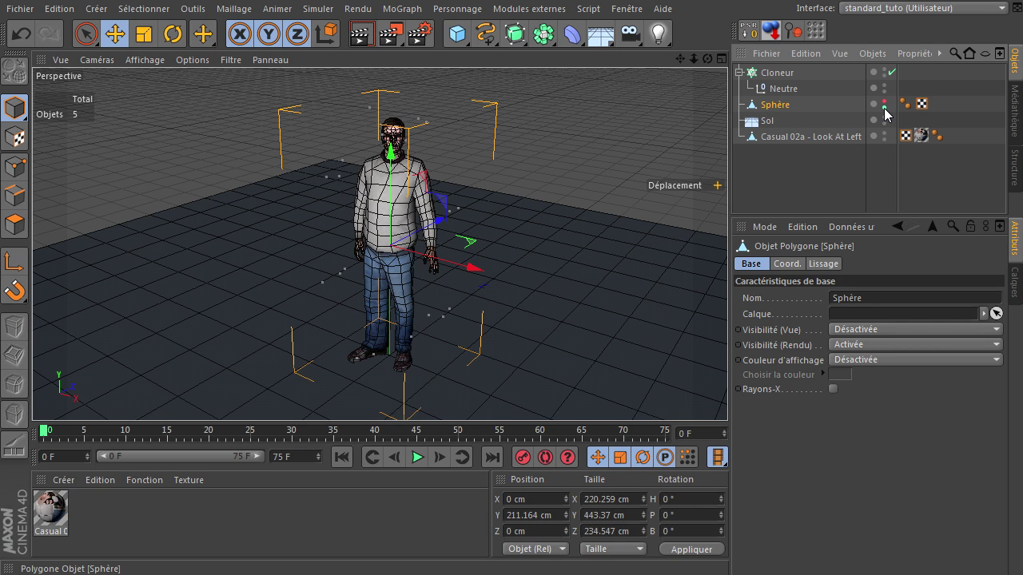
left_click(779, 187)
- Add a MoGraph Traceur that uses the Cloneur as its reference
left_click_drag(707, 59, 727, 392)
left_click(778, 73)
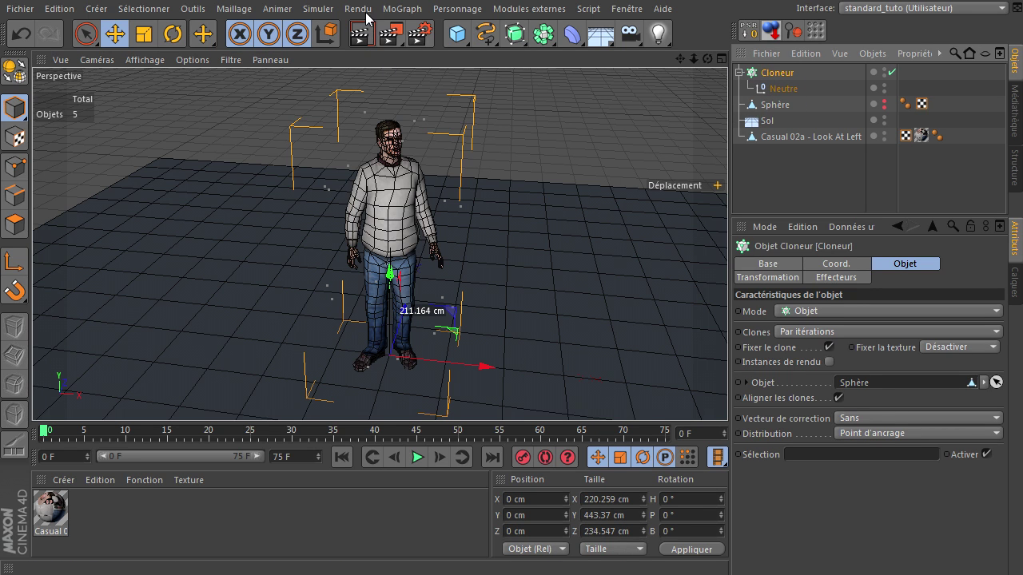
left_click(400, 9)
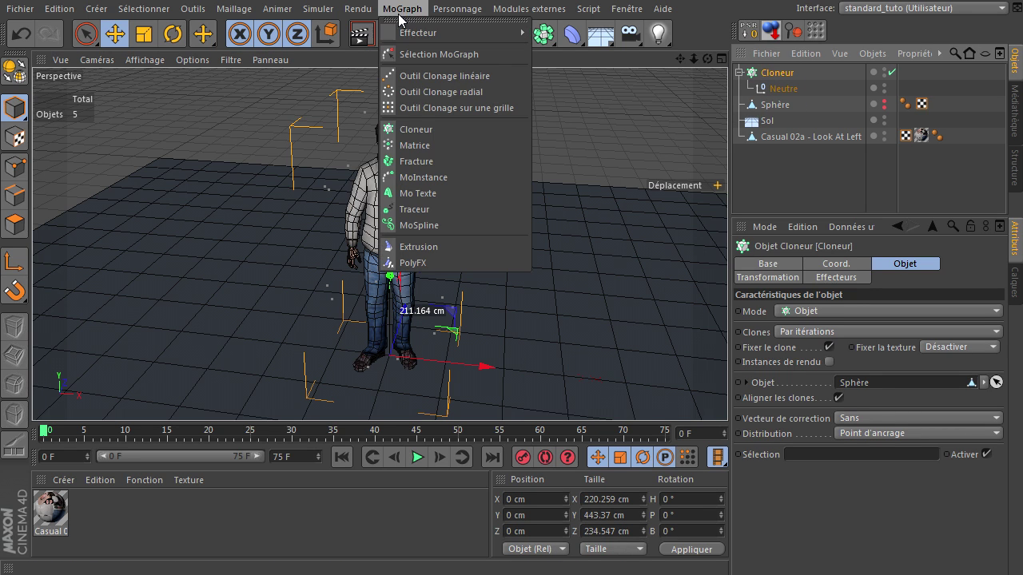
left_click(425, 209)
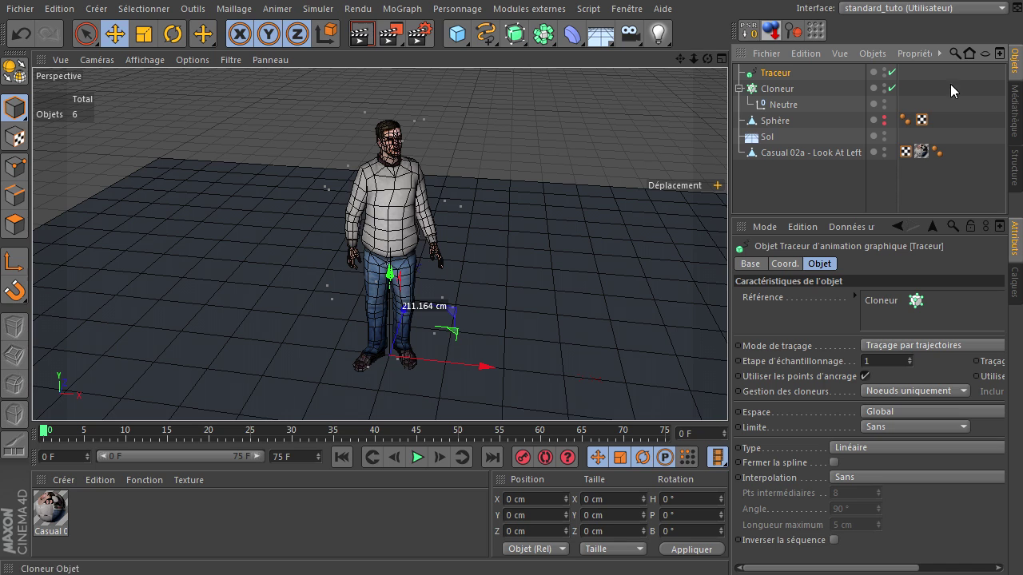
- Set the animation's end to 250 F and extend the preview range to the full length
left_click(784, 121)
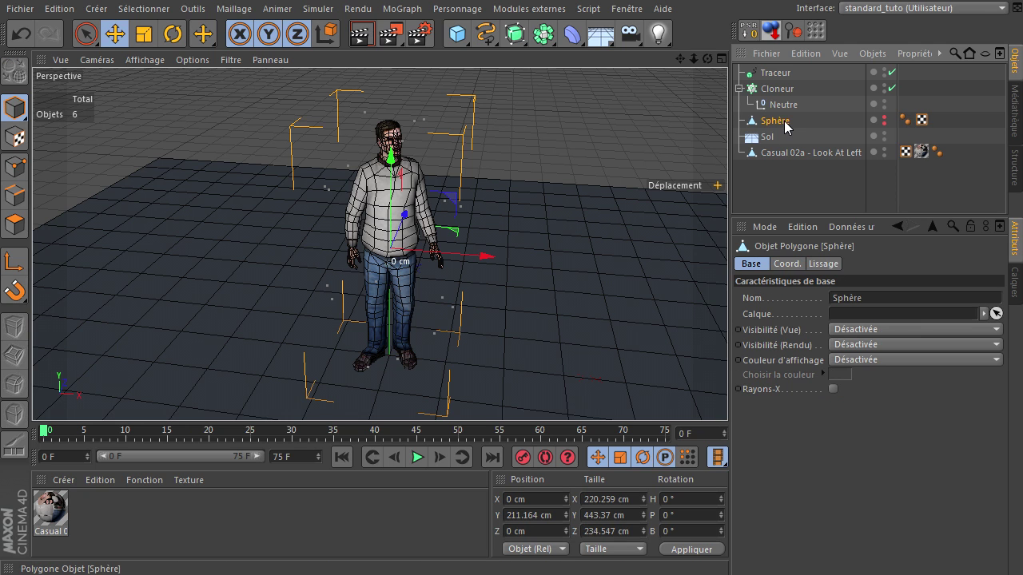
left_click(305, 460)
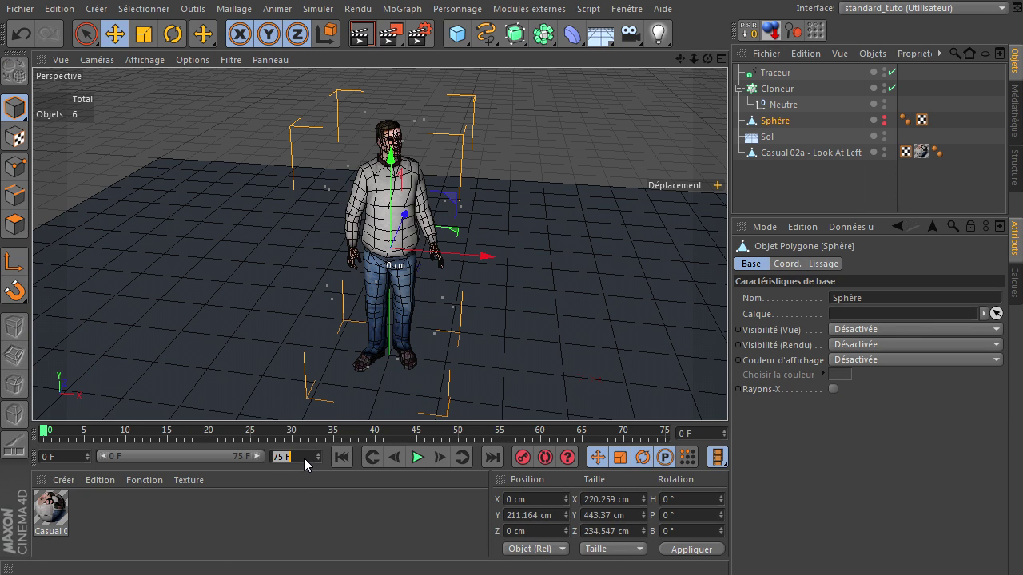
type("250")
key("Return")
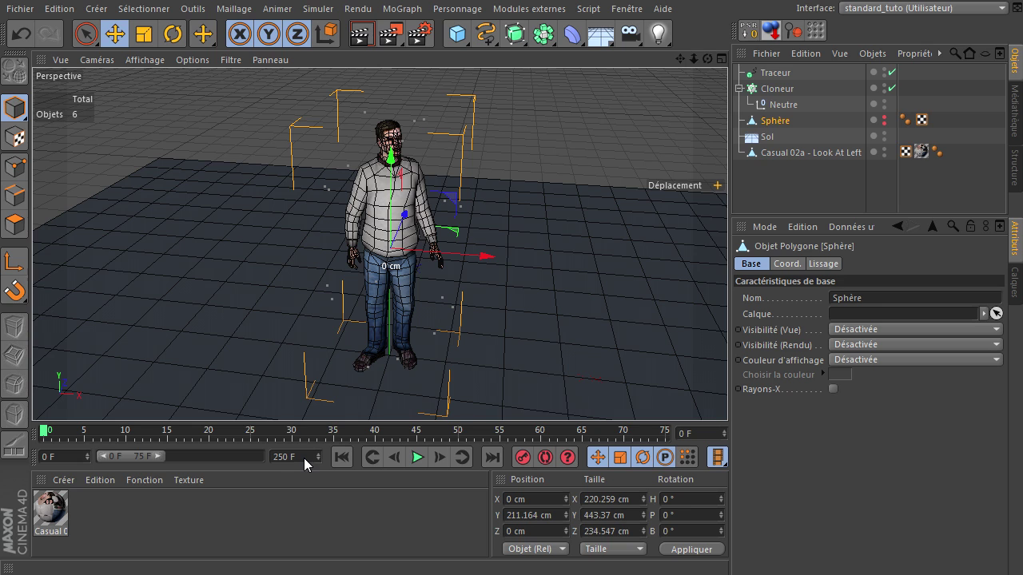
left_click_drag(160, 458, 345, 459)
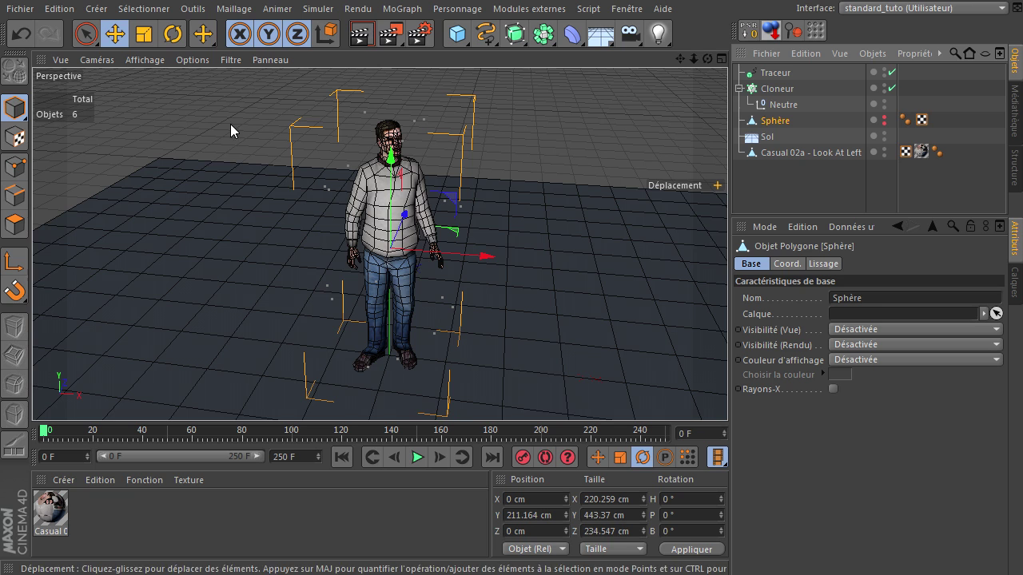
- Record a rotation keyframe for Sphère at frame 20 in its unrotated orientation
left_click(175, 37)
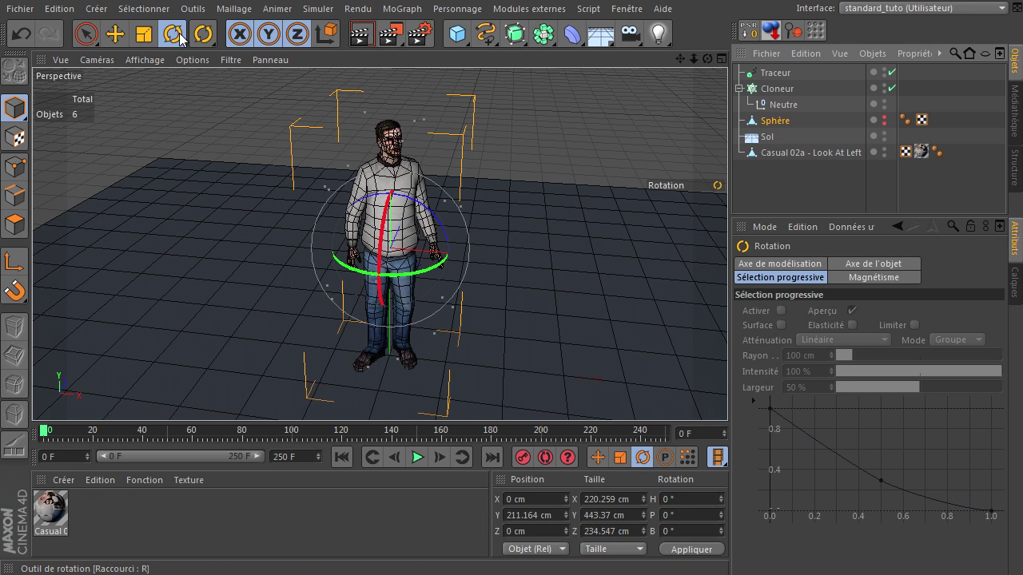
left_click(775, 120)
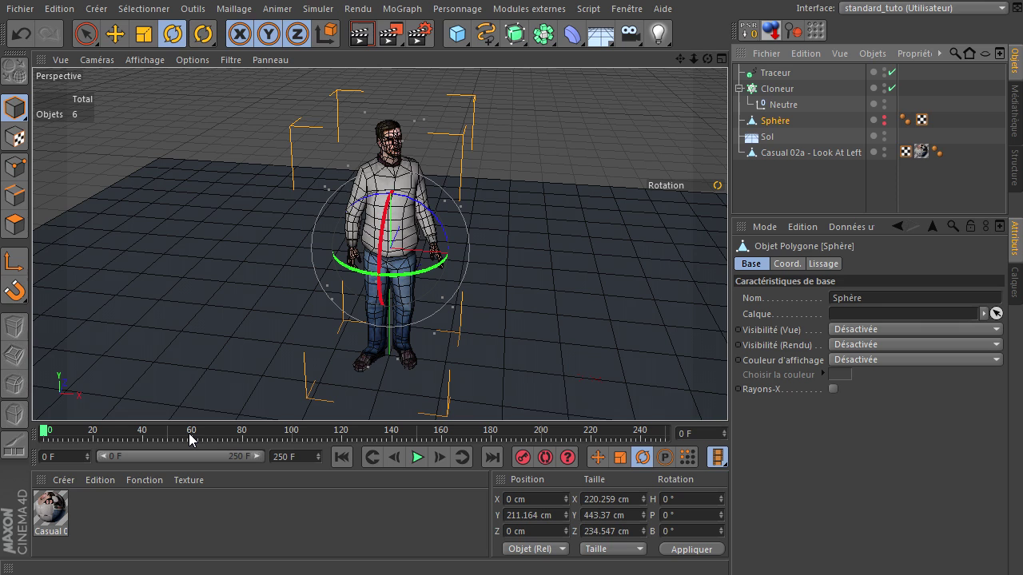
left_click(94, 433)
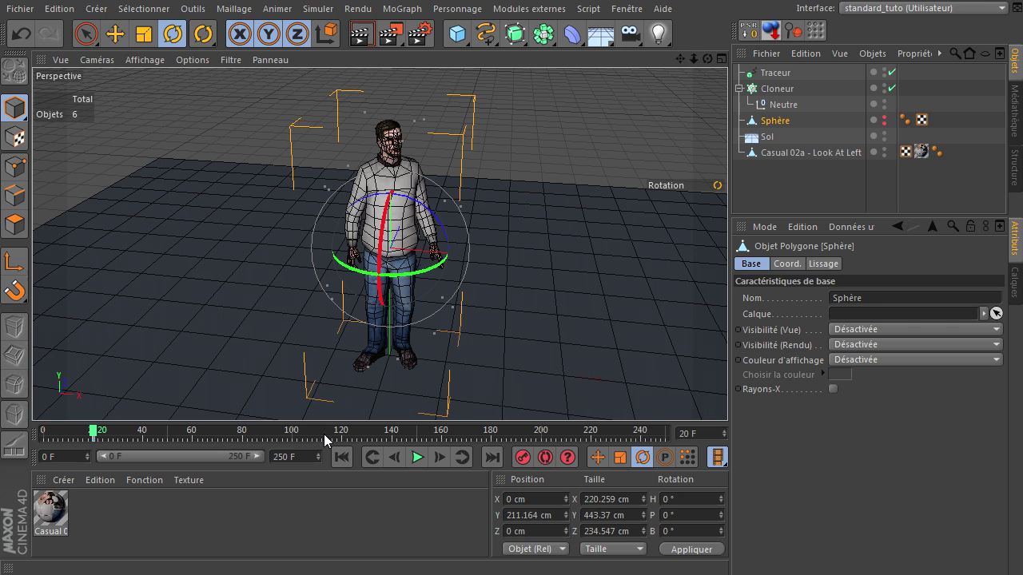
- At frame 100, rotate Sphère around its vertical axis to a heading of about 472° and record a rotation keyframe
left_click(291, 434)
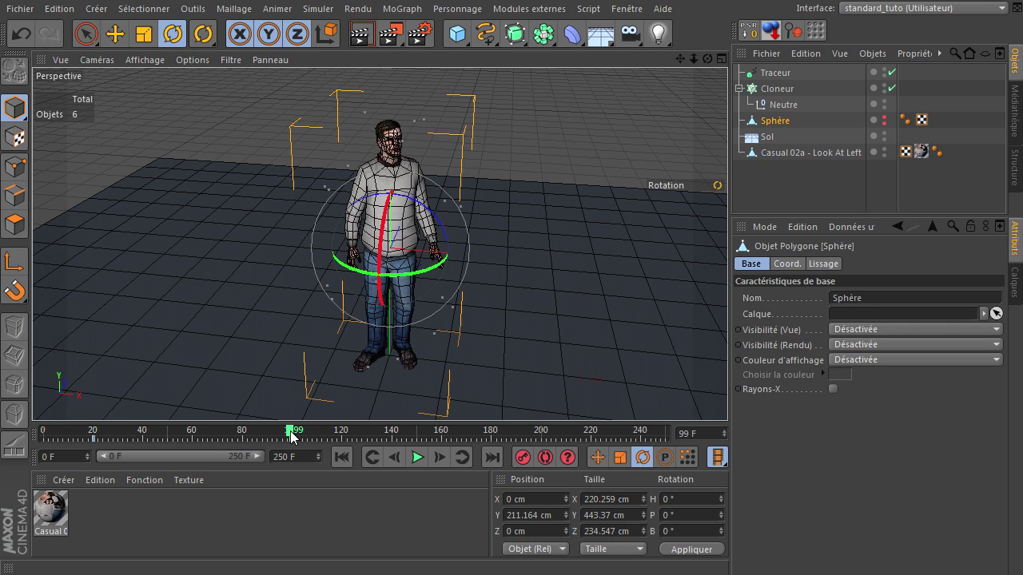
left_click(399, 457)
left_click(441, 458)
left_click(441, 459)
left_click_drag(413, 280, 552, 194)
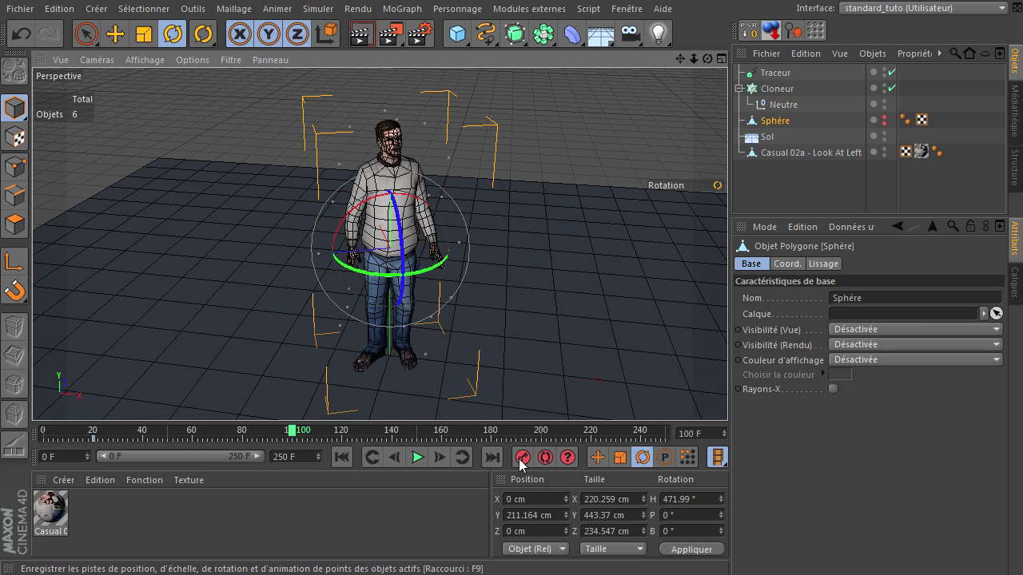
left_click(522, 458)
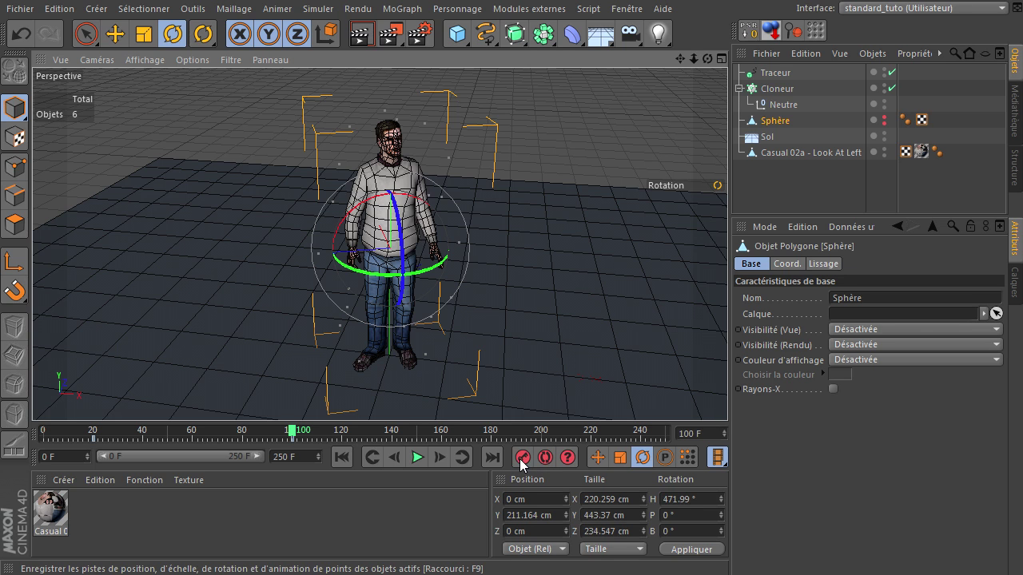
- Play the animation to examine the trails traced around the figure, and return to the first frame
left_click(341, 457)
left_click(417, 457)
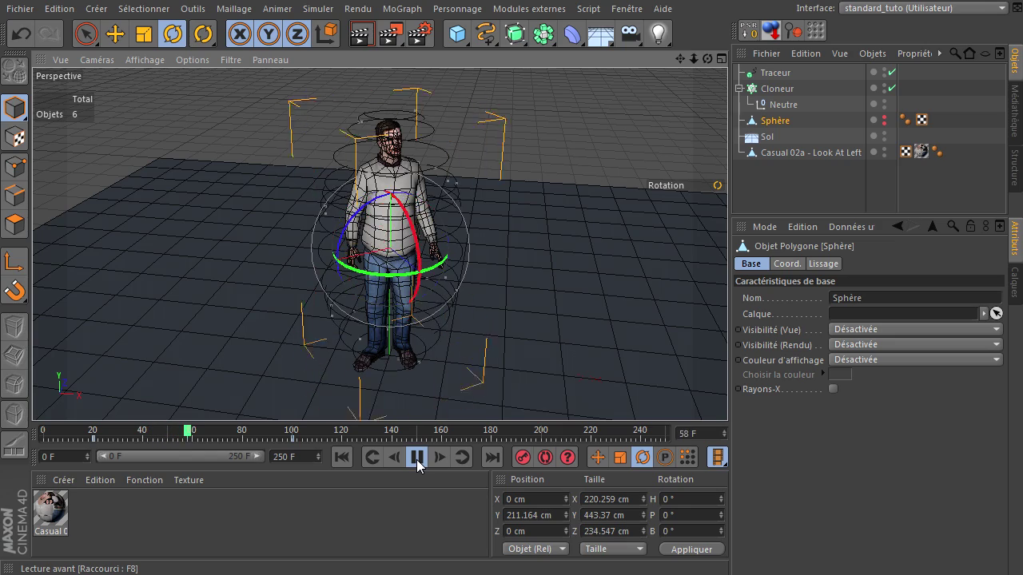
left_click(417, 457)
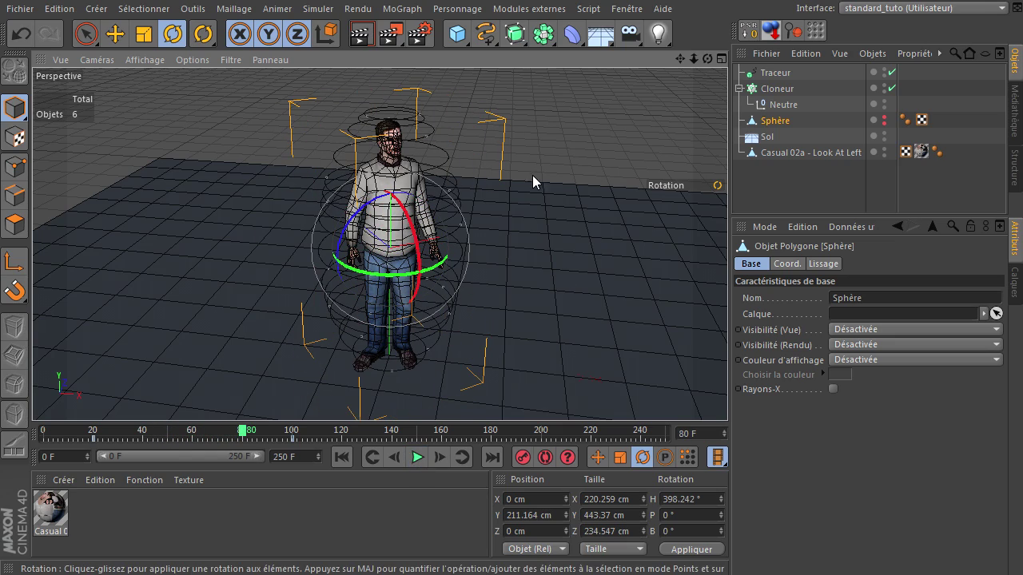
left_click_drag(707, 58, 729, 397)
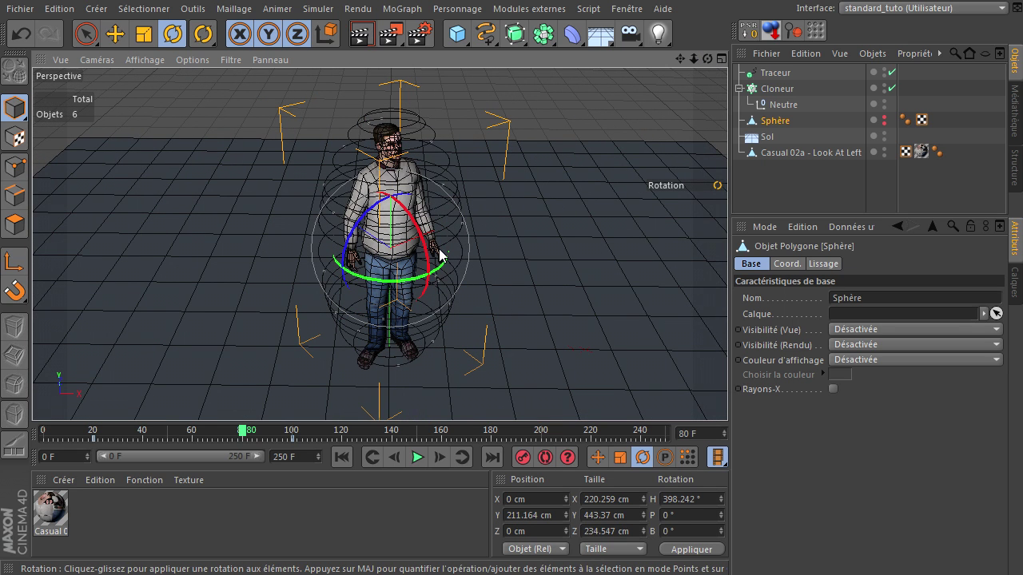
left_click(417, 457)
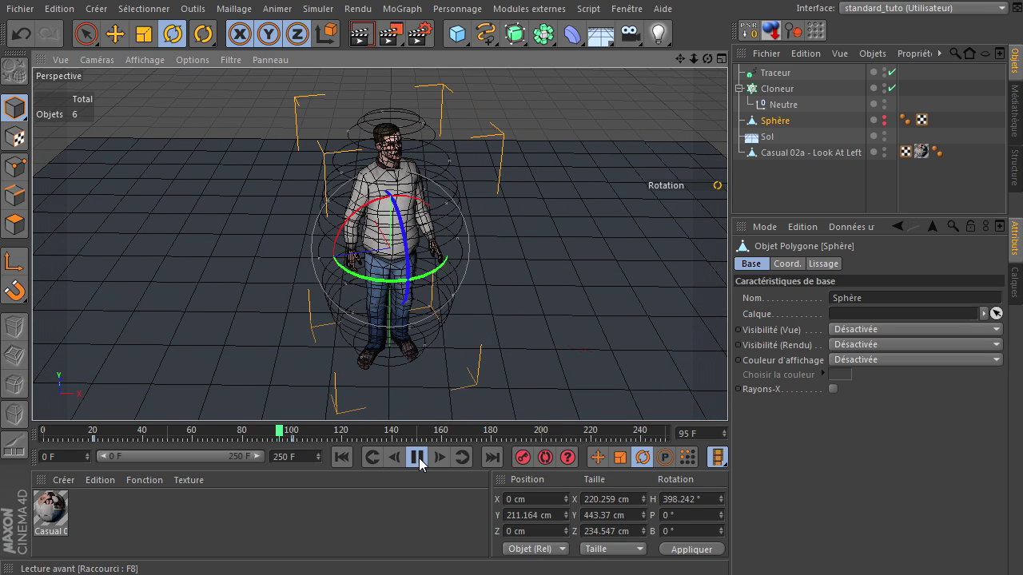
left_click(417, 457)
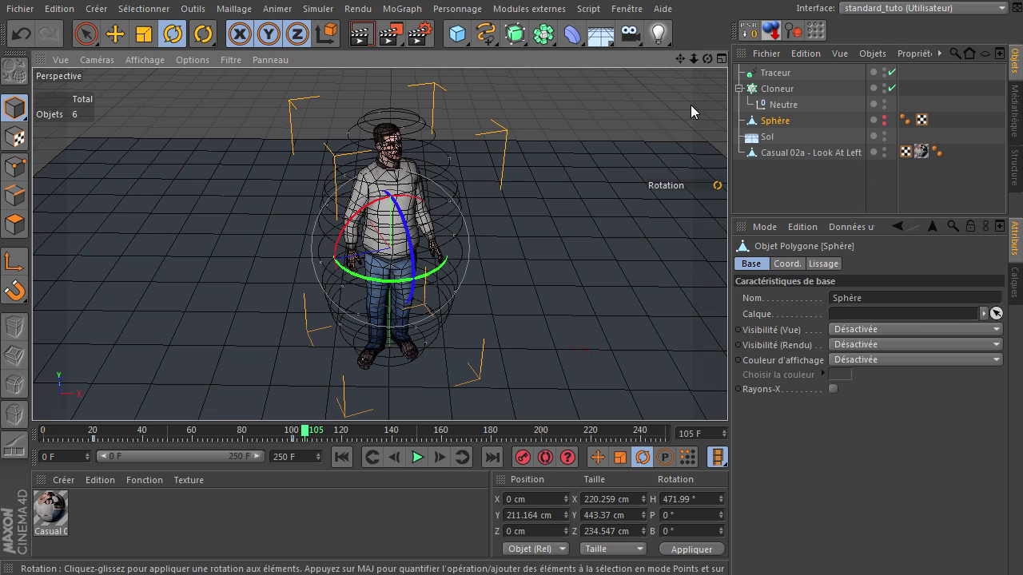
left_click(341, 457)
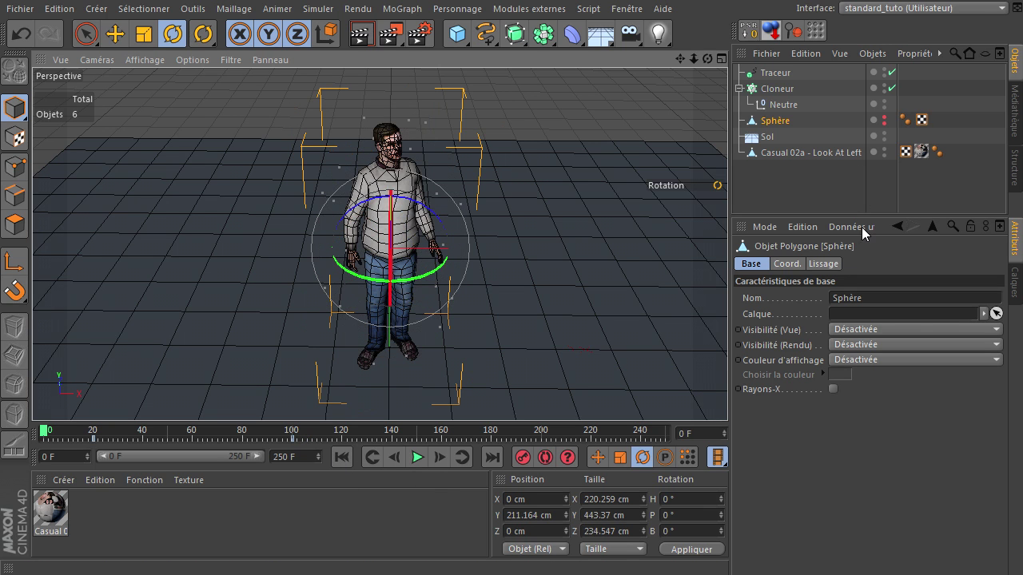
- Set the Traceur's Limite option to A partir de la fin
left_click(774, 73)
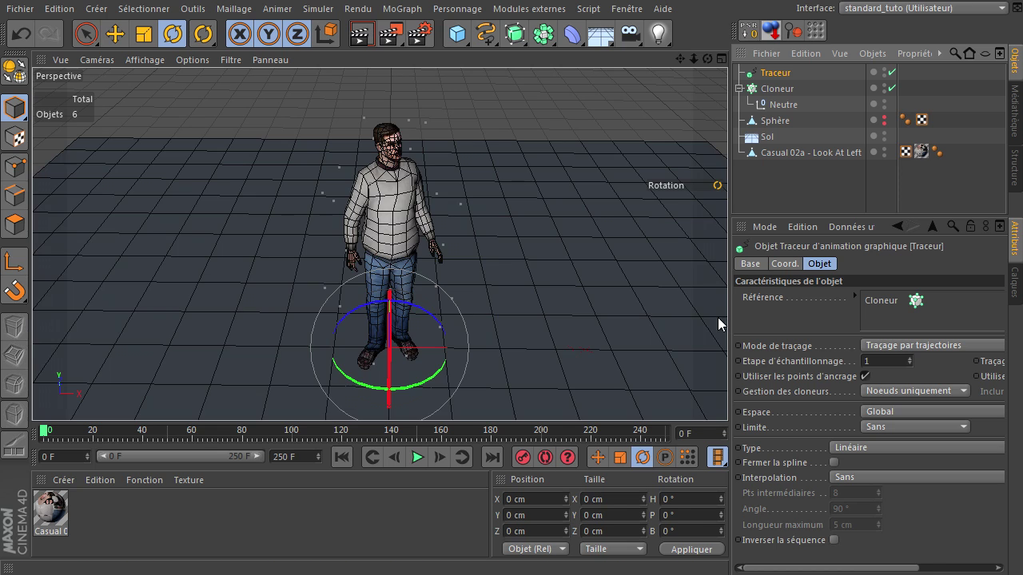
left_click_drag(718, 317, 683, 318)
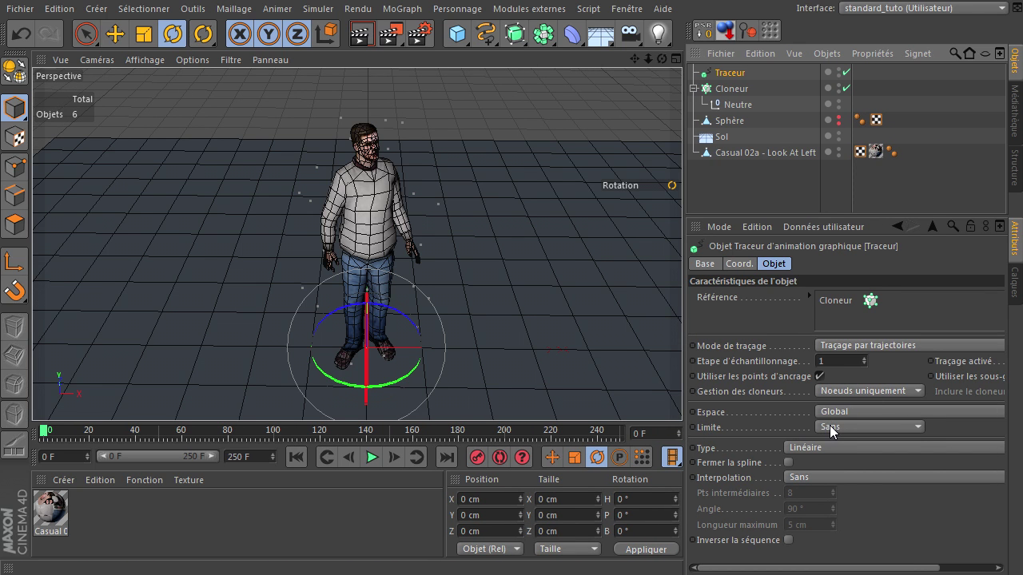
left_click(829, 425)
left_click(835, 476)
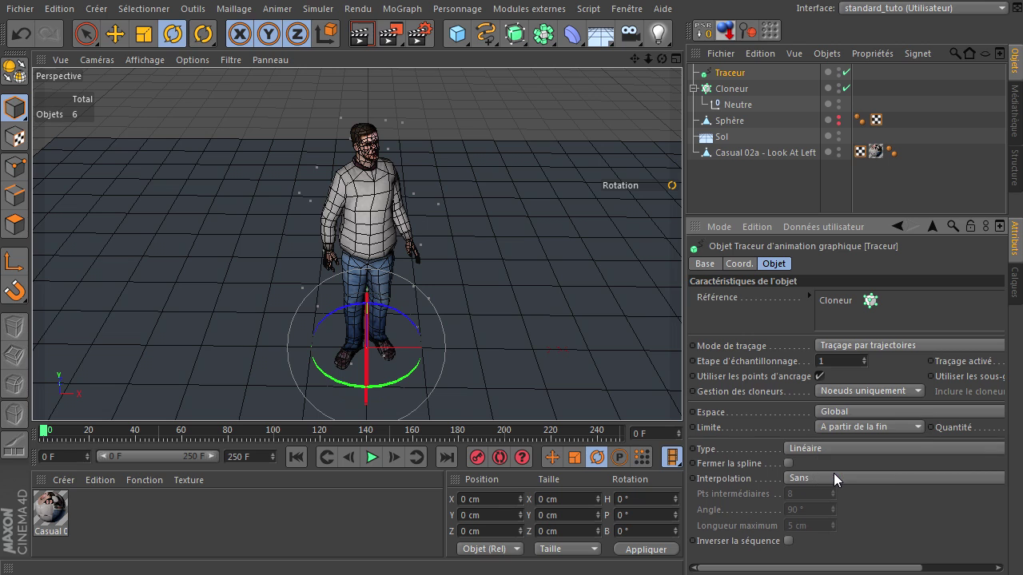
left_click_drag(783, 569, 858, 571)
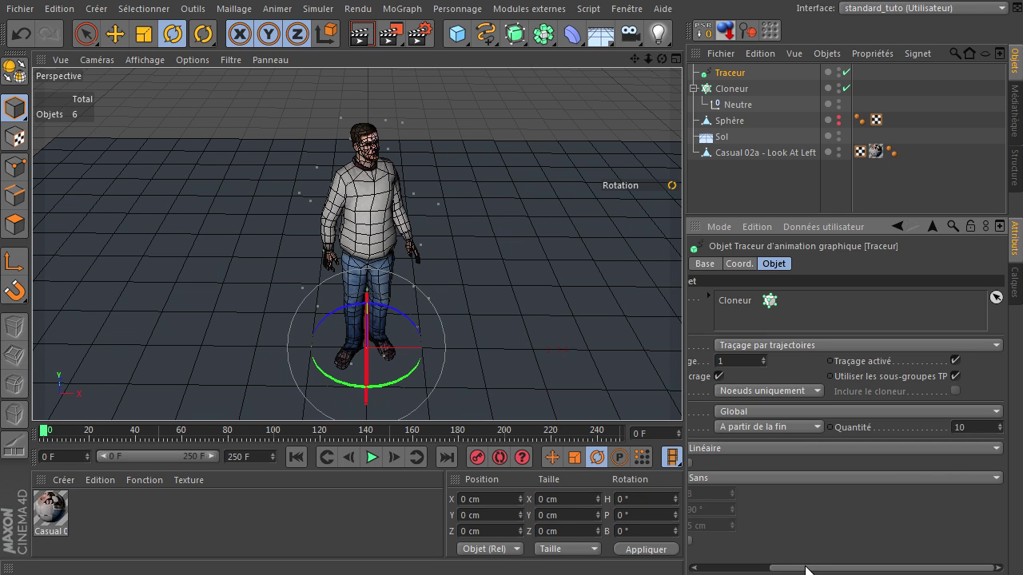
left_click_drag(800, 571, 728, 572)
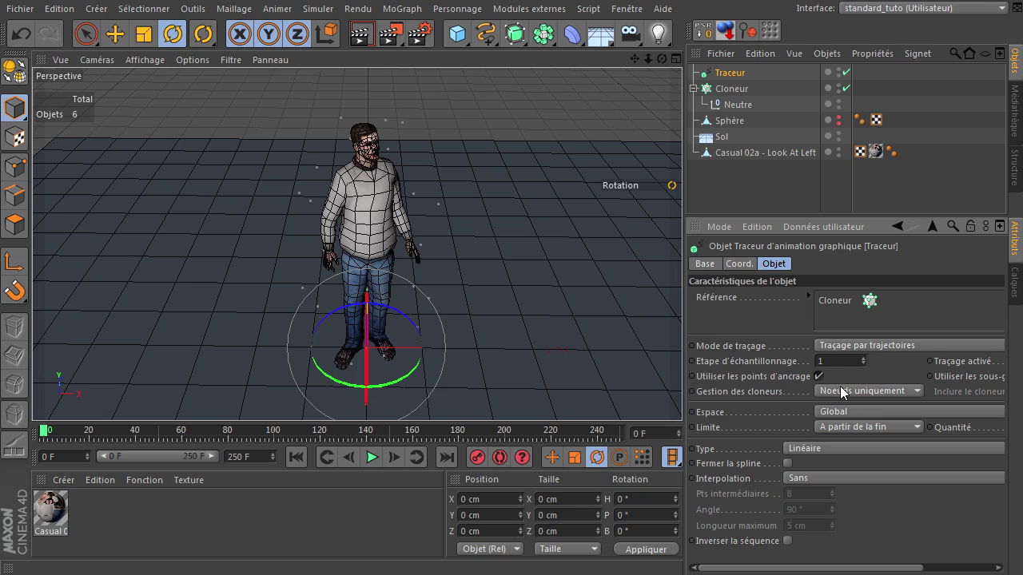
- Set the Traceur's spline type to Bézier and its interpolation to Naturelle
left_click(808, 448)
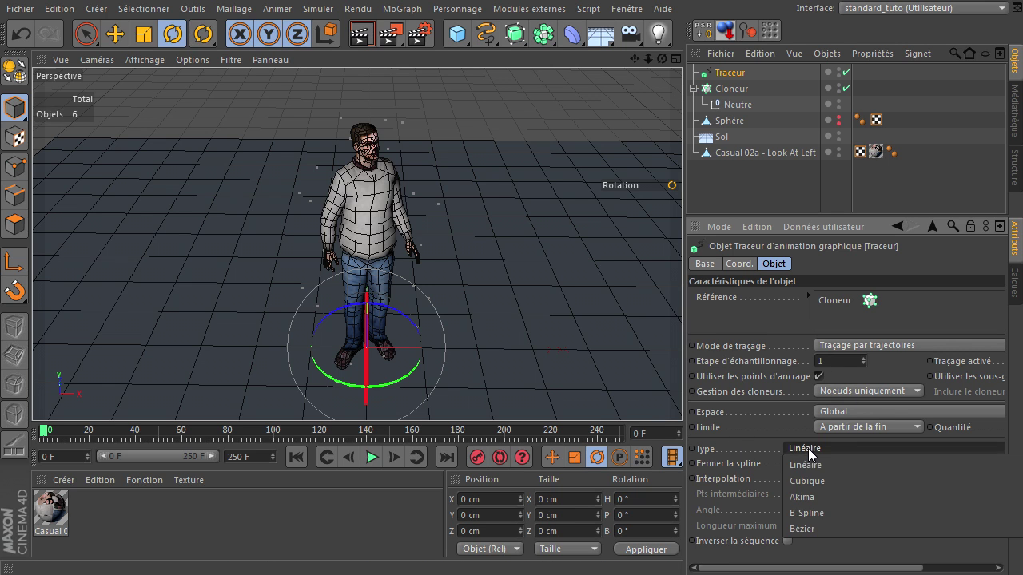
left_click(813, 528)
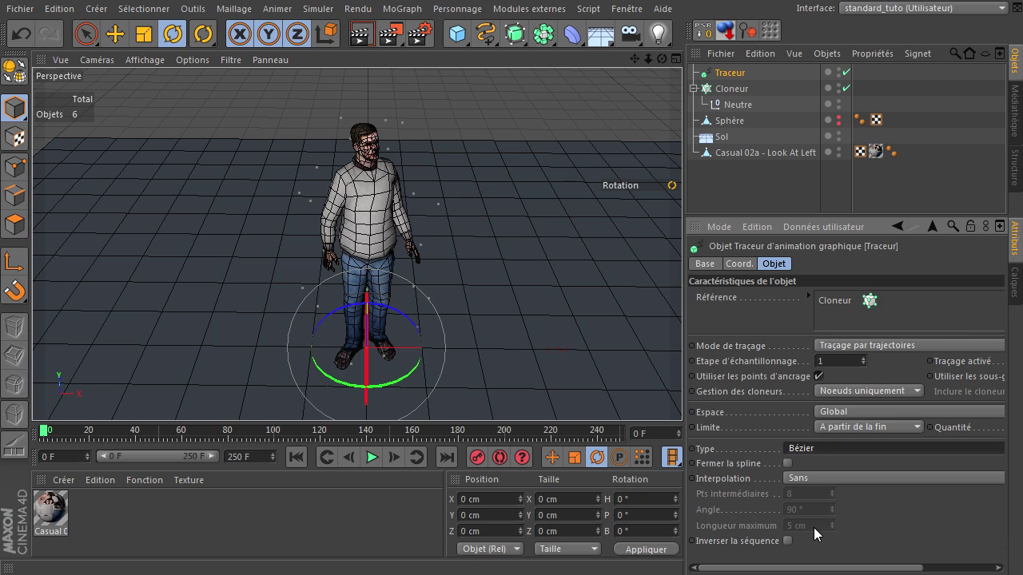
left_click(790, 481)
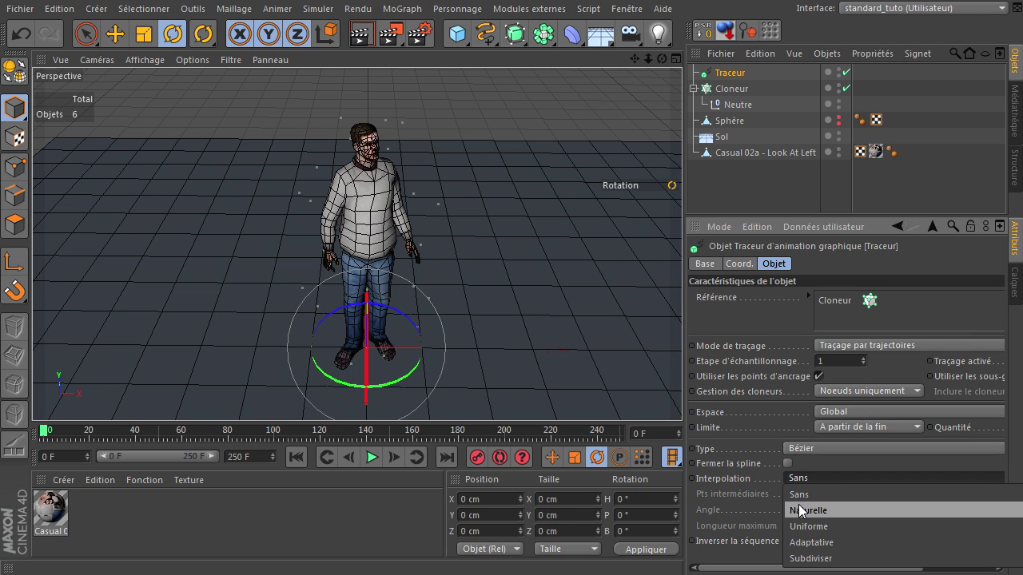
left_click(798, 510)
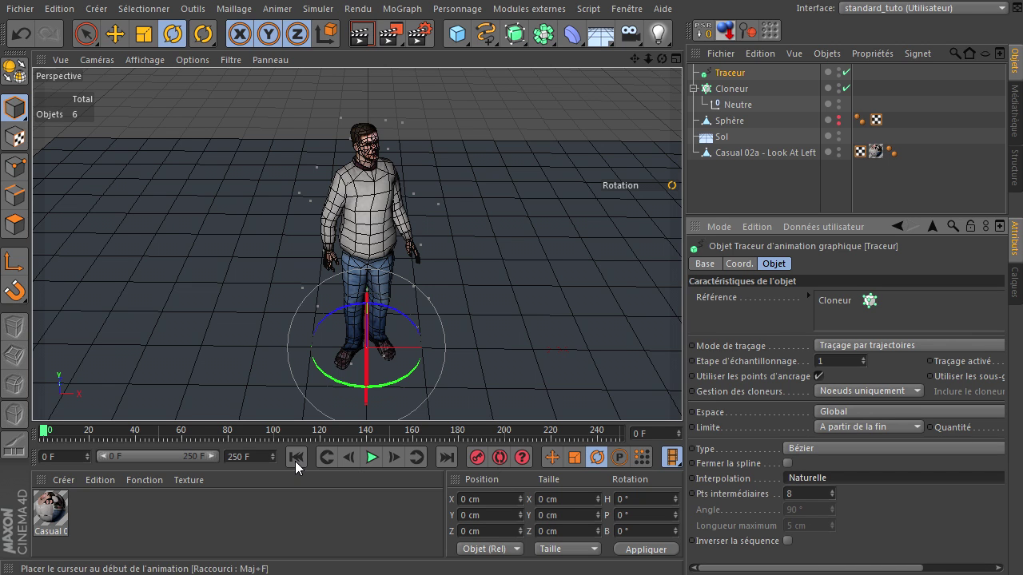
- Deselect all objects, play the animation to check the limited trails, and return to frame 0
left_click(700, 195)
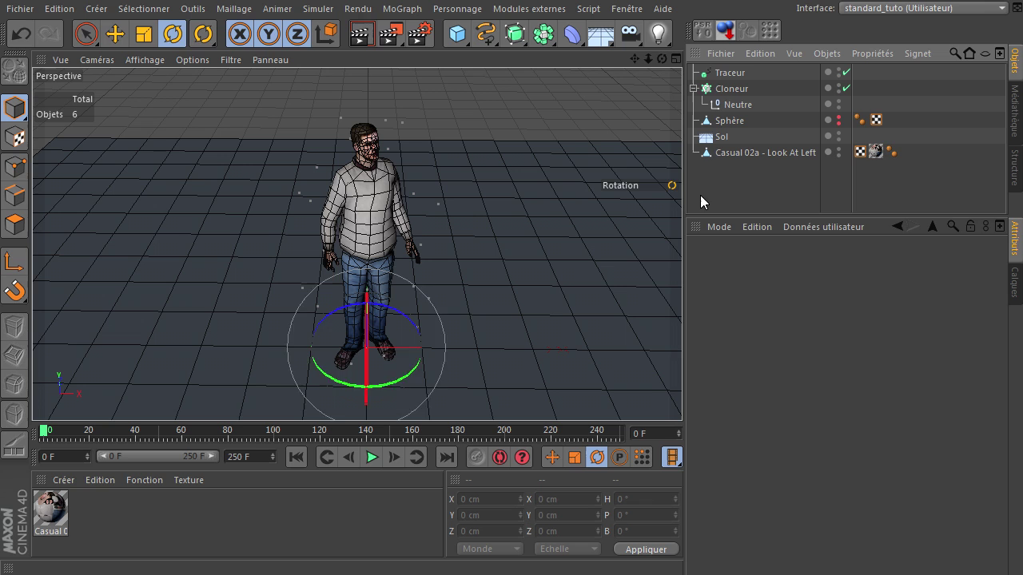
left_click(86, 34)
left_click(373, 457)
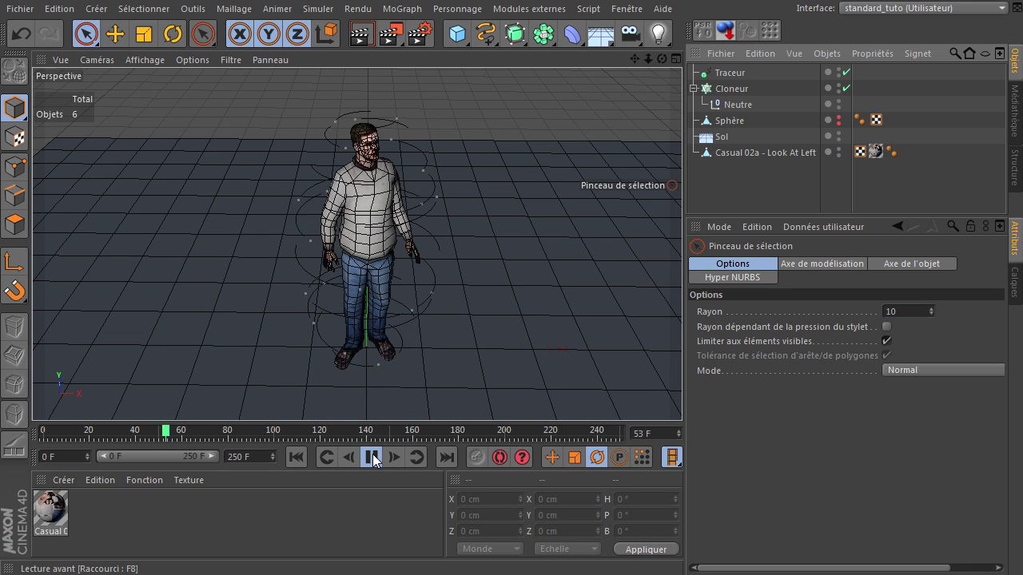
left_click(372, 457)
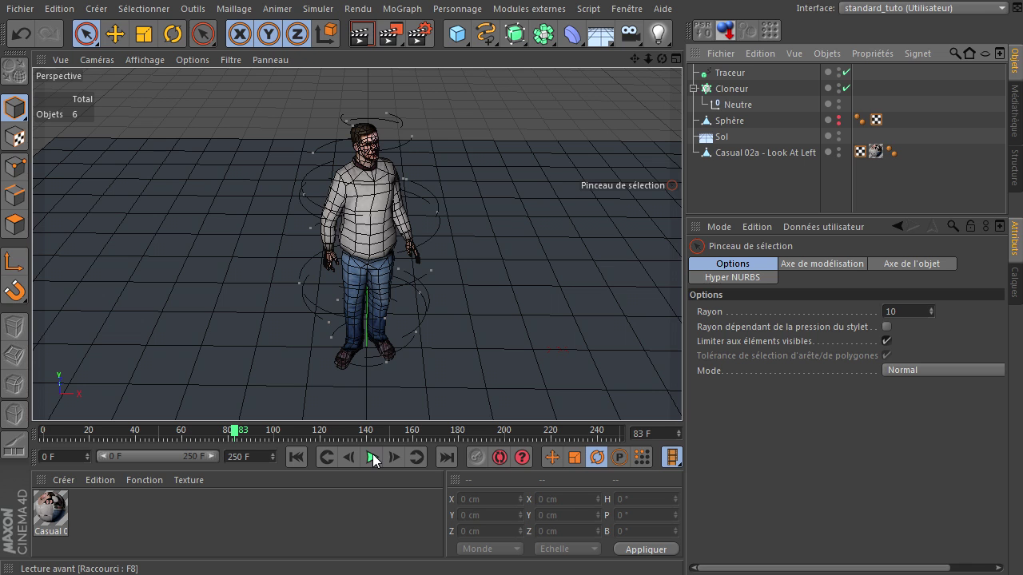
left_click(296, 457)
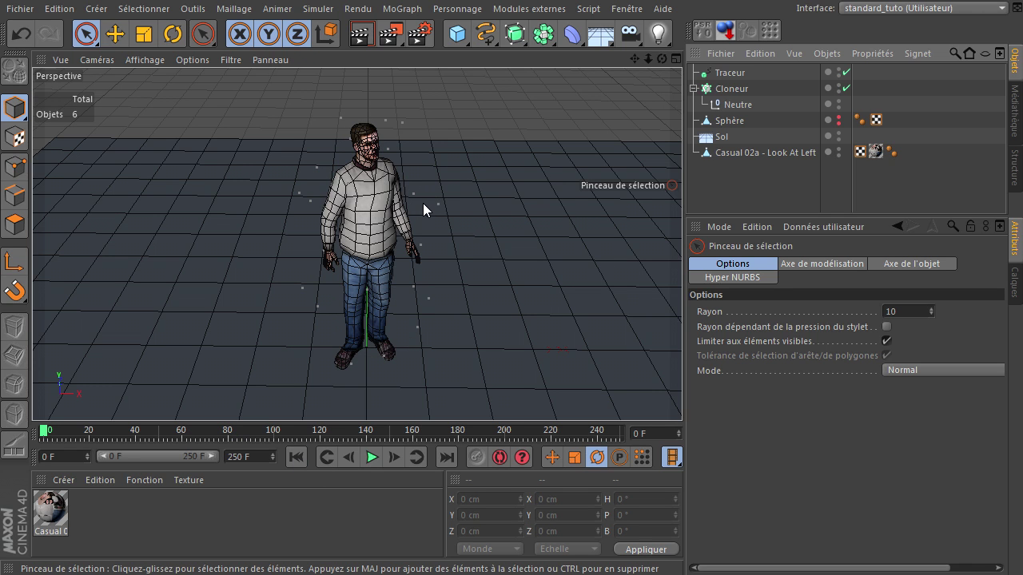
- Add a Cercle spline to the scene and set its radius to 4 cm
left_click(485, 34)
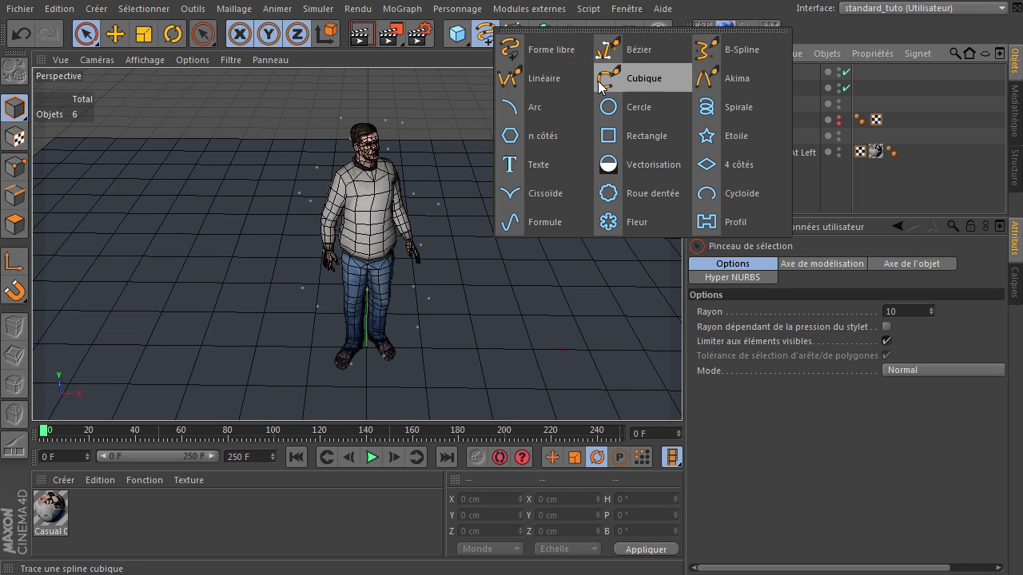
left_click(662, 108)
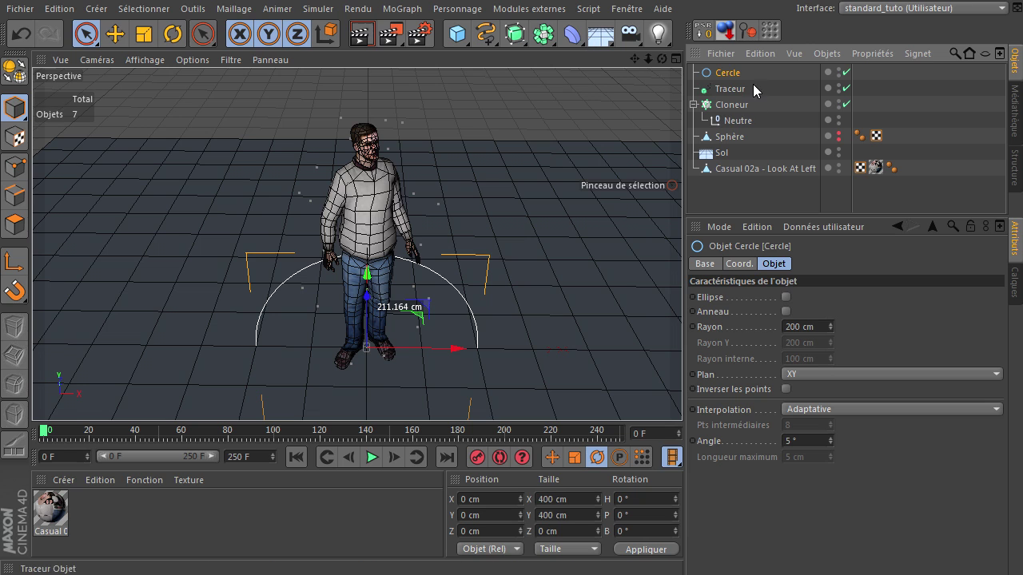
left_click(818, 327)
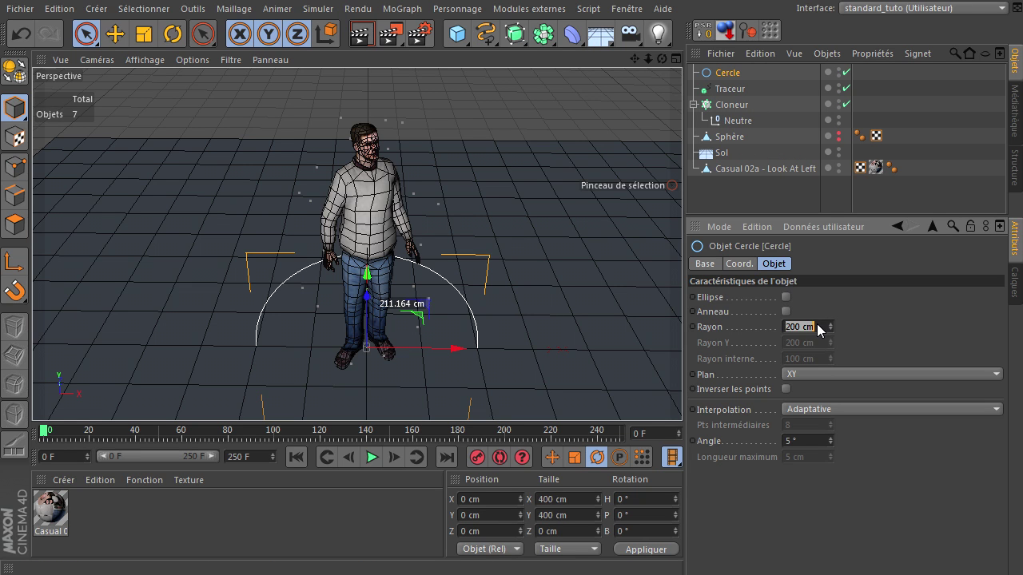
key("Return")
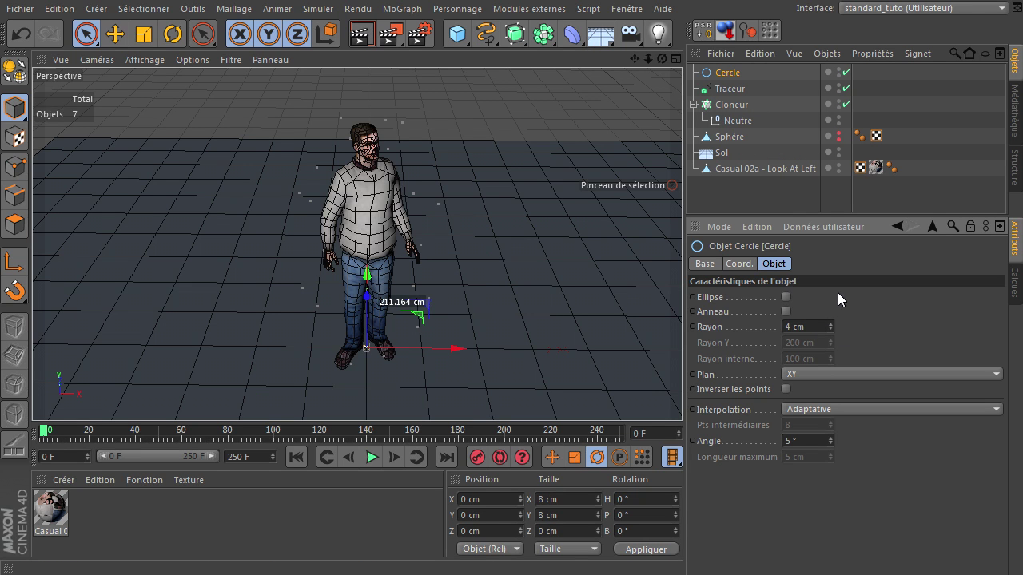
- Add an Extrusion contrôlée NURBS, make the Cercle and Traceur its children, and deselect everything
left_click(518, 36)
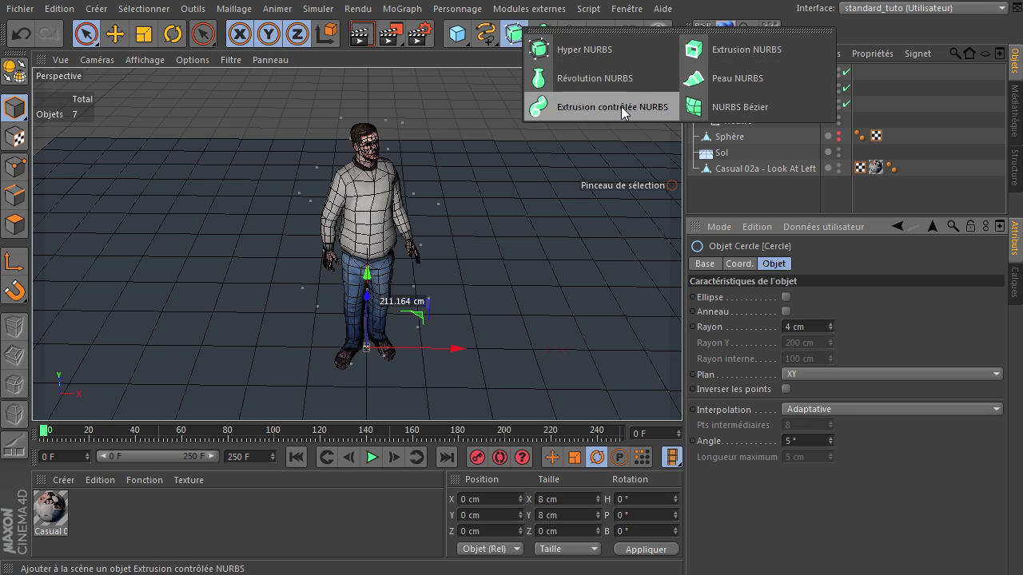
left_click(622, 107)
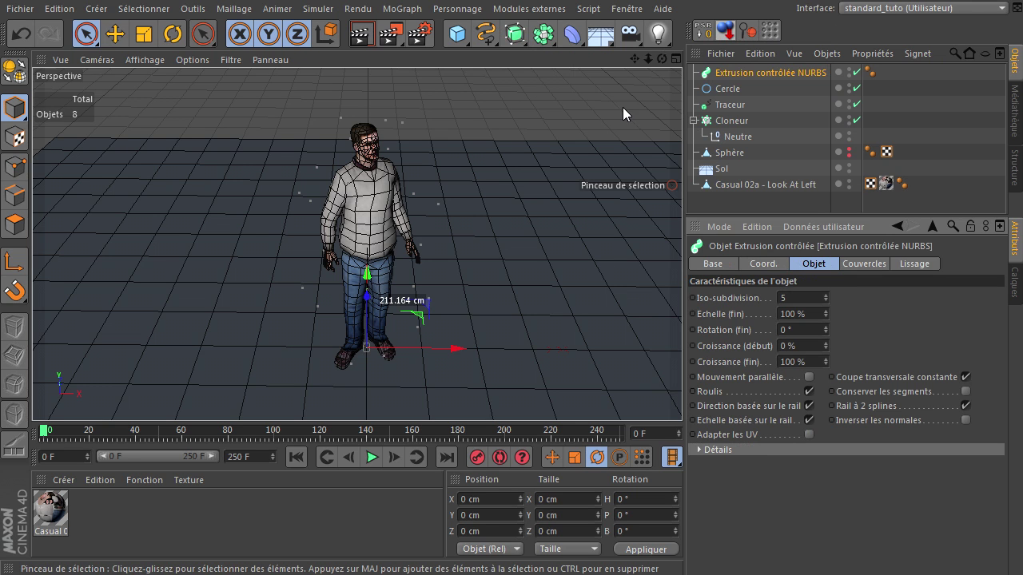
left_click(727, 87)
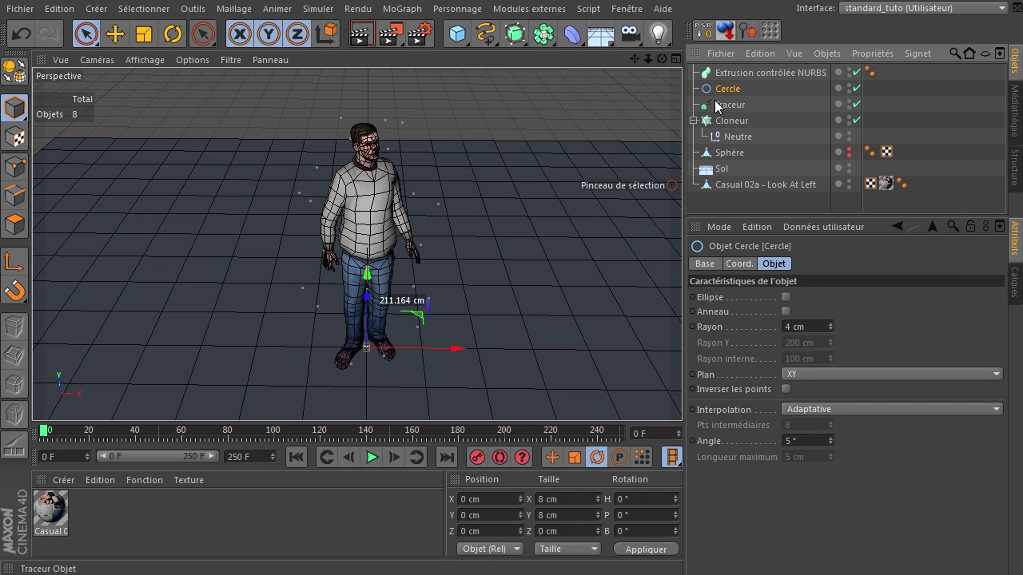
left_click(717, 107, "shift")
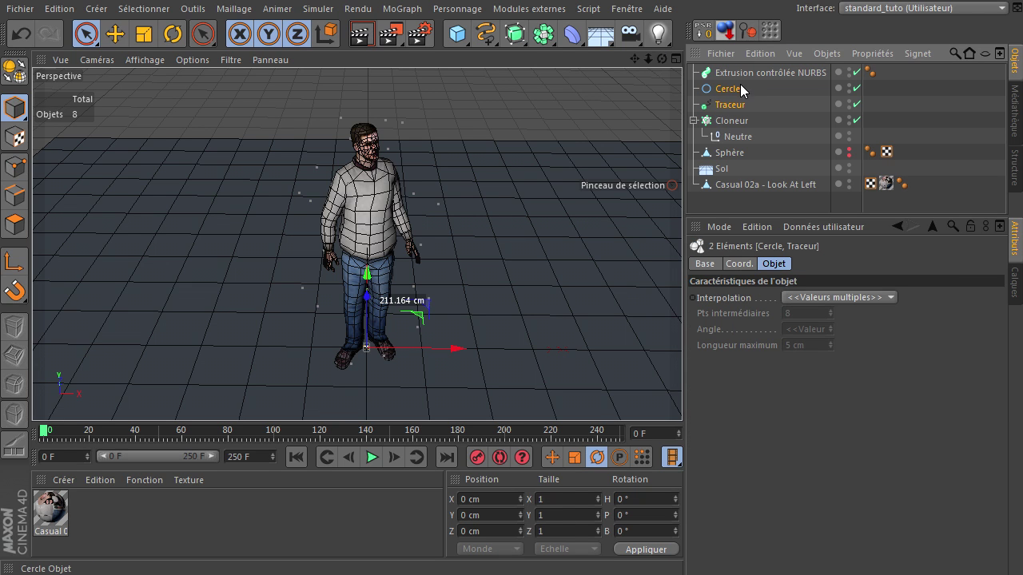
left_click_drag(755, 71, 755, 71)
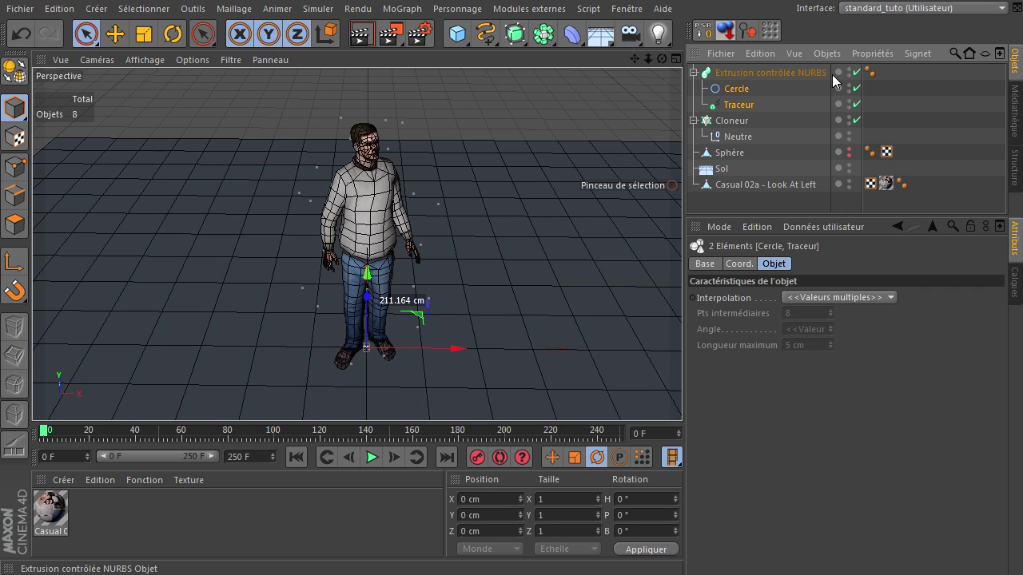
left_click(743, 105)
left_click(786, 202)
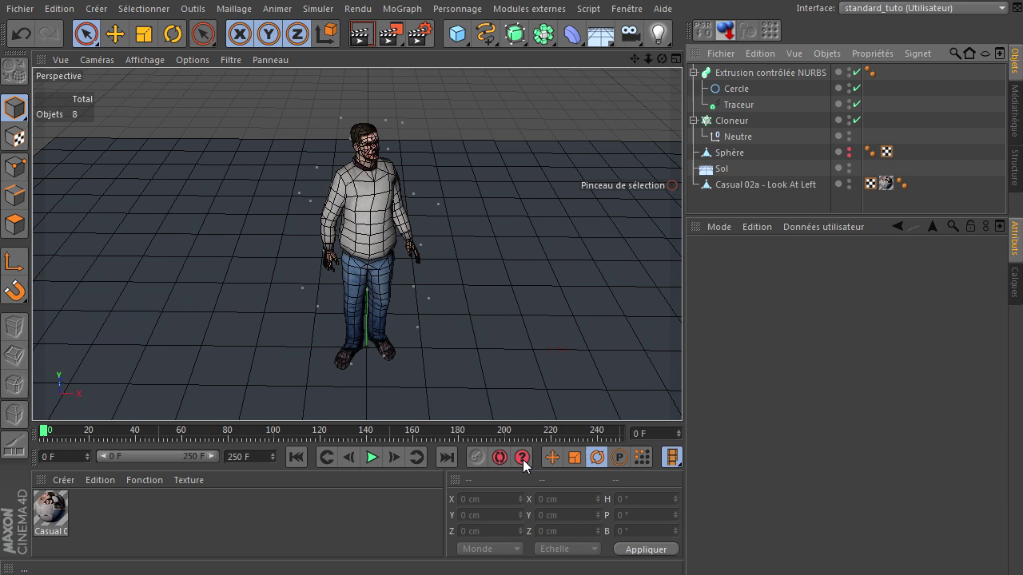
- Play the animation several times from the first frame to examine the swept tubes around the figure from a lower viewing angle
left_click(369, 459)
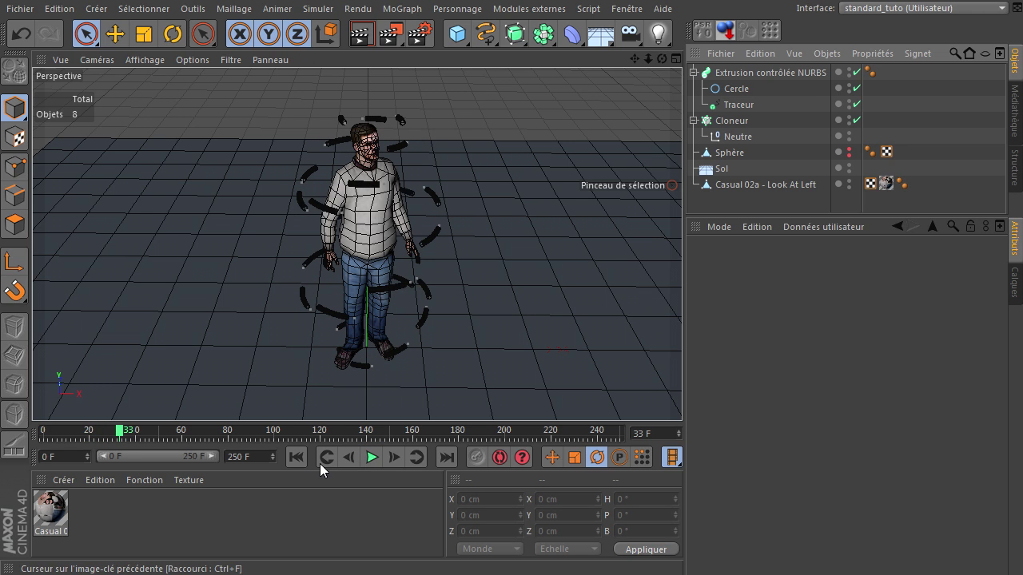
left_click(313, 461)
left_click(371, 456)
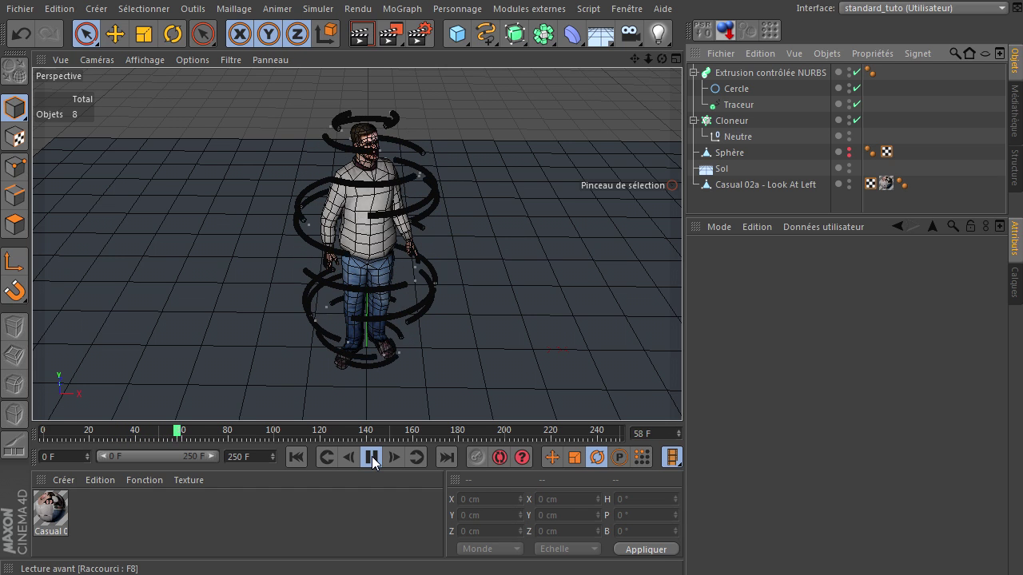
left_click(372, 456)
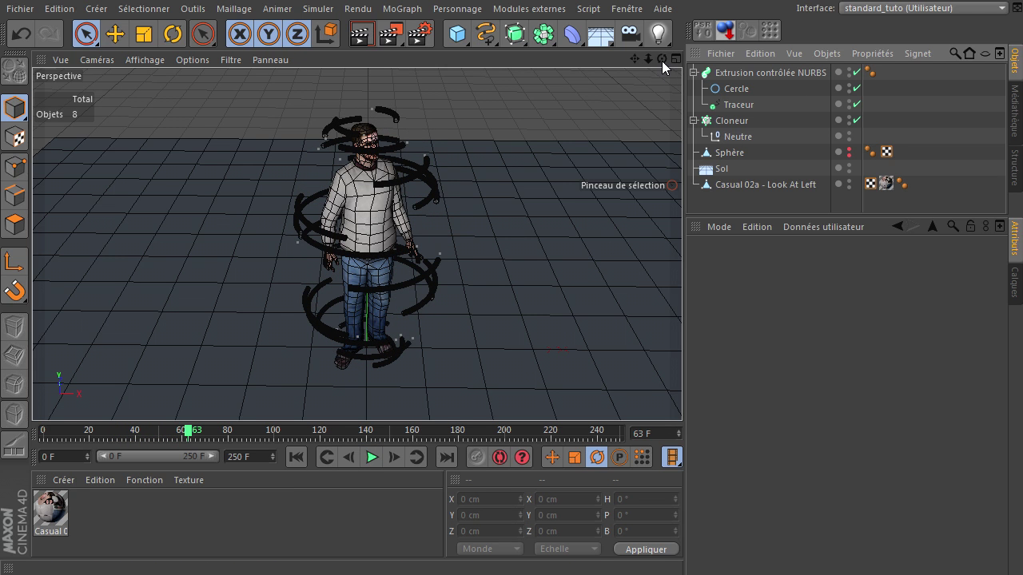
left_click_drag(662, 59, 681, 392)
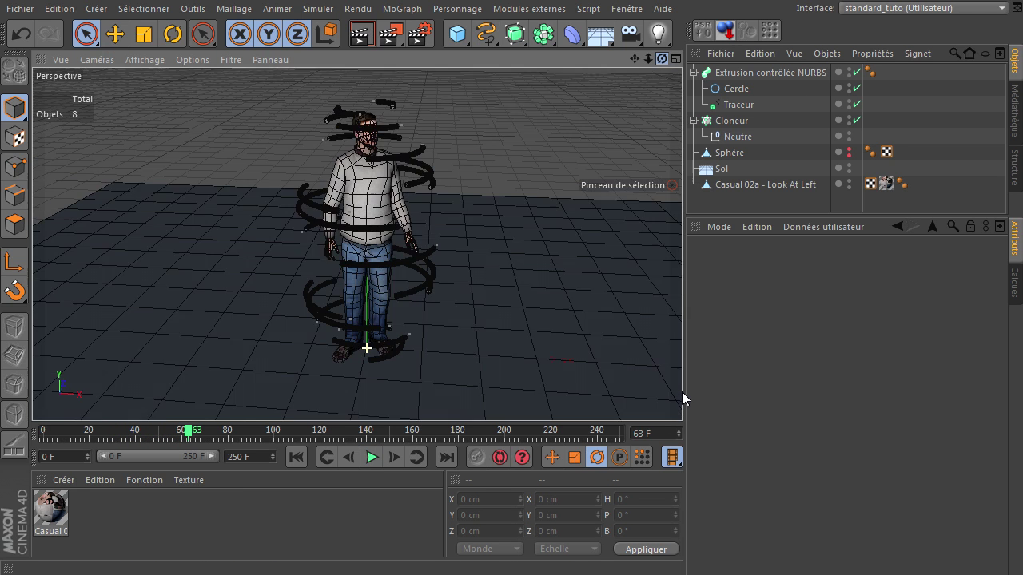
left_click(296, 456)
left_click(371, 456)
left_click(371, 456)
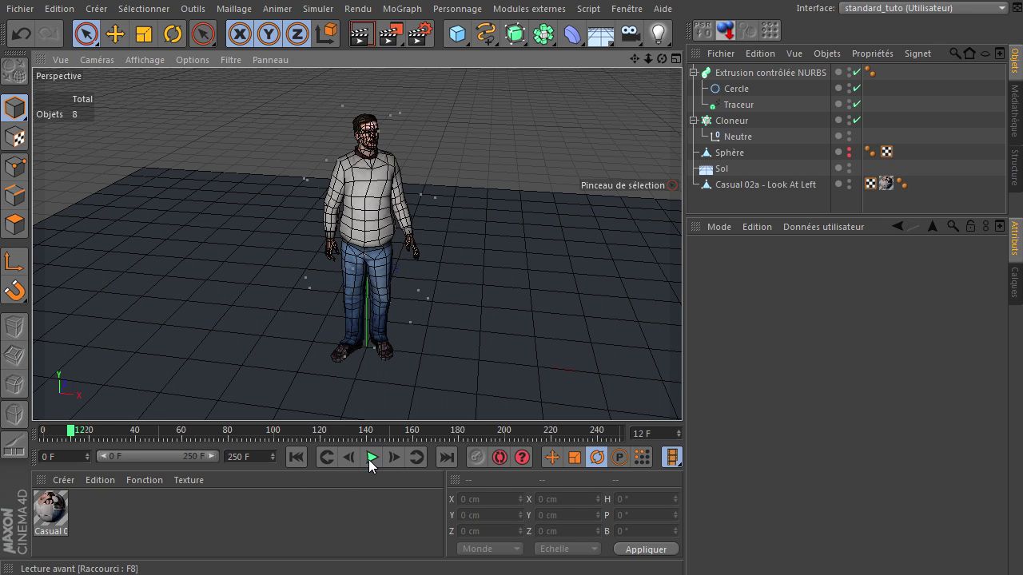
left_click(368, 458)
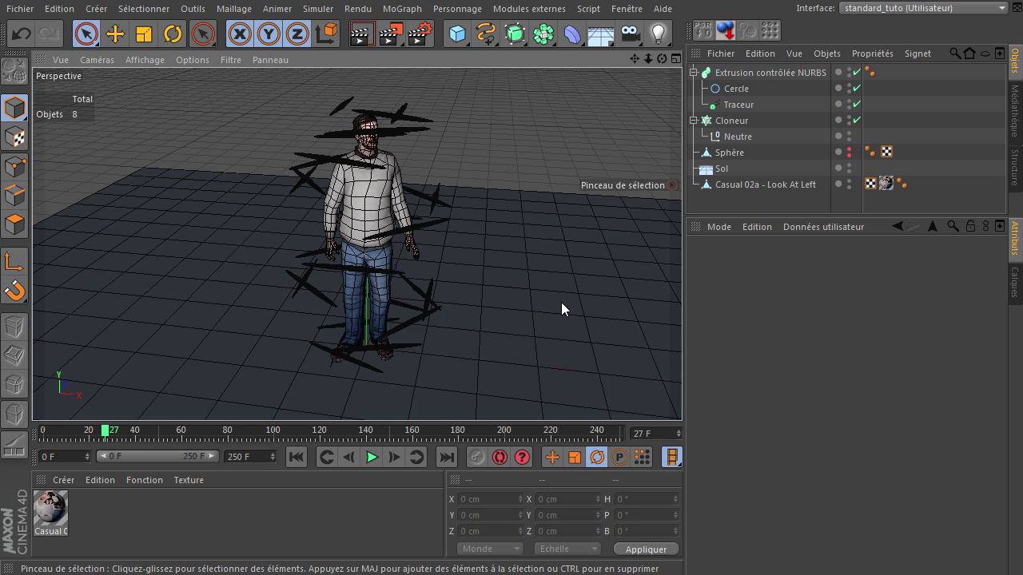
- Change the Traceur's spline interpolation to Adaptative
left_click(783, 74)
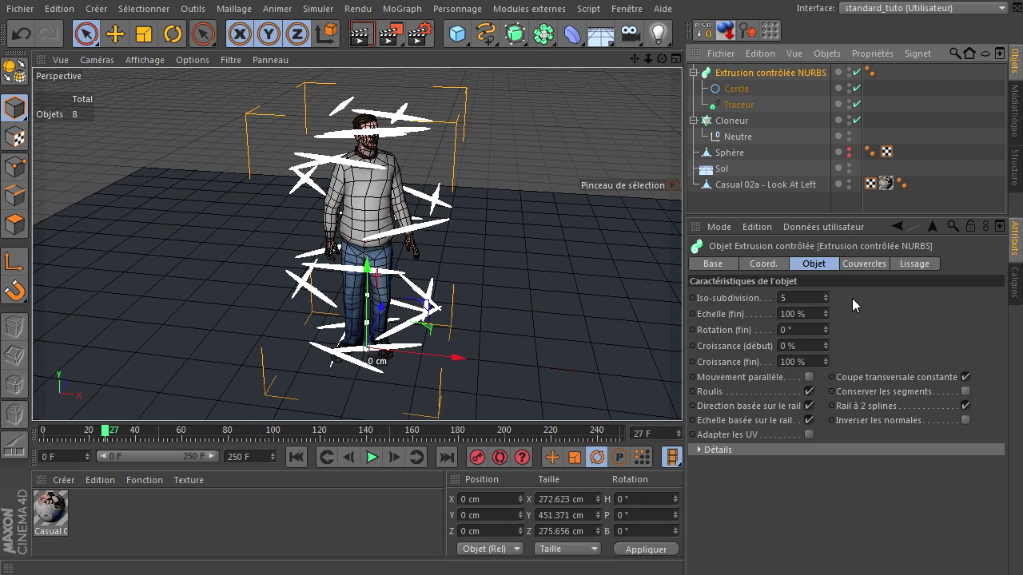
left_click(763, 264)
left_click(806, 265)
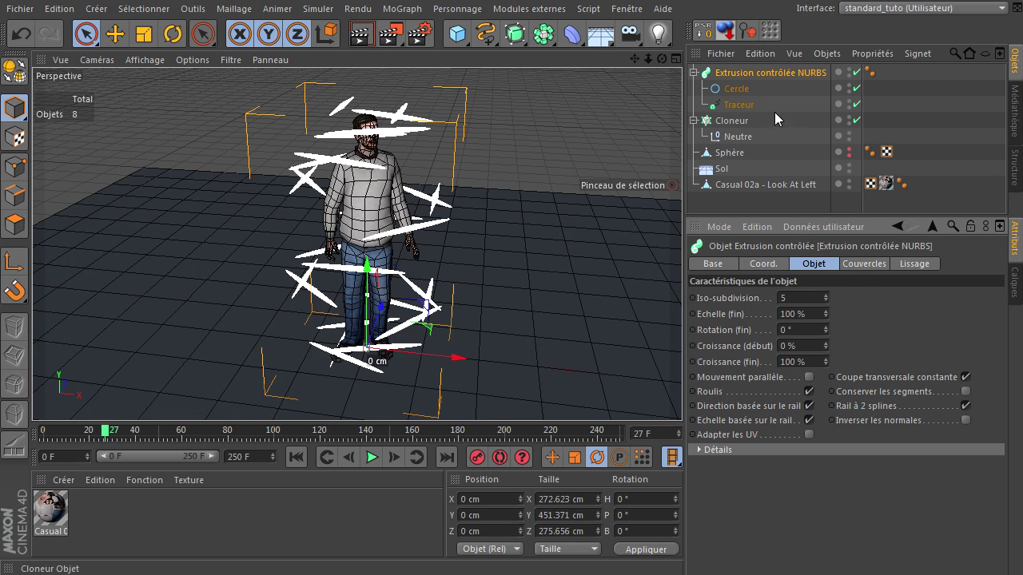
left_click(735, 106)
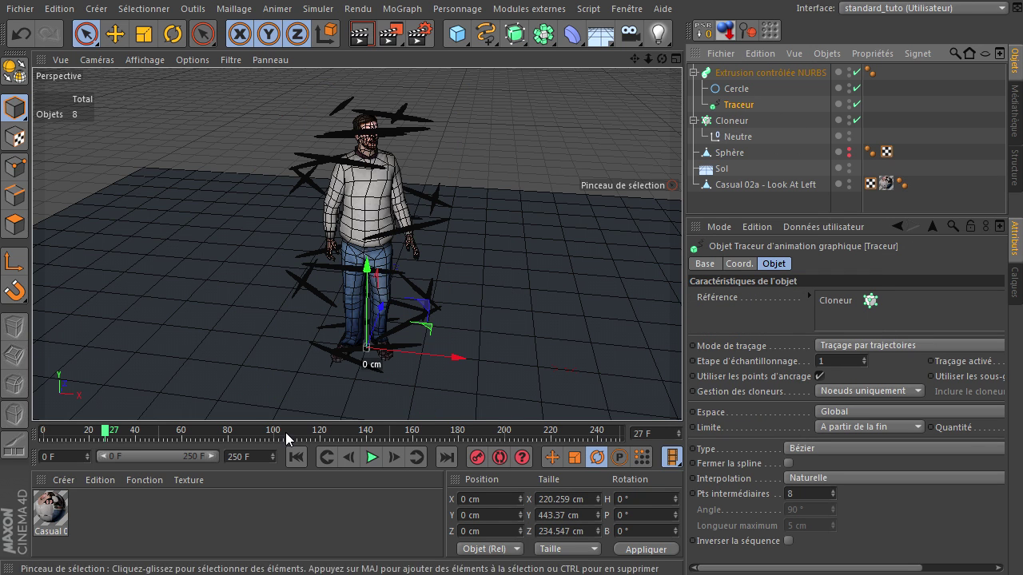
left_click(827, 475)
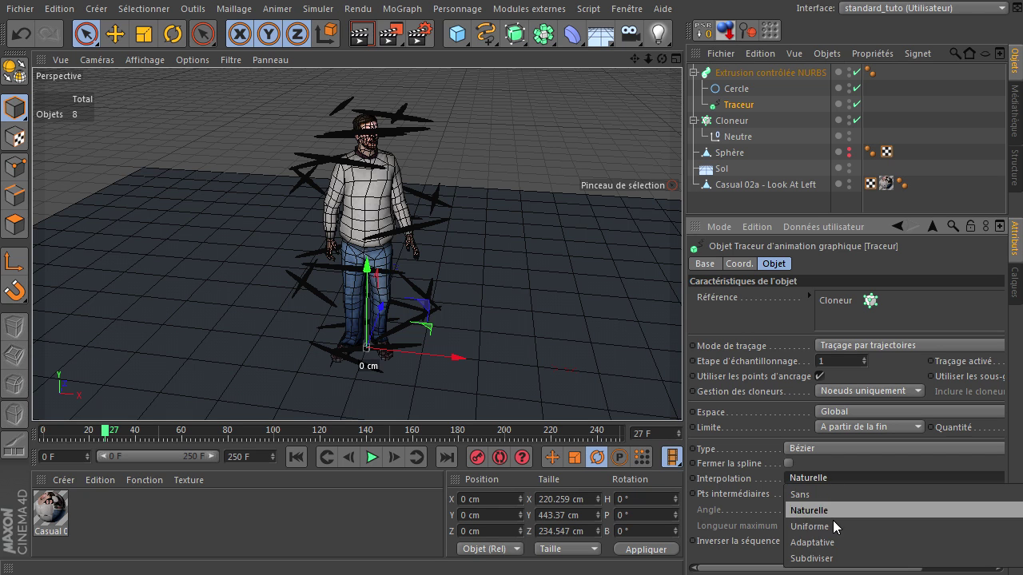
left_click(839, 543)
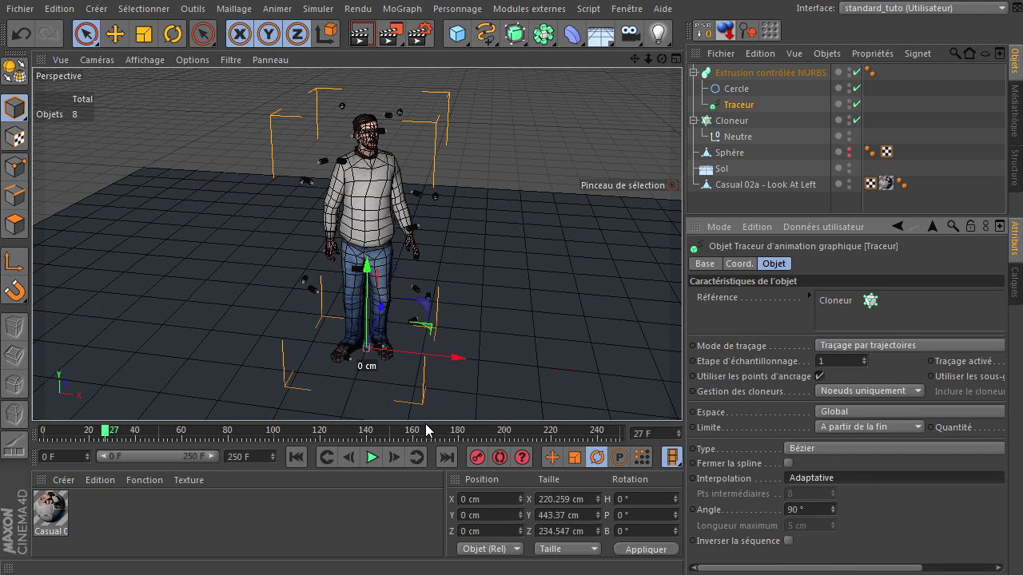
- Replay the animation from the start to check the swept trails, stopping at frame 39
left_click(292, 456)
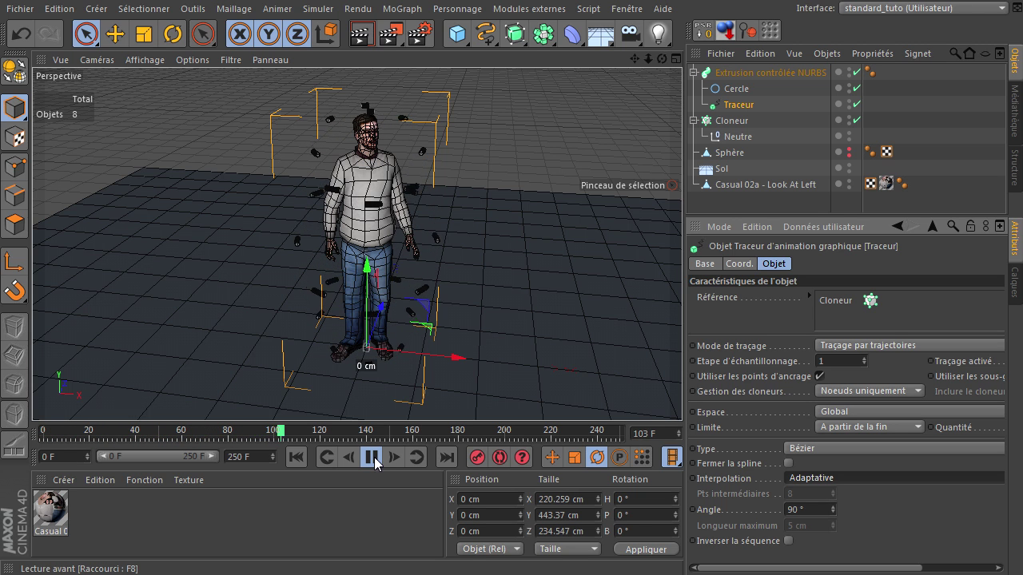
left_click(295, 456)
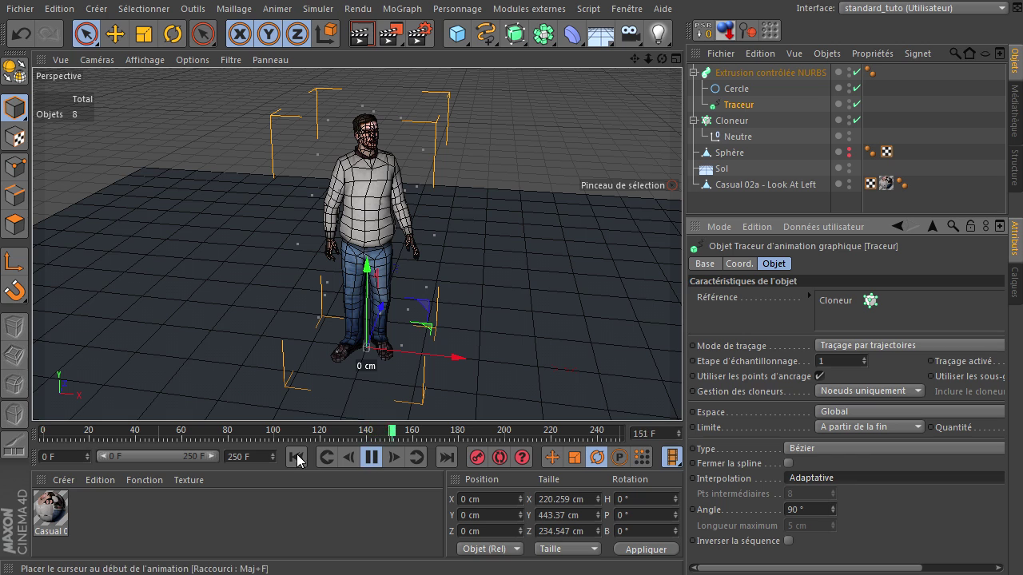
left_click(371, 458)
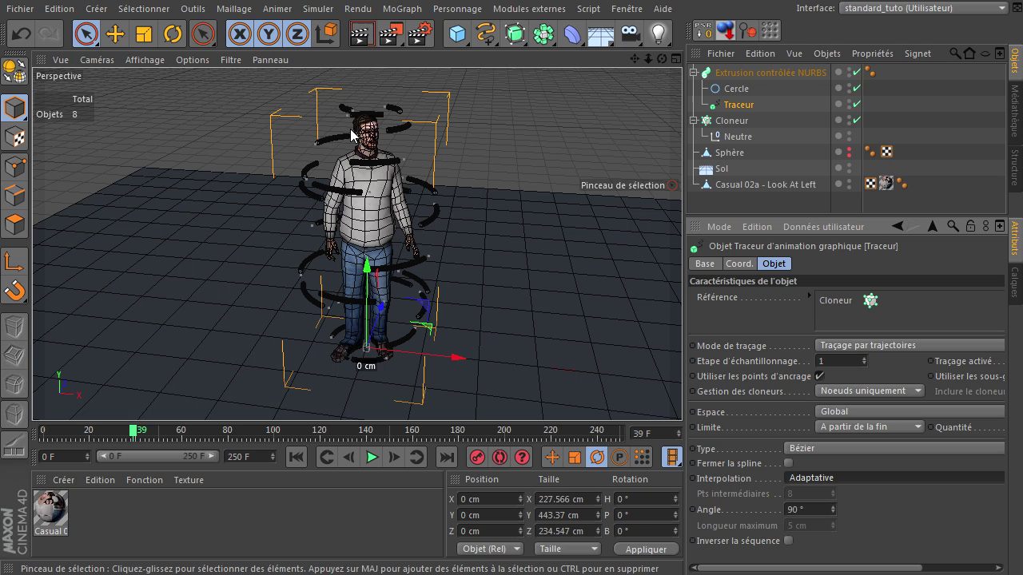
- Reshape the Extrusion contrôlée's Mise à l'échelle curve: add a middle point, lower both end points to 0 and the middle one to about 0.2
left_click(791, 74)
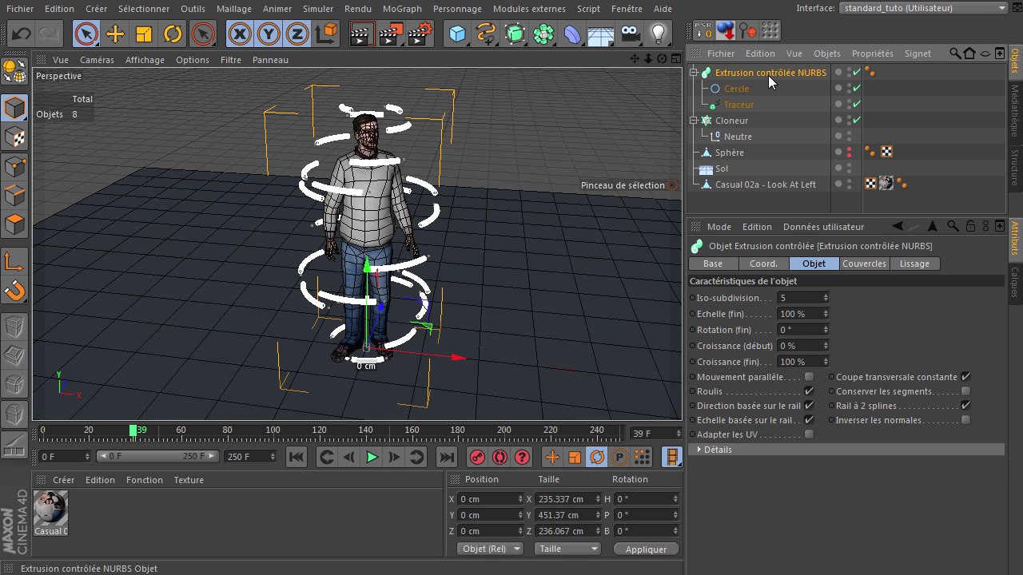
scroll(544, 298, "up", 5)
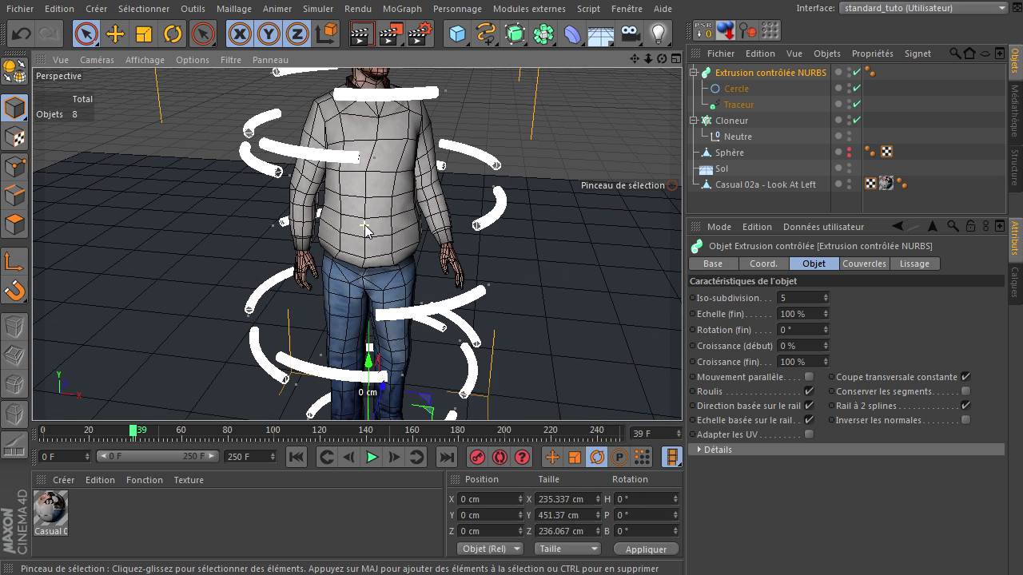
left_click(710, 451)
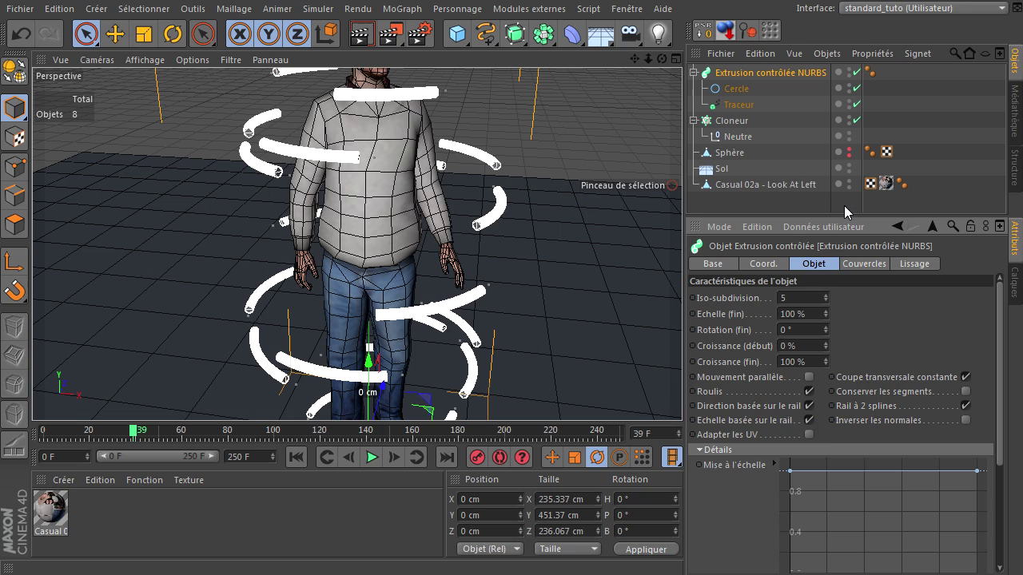
left_click(835, 225)
left_click(786, 219)
left_click_drag(787, 216, 801, 157)
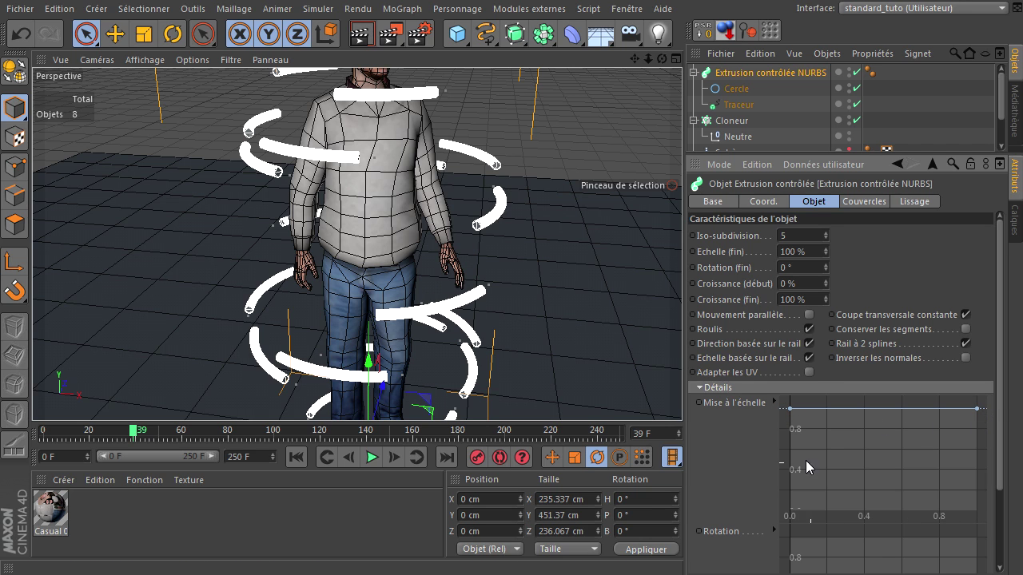
left_click(877, 409, "ctrl")
left_click_drag(790, 409, 767, 546)
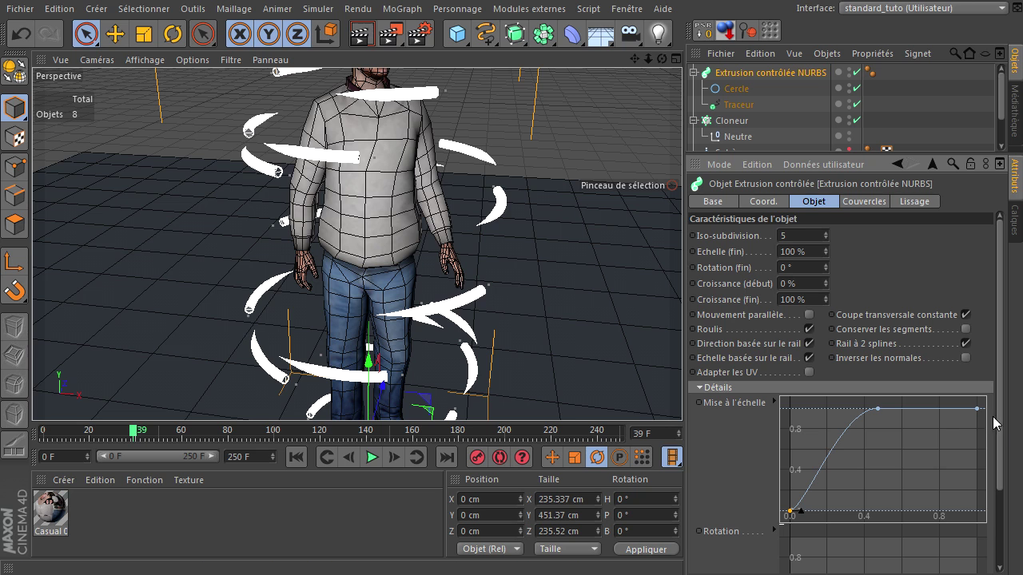
left_click_drag(977, 408, 982, 521)
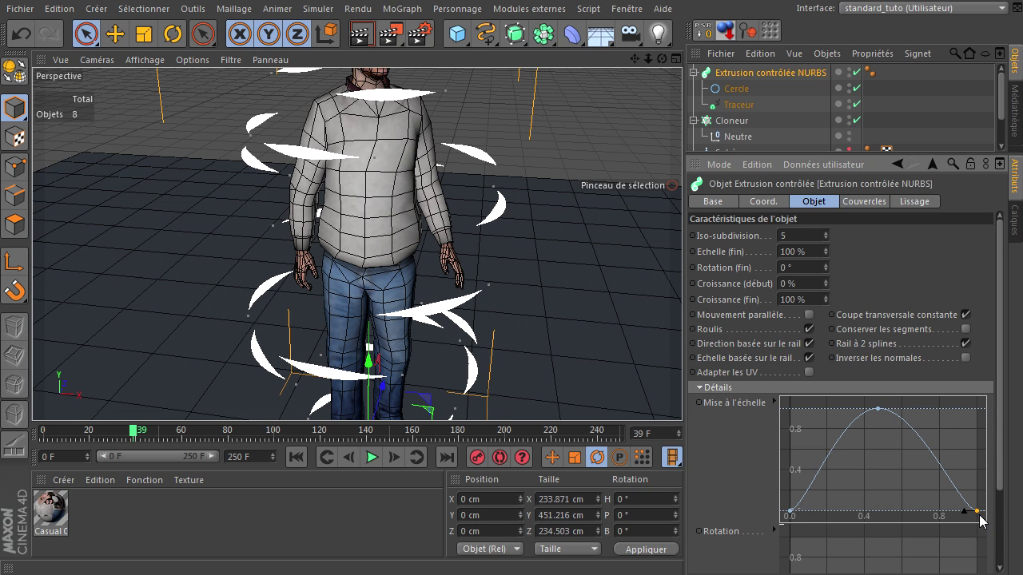
left_click_drag(882, 410, 882, 493)
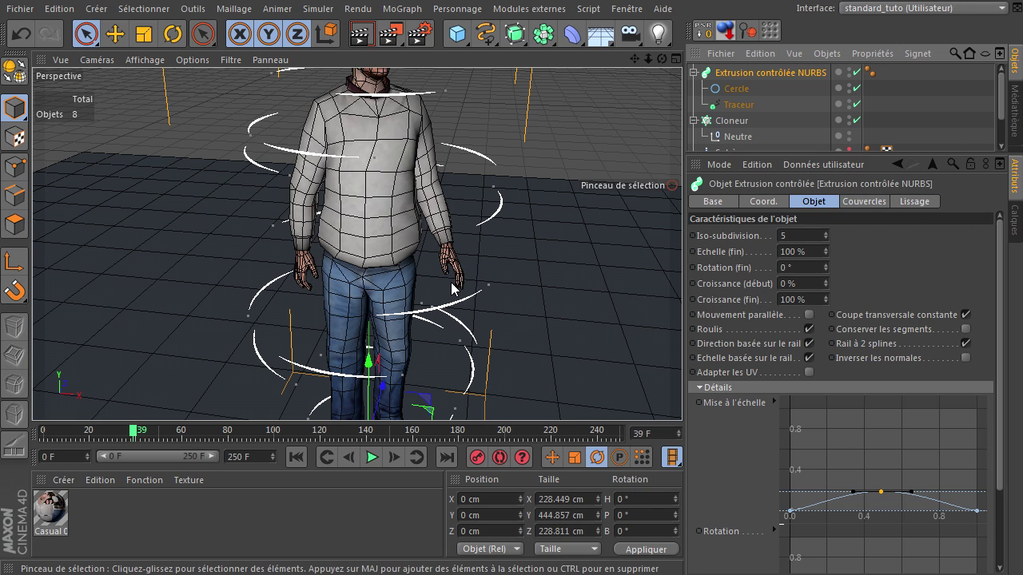
- Set both the Début and Fin caps of the Extrusion contrôlée to Sans, and return to its object properties
left_click(862, 202)
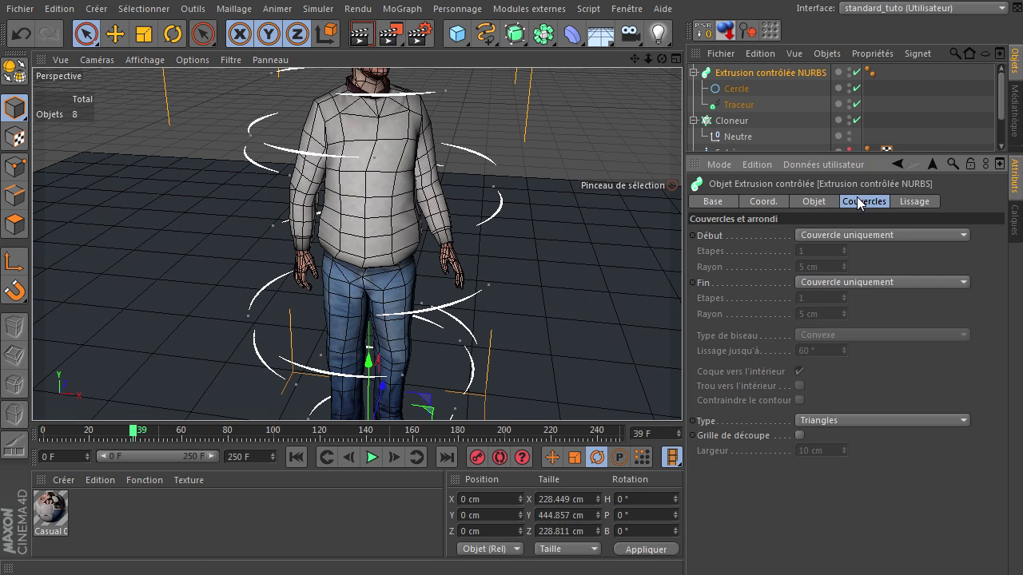
left_click(832, 235)
left_click(832, 249)
left_click(841, 281)
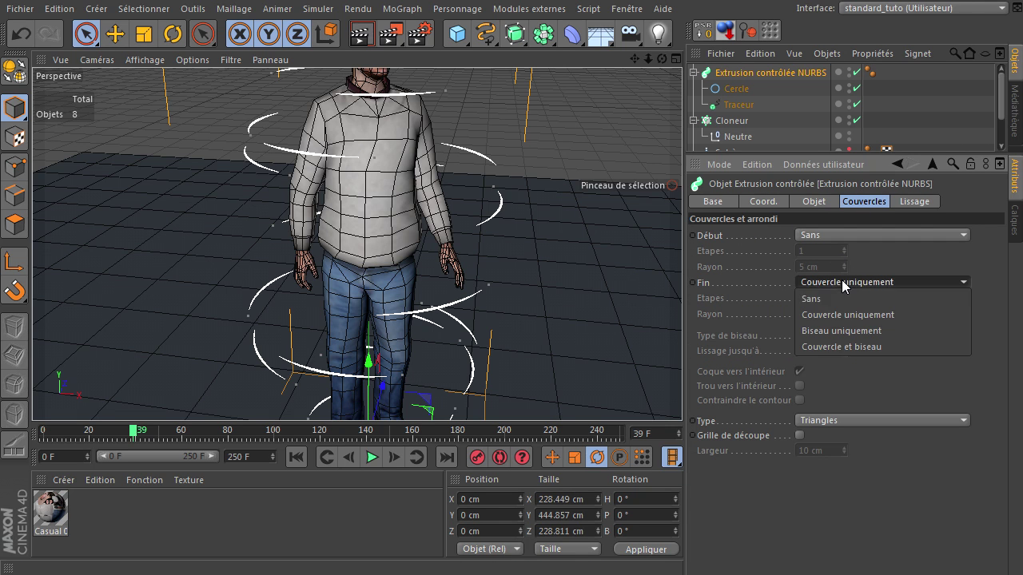
left_click(838, 297)
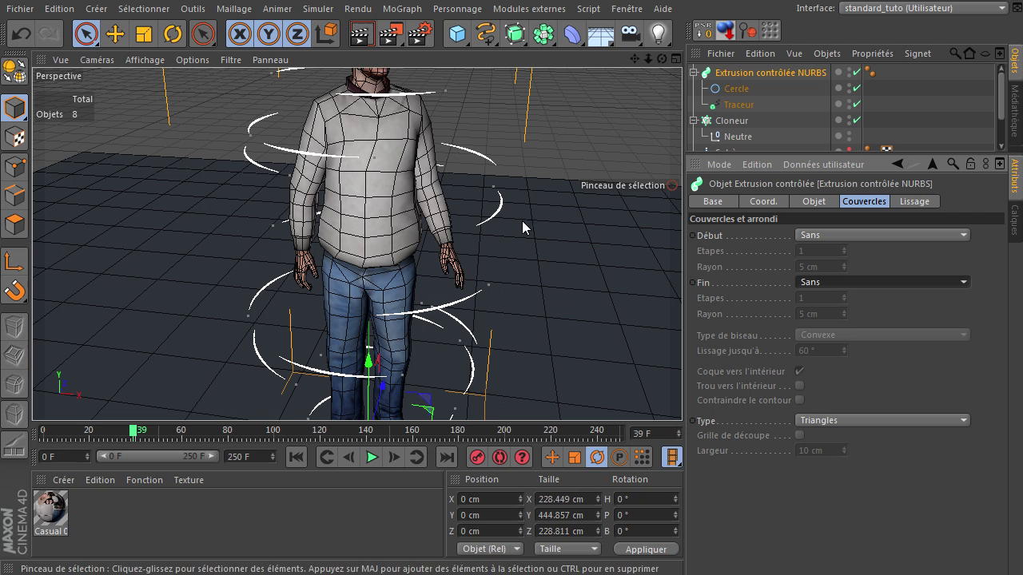
left_click(809, 201)
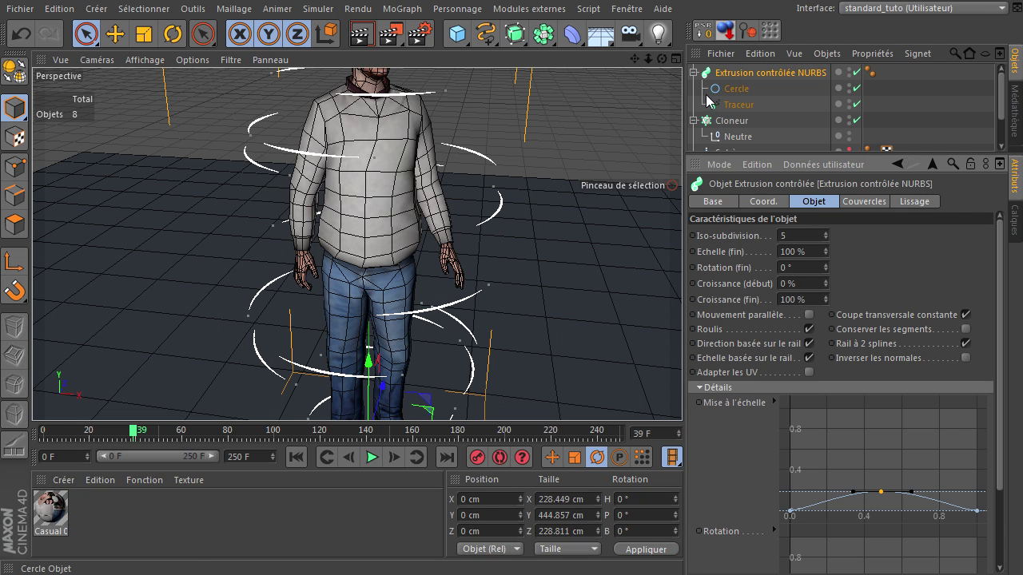
- Replay the animation from the start to check the tapered trails, stop at frame 85 and return to frame 0
left_click(295, 457)
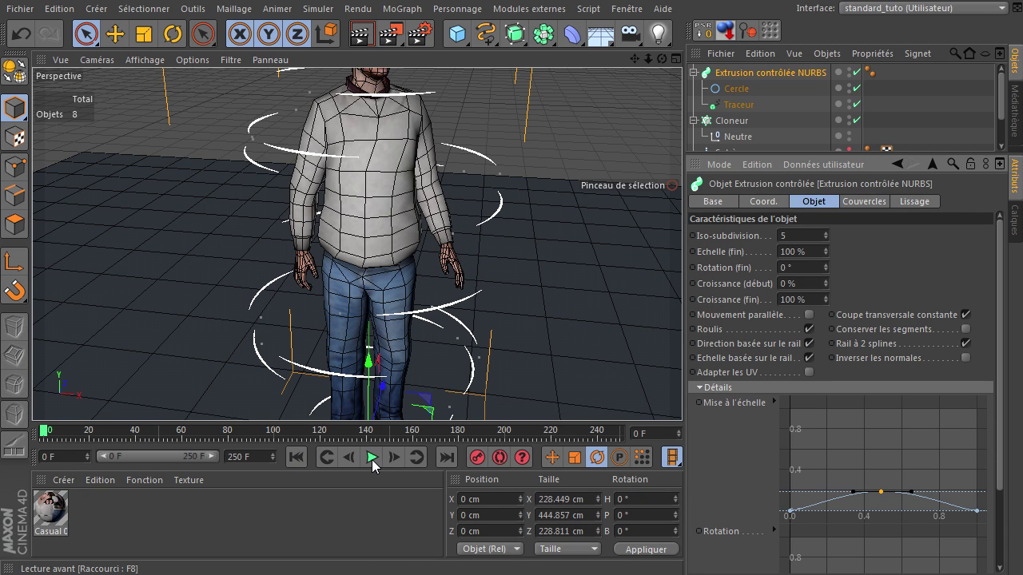
left_click(371, 457)
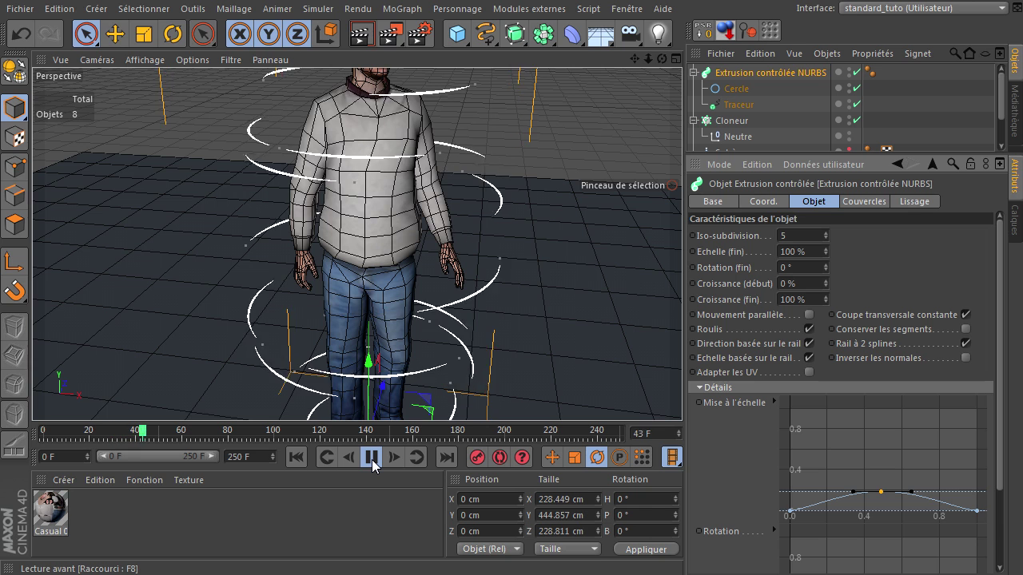
left_click(371, 457)
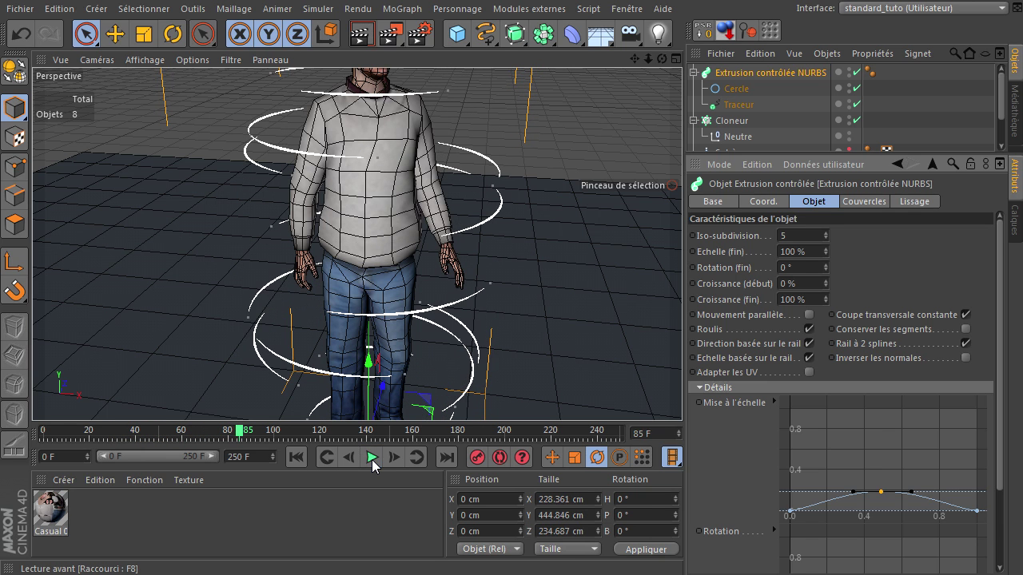
left_click(294, 458)
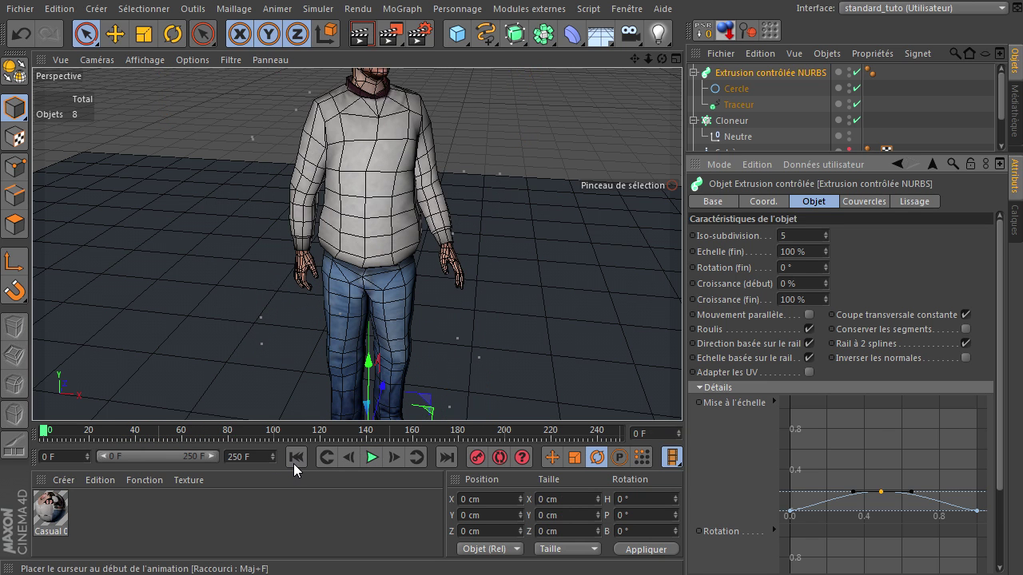
- Create a new material with the Couleur and Spécularité channels disabled and only Luminescence enabled
double_click(216, 525)
double_click(52, 512)
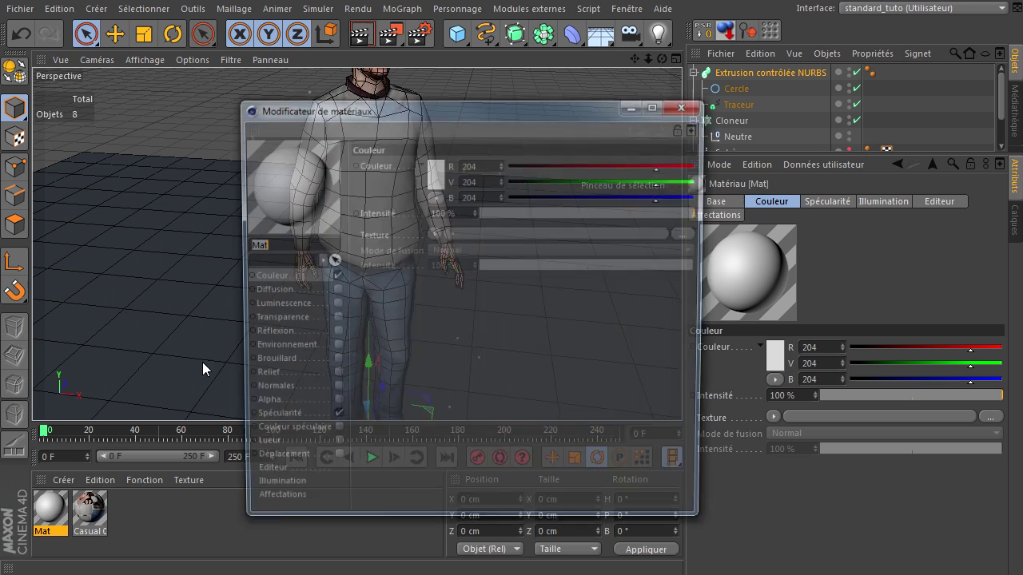
left_click(333, 275)
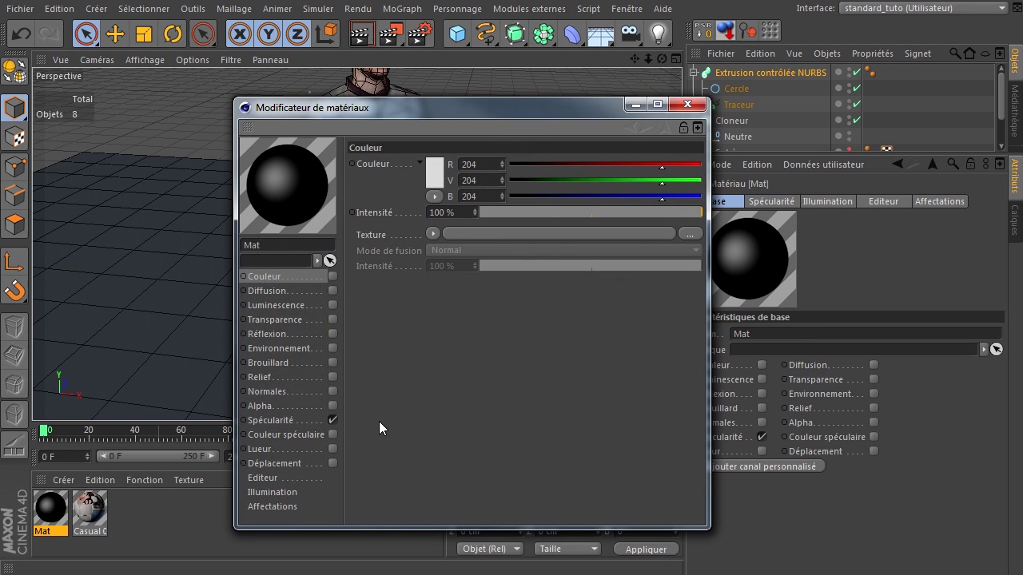
left_click(333, 419)
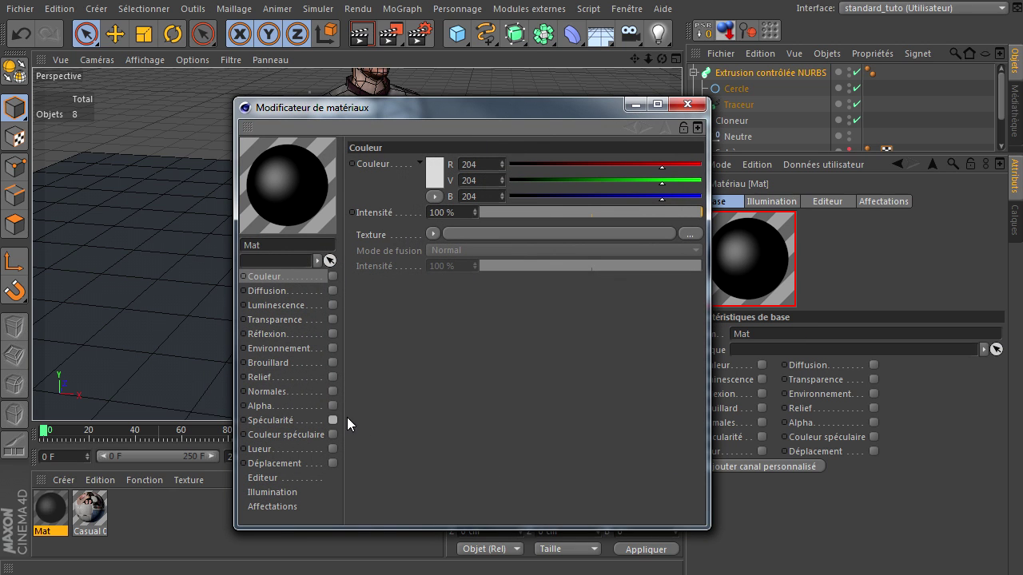
left_click(333, 304)
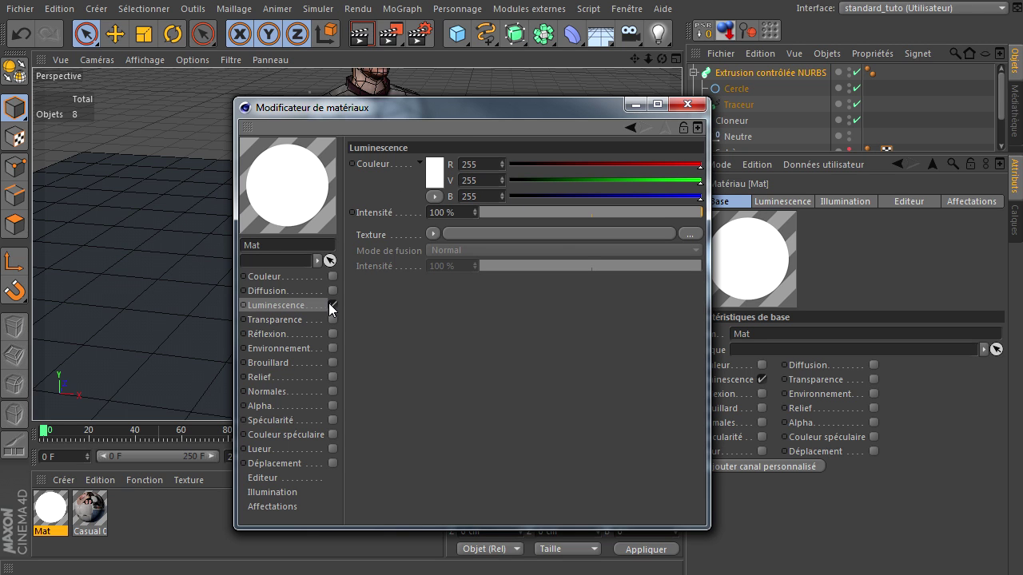
- Set the new material's Luminescence colour to cyan (R 56, V 198, B 223) and close the material editor
left_click(434, 174)
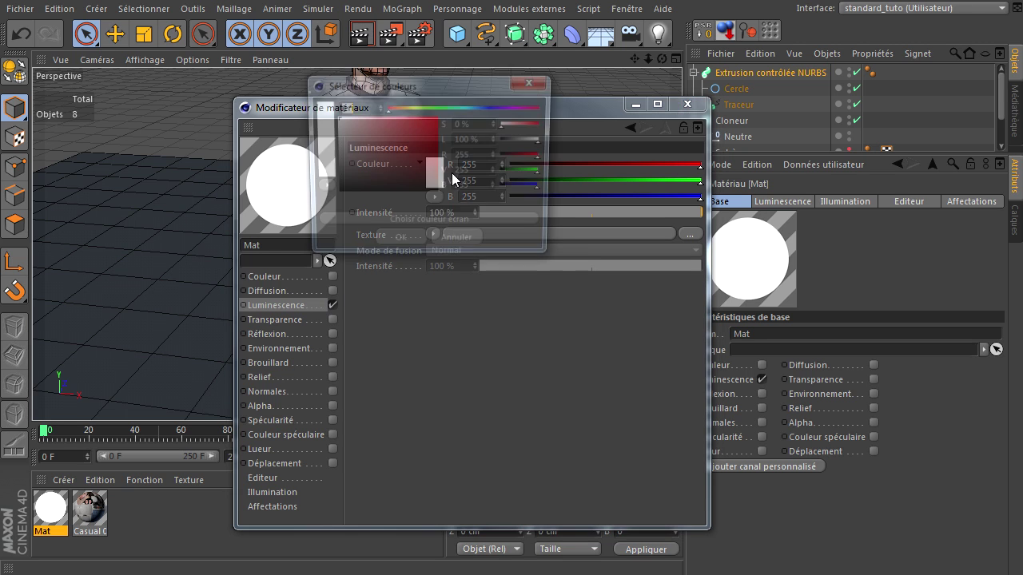
left_click(466, 109)
left_click_drag(408, 124, 412, 127)
left_click(471, 108)
left_click_drag(471, 108, 469, 107)
left_click(393, 245)
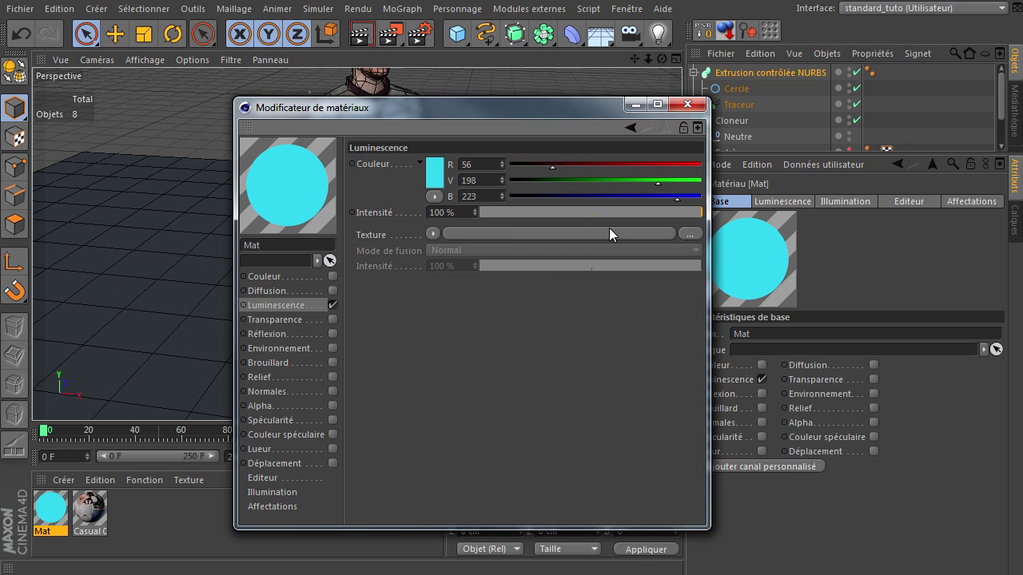
left_click(683, 107)
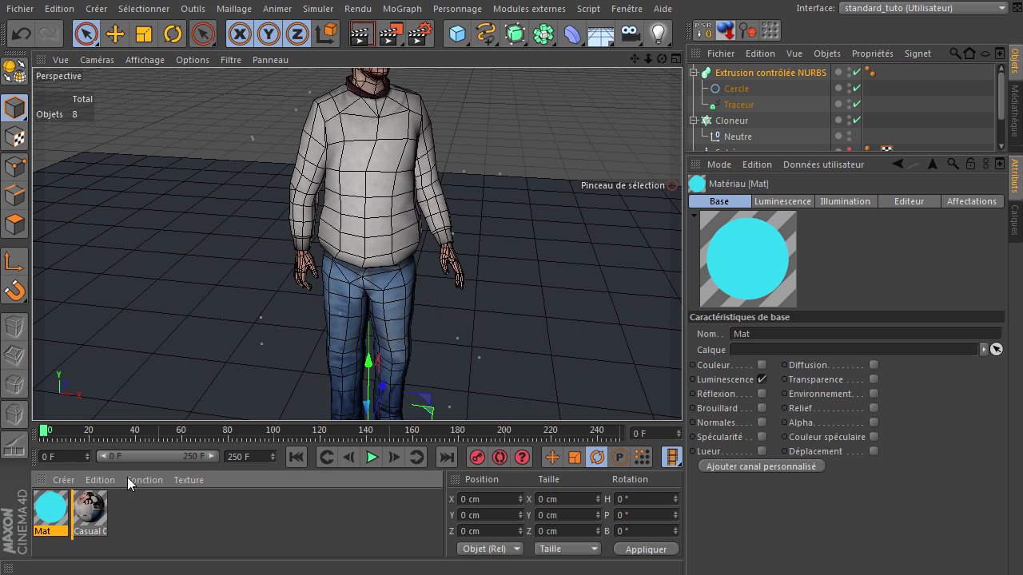
- Apply the cyan material to the Extrusion contrôlée and check it by rendering the view at frame 45
scroll(739, 102, "down", 1)
left_click_drag(758, 104, 823, 76)
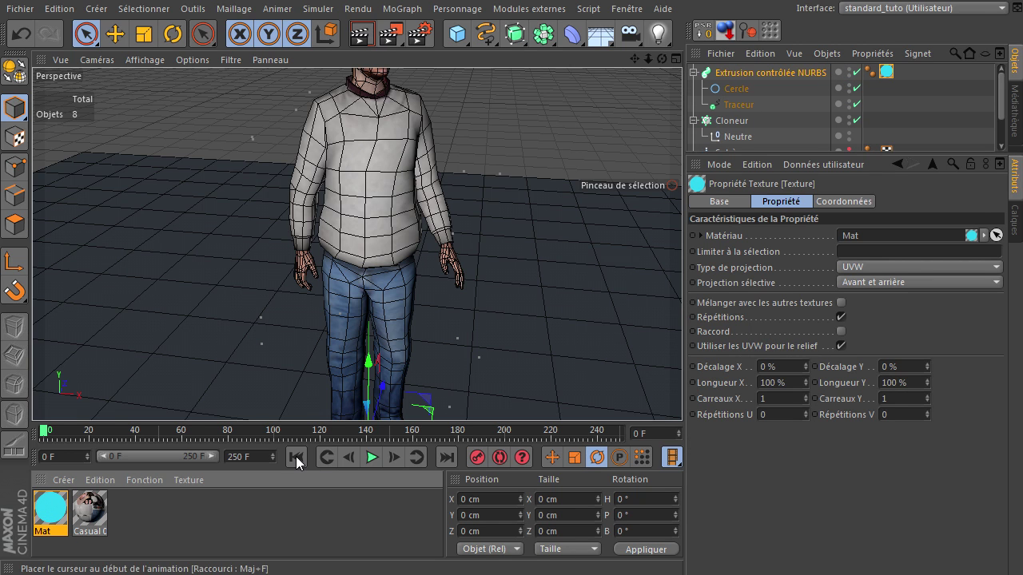
left_click(371, 457)
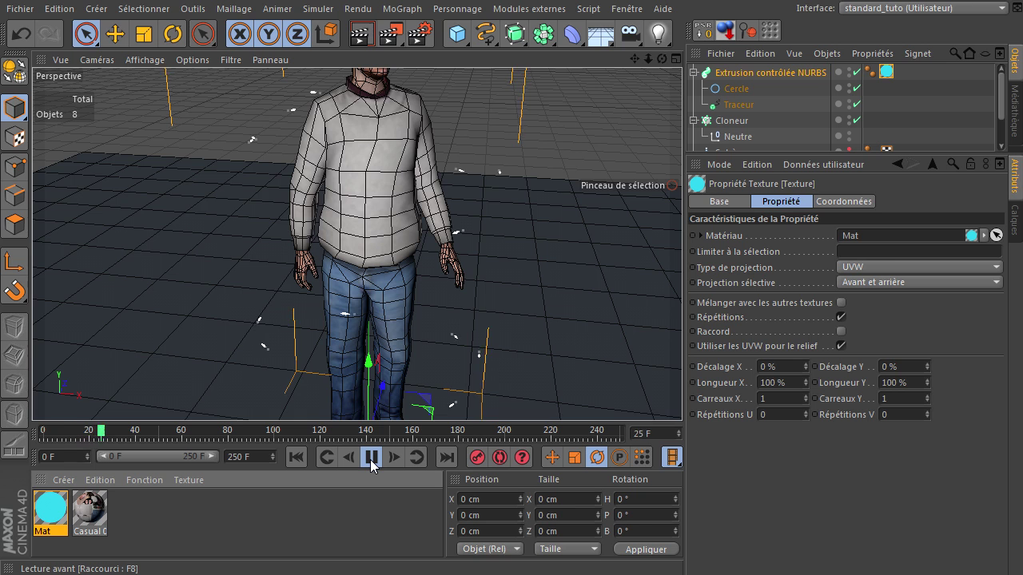
left_click(370, 458)
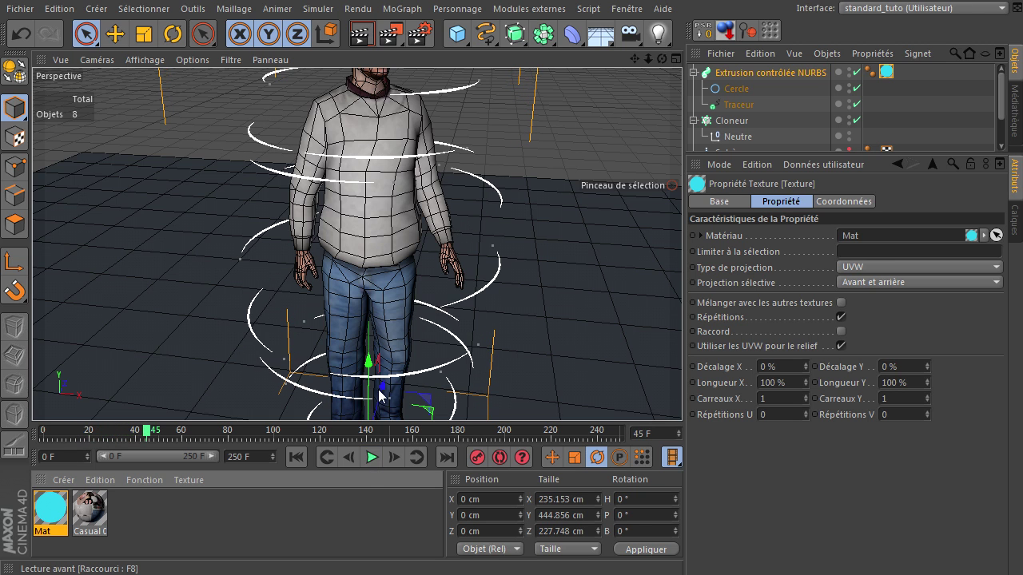
left_click(361, 34)
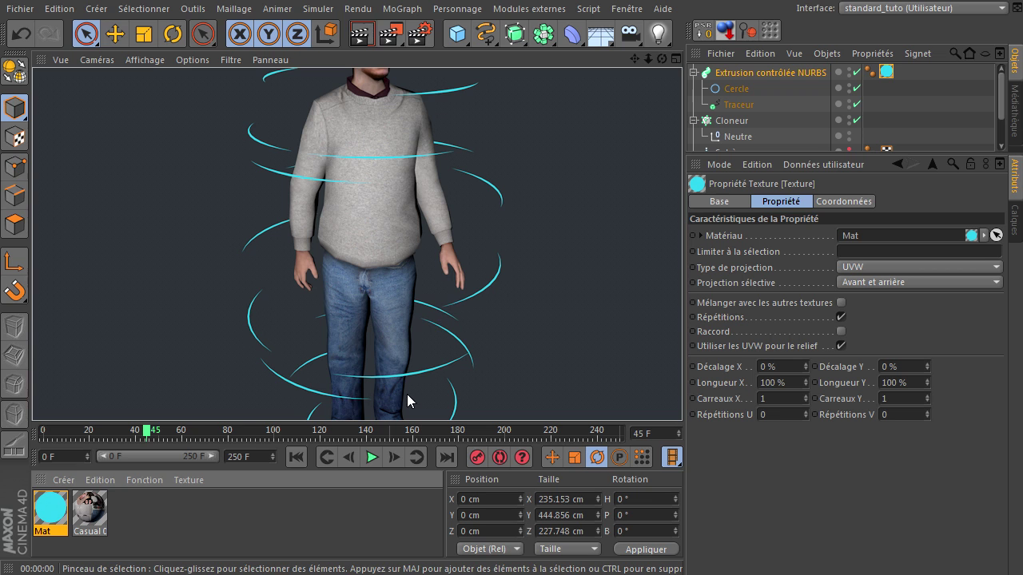
- Add a Rendu property to the Extrusion contrôlée and disable its Ombres portées and Ombres reçues
left_click(769, 72)
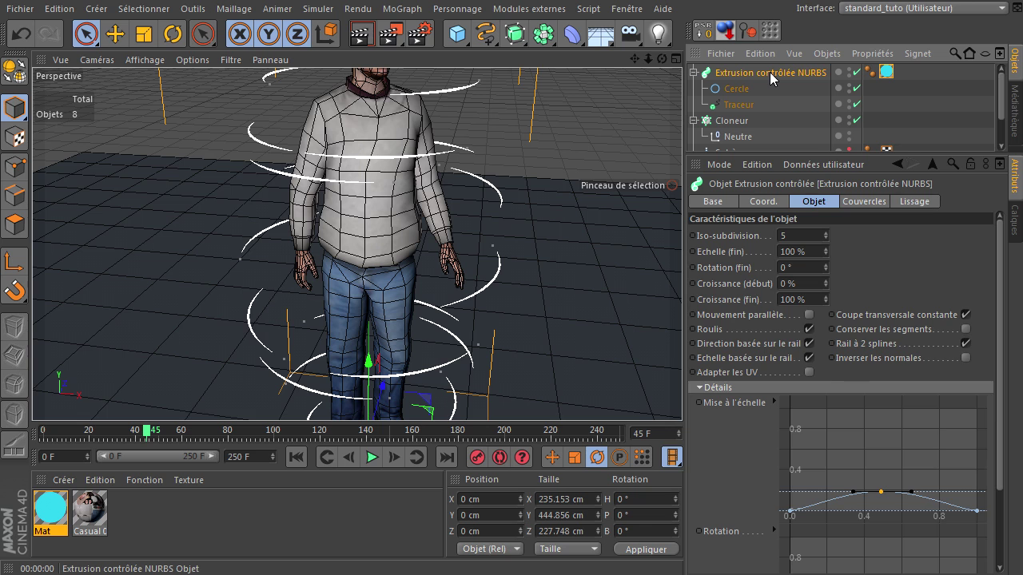
right_click(770, 72)
mouse_move(802, 83)
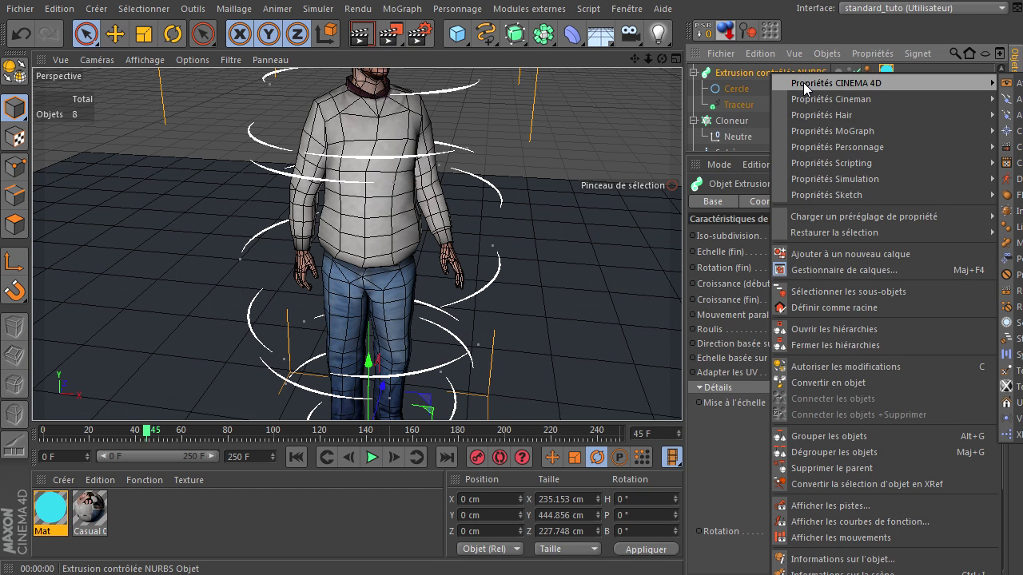
left_click(710, 74)
right_click(712, 75)
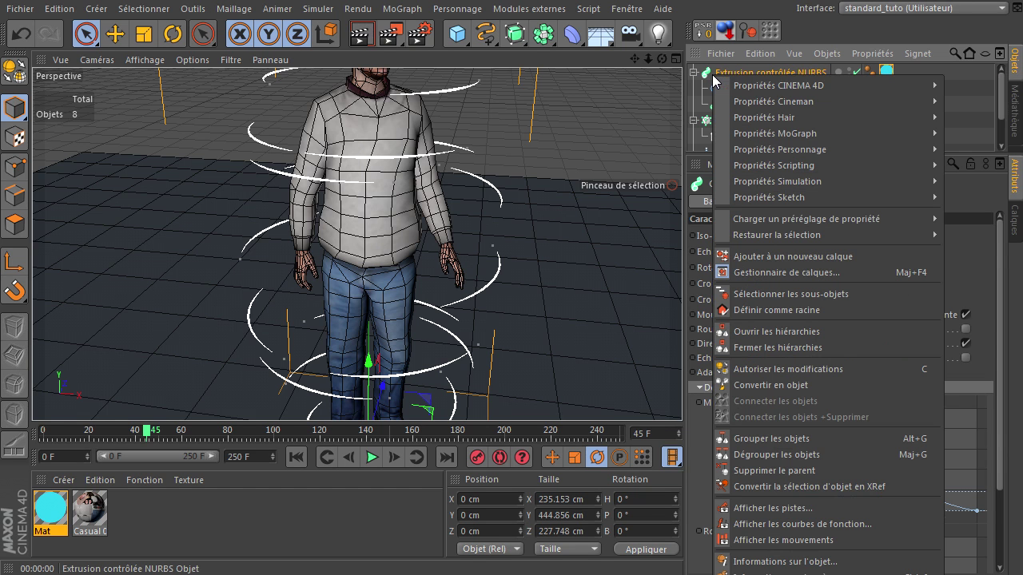
mouse_move(743, 85)
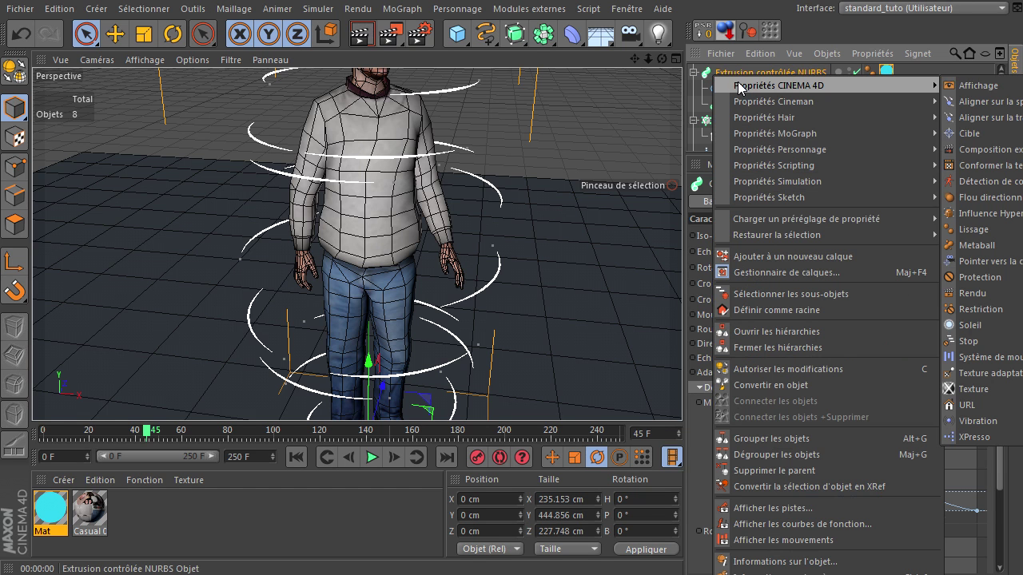
left_click(975, 294)
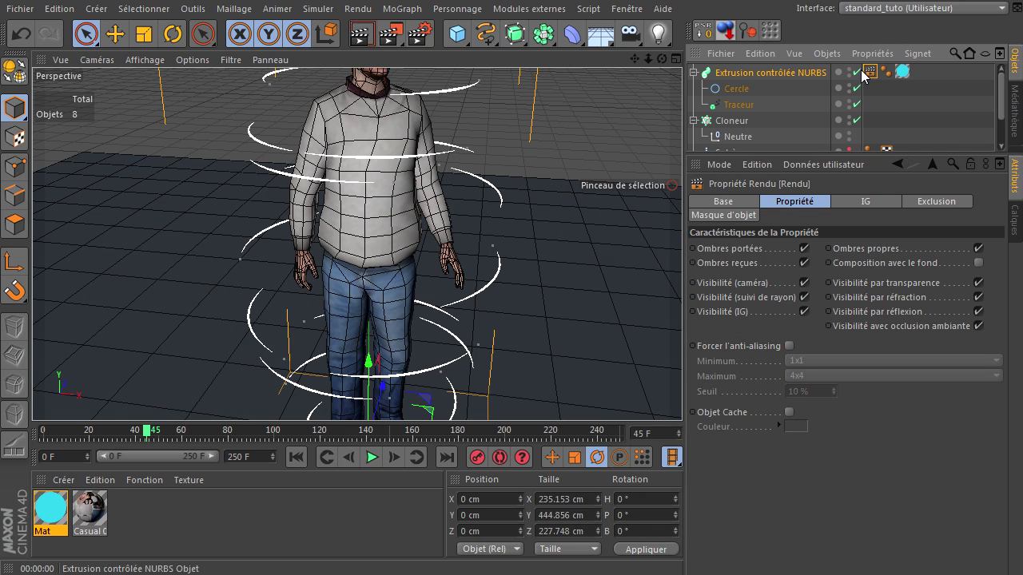
left_click(804, 249)
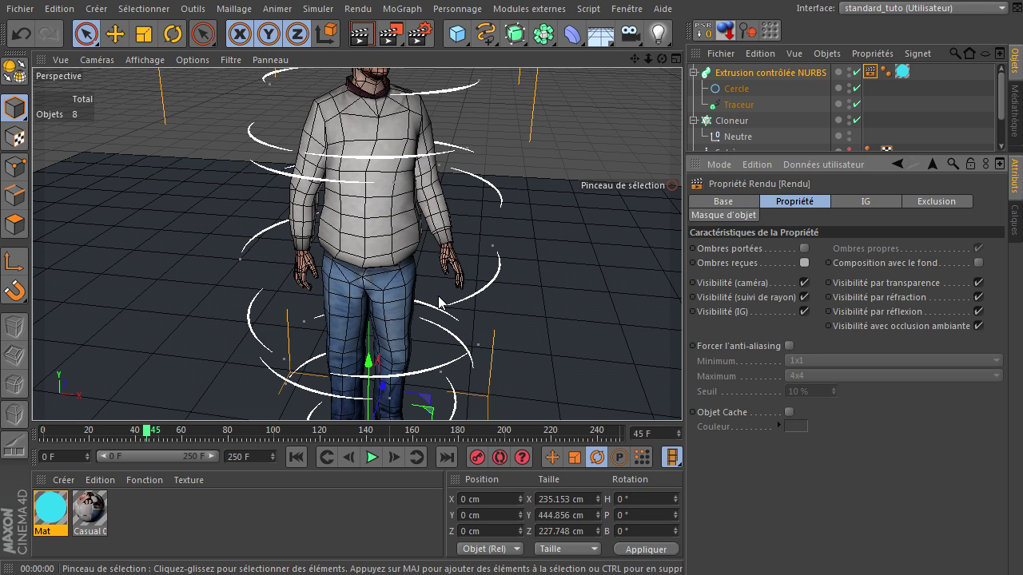
- Replay the animation from the start with the whole figure in view, stopping at frame 120
scroll(439, 302, "down", 5)
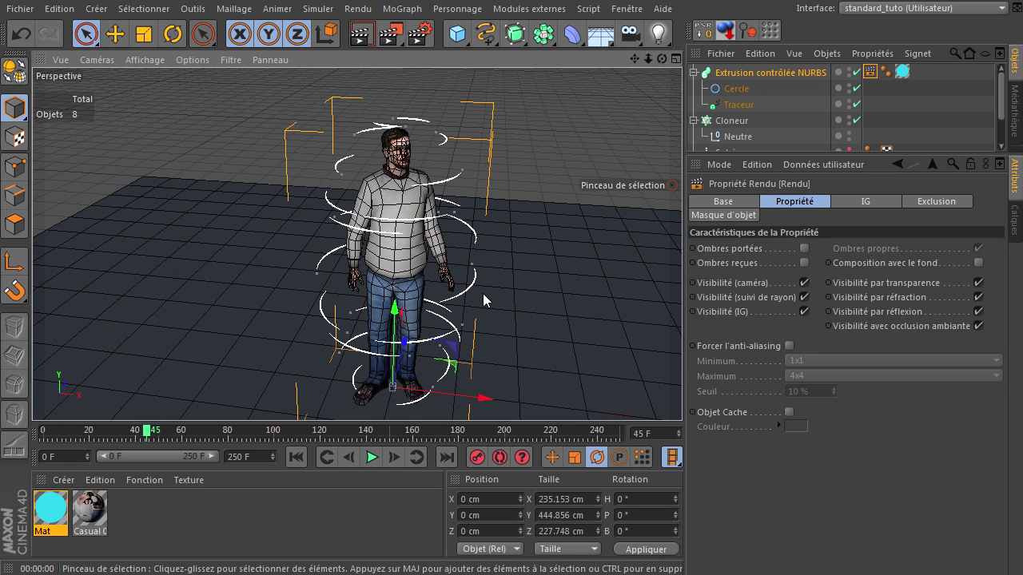
scroll(495, 296, "down", 2)
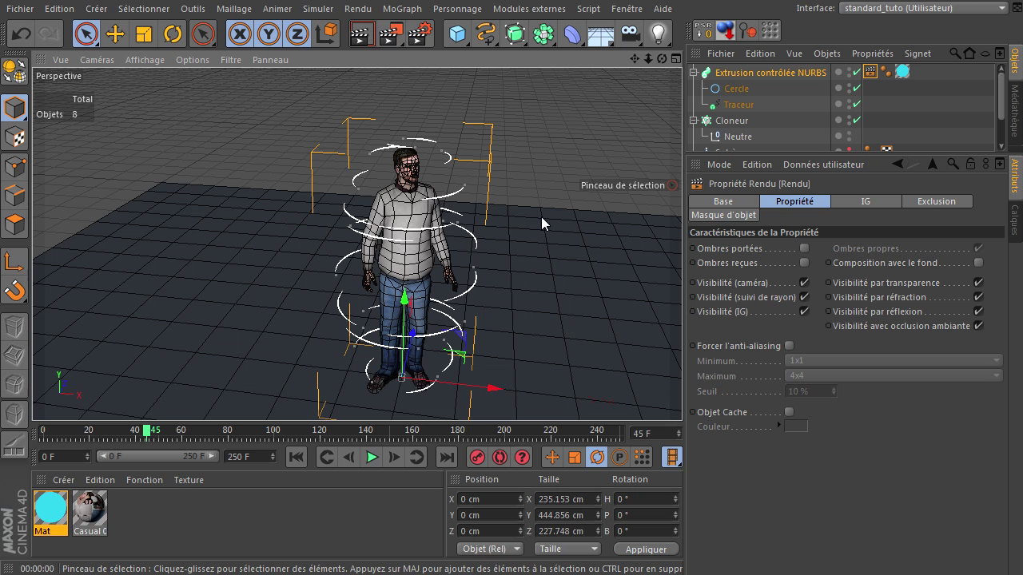
left_click(295, 457)
left_click(371, 458)
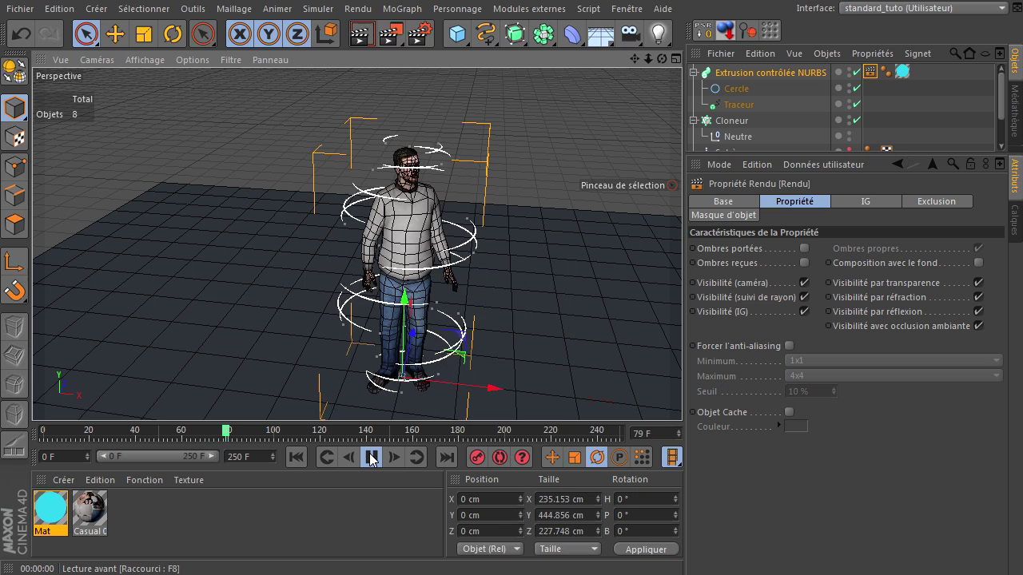
left_click(371, 457)
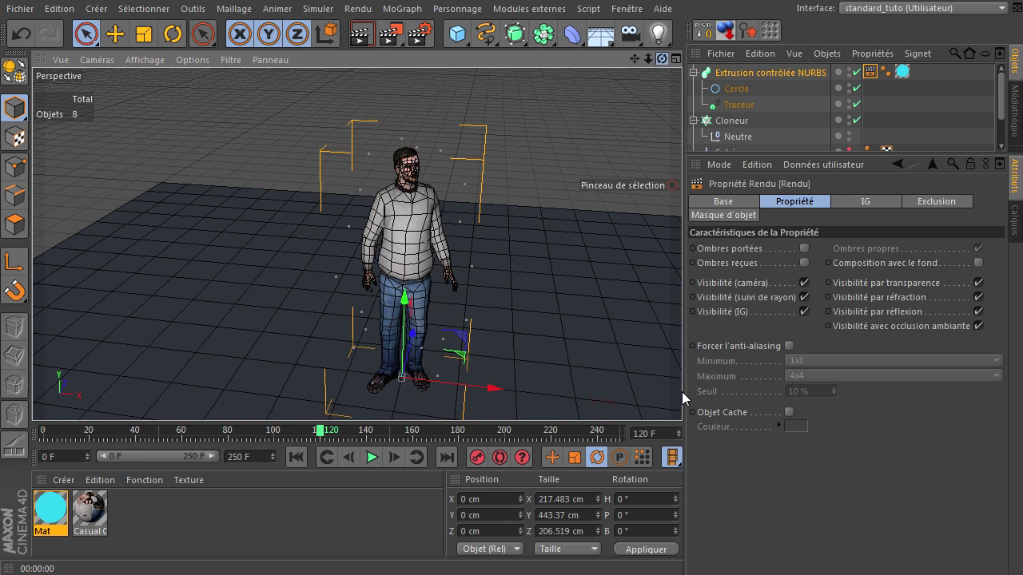
- Add an Affichage property to the Casual 02a - Look At Left figure and enable the use of its Visibilité setting
left_click_drag(664, 61, 676, 64)
left_click_drag(743, 154, 754, 230)
left_click(748, 184)
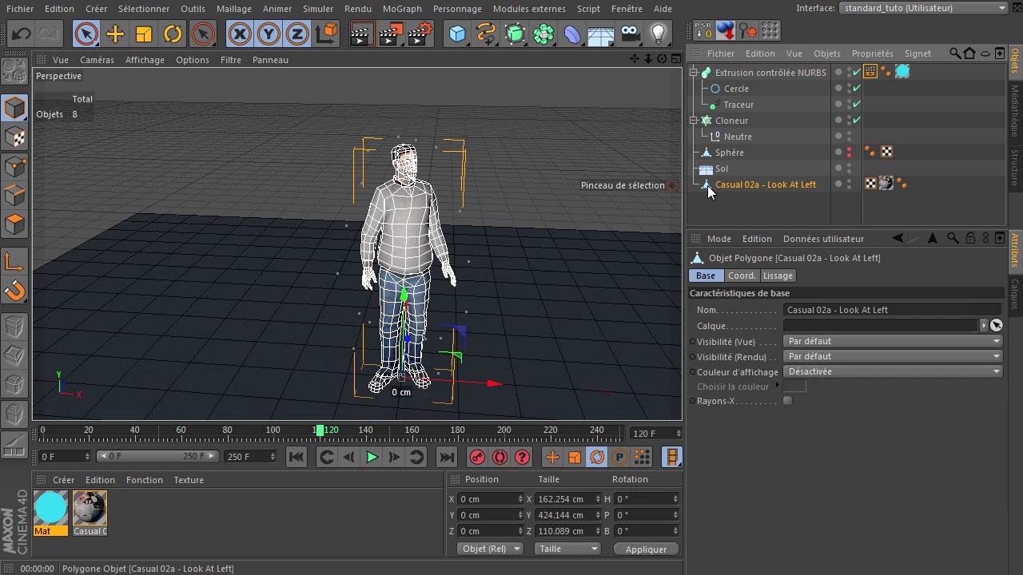
right_click(749, 190)
mouse_move(771, 196)
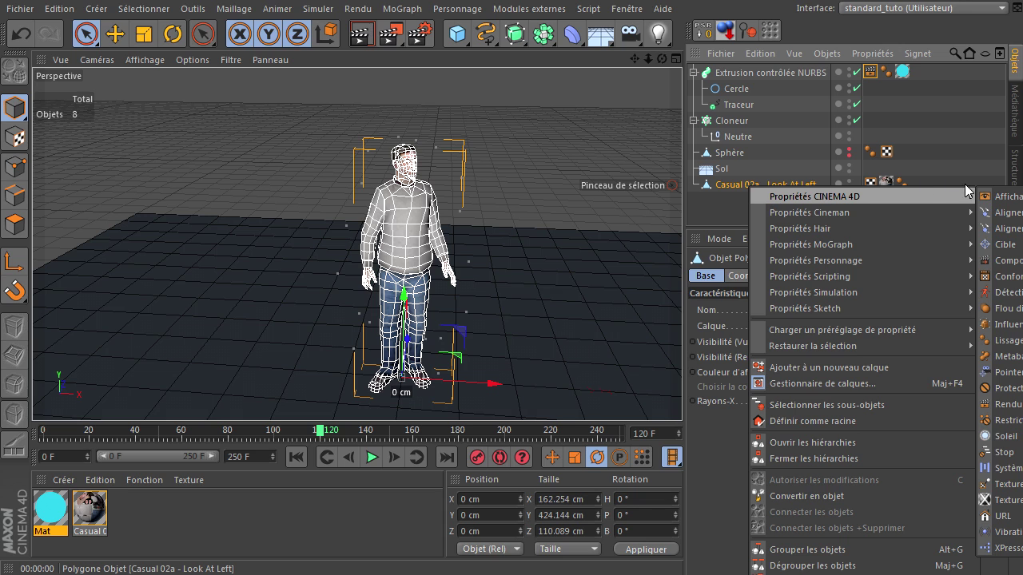
left_click(1003, 199)
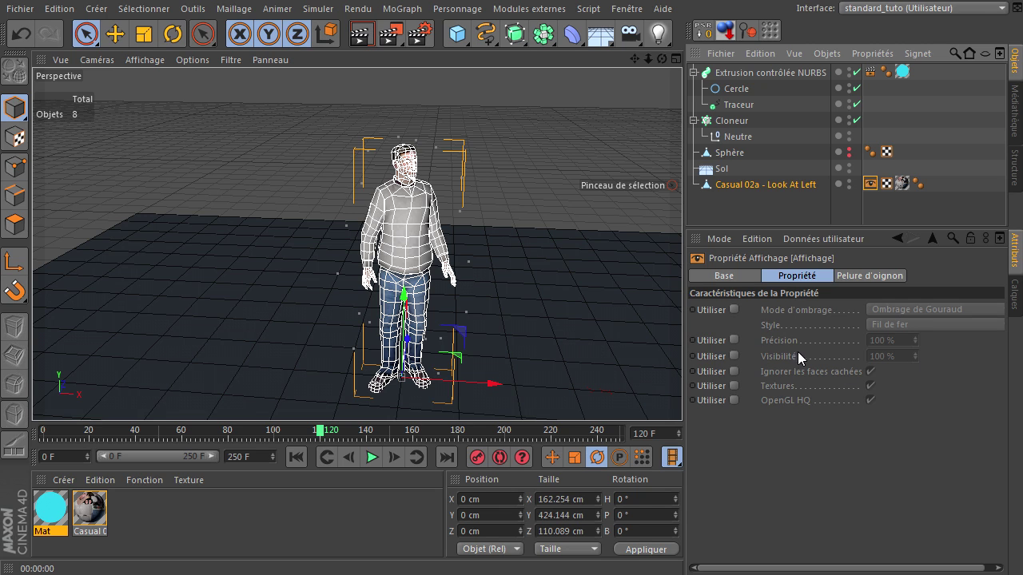
left_click(734, 357)
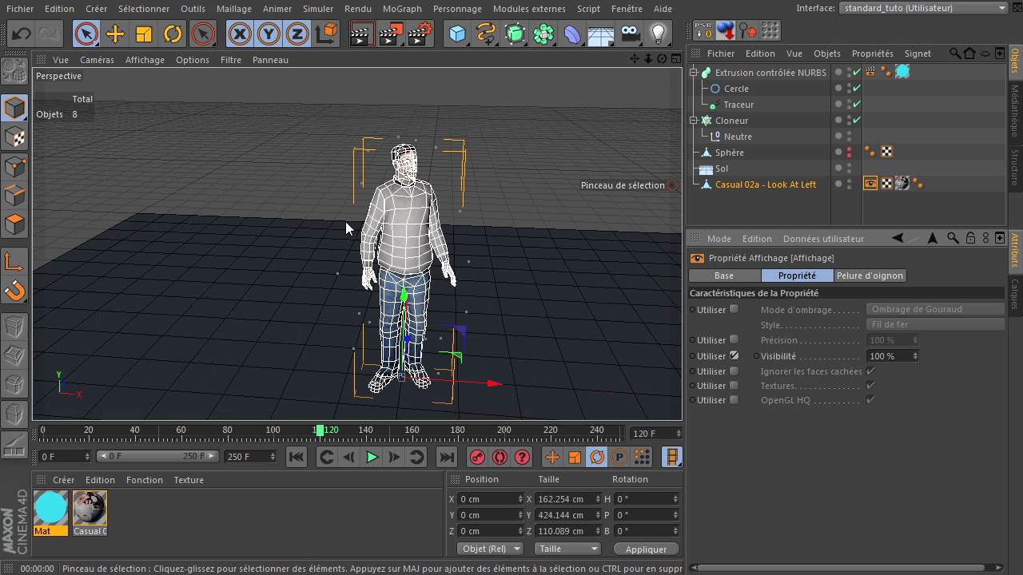
- Test-render the figure with its Visibilité at 100 % and at 1 %, and reset the value to 100 %
left_click(362, 33)
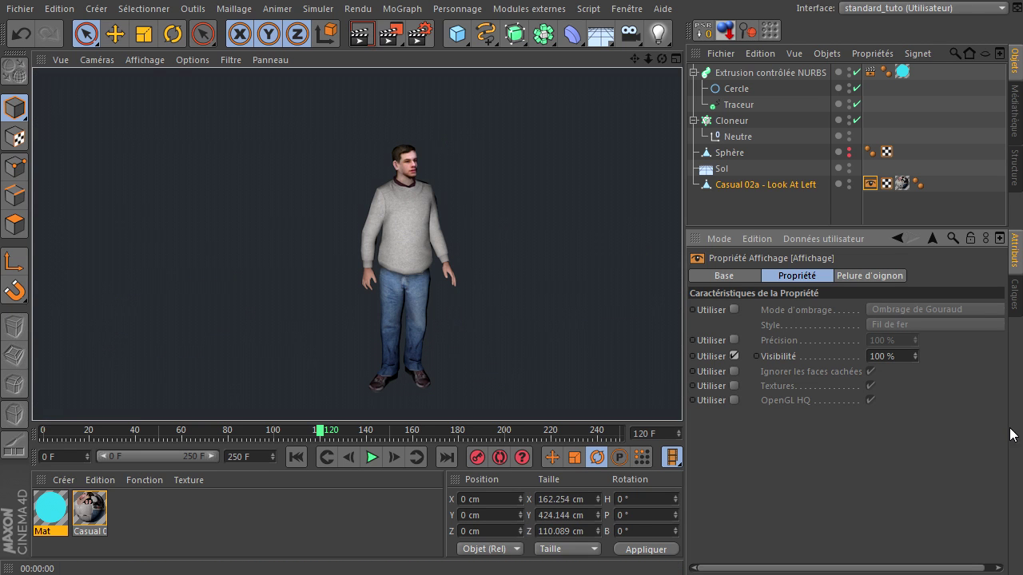
left_click_drag(916, 352, 916, 352)
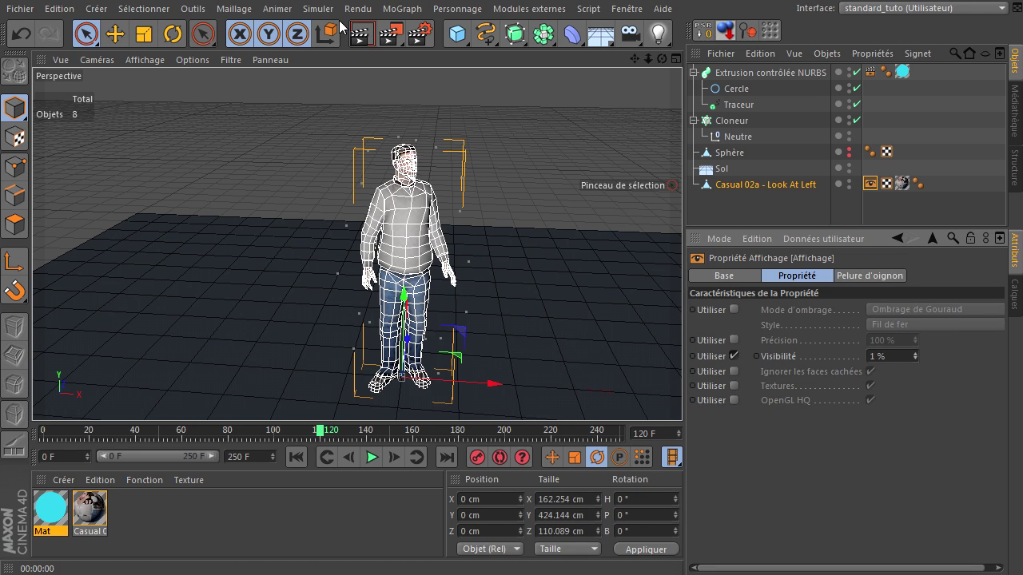
left_click(364, 37)
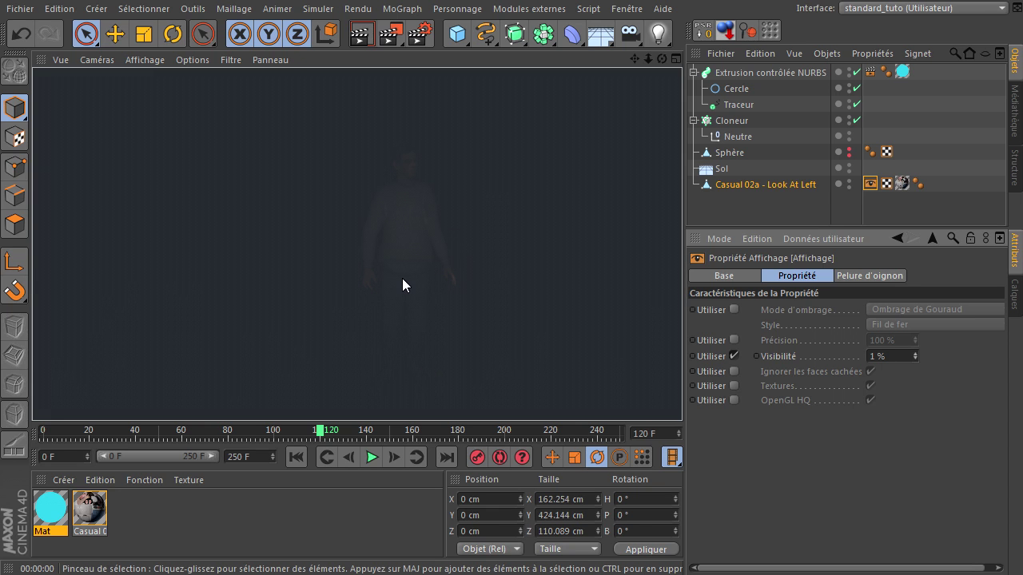
left_click_drag(915, 355, 914, 357)
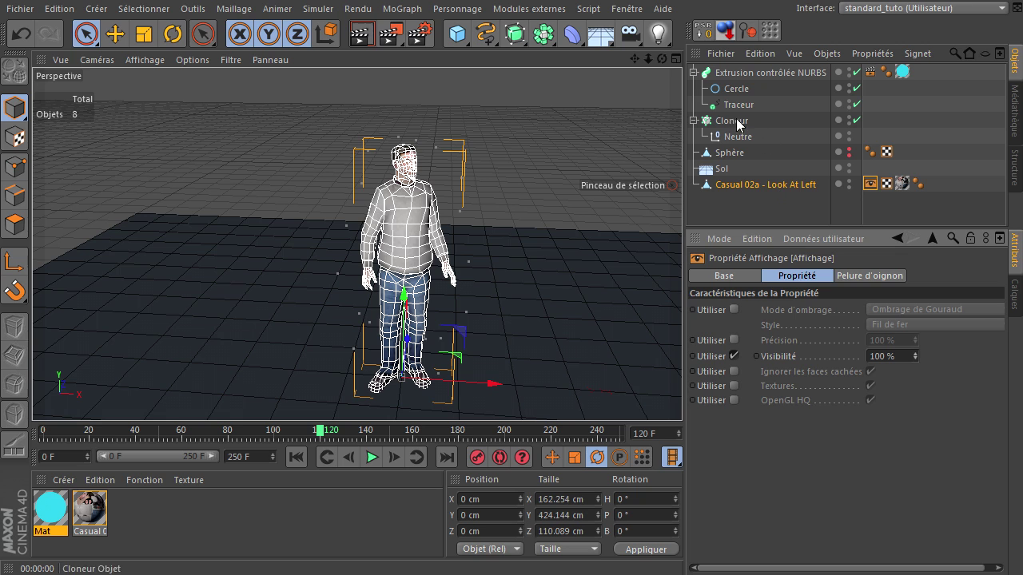
- Keyframe the Visibilité of the figure's Affichage property at 100 % on frame 70
left_click(728, 153)
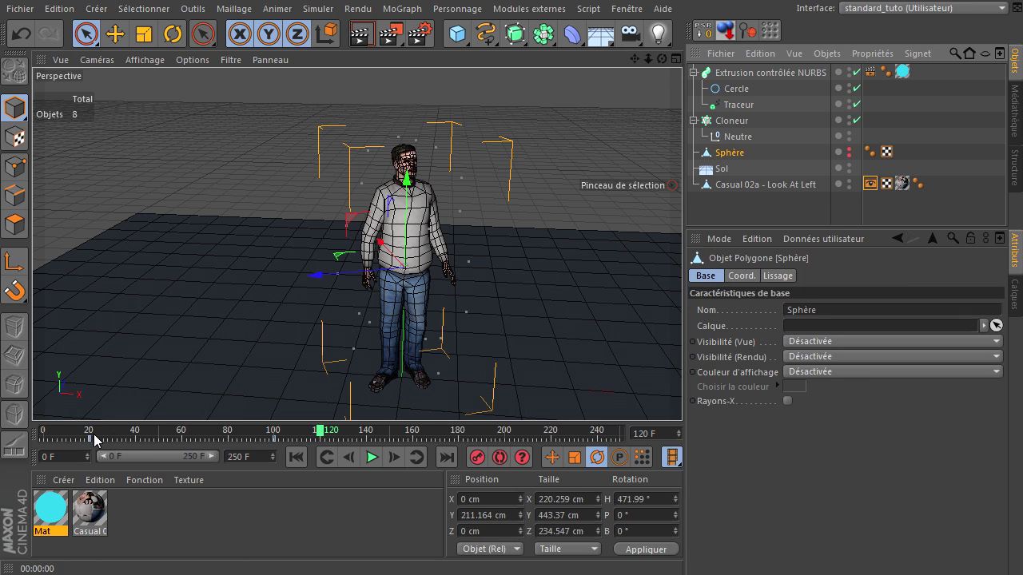
left_click(206, 433)
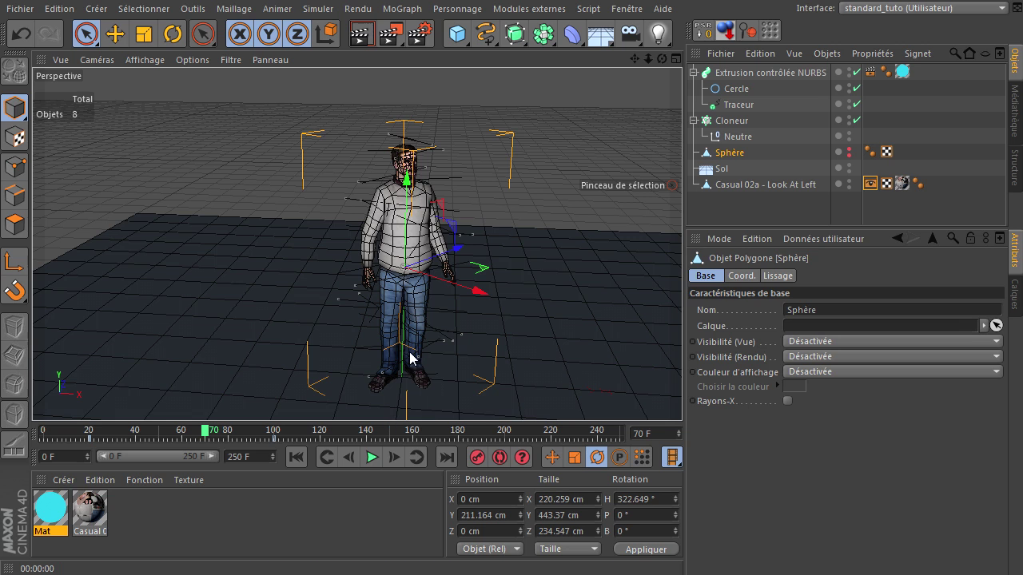
left_click(871, 185)
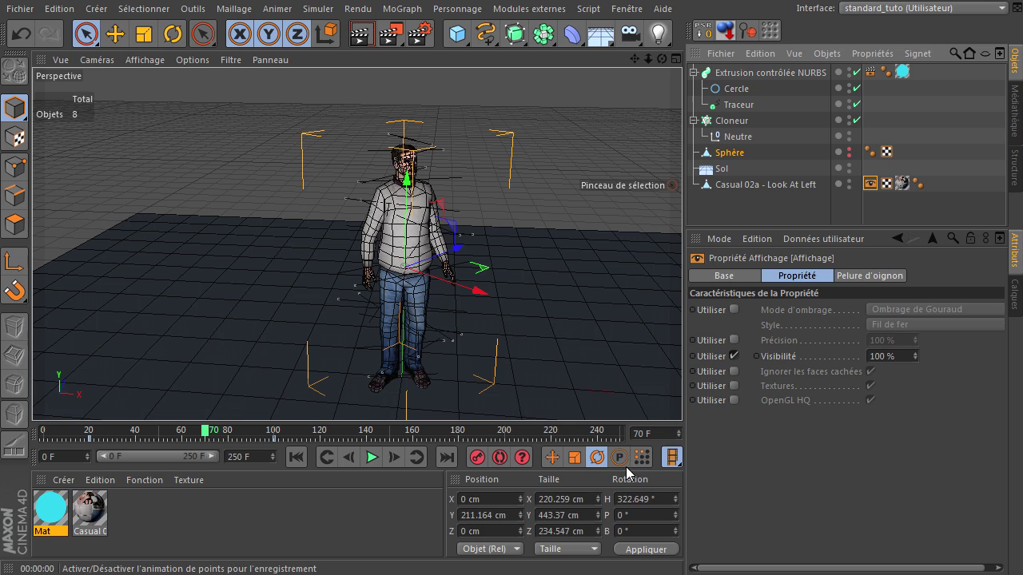
left_click(757, 356, "ctrl")
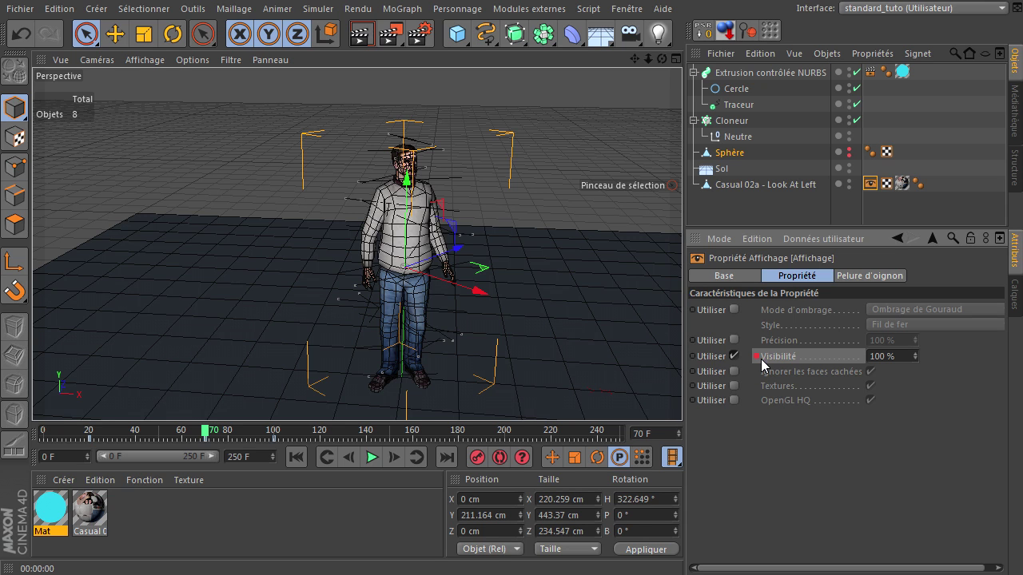
- Keyframe the figure's Visibilité at 0 % on frame 90
left_click(256, 431)
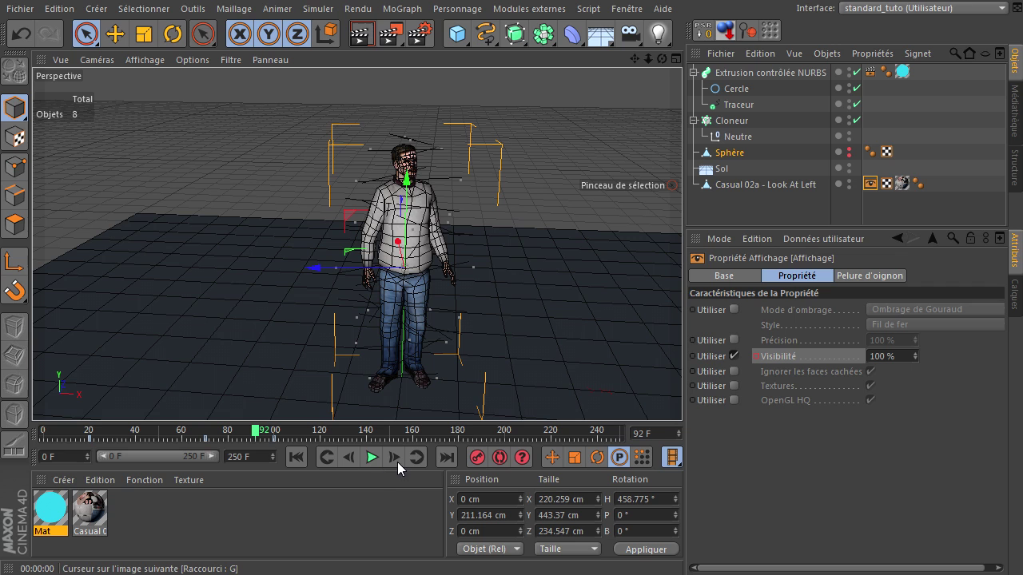
left_click(351, 458)
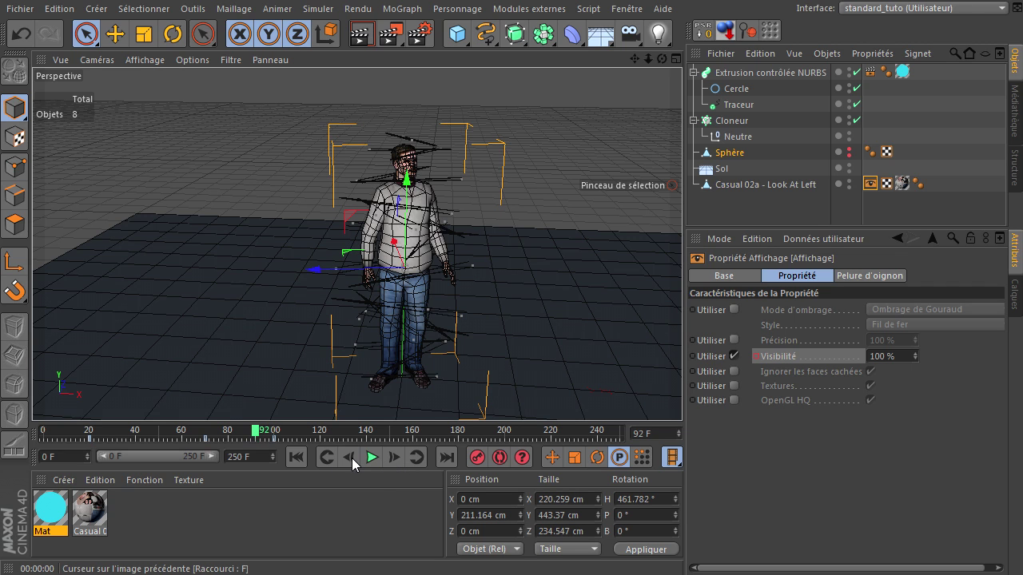
left_click(352, 458)
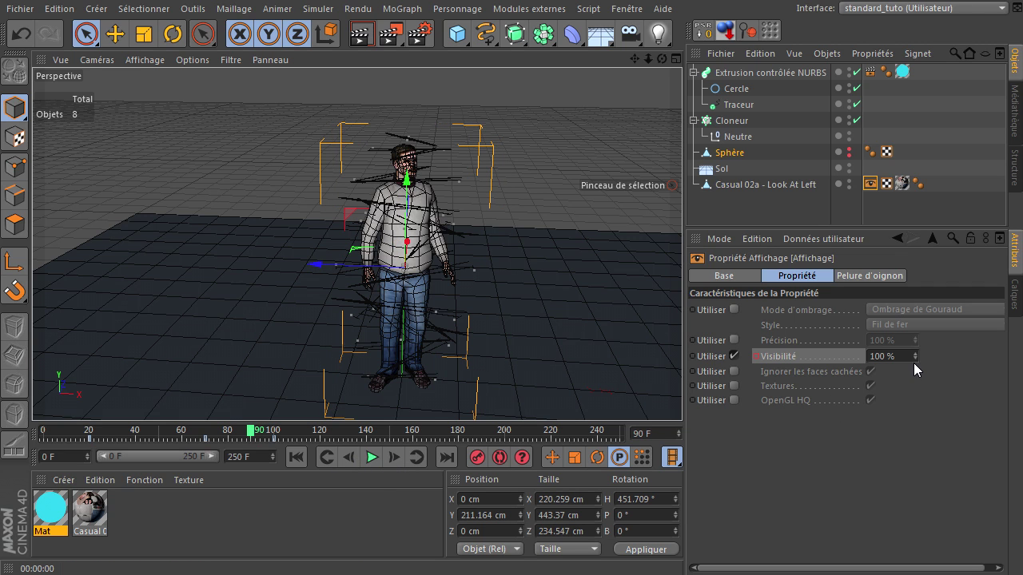
left_click_drag(912, 352, 914, 352)
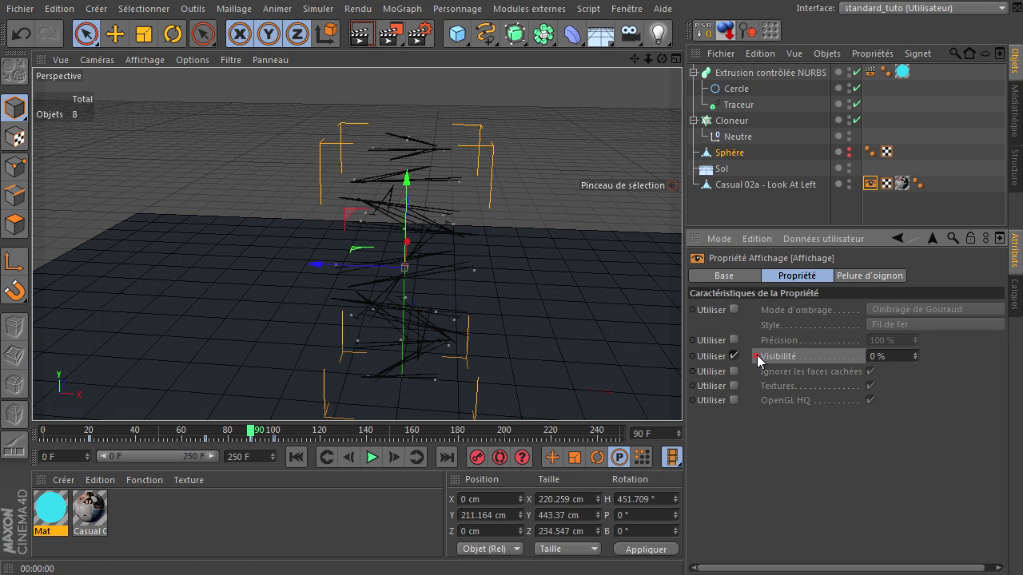
- Play the animation from the start, test-render the fade at frames 79, 87 and 95, and return to frame 0
left_click(296, 456)
left_click(732, 210)
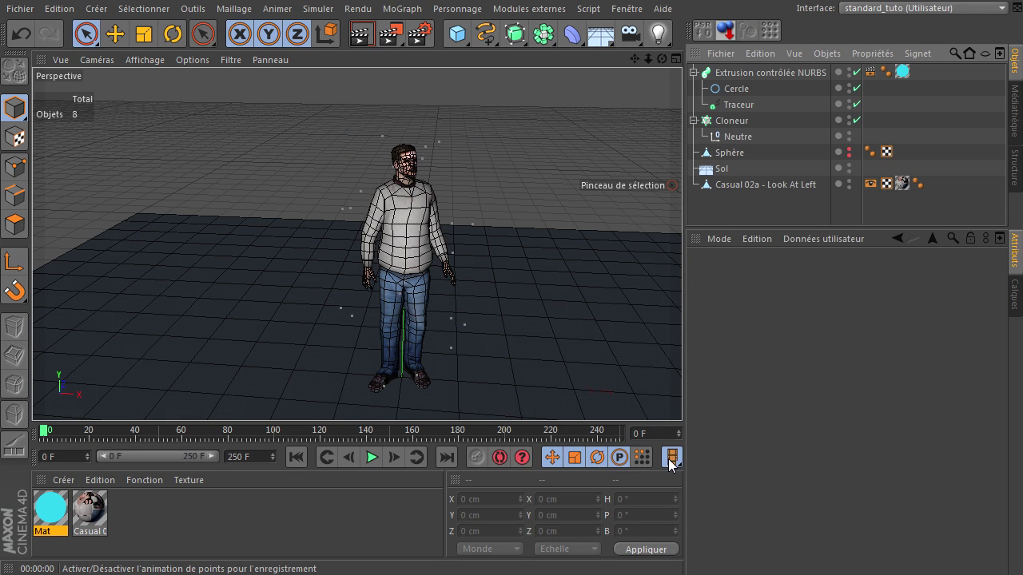
left_click(373, 457)
left_click(361, 34)
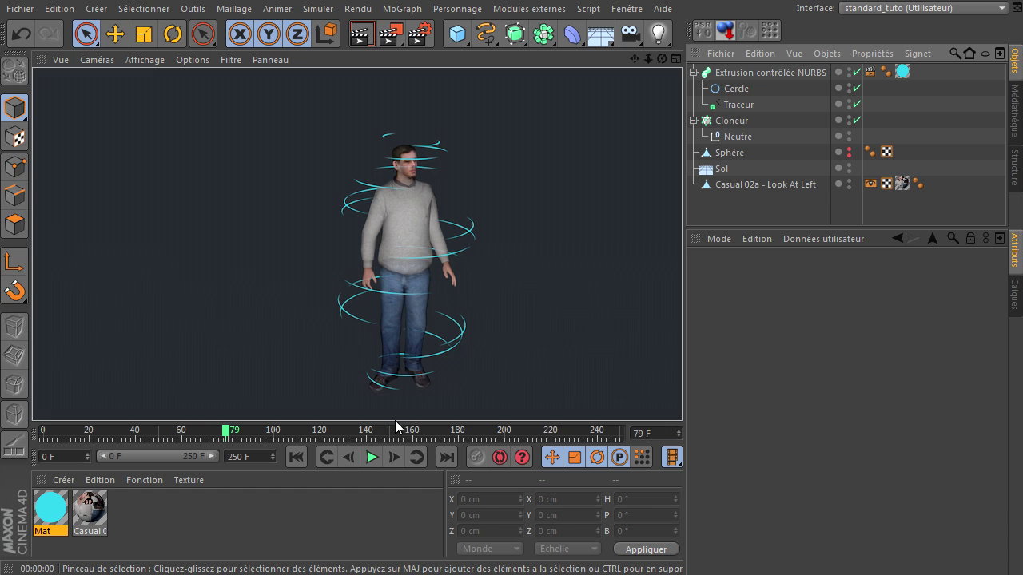
left_click(373, 456)
left_click(373, 456)
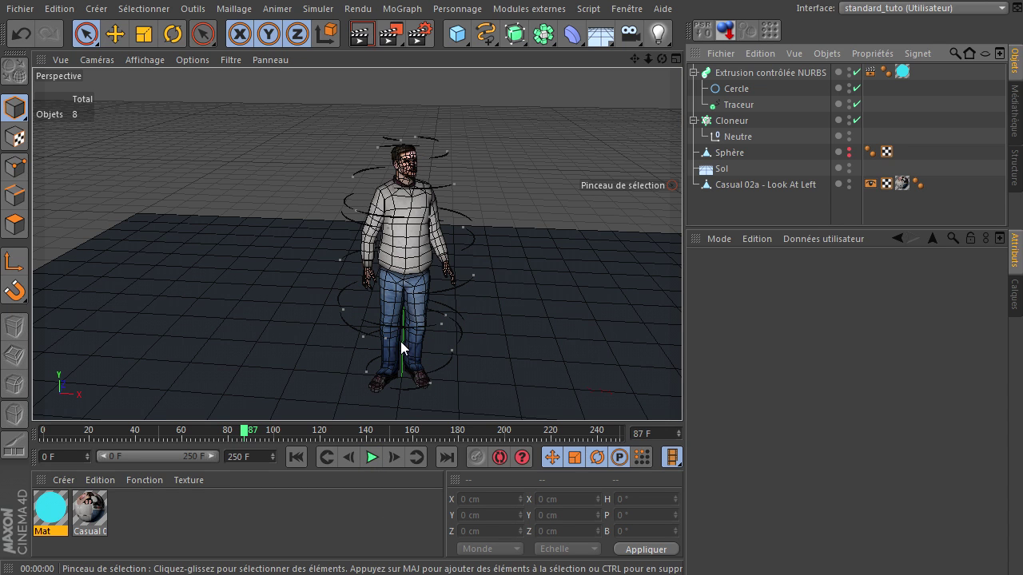
left_click(366, 36)
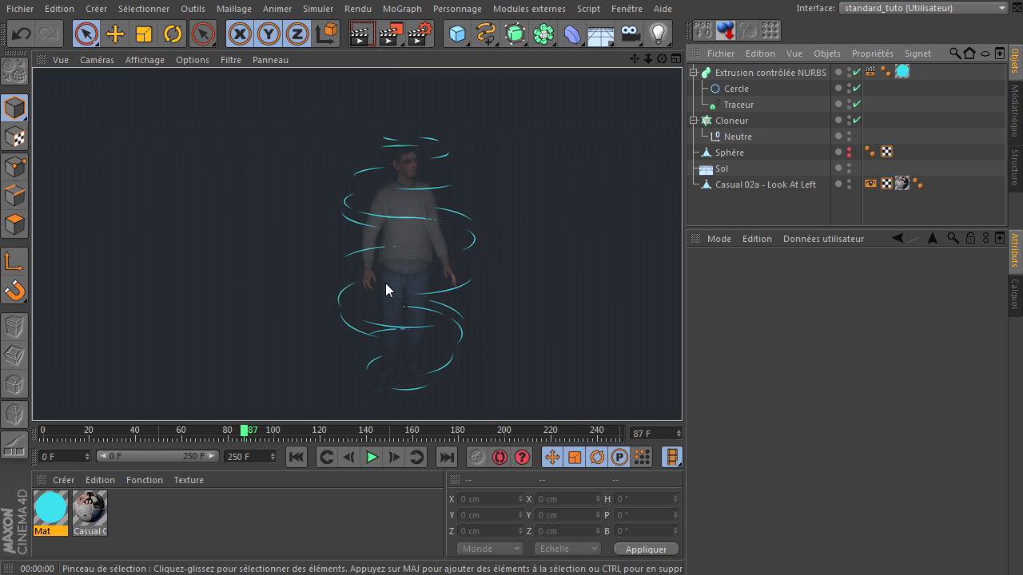
left_click(372, 457)
left_click(372, 456)
left_click(366, 35)
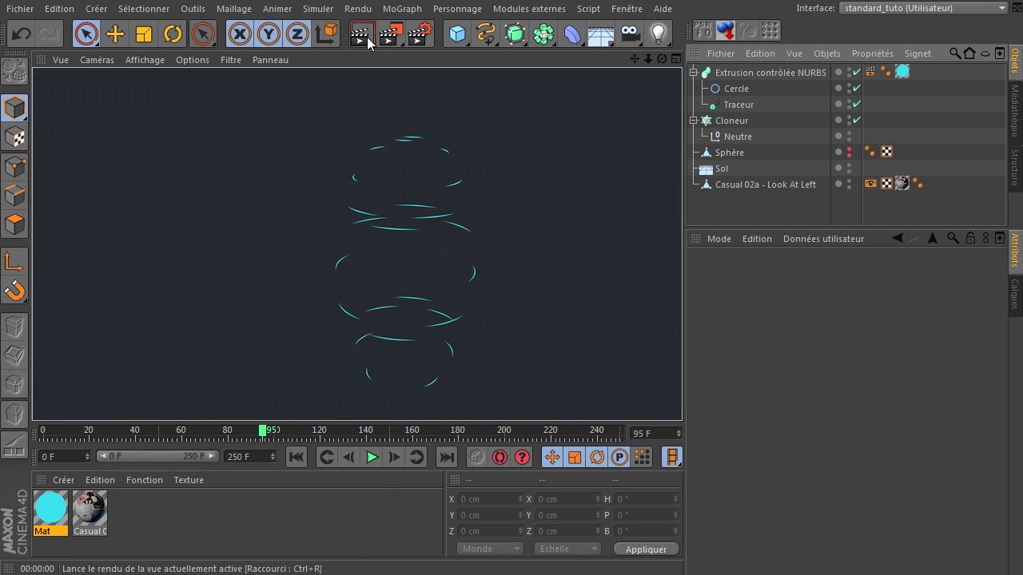
left_click(296, 457)
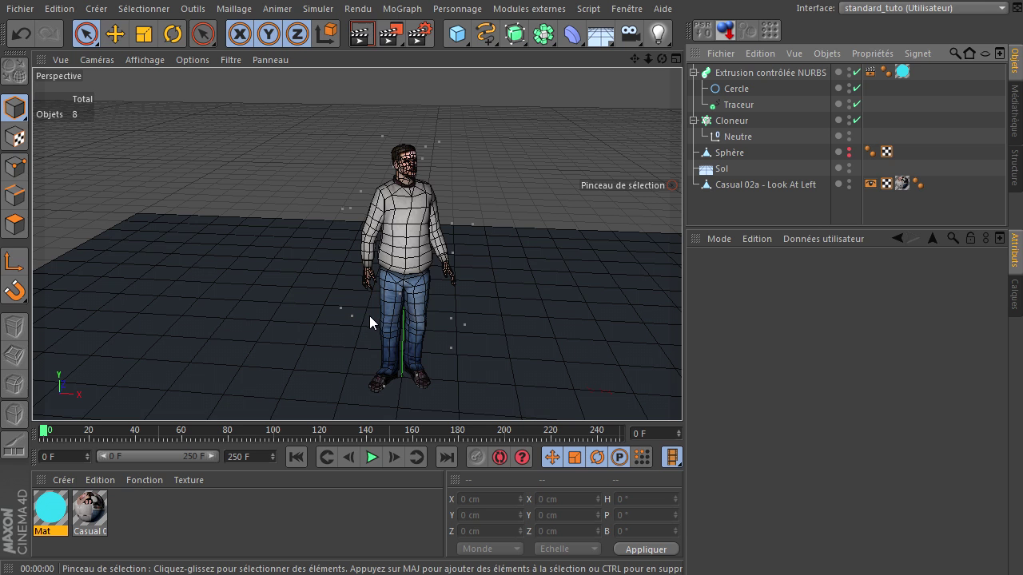
- Add a Cylindre primitive and raise it to about 226 cm in Y, inside the figure's torso
scroll(423, 169, "up", 2)
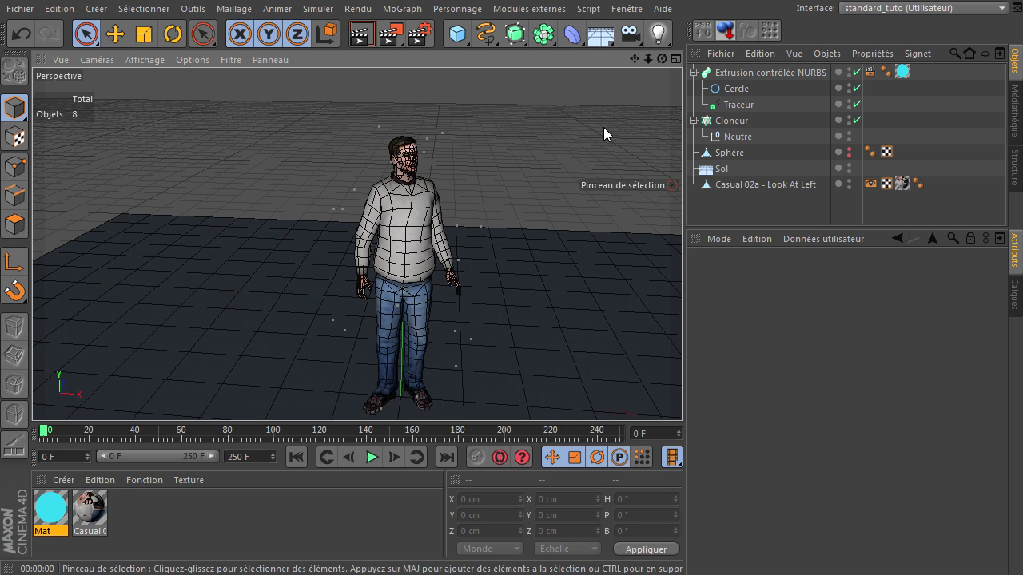
left_click_drag(635, 64, 559, 48)
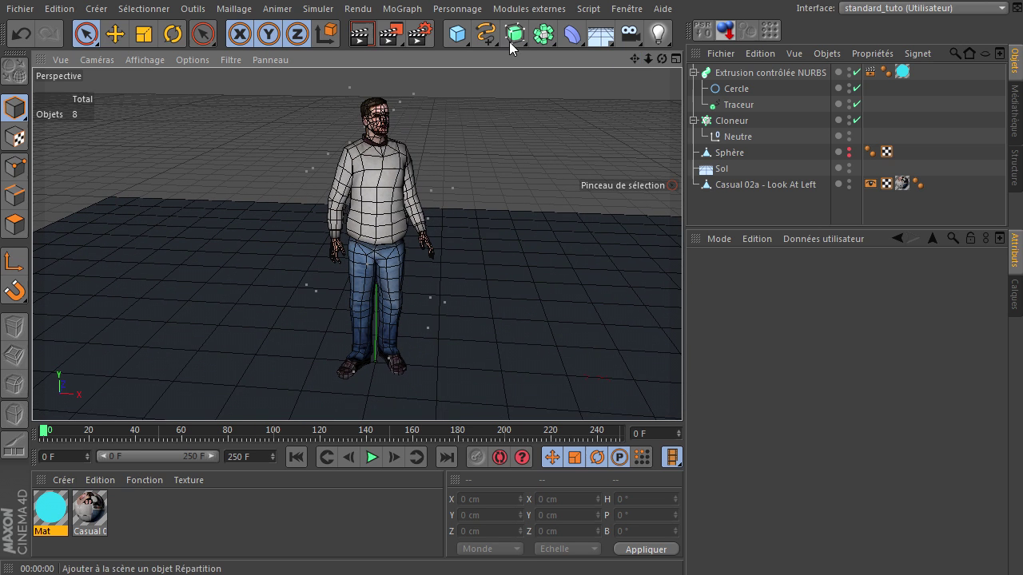
left_click(456, 34)
left_click(889, 51)
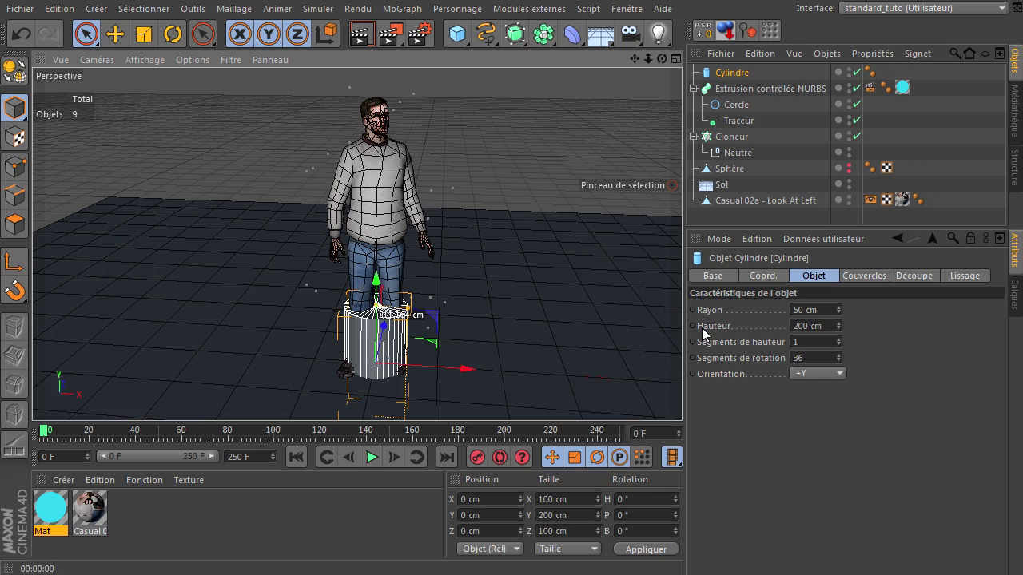
left_click_drag(375, 282, 407, 149)
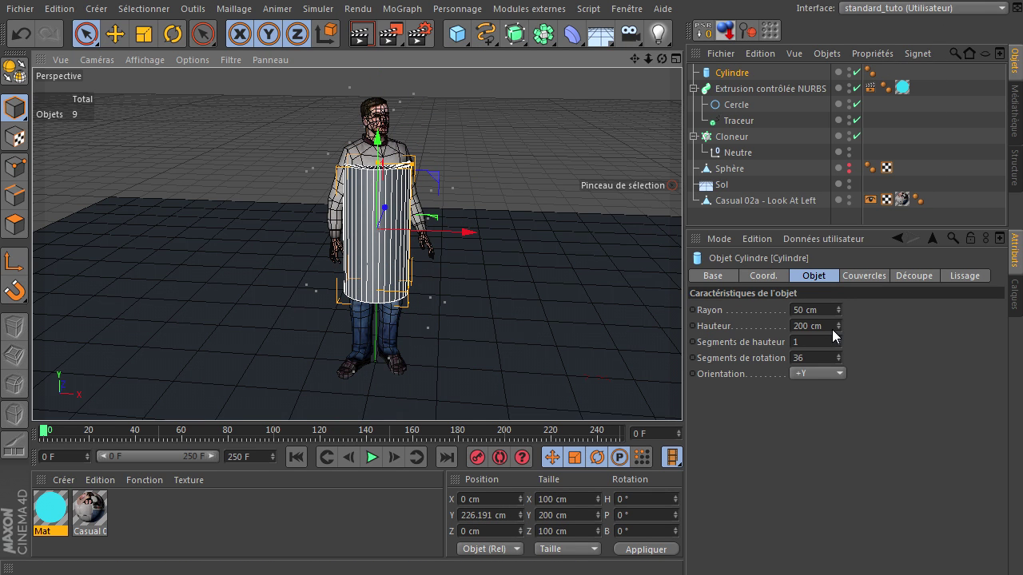
- Size the cylinder to a Hauteur of 250 cm and a Rayon of 20 cm, and lower it to about 224 cm in Y
left_click(832, 329)
type("150")
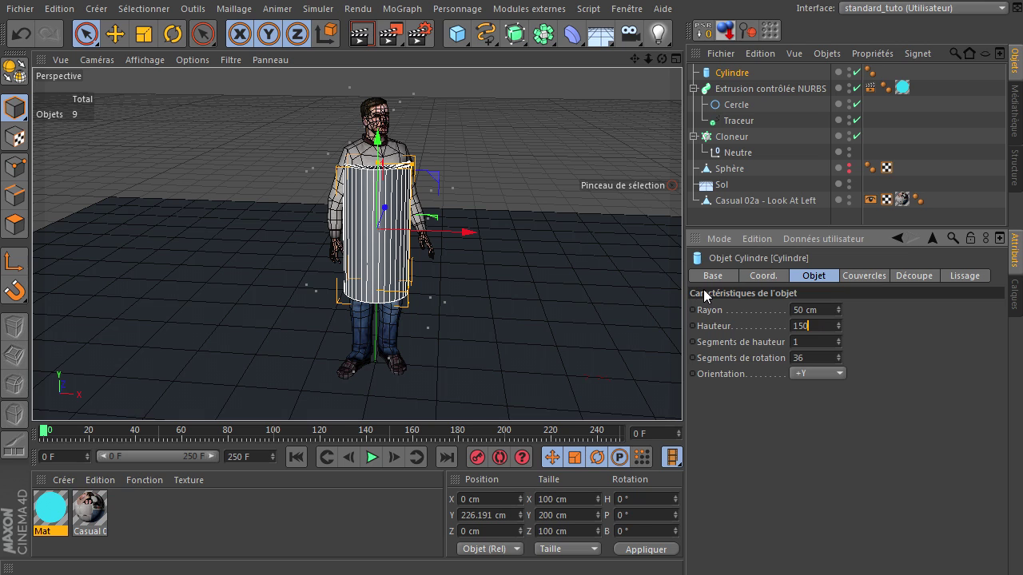
key("Return")
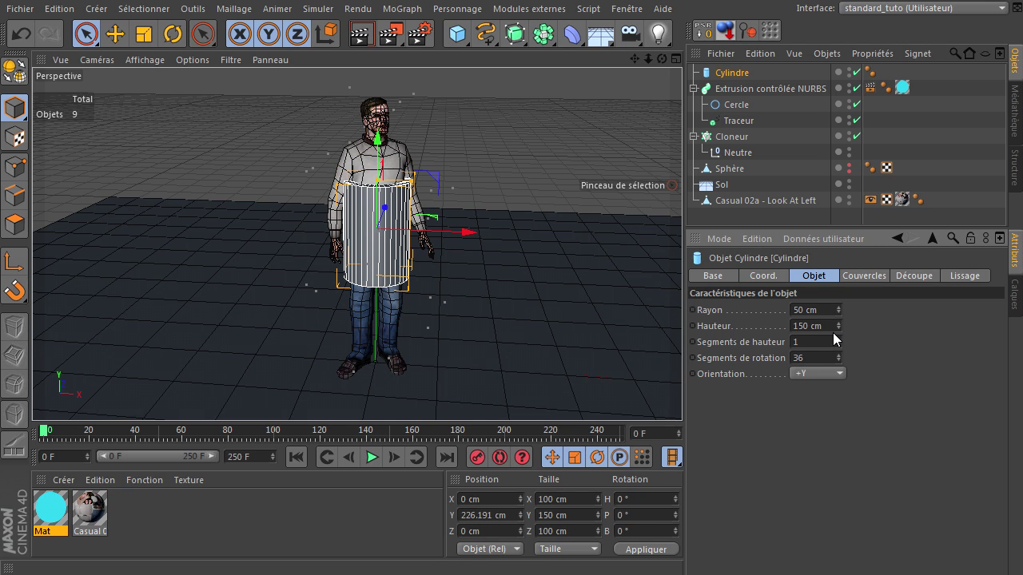
key("ctrl+a")
type("250")
key("Return")
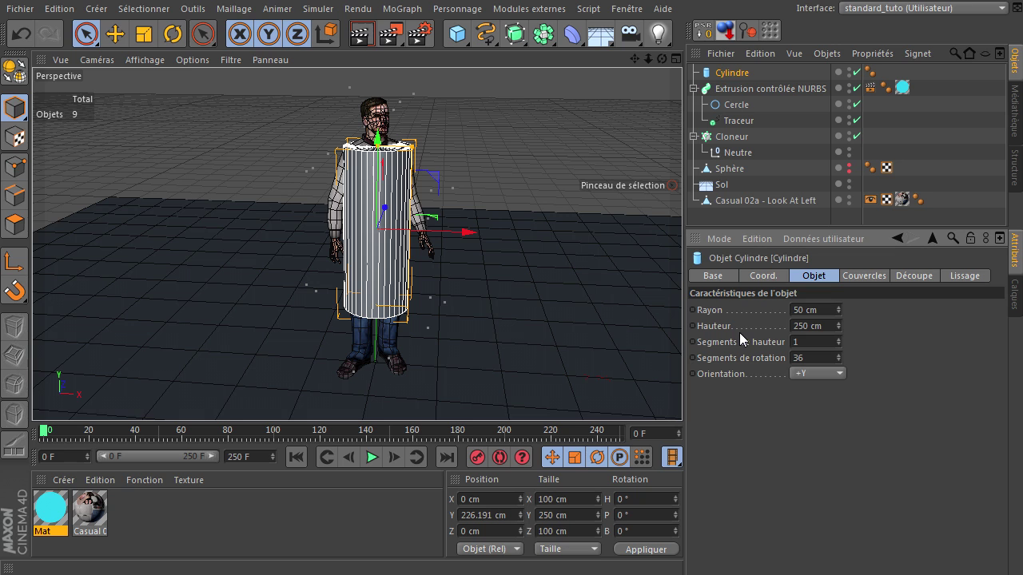
double_click(822, 311)
type("20")
key("Return")
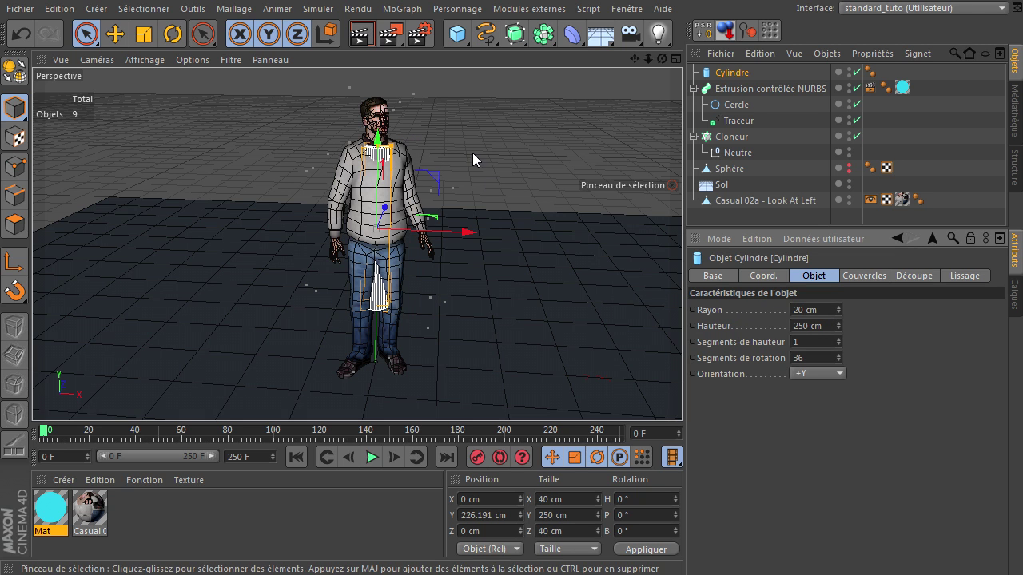
left_click_drag(387, 143, 390, 147)
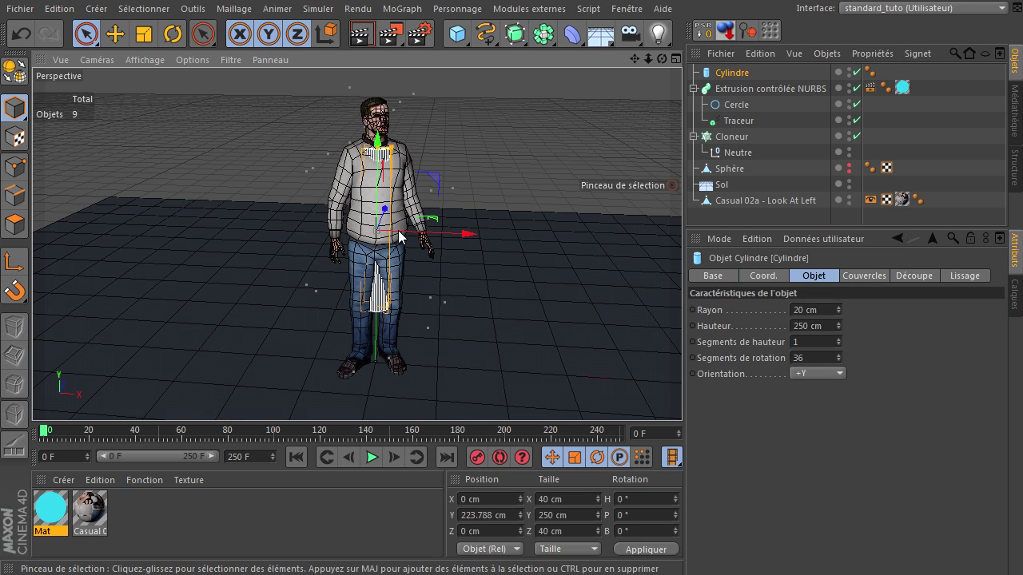
- Set the cylinder's Segments de rotation to 8 and enable a Biseau with 1 segment on its Couvercles
double_click(818, 359)
type("8")
key("Return")
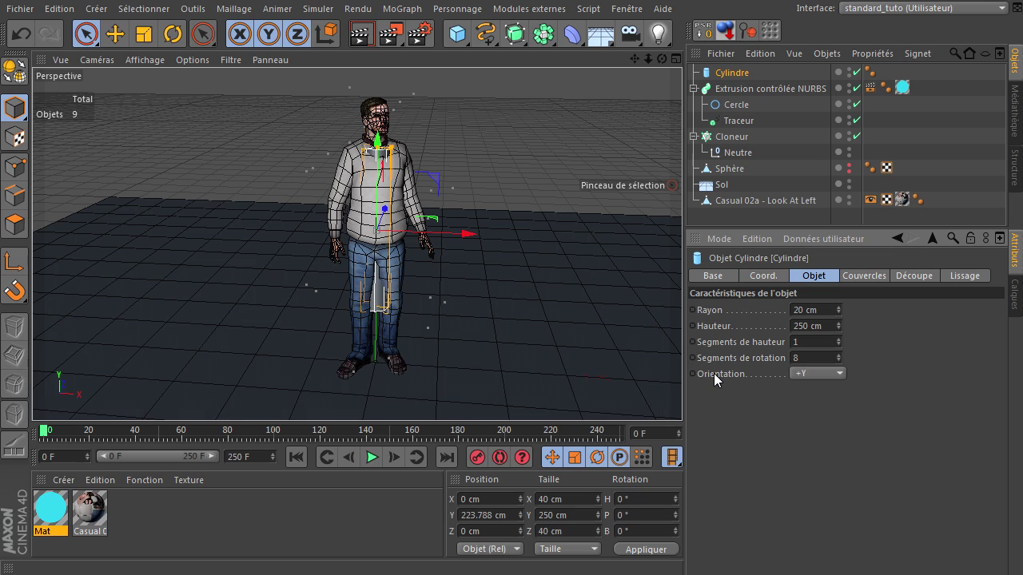
left_click(862, 277)
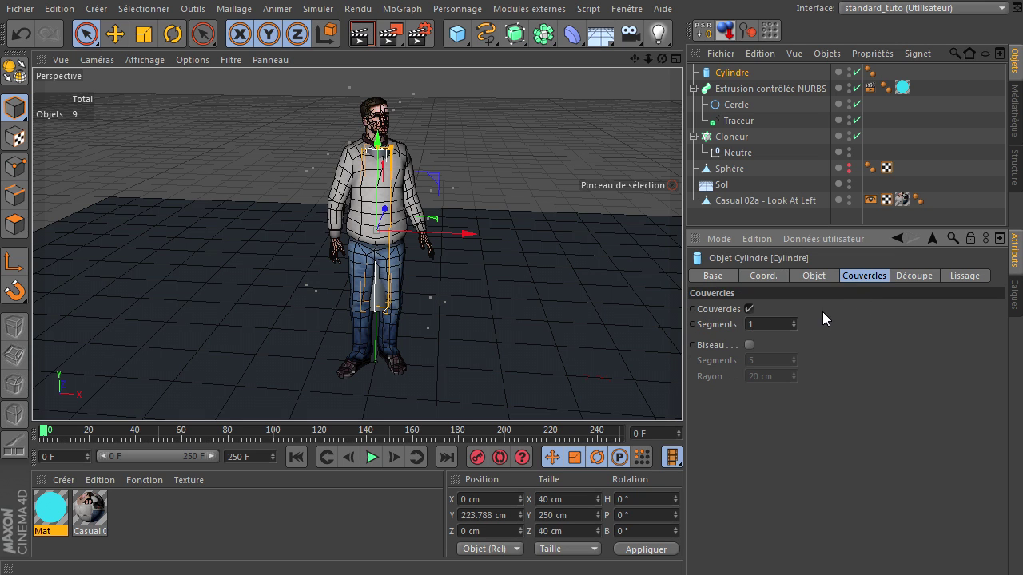
left_click(749, 345)
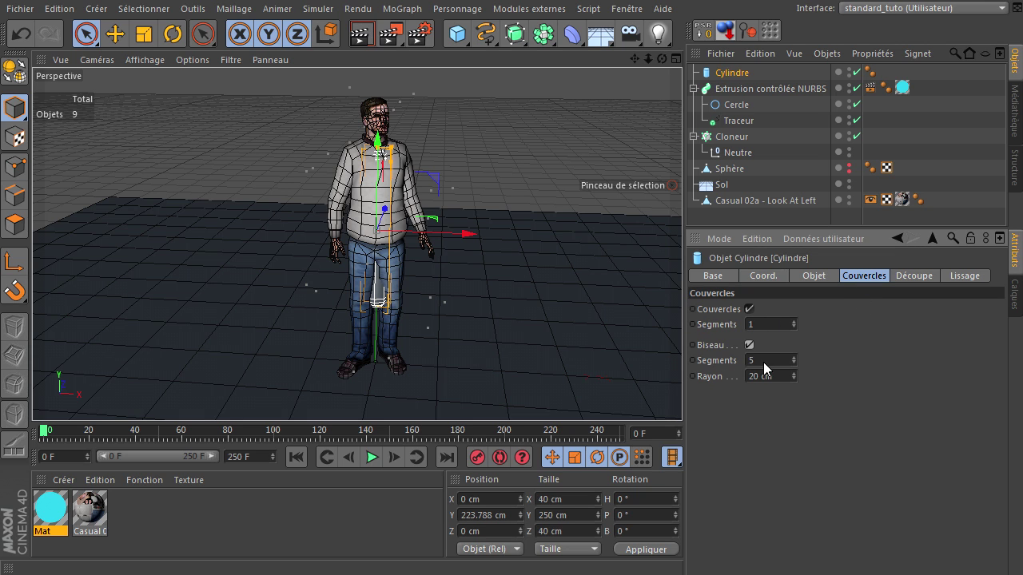
double_click(768, 364)
type("1")
key("Return")
- Hide the Casual 02a - Look At Left figure and raise the cylinder's Segments de hauteur to 8
left_click(848, 197)
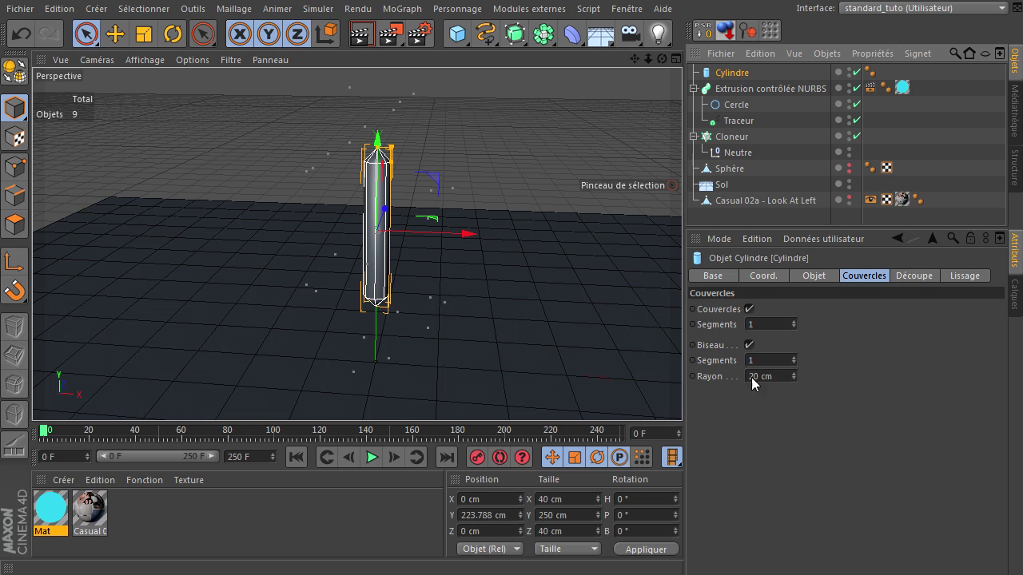
left_click(807, 275)
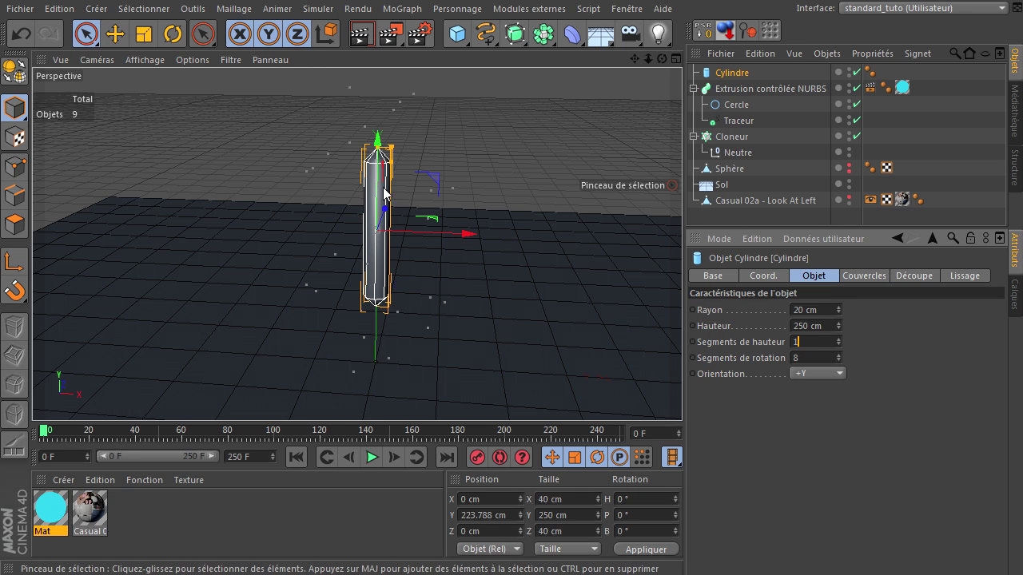
left_click(838, 338)
left_click(839, 339)
left_click(838, 339)
left_click(838, 339)
left_click(838, 339)
left_click(839, 339)
left_click(838, 339)
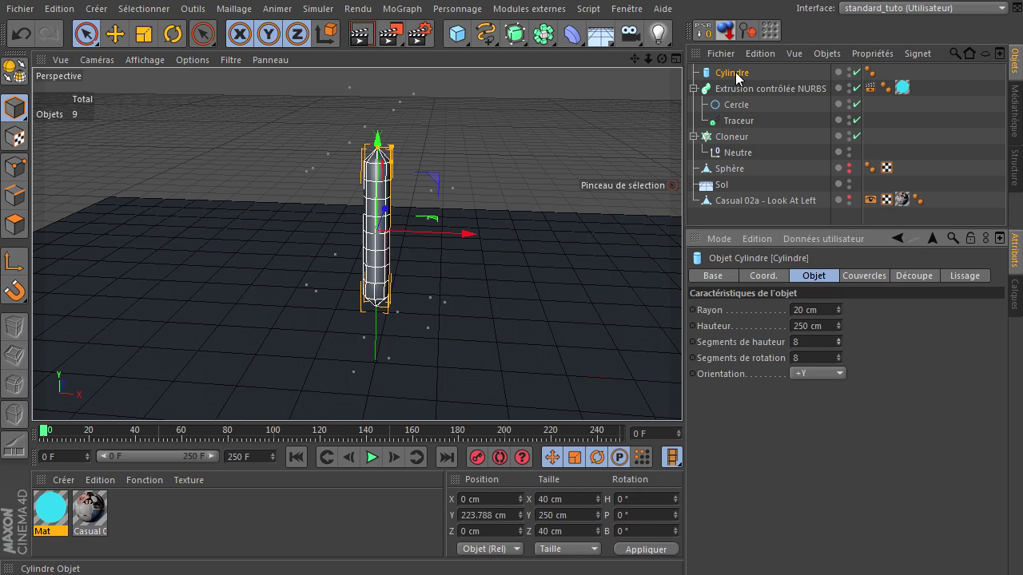
- Hide the cylinder and show the Casual 02a - Look At Left figure again
left_click(849, 71)
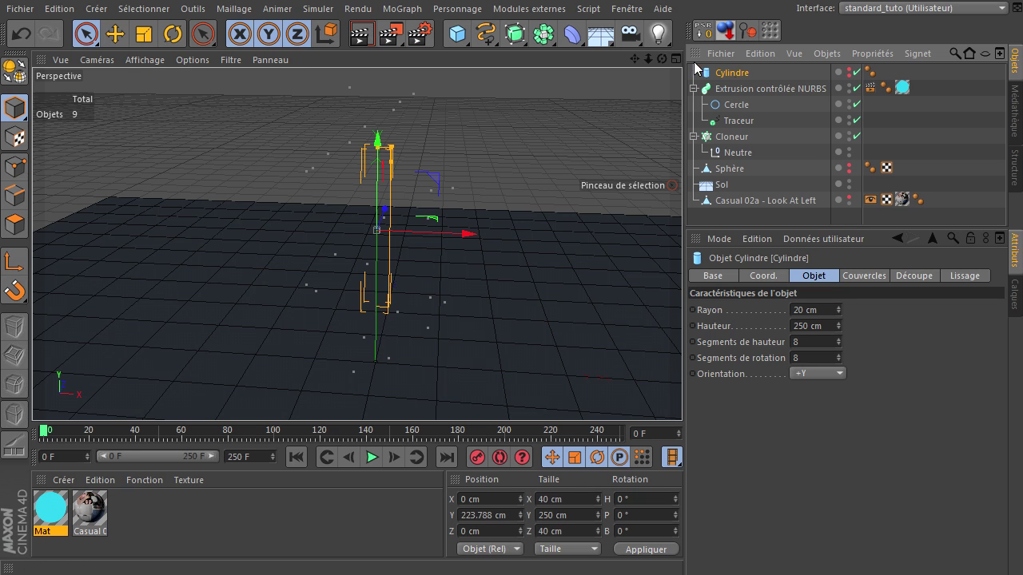
left_click(850, 197)
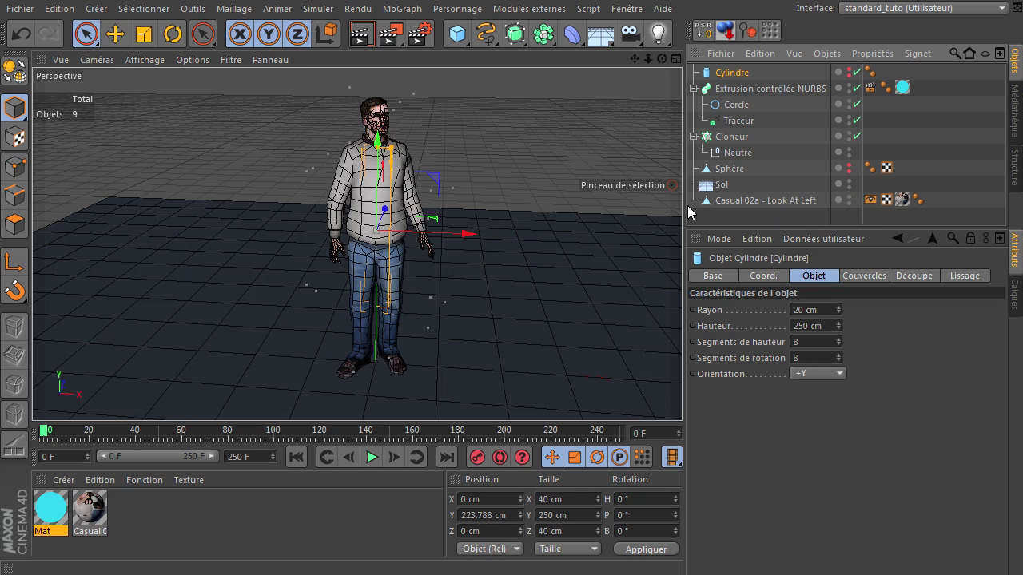
- Add an XPresso property to the Cylindre and show the X-Pool in a repositioned, widened XPresso editor
right_click(739, 74)
mouse_move(771, 82)
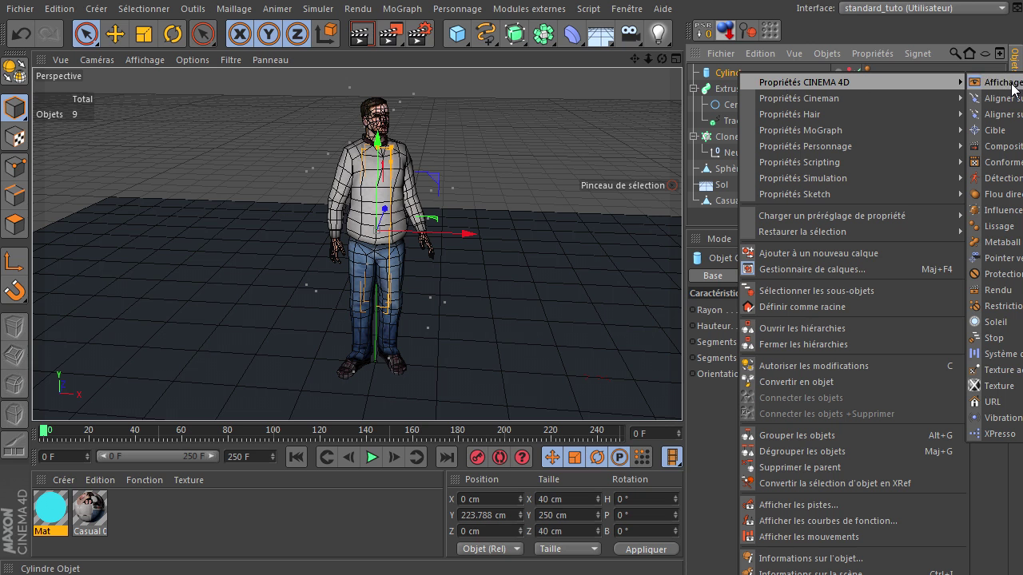
left_click(999, 434)
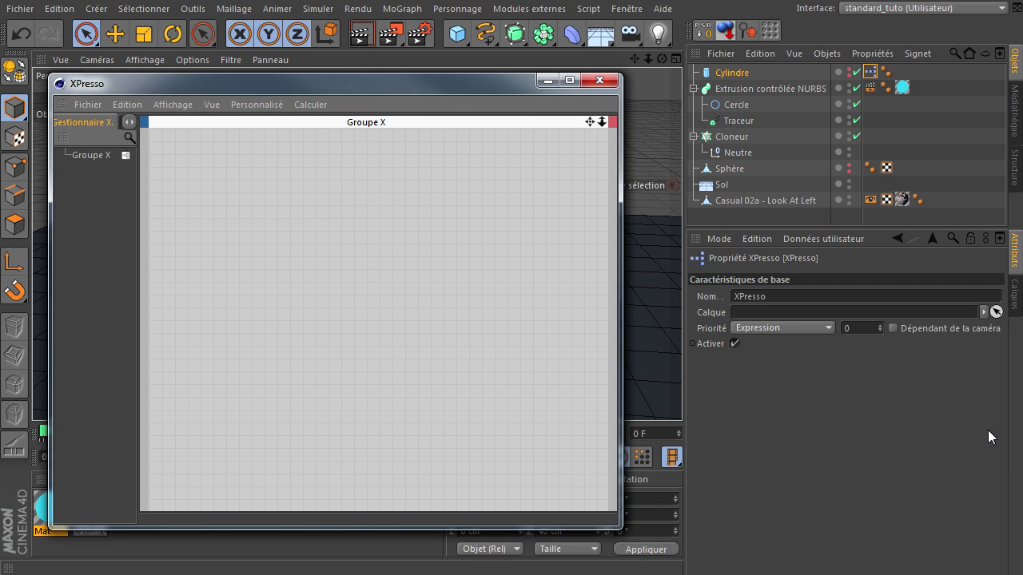
left_click_drag(360, 80, 606, 145)
left_click(377, 188)
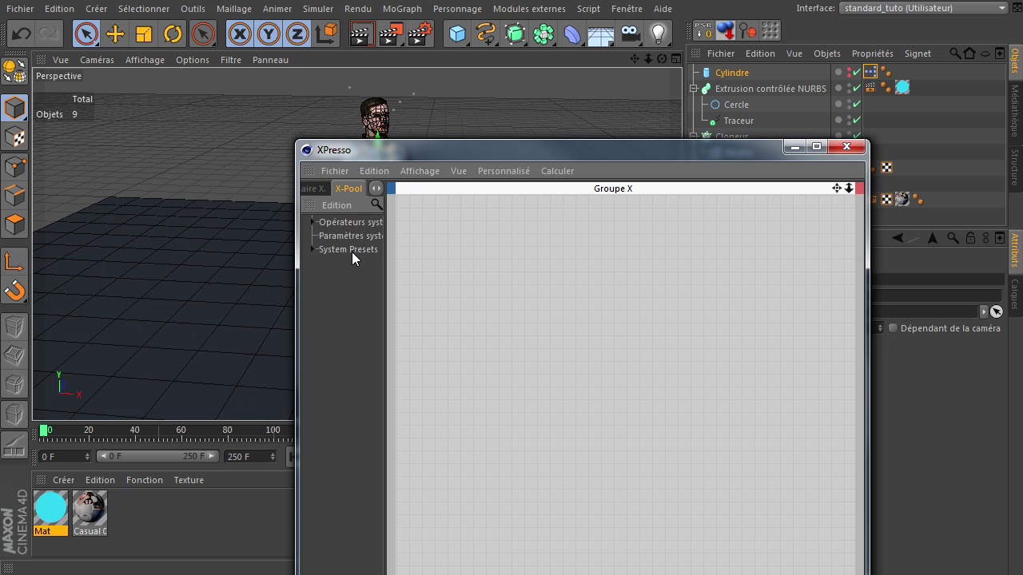
left_click_drag(297, 258, 98, 255)
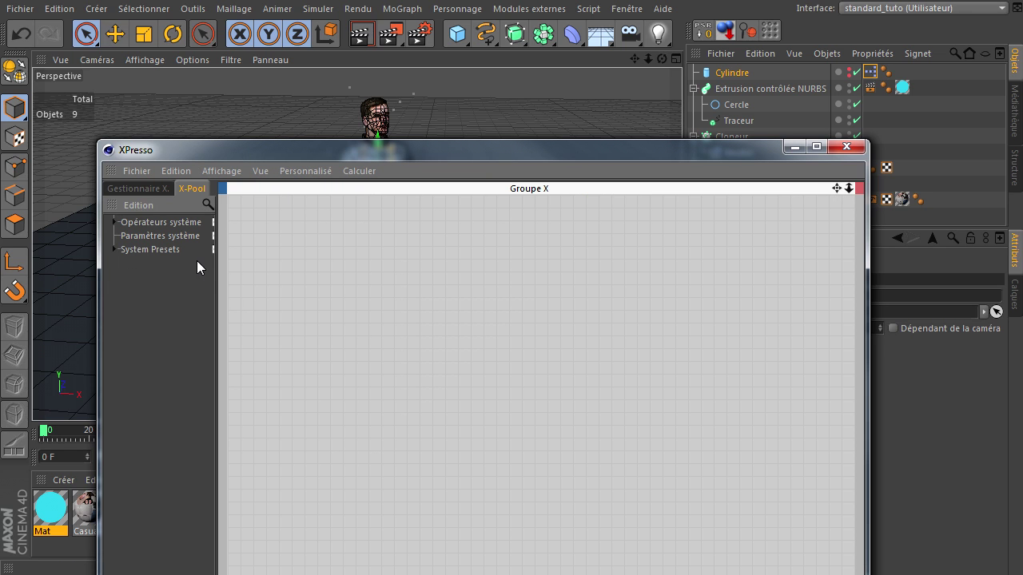
- Add a P Ondes de matière node from Thinking Particles' TP Générateur group to the XPresso graph, widening the X-Pool list
left_click_drag(217, 264, 322, 266)
left_click_drag(333, 156, 283, 116)
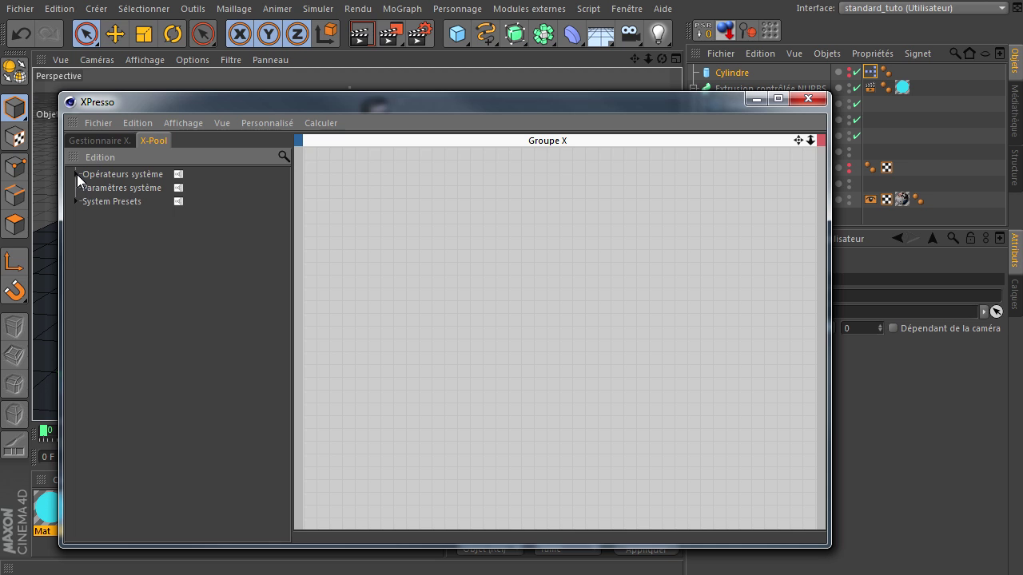
left_click(77, 174)
left_click(89, 243)
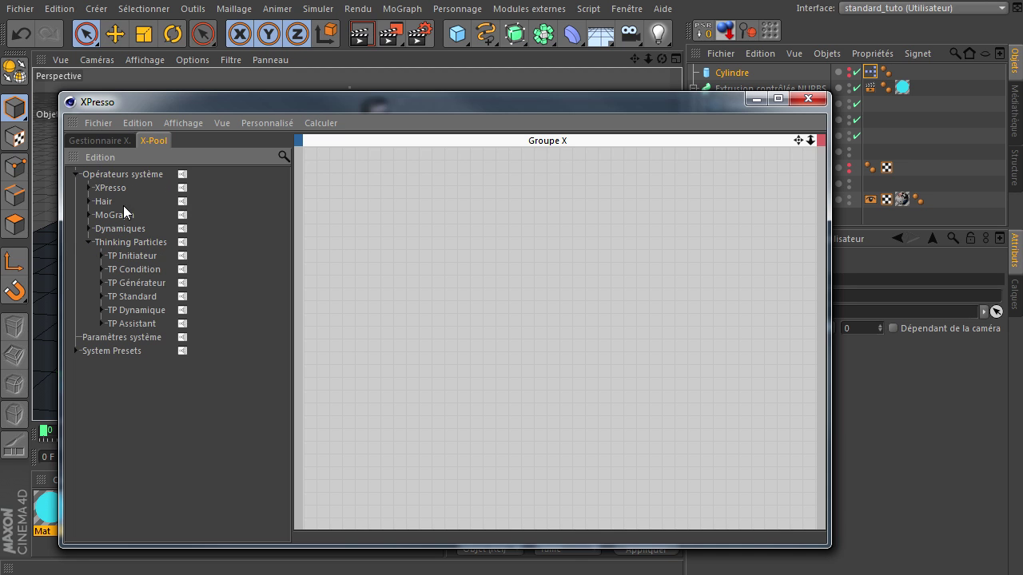
left_click_drag(483, 102, 480, 139)
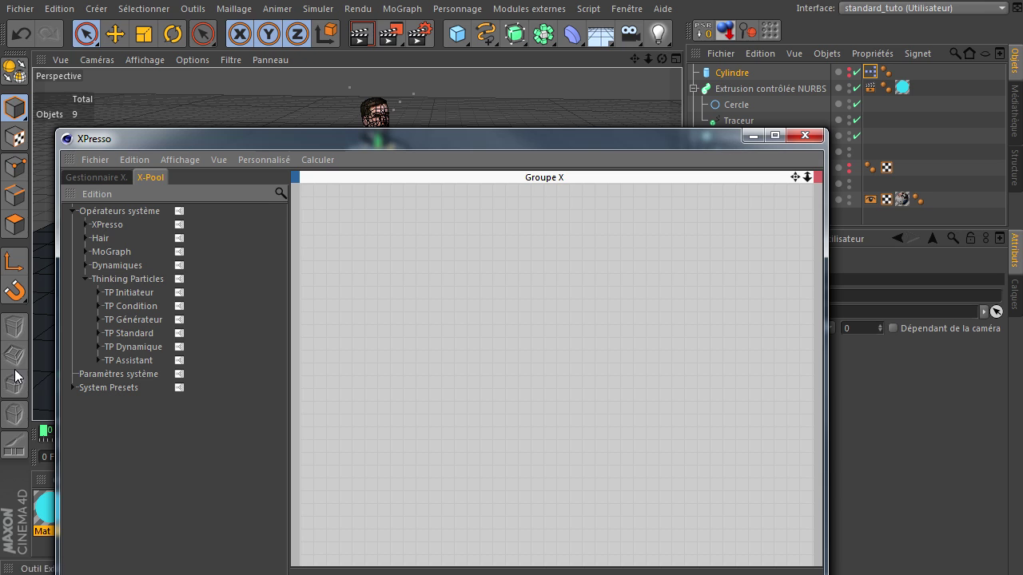
left_click(99, 319)
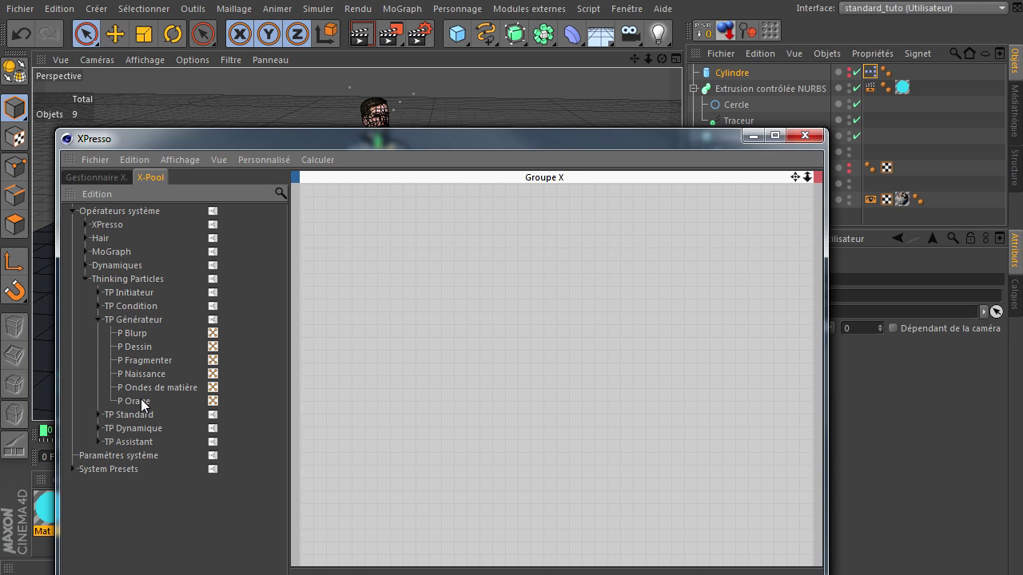
left_click(211, 388)
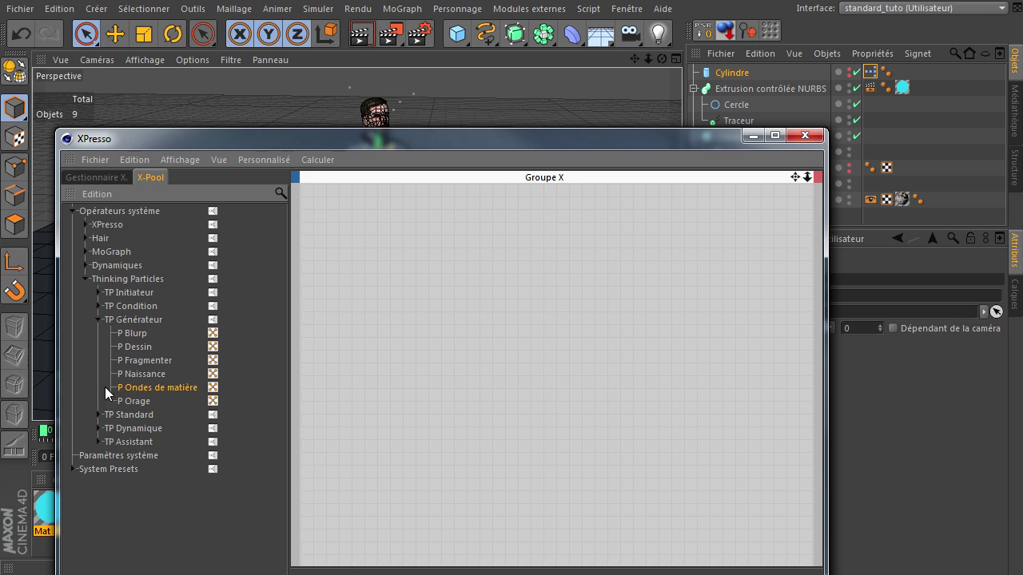
left_click_drag(379, 235, 381, 235)
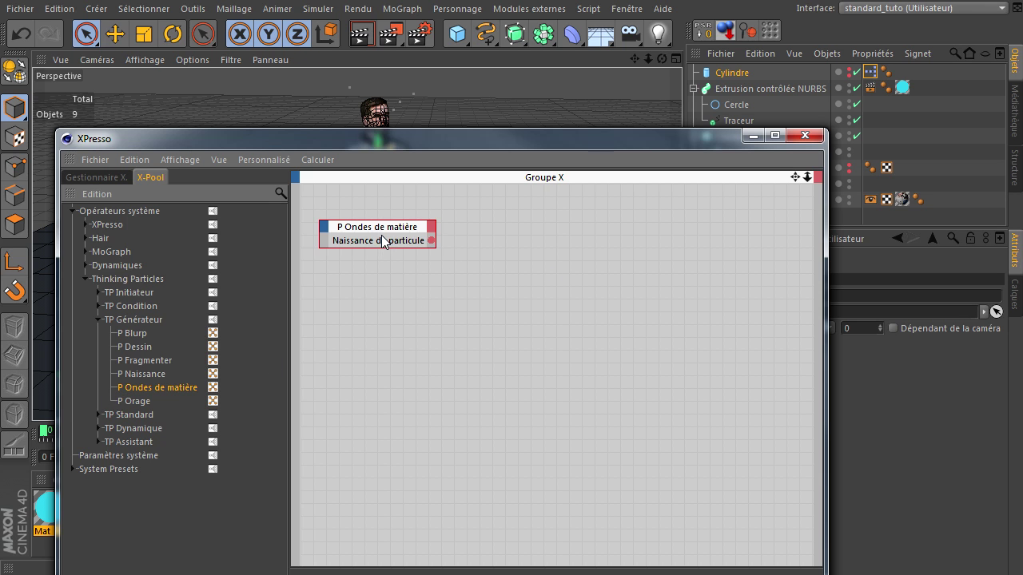
- Display the P Ondes de matière node's parameters, moving the XPresso editor aside and enlarging the attributes area
left_click_drag(487, 142, 444, 301)
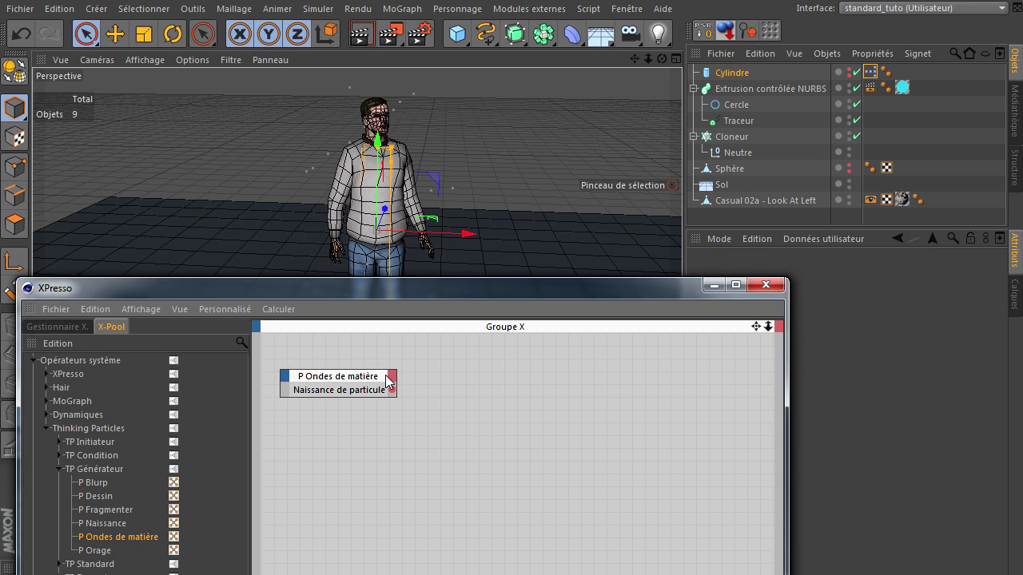
left_click(345, 382)
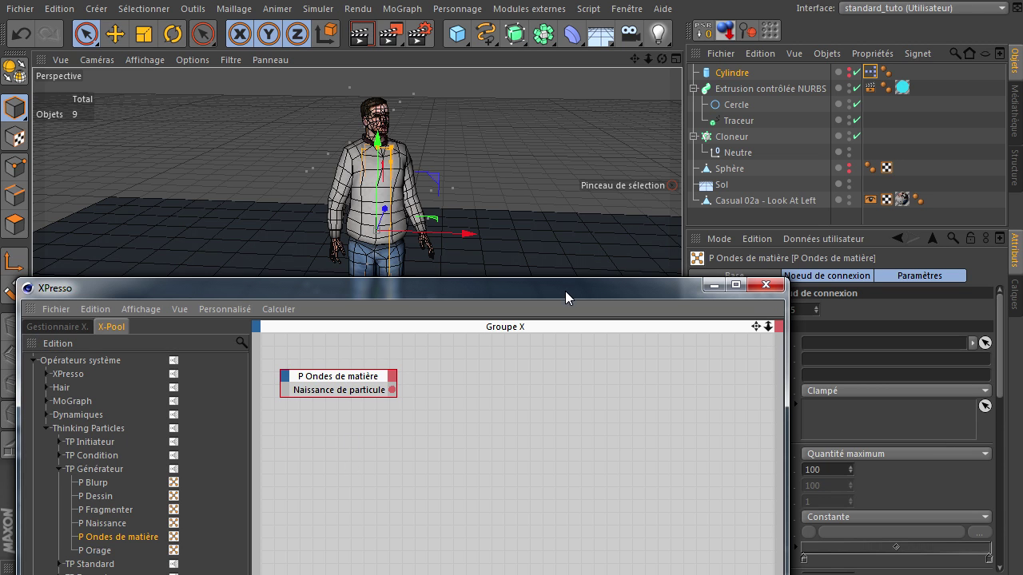
left_click_drag(565, 290, 380, 267)
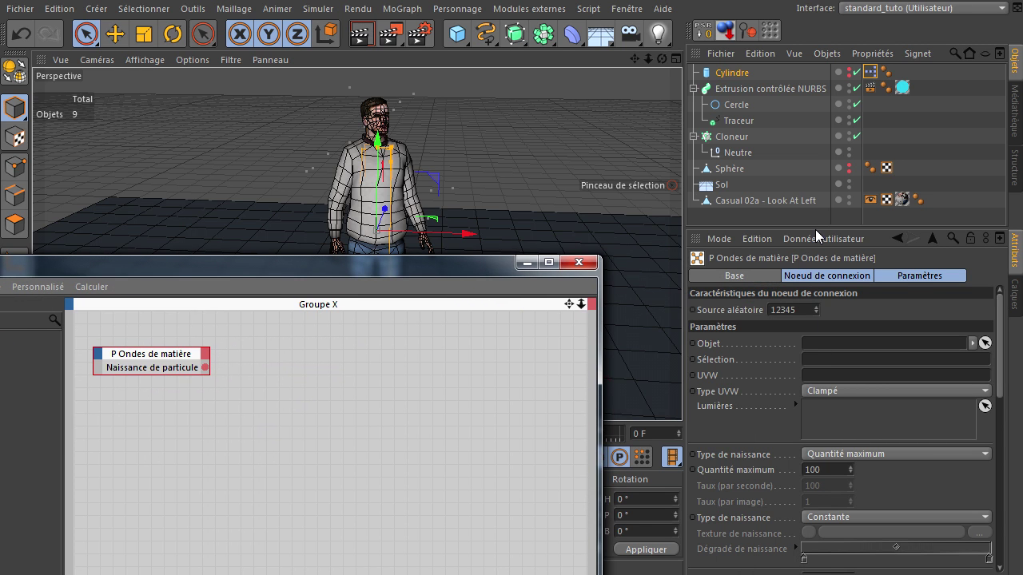
left_click_drag(815, 230, 815, 209)
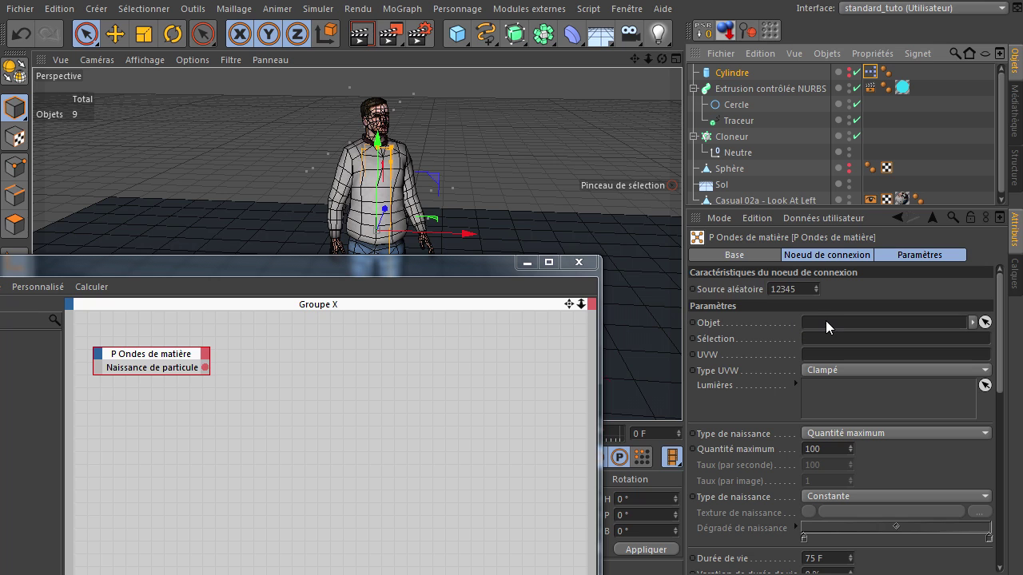
- Convert the Cylindre into an editable polygon object and switch to point mode
left_click(740, 75)
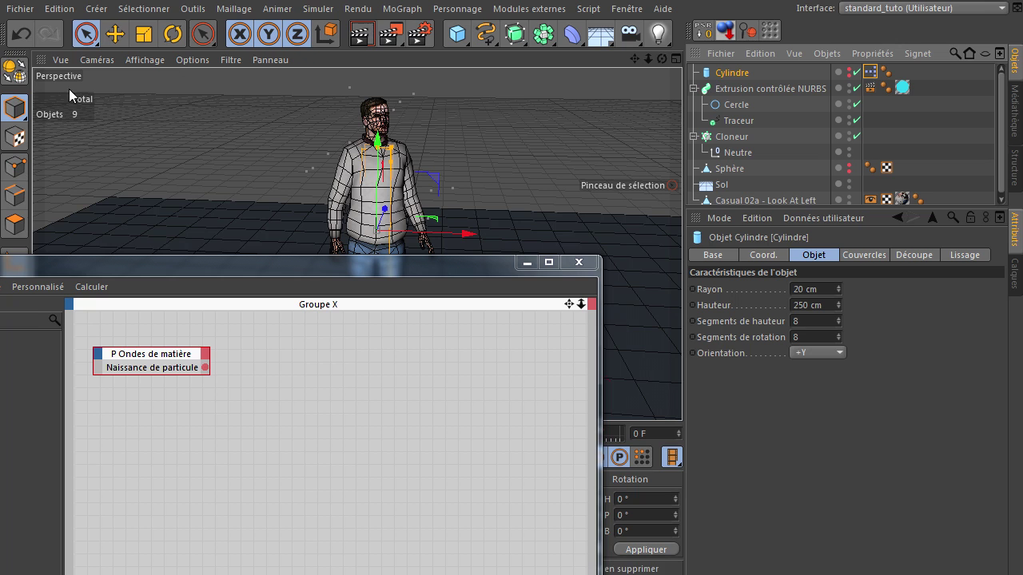
left_click(16, 70)
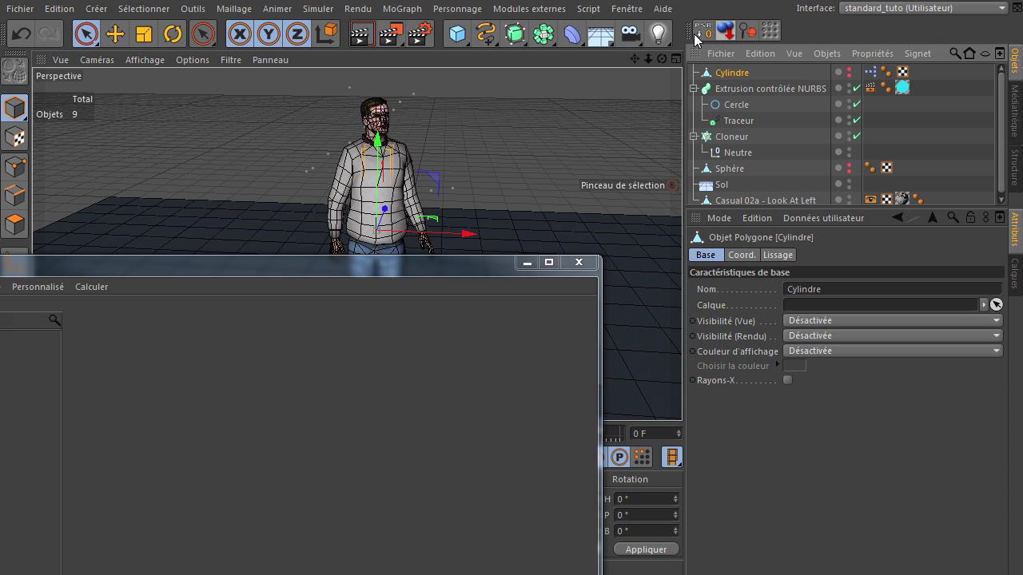
left_click(17, 166)
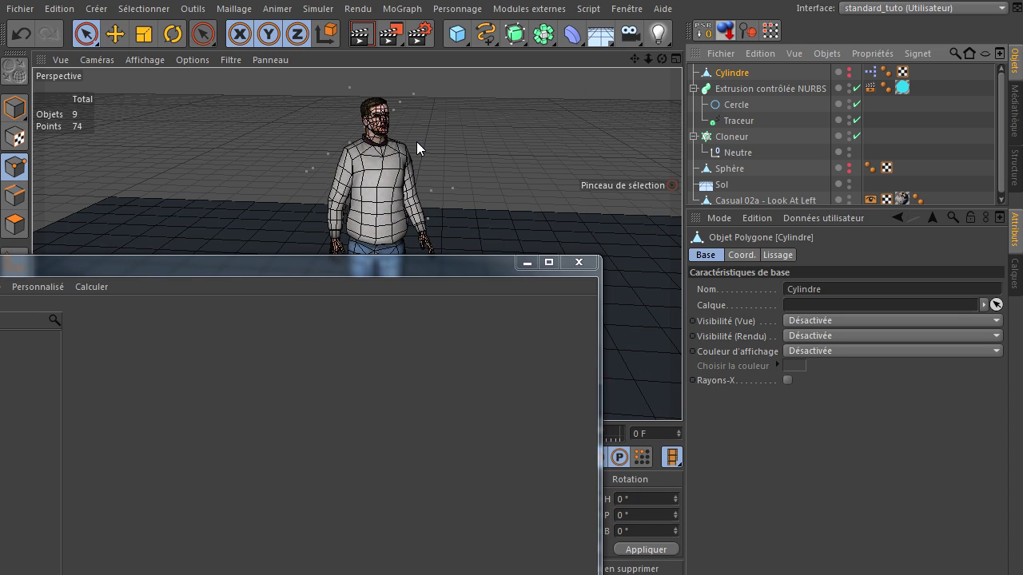
- Make the Cylindre visible and hide the Casual 02a - Look At Left figure, clearing the XPresso editor from the viewport
left_click(848, 69)
left_click(849, 76)
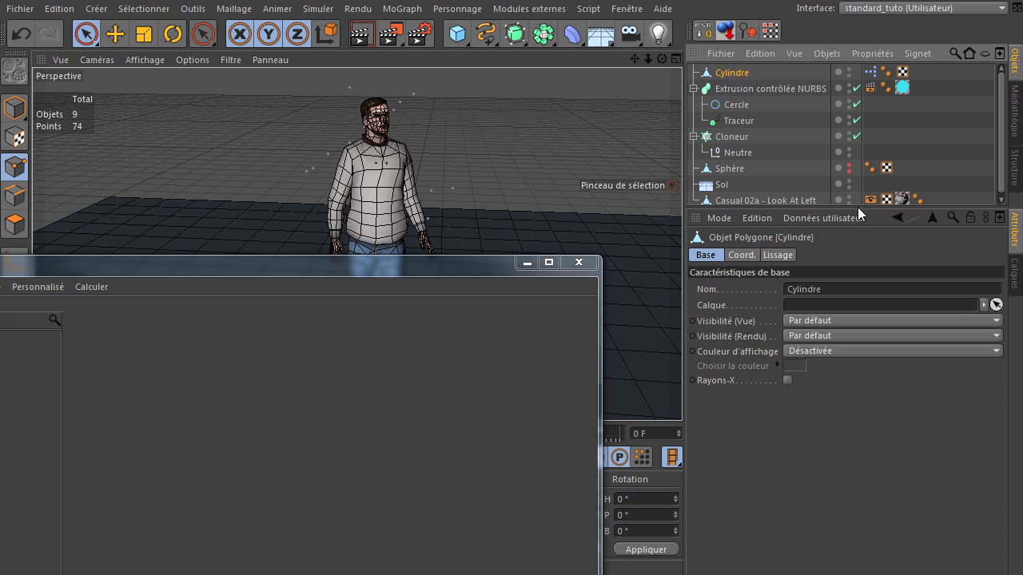
left_click_drag(862, 214, 863, 305)
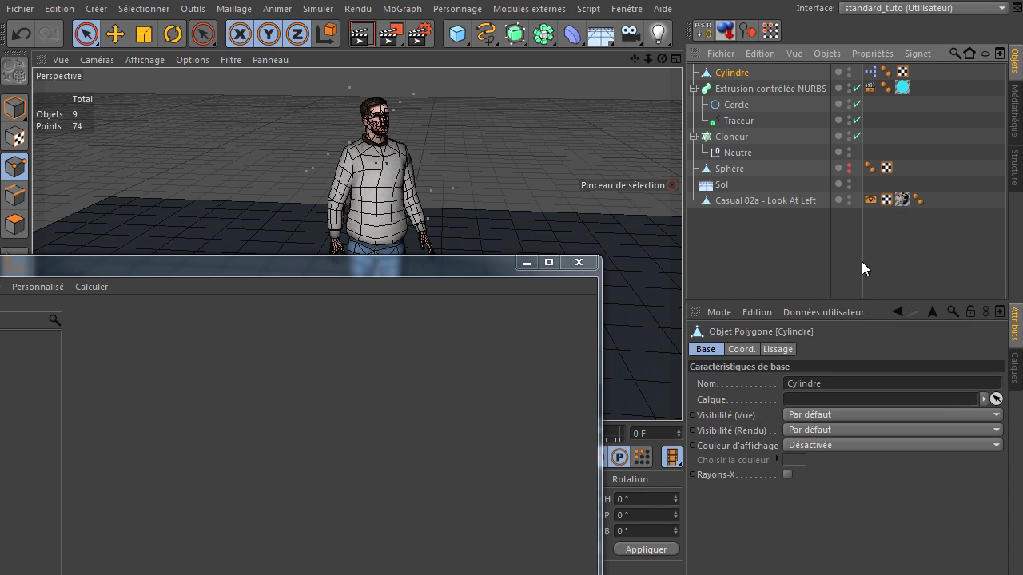
left_click(849, 198)
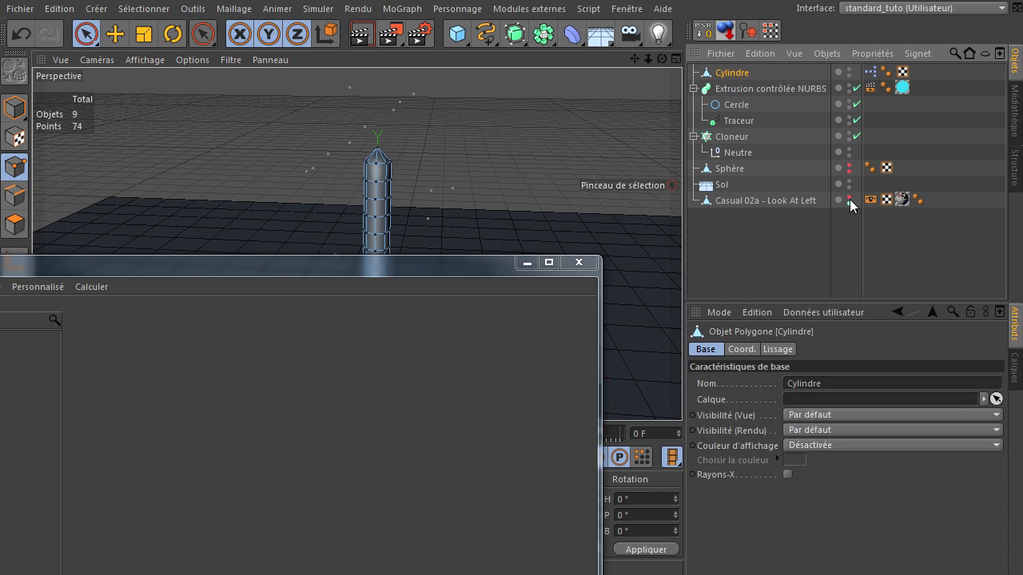
left_click_drag(394, 274, 546, 427)
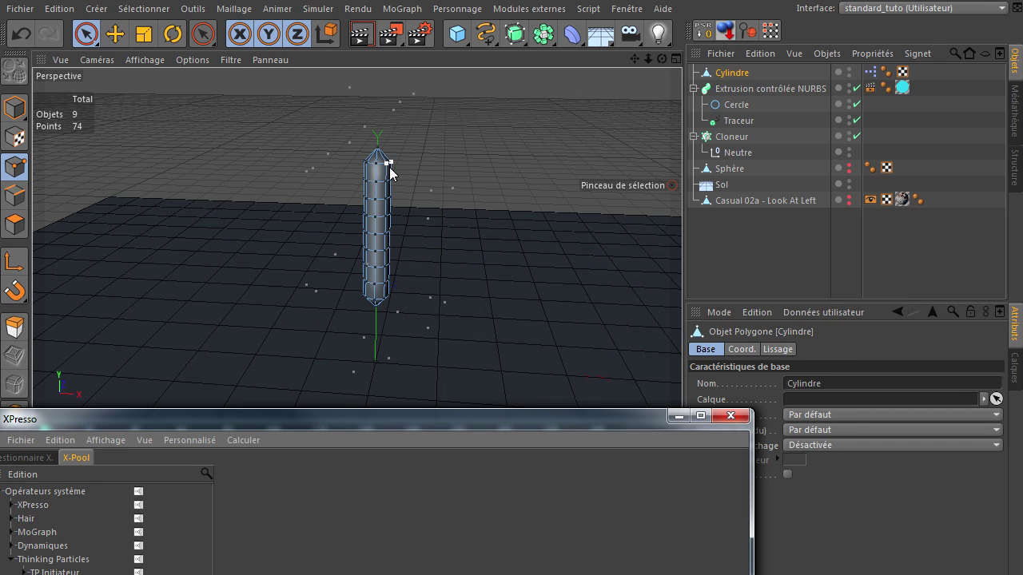
- Apply Optimiser to all points of the Cylindre and clear the point selection
left_click(716, 70)
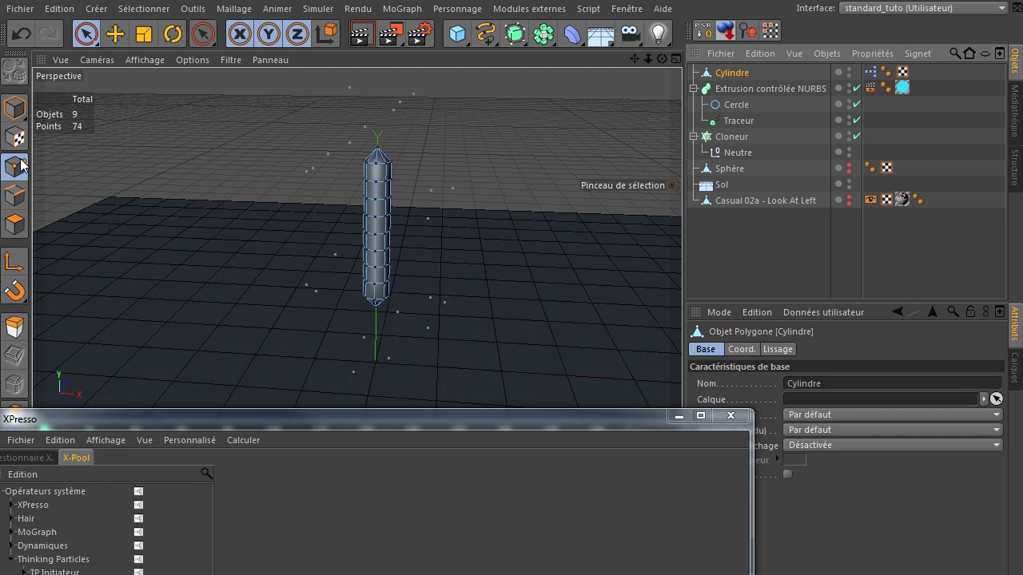
key("ctrl+a")
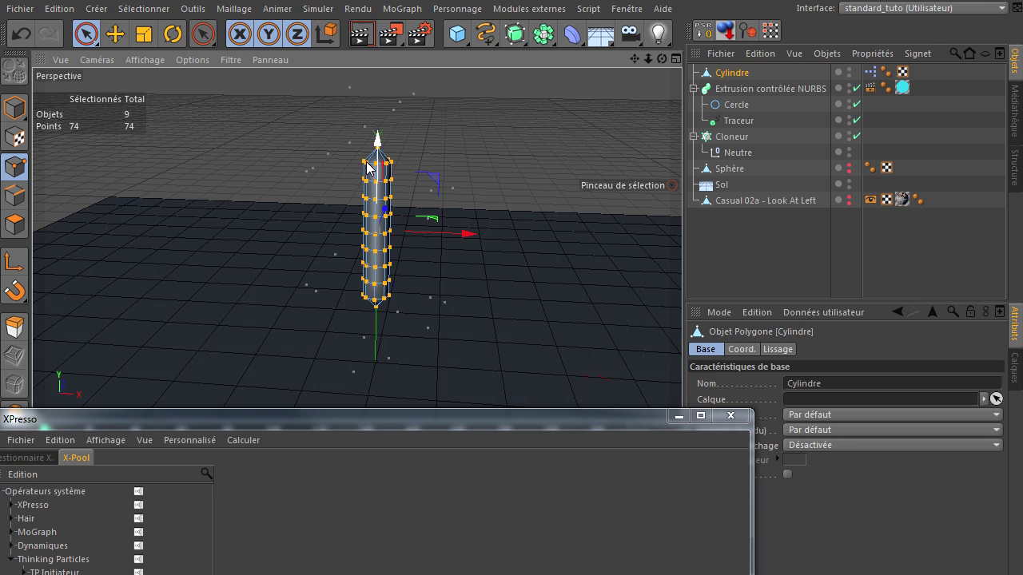
right_click(433, 154)
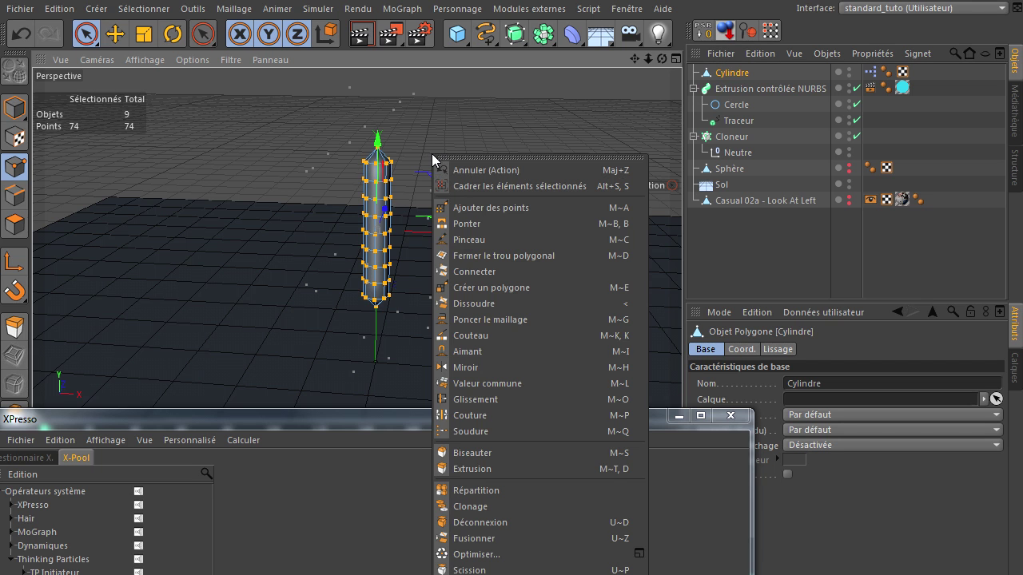
left_click(461, 554)
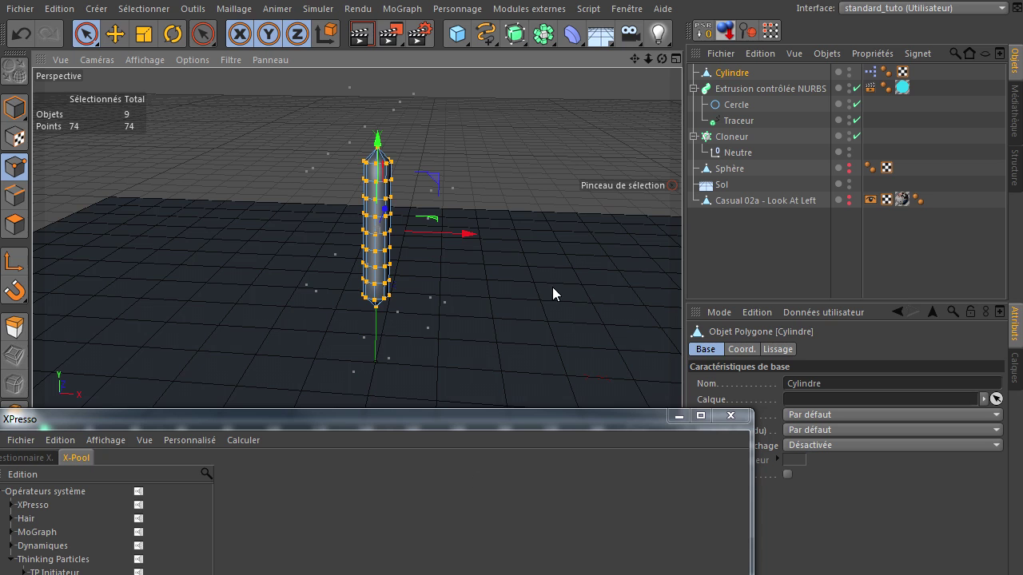
left_click(543, 150)
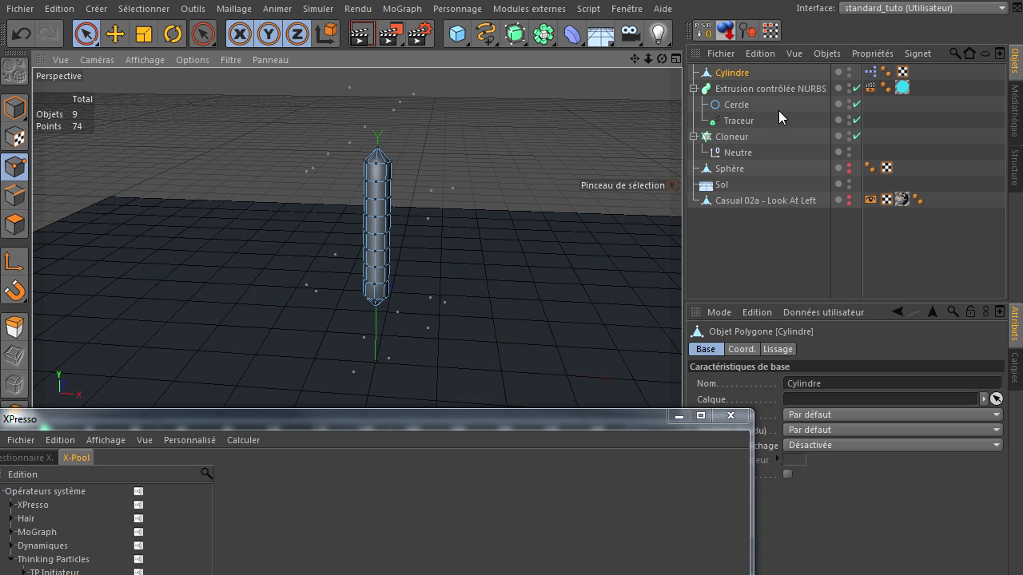
- Hide the Cylindre in view and render, and toggle the Casual 02a - Look At Left figure on and back off
left_click(849, 71)
left_click(850, 71)
left_click(849, 77)
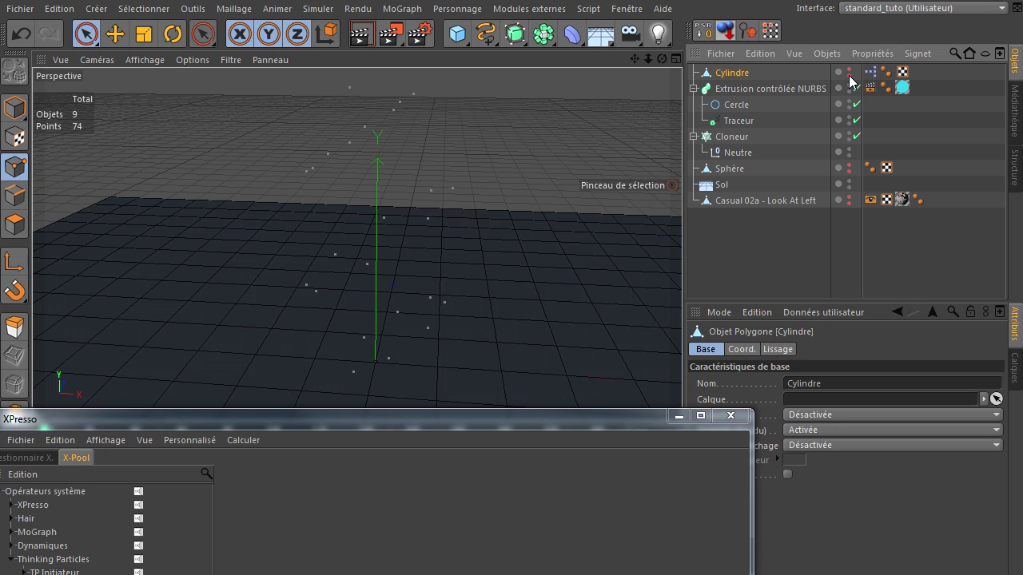
left_click(849, 203)
left_click(849, 197)
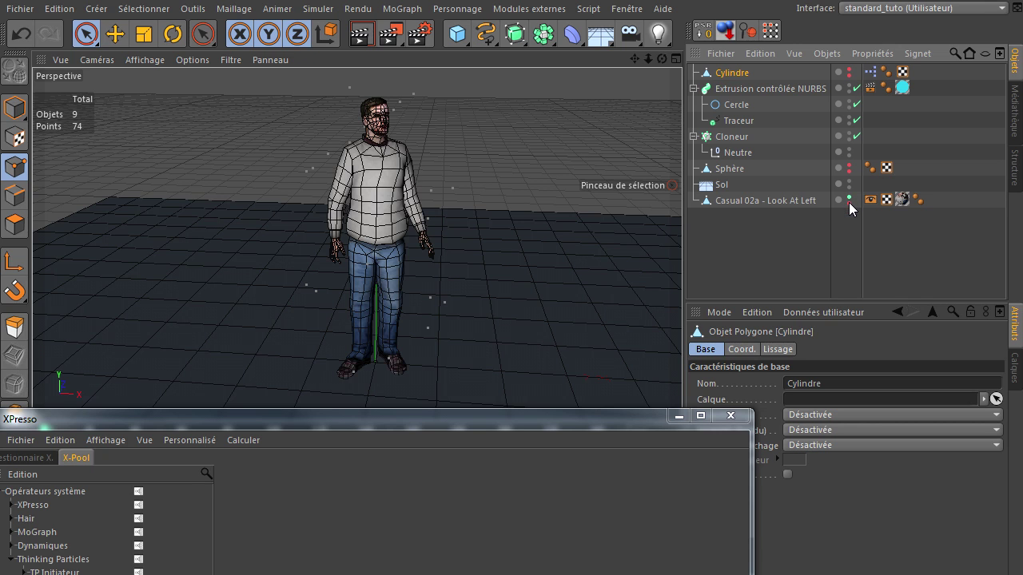
left_click(849, 197)
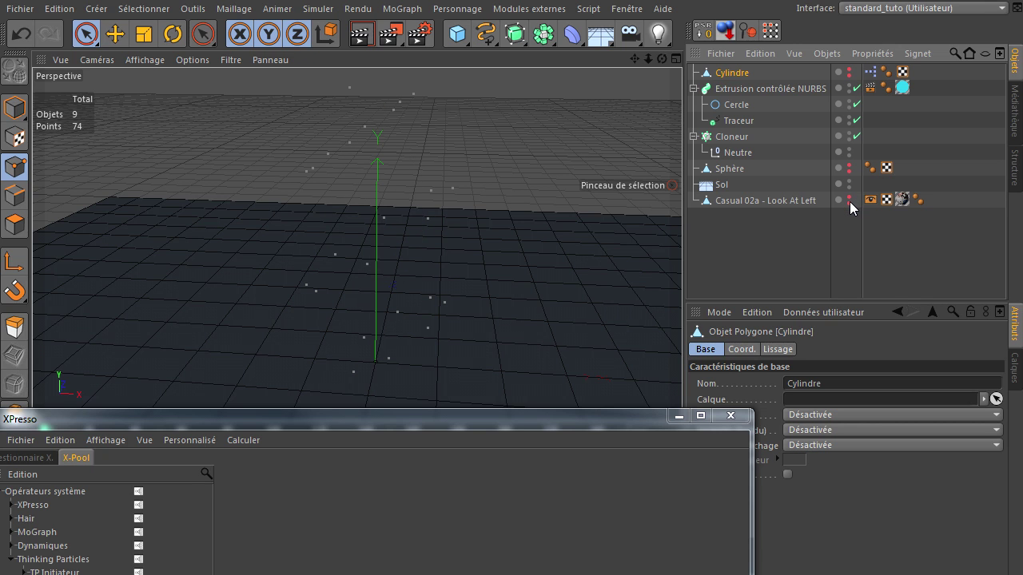
- Reopen the Cylindre's XPresso, assign Cylindre as the Objet of the P Ondes de matière node, and close the editor
left_click_drag(391, 417, 407, 225)
double_click(869, 73)
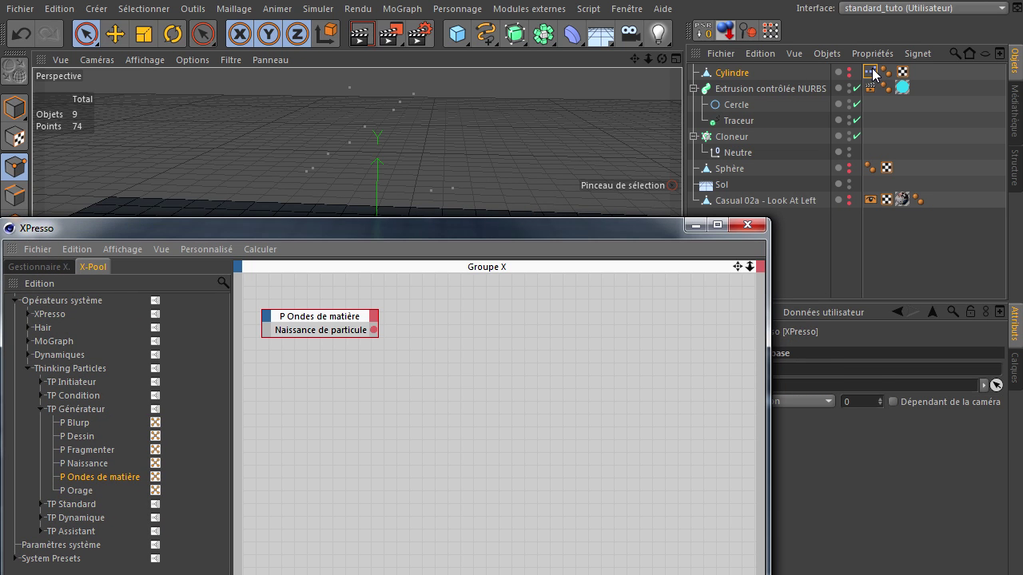
left_click_drag(431, 224, 284, 171)
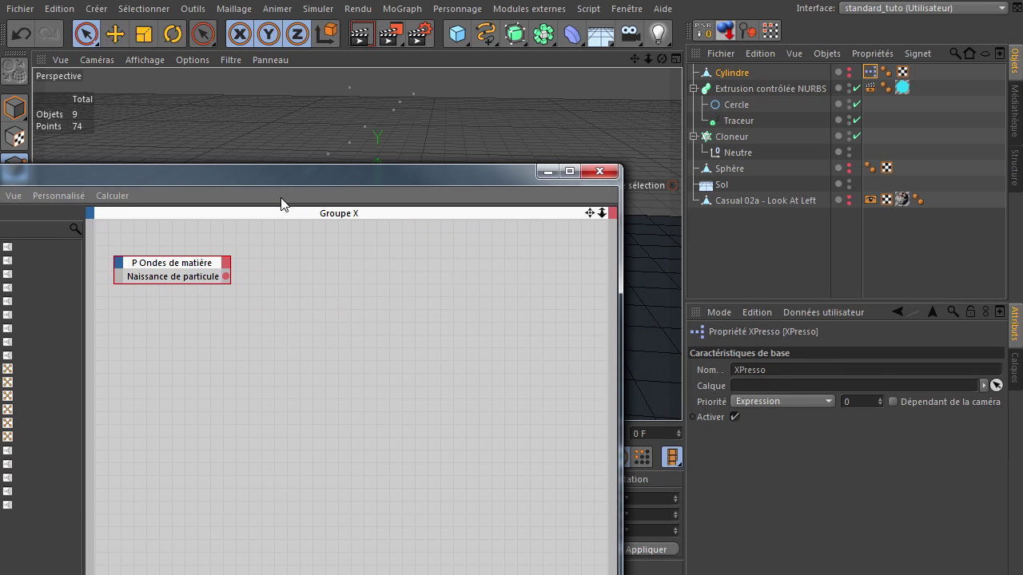
left_click(159, 272)
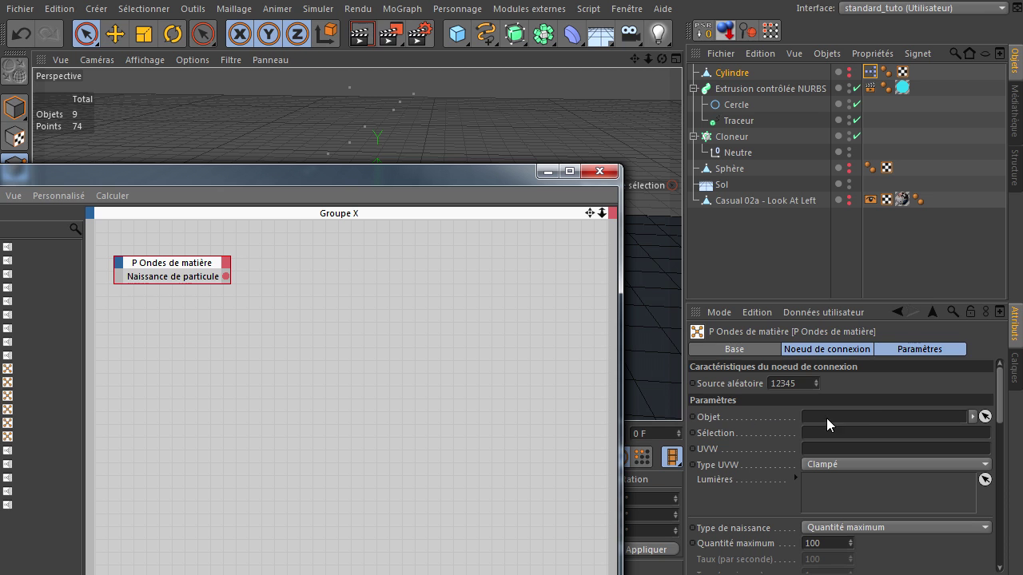
left_click_drag(861, 379, 839, 418)
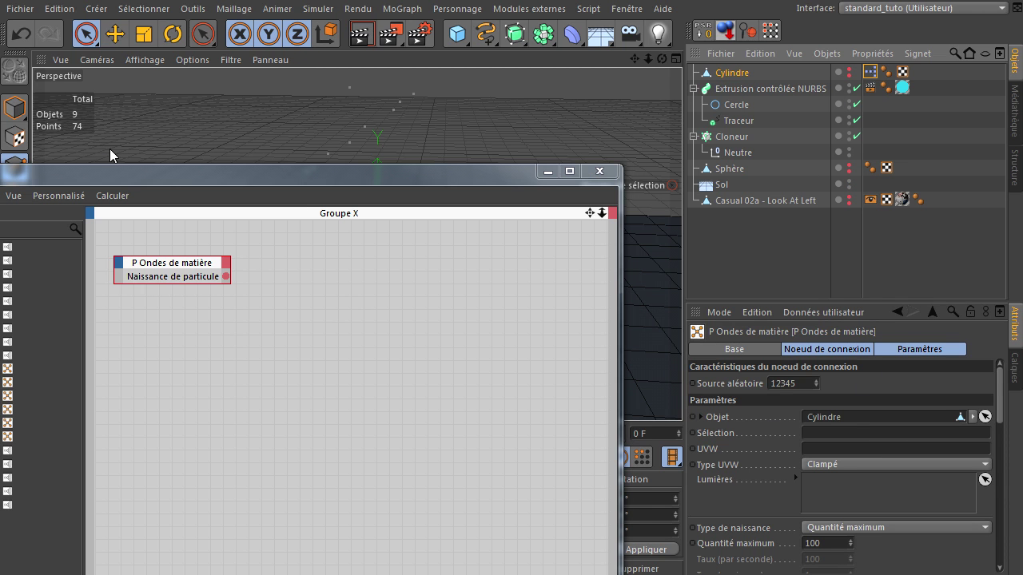
left_click(600, 171)
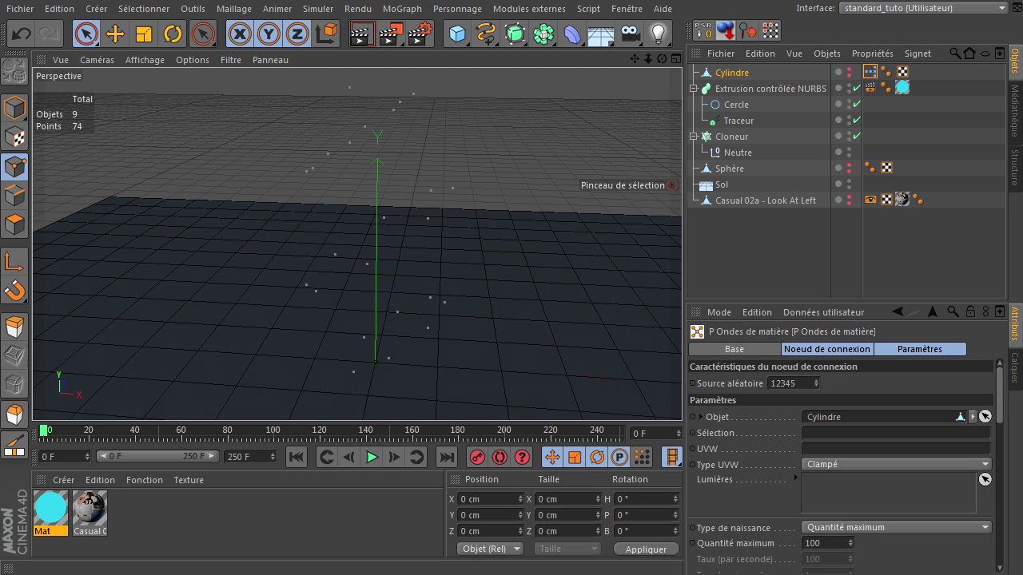
- Play the animation to frame 39 to preview the particle emission, with the attributes area enlarged
left_click_drag(752, 300, 729, 159)
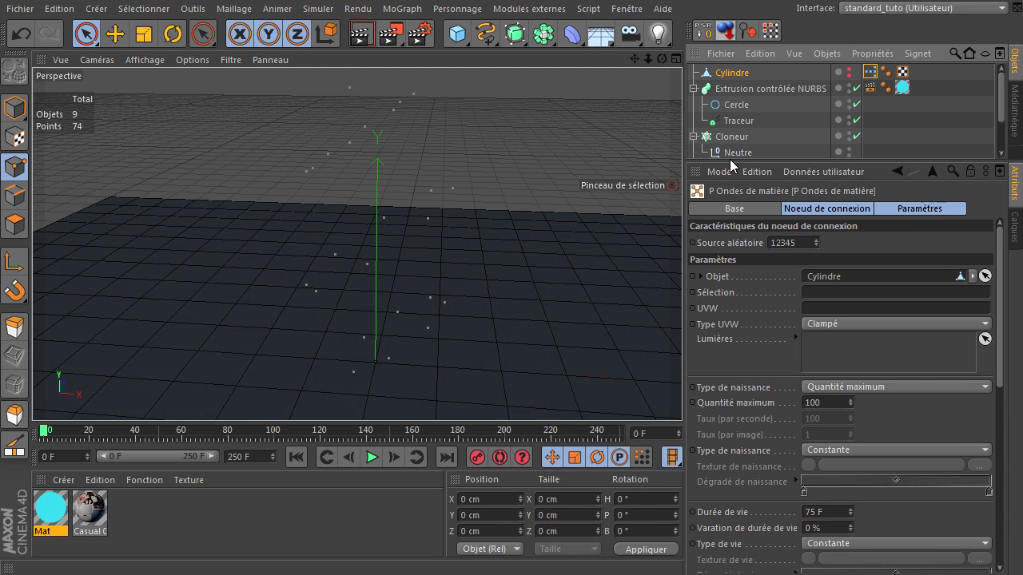
left_click(370, 458)
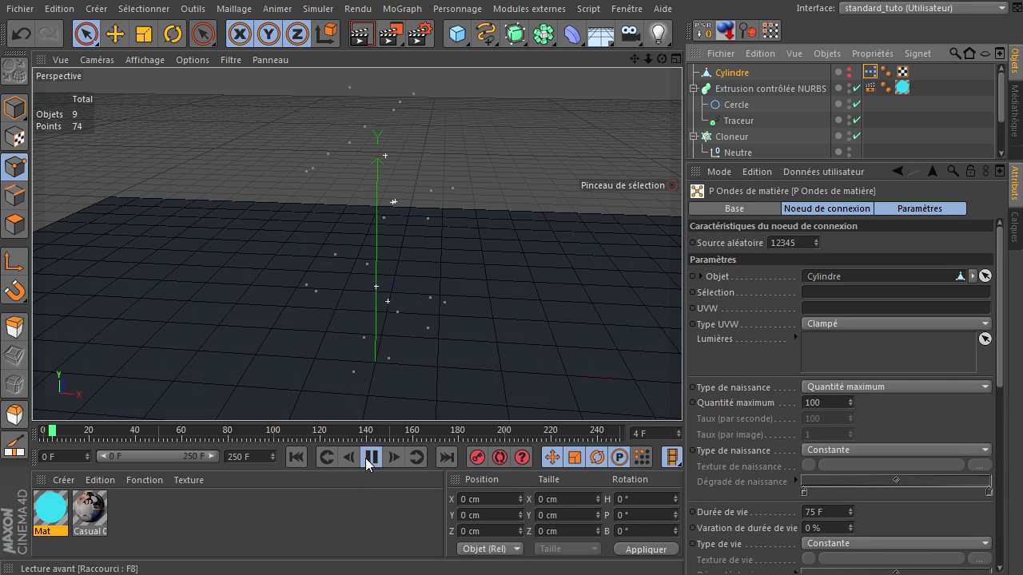
left_click(370, 458)
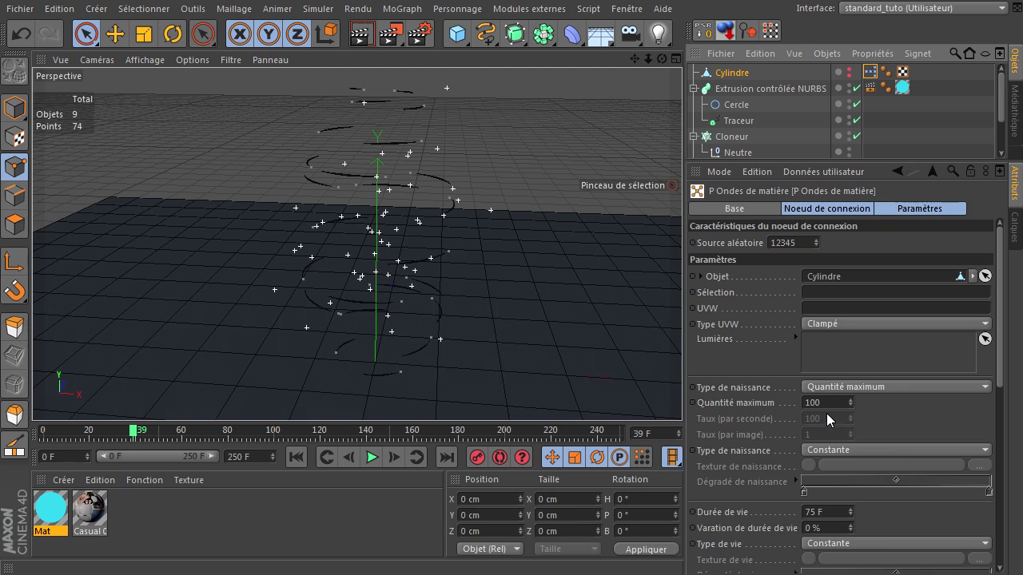
- Set the P Ondes de matière birth type to Taux (par image) with a rate of 10, and replay the animation from the start
left_click(857, 388)
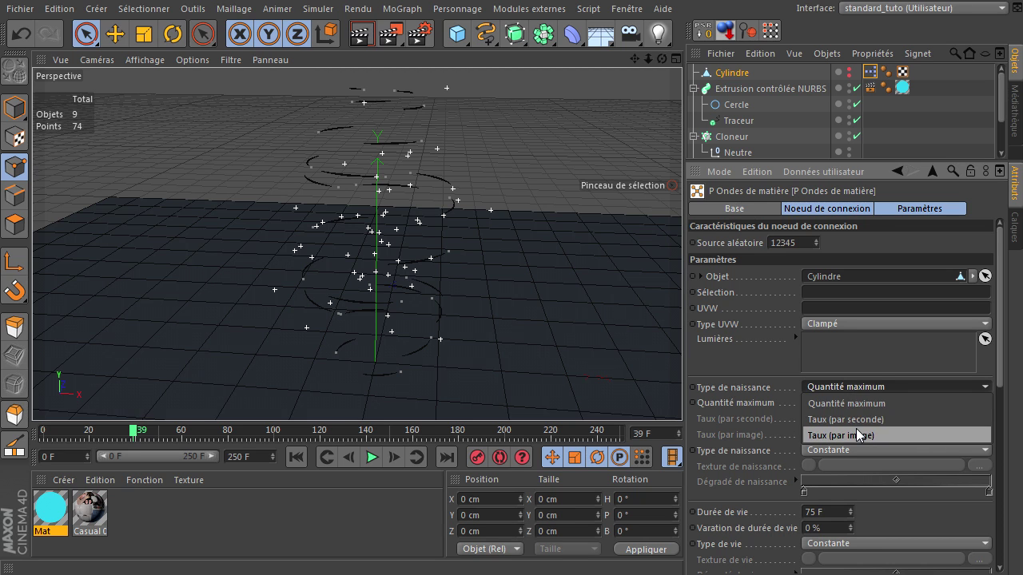
left_click(856, 429)
left_click(830, 433)
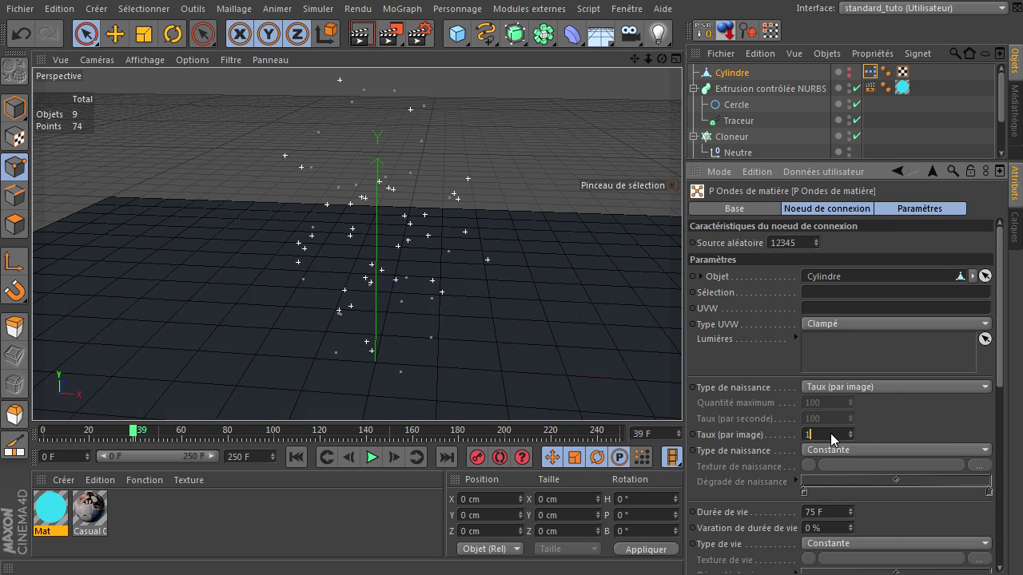
type("0")
key("Return")
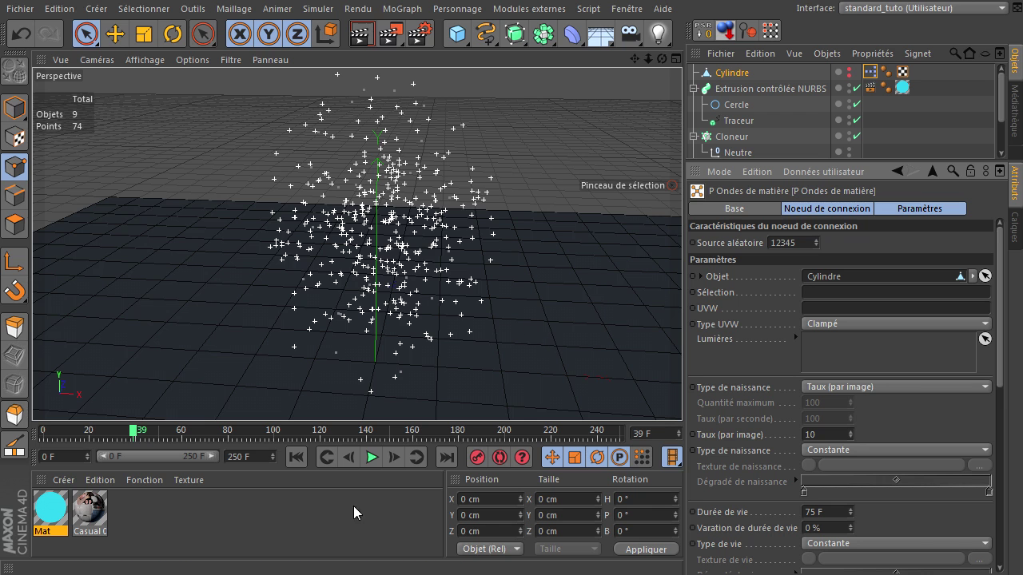
left_click(296, 457)
left_click(372, 457)
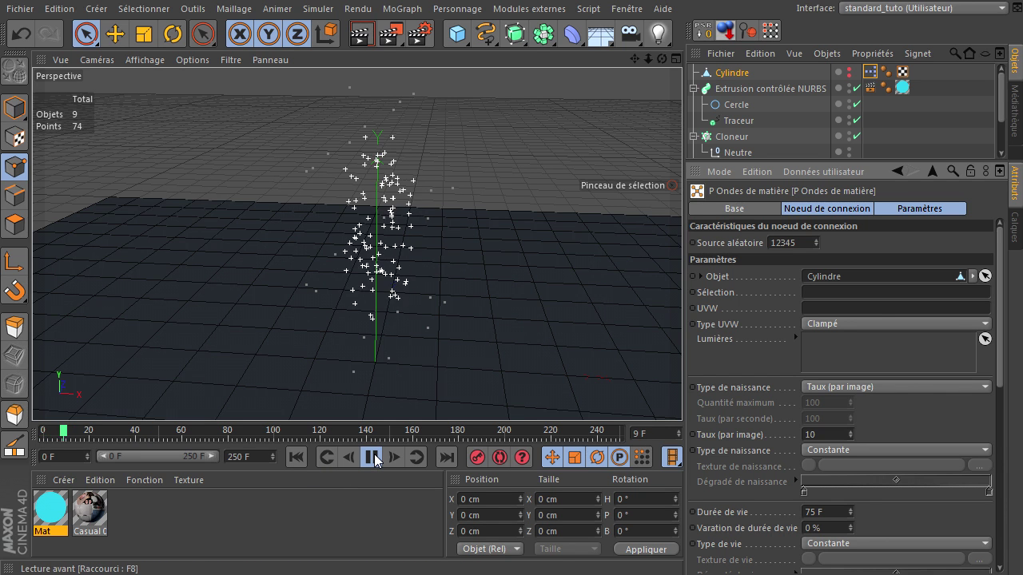
left_click(373, 457)
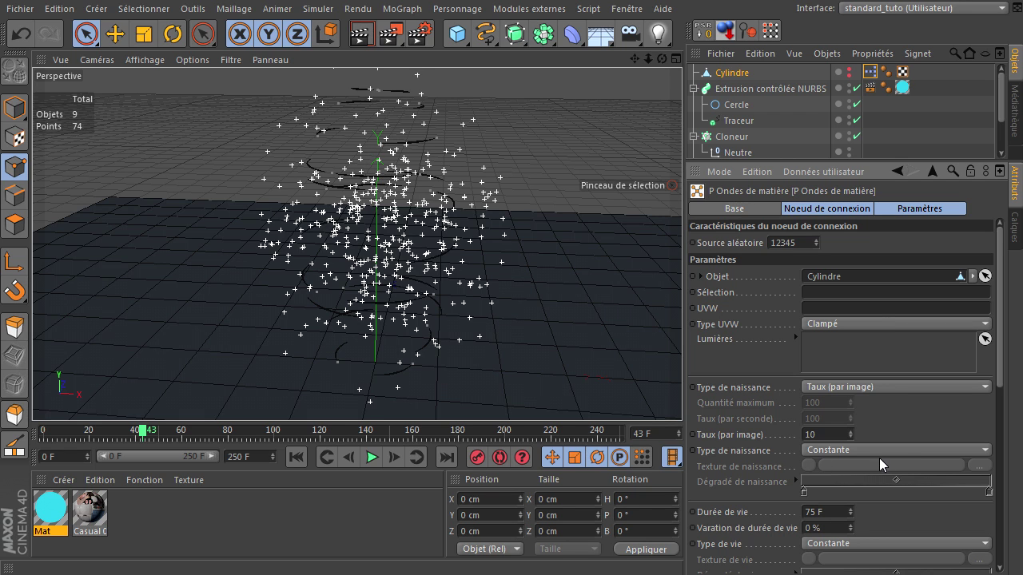
- Set the particles' Vitesse to 20 and replay the animation from the start
left_click_drag(847, 159, 849, 107)
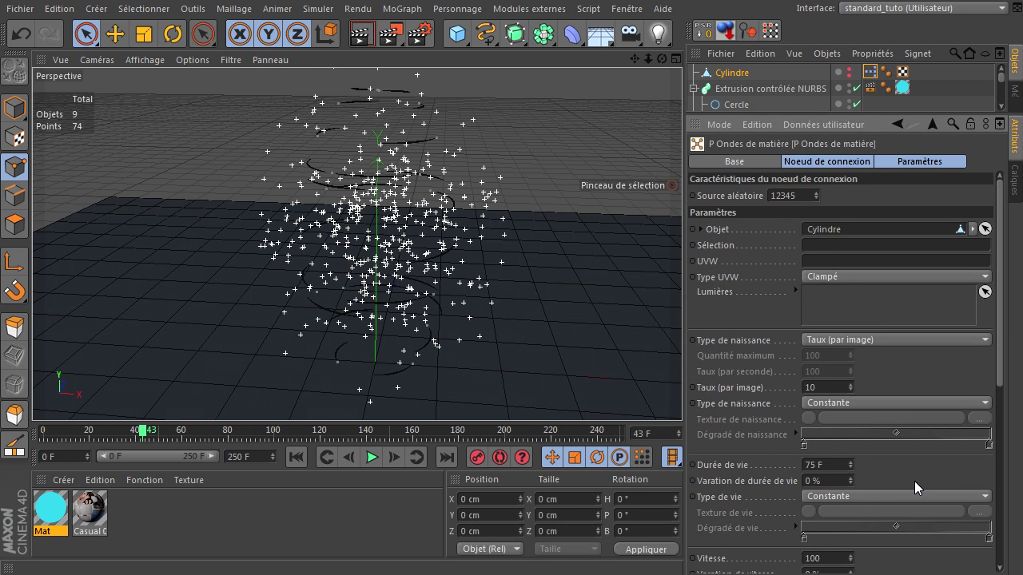
left_click_drag(999, 386, 998, 453)
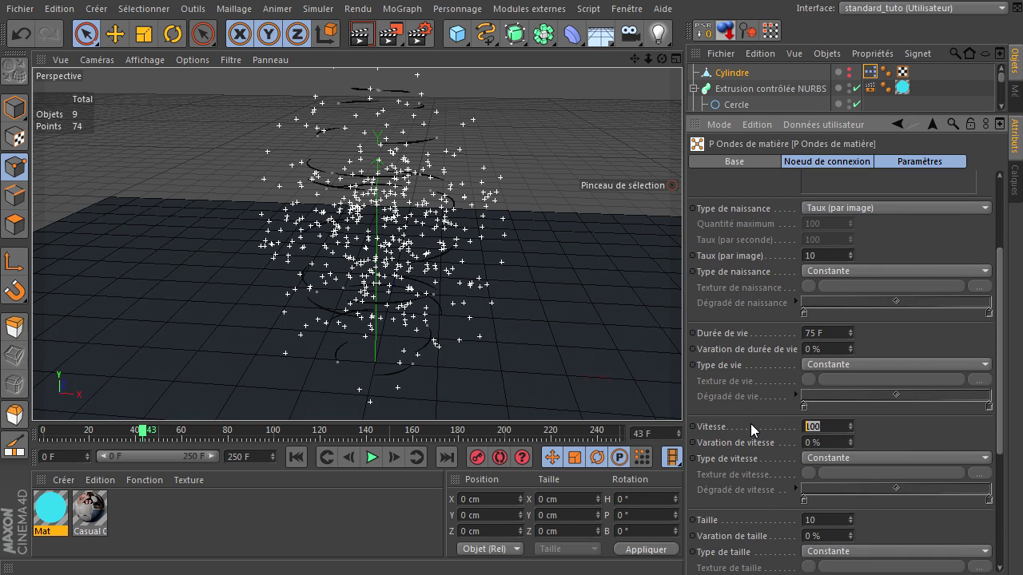
type("20")
key("Return")
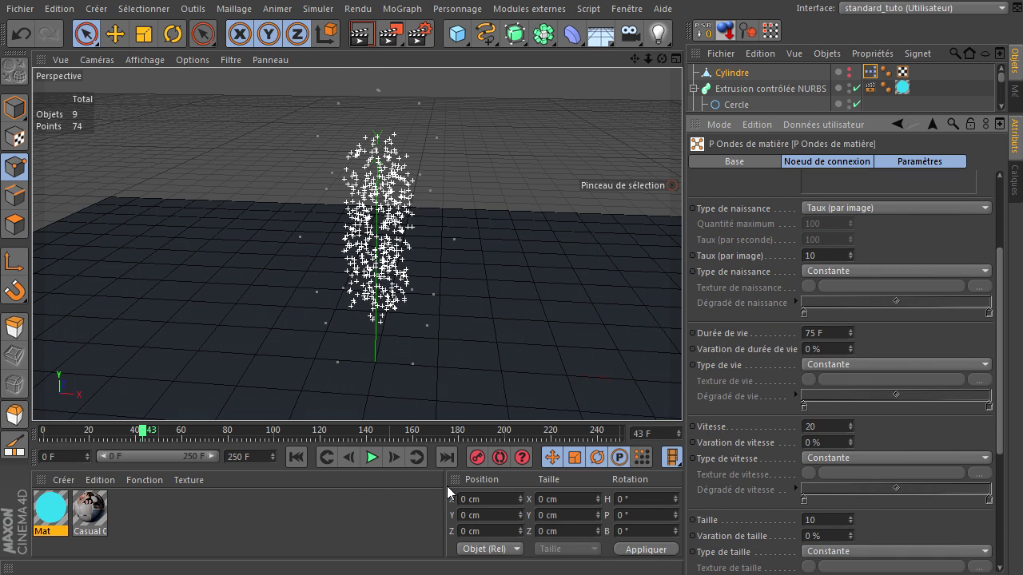
left_click(296, 457)
left_click(372, 457)
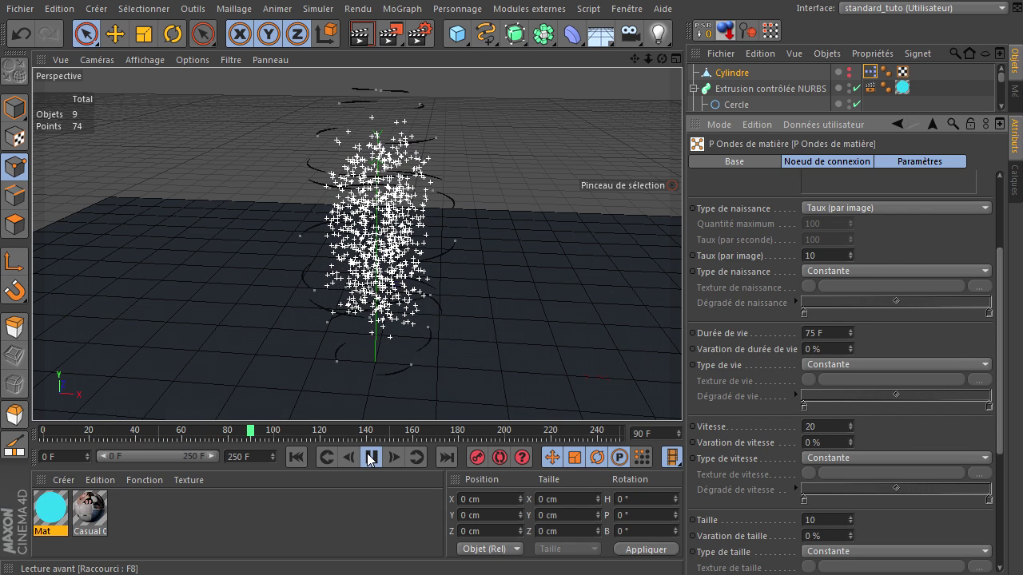
- Set the particles' Durée de vie to 60 frames while the animation plays
left_click(833, 333)
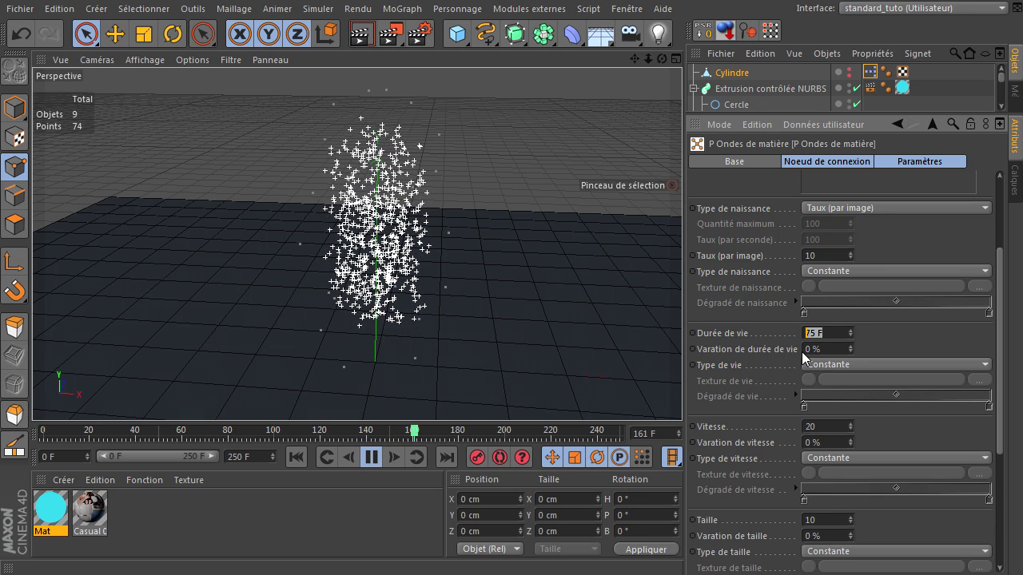
type("60")
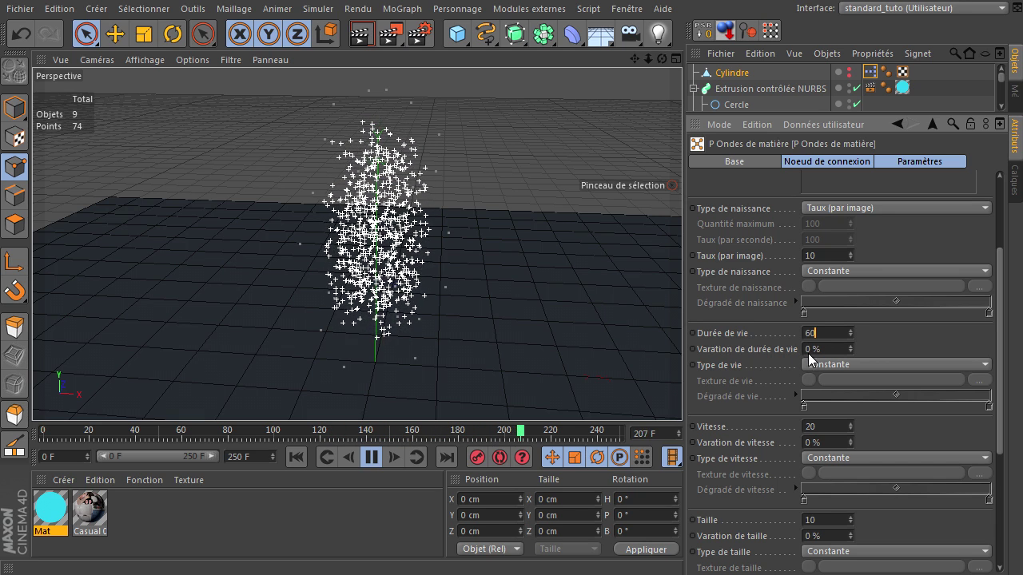
left_click(384, 538)
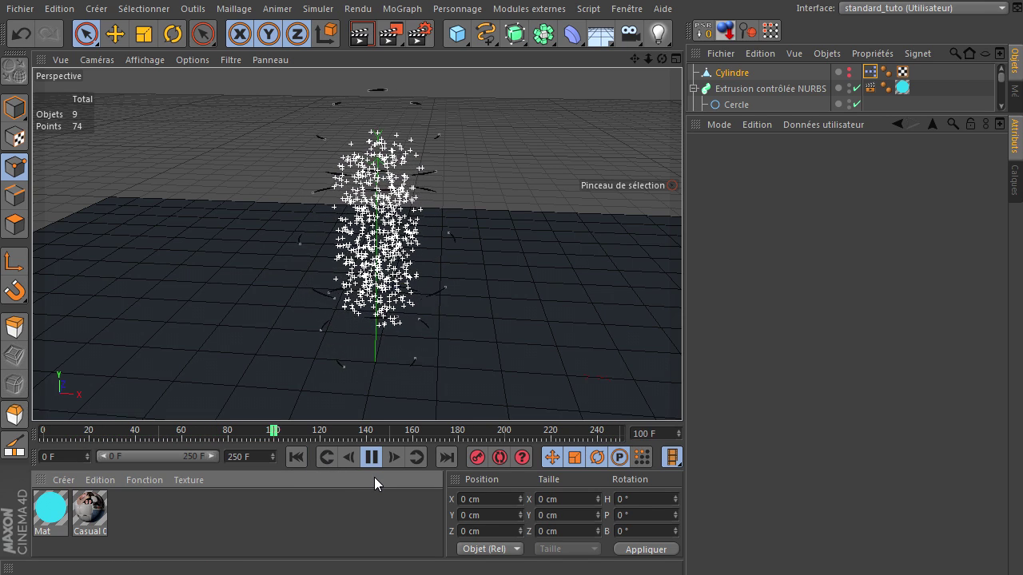
- Reopen the Cylindre's XPresso, select the P Ondes de matière node, and set its Vitesse to 30
left_click(900, 88)
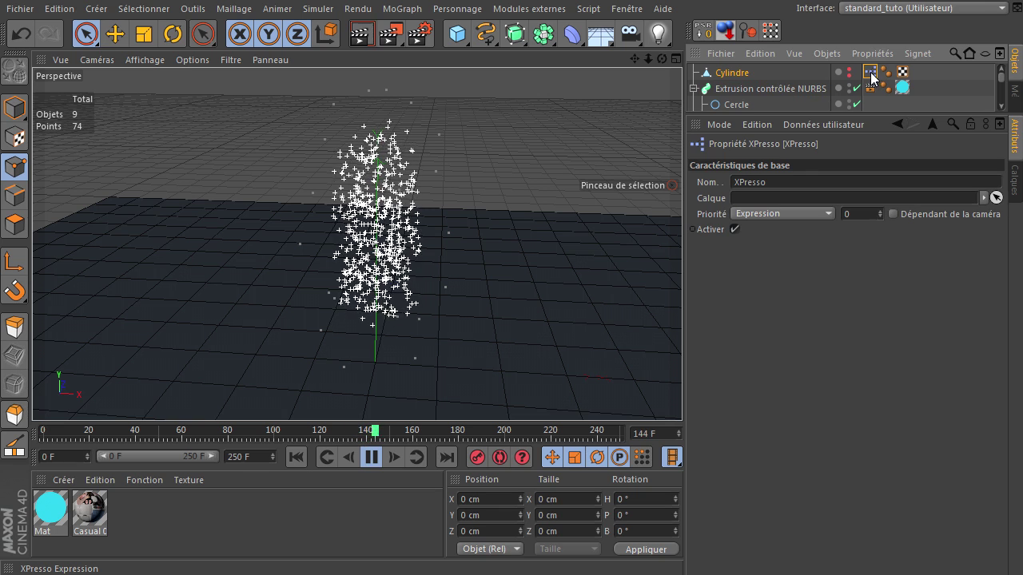
double_click(900, 88)
left_click_drag(286, 187, 115, 206)
left_click(145, 291)
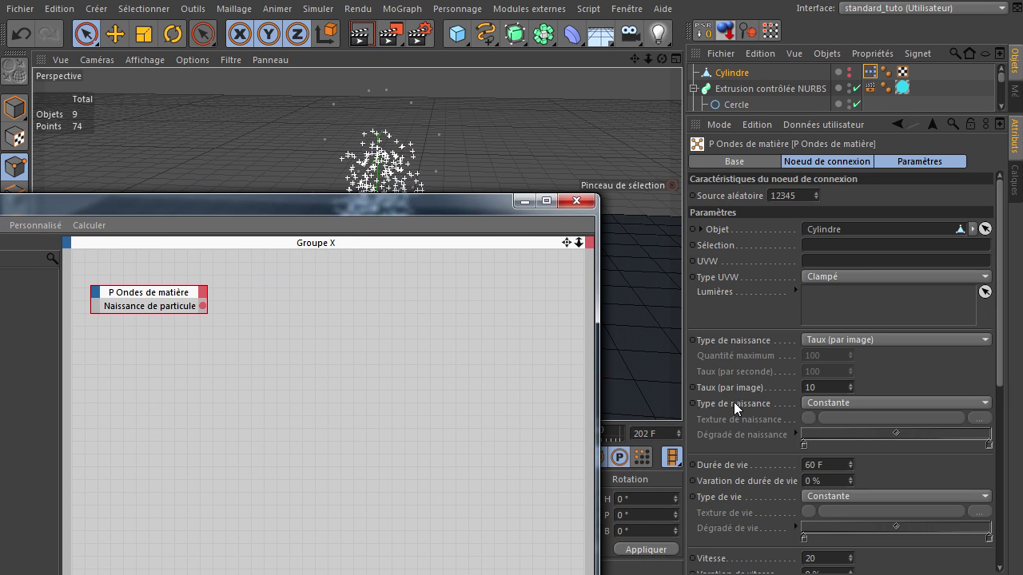
left_click(827, 558)
type("30")
key("Return")
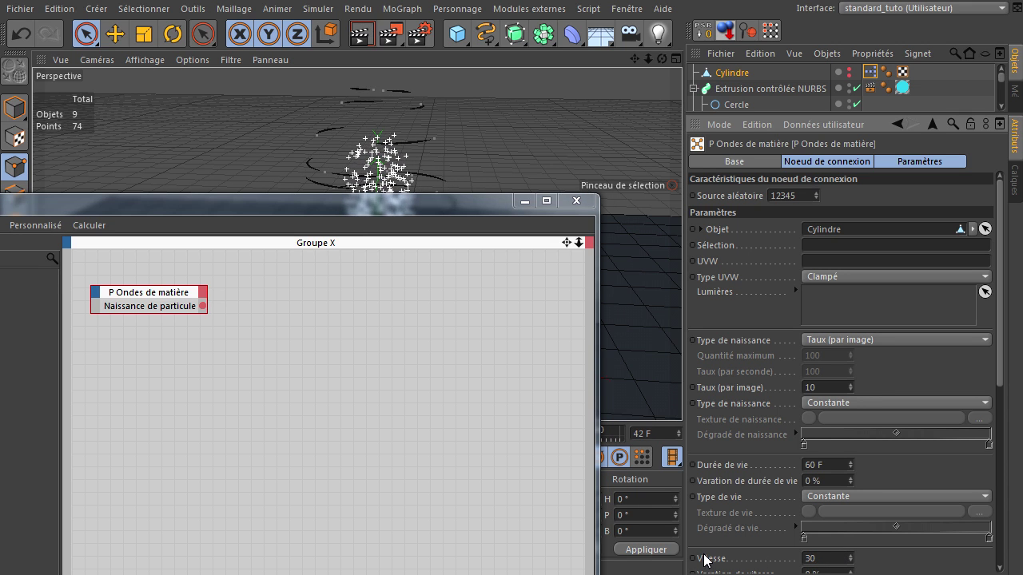
- Set the P Ondes de matière Vitesse to 40 and review the emission with the XPresso window moved off the viewport
left_click(825, 557)
type("40")
key("Return")
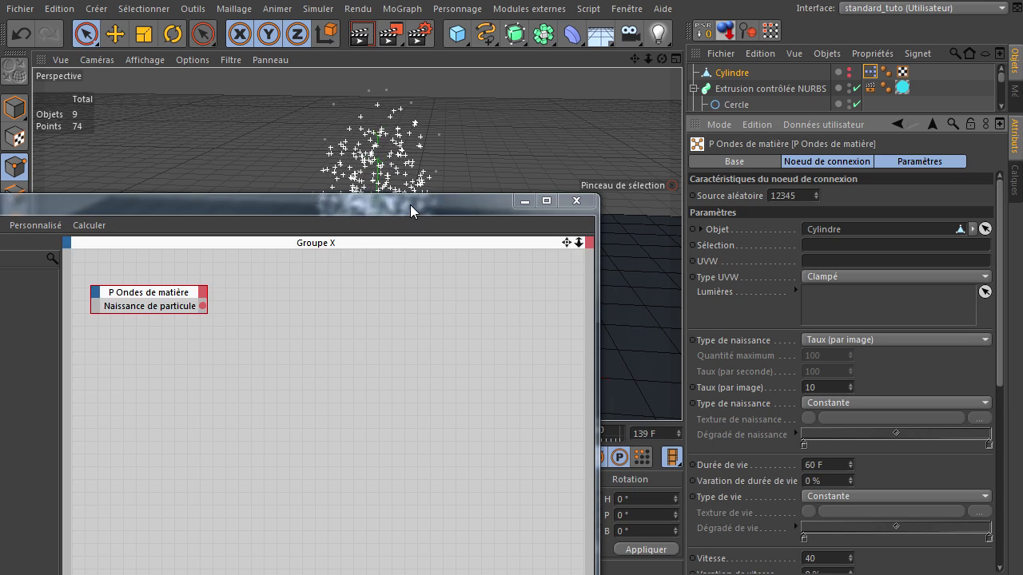
left_click_drag(410, 204, 486, 517)
left_click(304, 455)
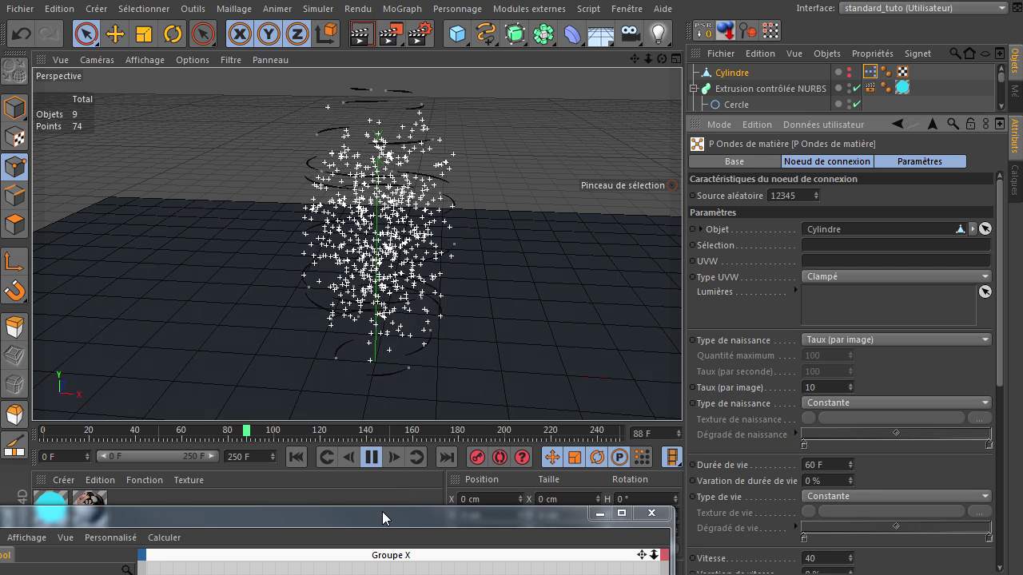
- Add a P Groupe node from TP Standard to the XPresso graph, beside the P Ondes de matière node
left_click_drag(367, 517, 512, 72)
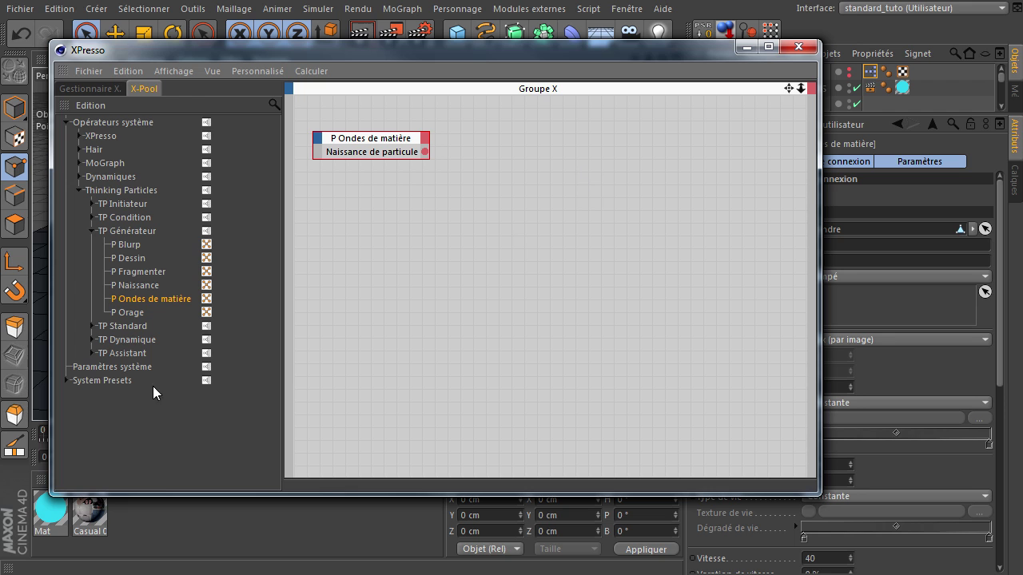
left_click(89, 326)
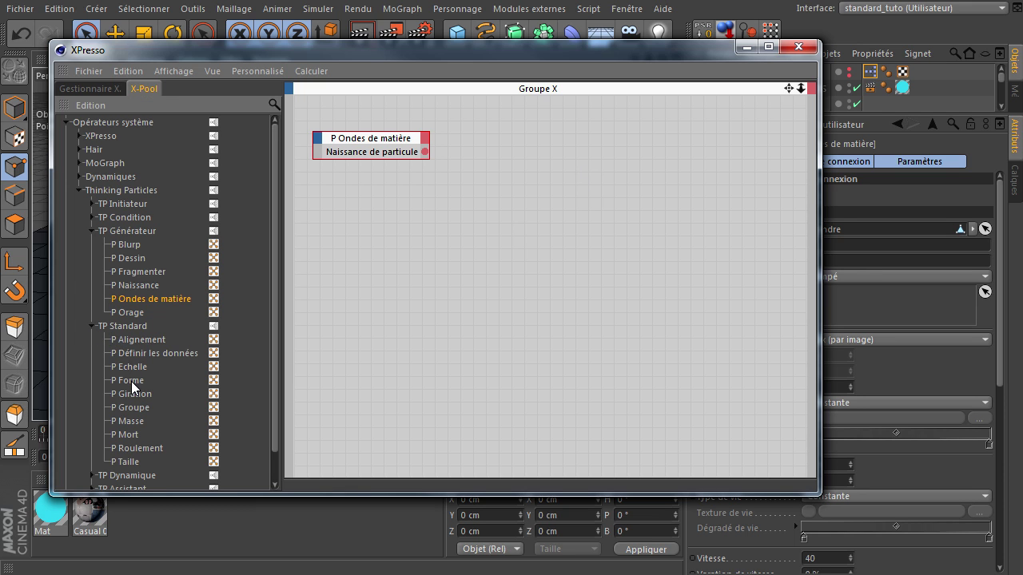
left_click_drag(608, 159, 589, 160)
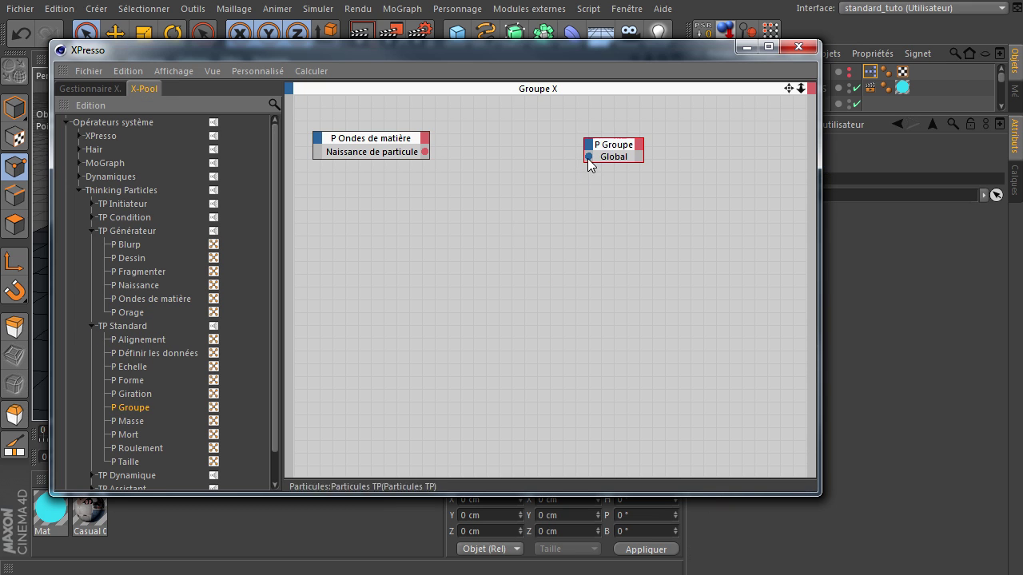
- Open the Thinking Particles settings and add a new particle group under Global
left_click_drag(516, 56, 590, 233)
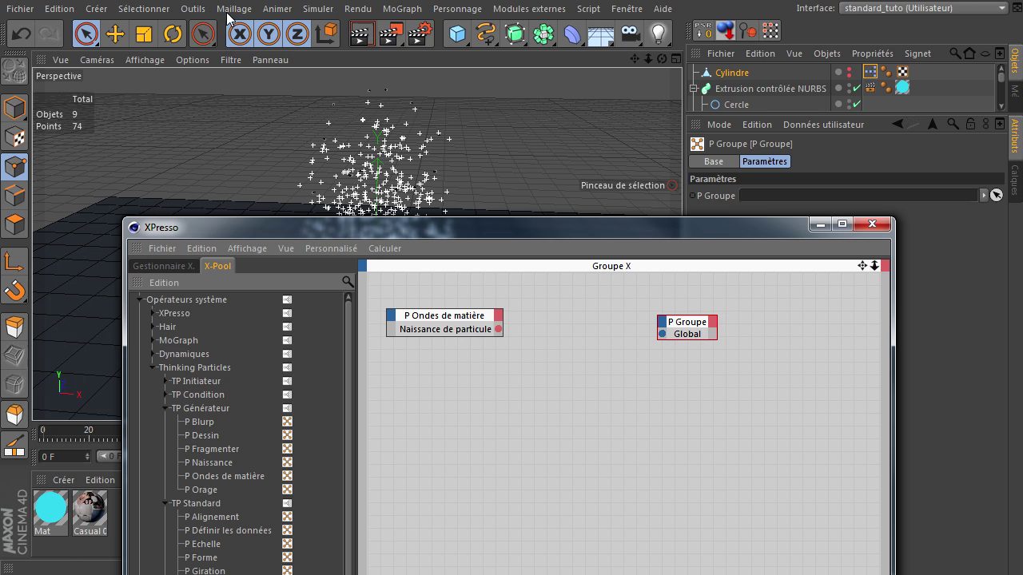
left_click(154, 11)
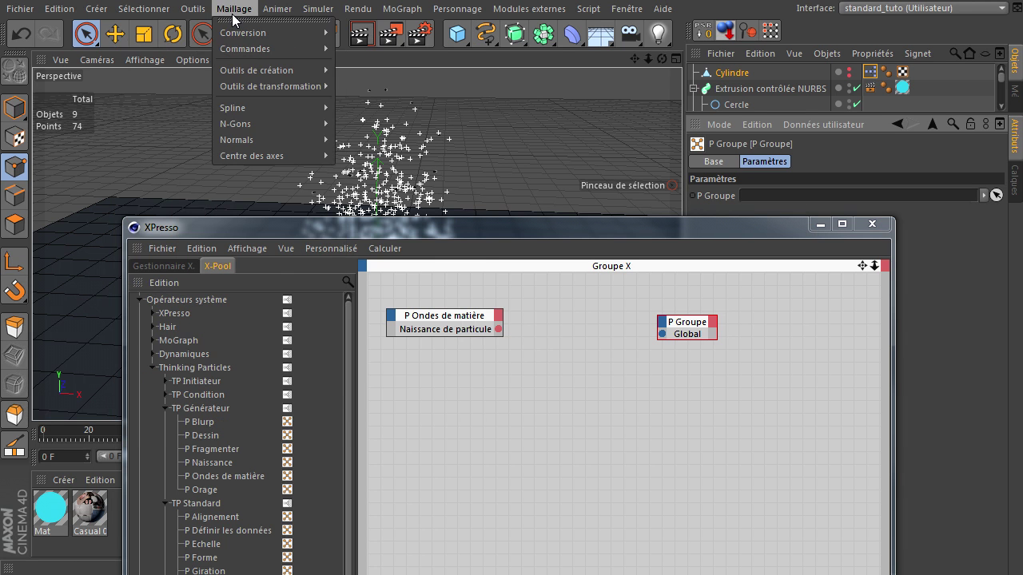
mouse_move(318, 9)
mouse_move(330, 94)
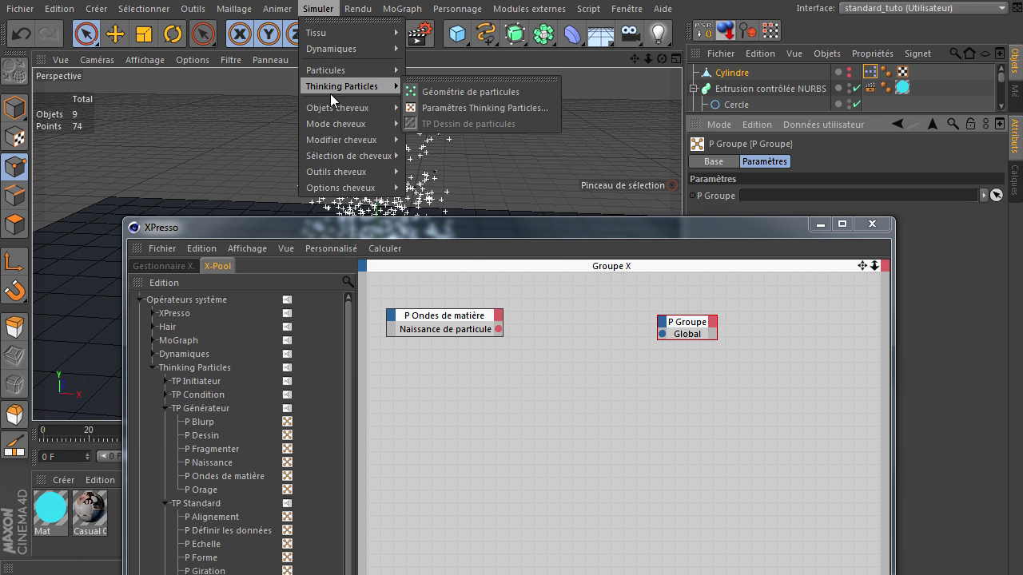
left_click(456, 109)
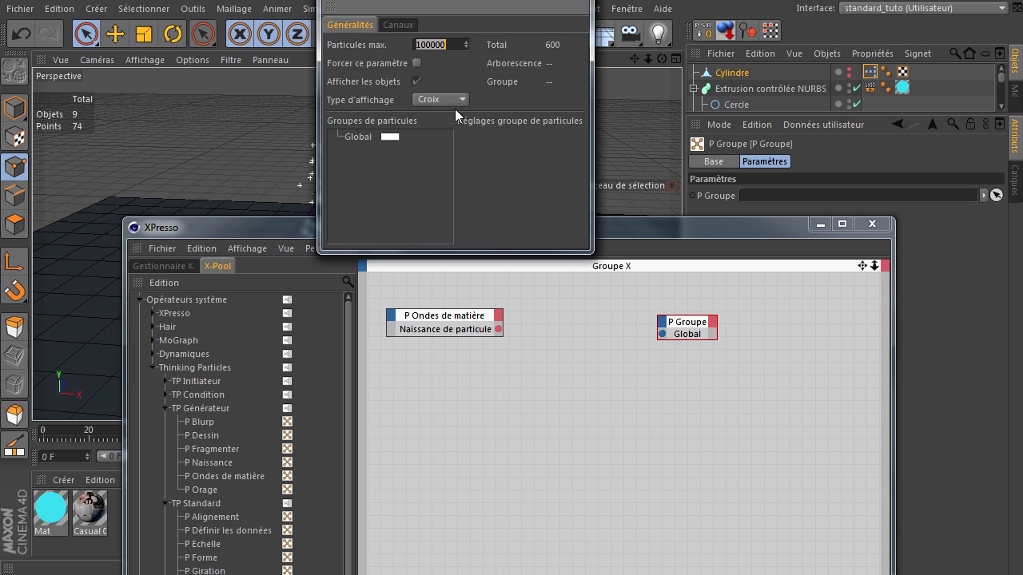
left_click_drag(439, 3, 330, 96)
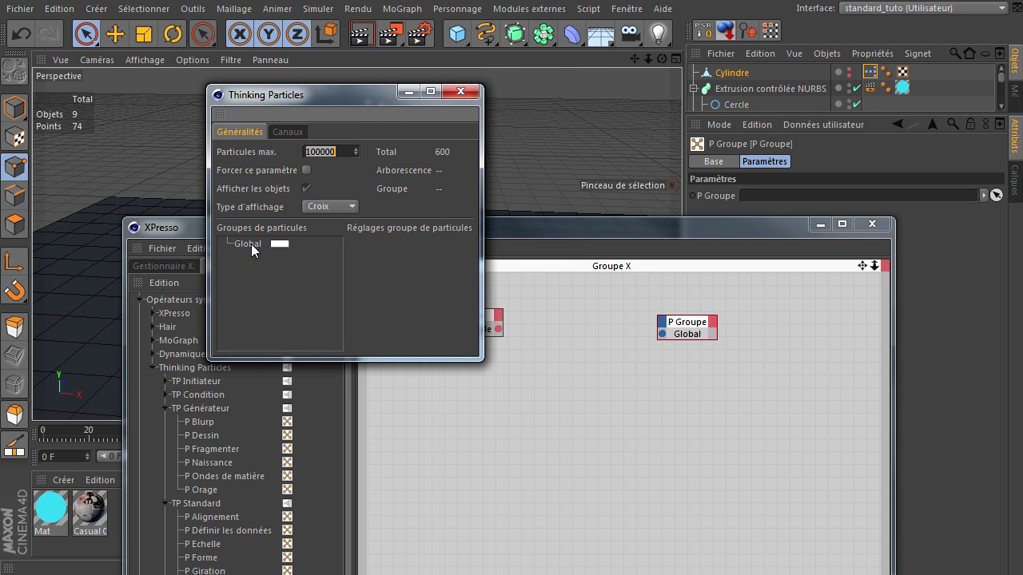
right_click(251, 244)
left_click(276, 258)
left_click(276, 266)
- Set the colour of Groupe.1 to orange, with hue 39° and RGB 255, 165, 0
double_click(304, 257)
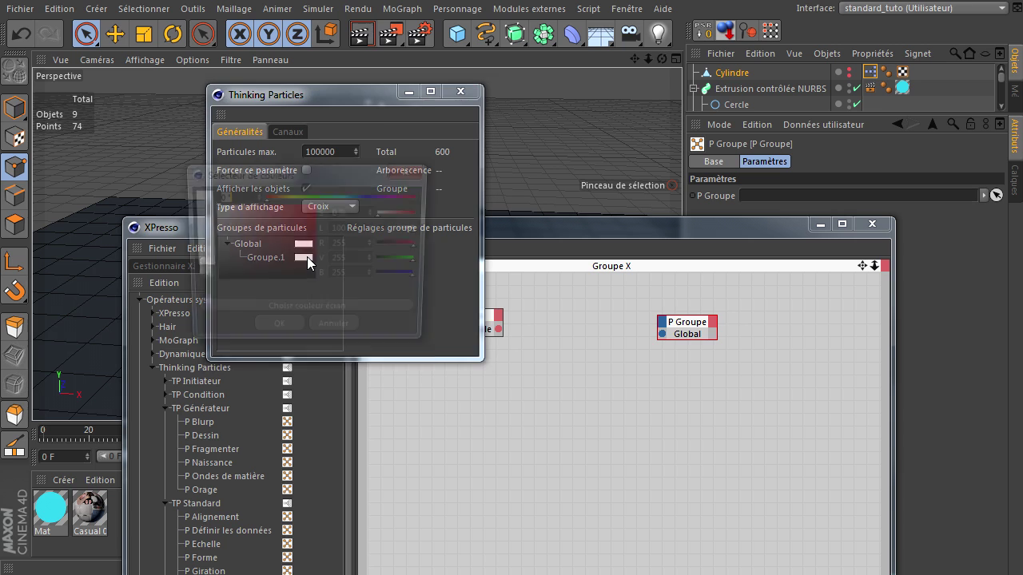
left_click_drag(322, 193, 279, 195)
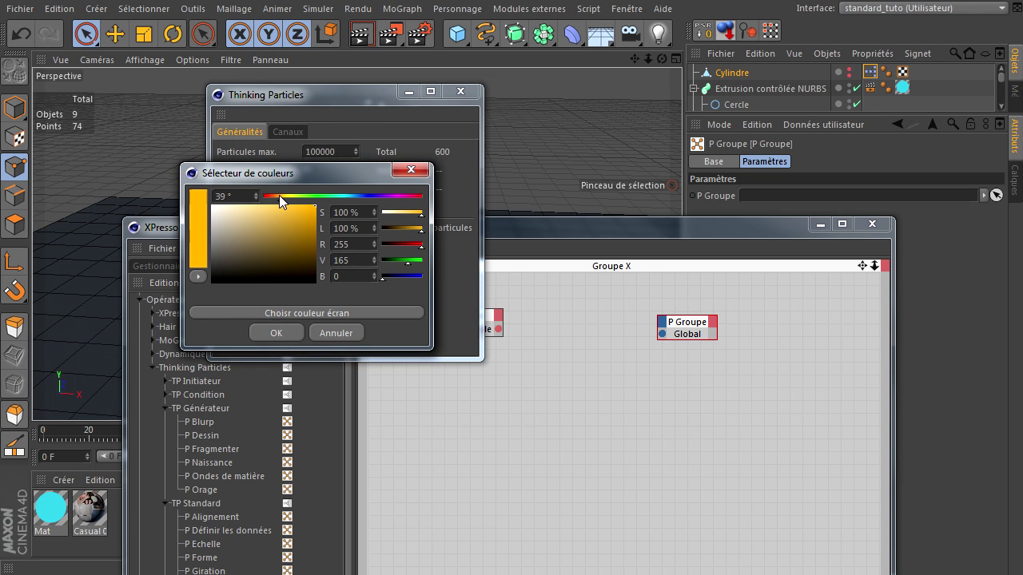
left_click(275, 333)
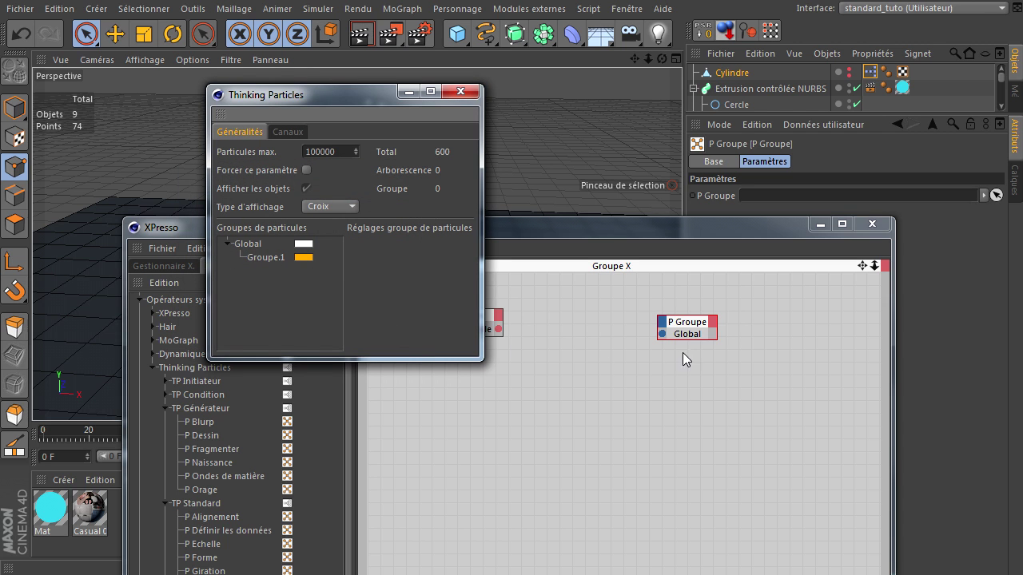
- Assign Groupe.1 to the P Groupe node in XPresso, moving the Thinking Particles window out of the way
left_click_drag(700, 335, 694, 334)
left_click_drag(368, 94, 186, 60)
left_click(502, 381)
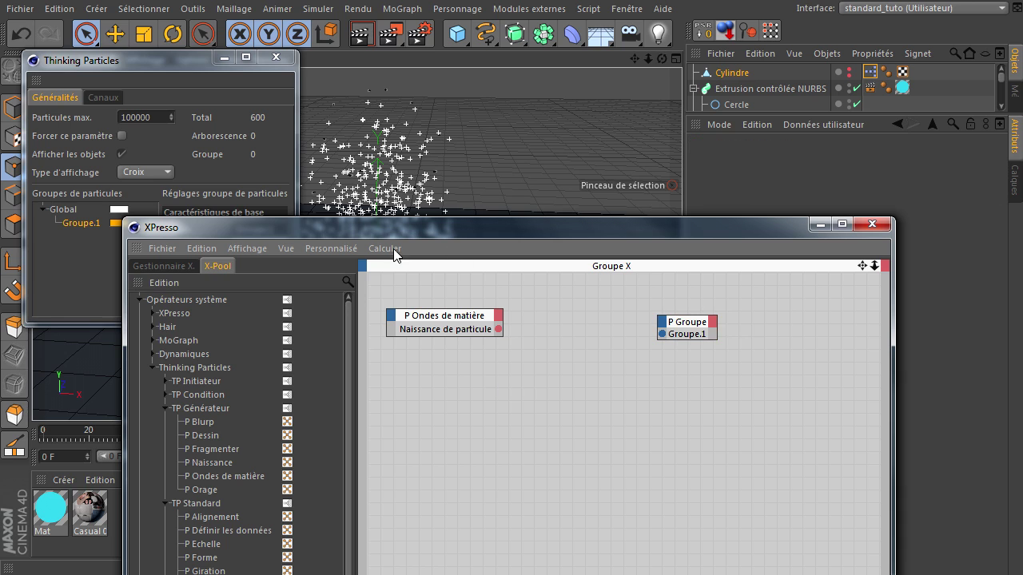
- Add a P Conduit node from TP Initiateur below P Ondes de matière, assign Groupe.1 to it, and close the Thinking Particles settings
left_click(164, 381)
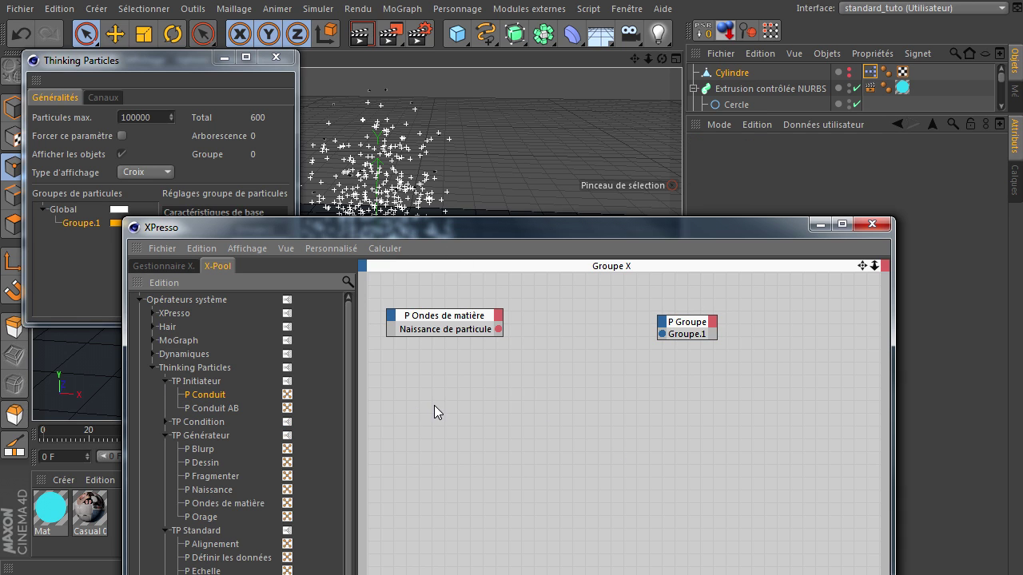
left_click_drag(433, 406, 434, 405)
left_click(63, 252)
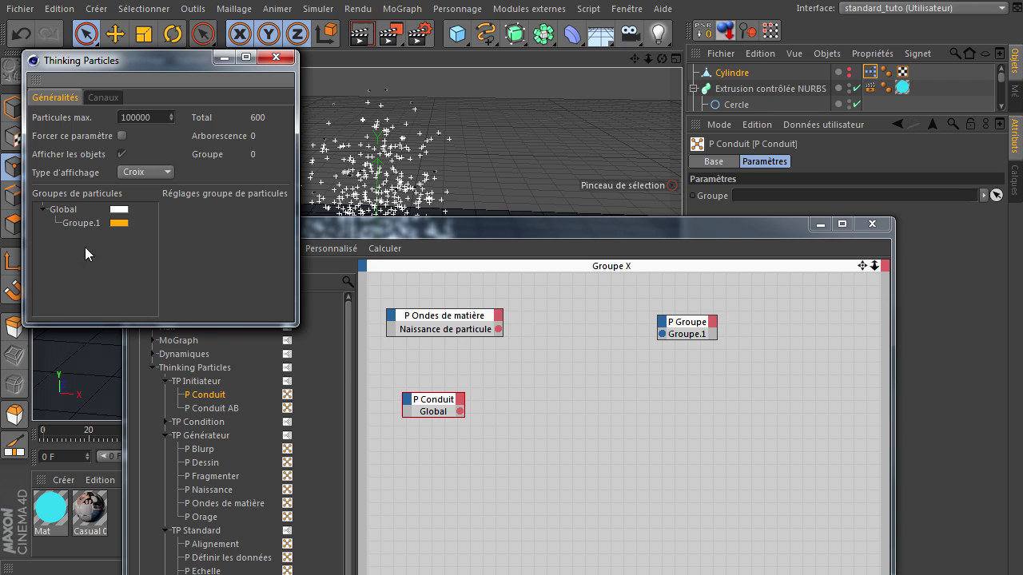
left_click_drag(81, 223, 432, 410)
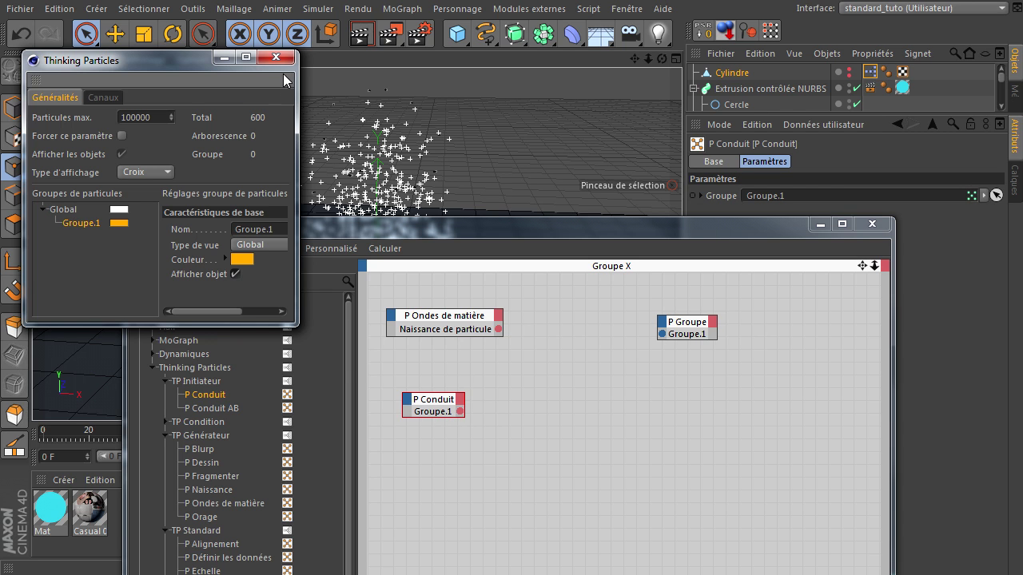
left_click(284, 61)
- Connect Naissance de particule of P Ondes de matière to the P Groupe input, and rearrange the P Conduit and P Groupe nodes
left_click_drag(520, 232, 462, 128)
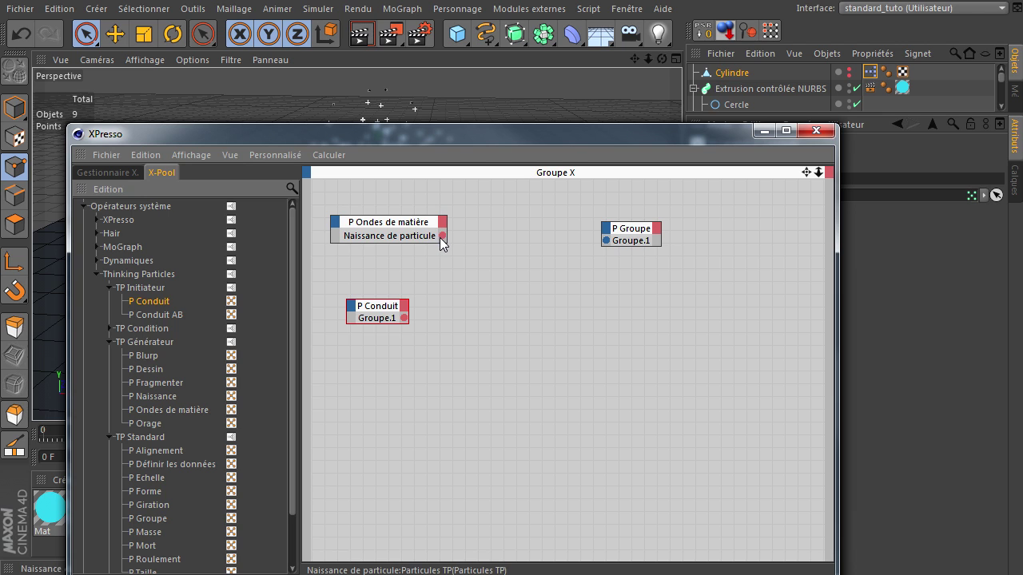
left_click_drag(441, 234, 607, 240)
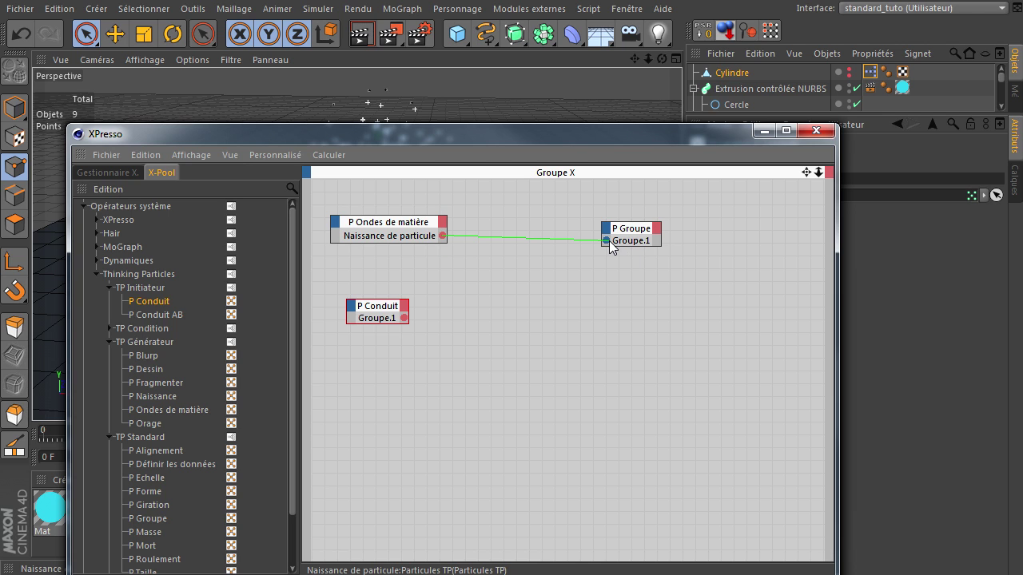
left_click_drag(383, 309, 379, 290)
left_click_drag(632, 229, 522, 212)
- Move the XPresso window clear of the viewport and replay the animation from the start to preview the grouped particles
left_click_drag(485, 134, 885, 428)
left_click(297, 456)
left_click(372, 458)
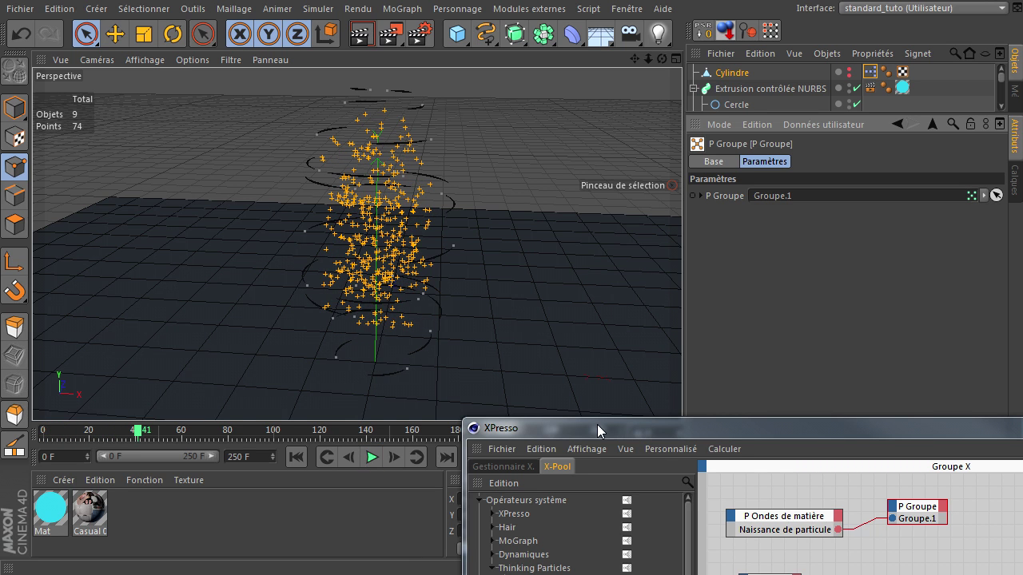
- Add a P Friction node from TP Dynamique in XPresso and connect the P Conduit Groupe.1 output to its Particules input
left_click_drag(673, 433, 309, 102)
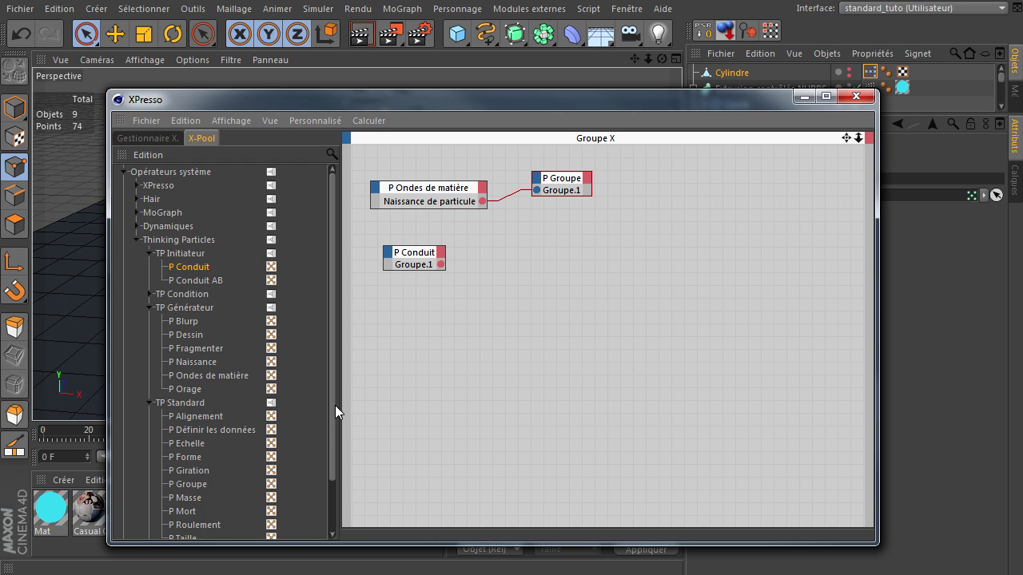
left_click_drag(335, 405, 338, 462)
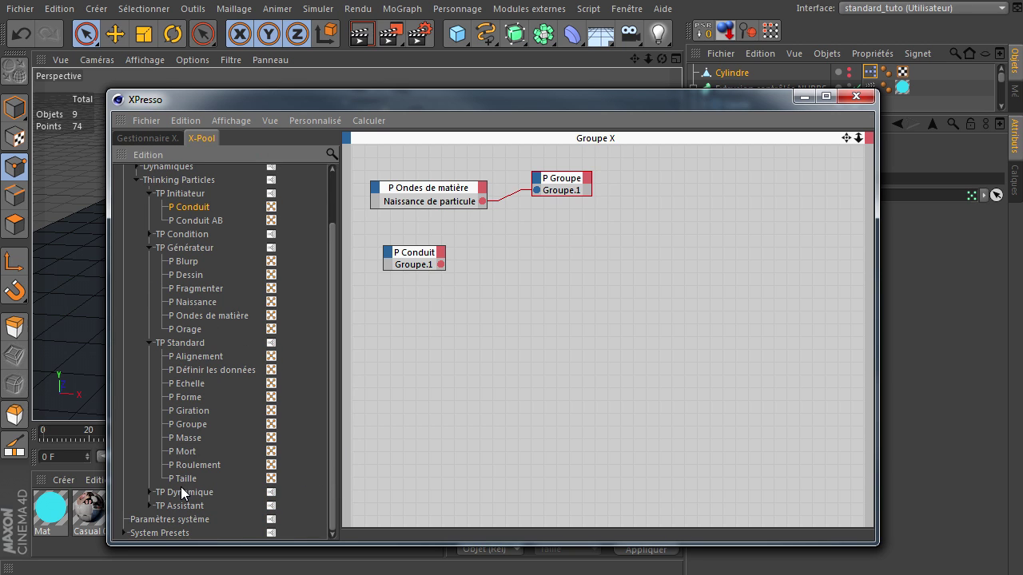
left_click(149, 493)
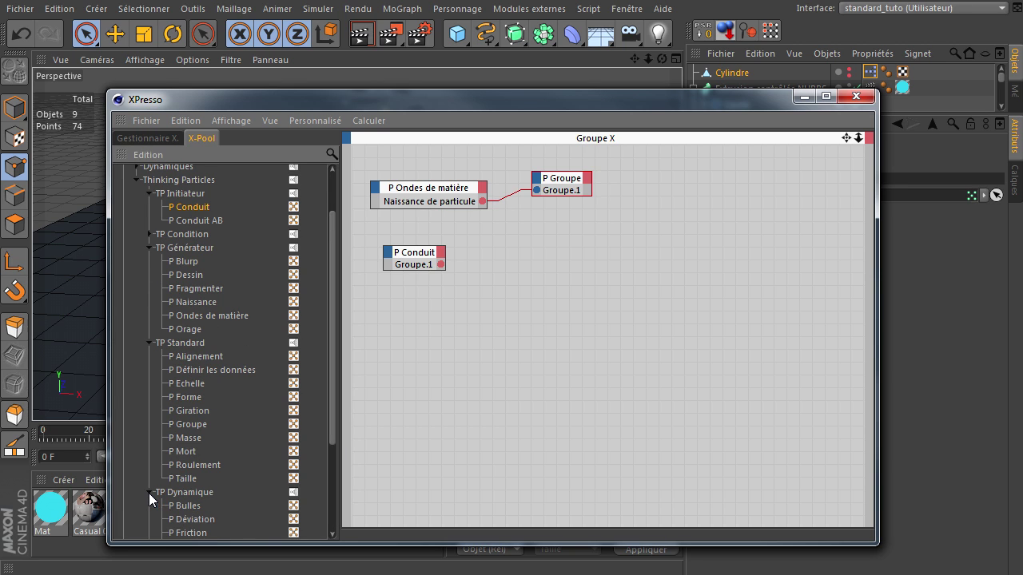
left_click_drag(331, 421, 330, 479)
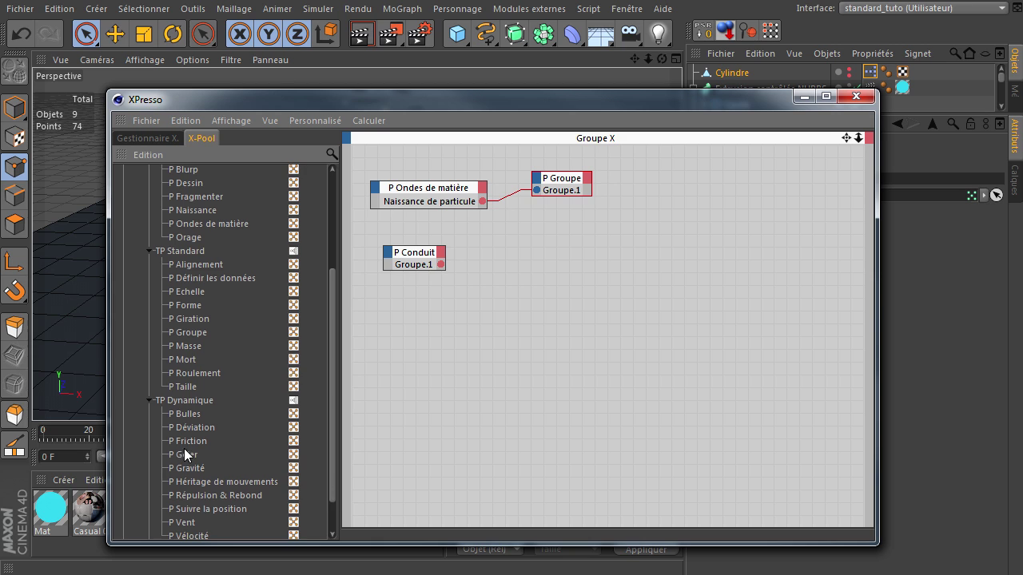
left_click_drag(513, 277, 513, 278)
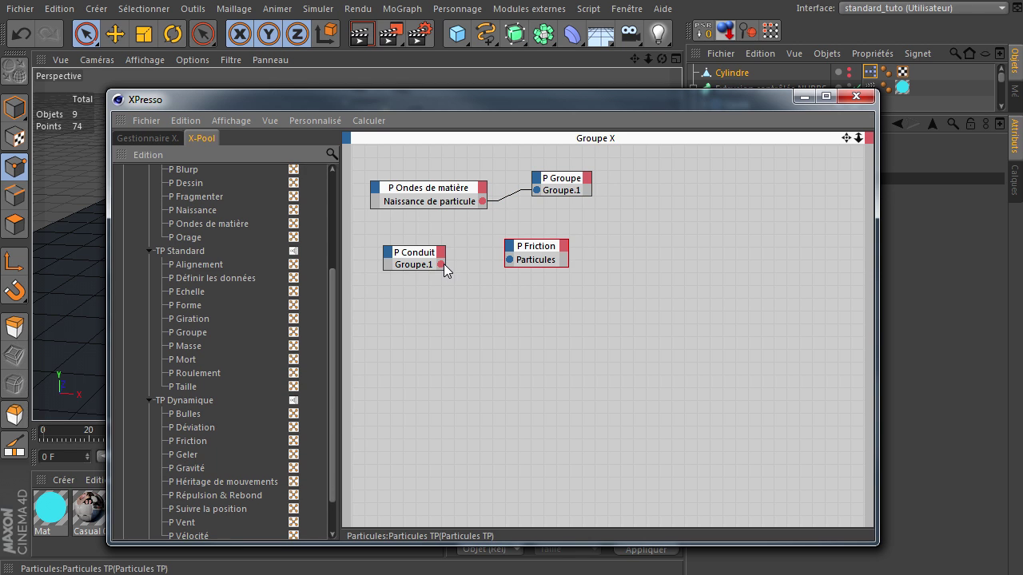
left_click_drag(442, 264, 512, 260)
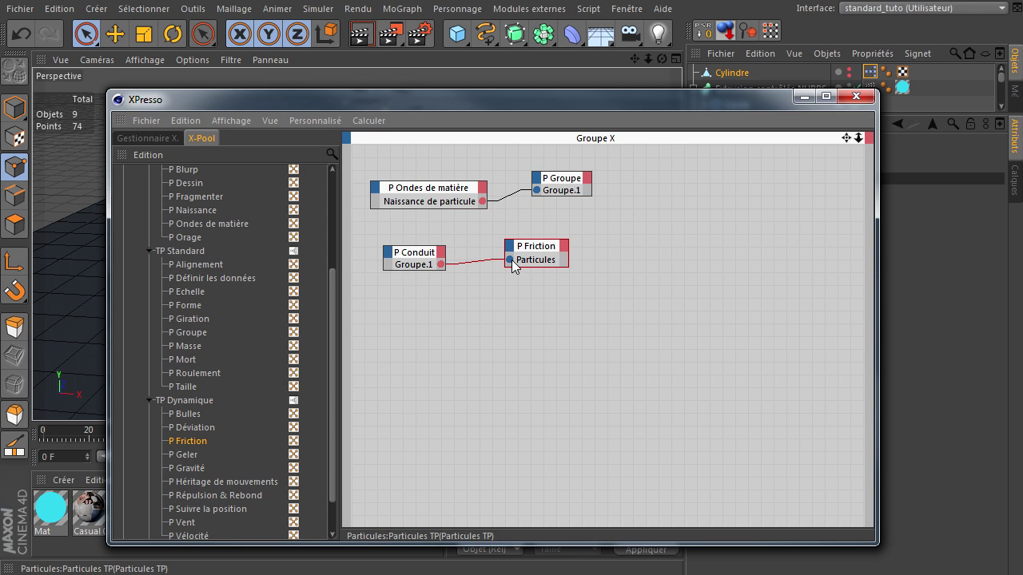
- Move the XPresso window clear of the viewport and replay the animation from the start to preview the particle friction
left_click_drag(550, 107, 677, 179)
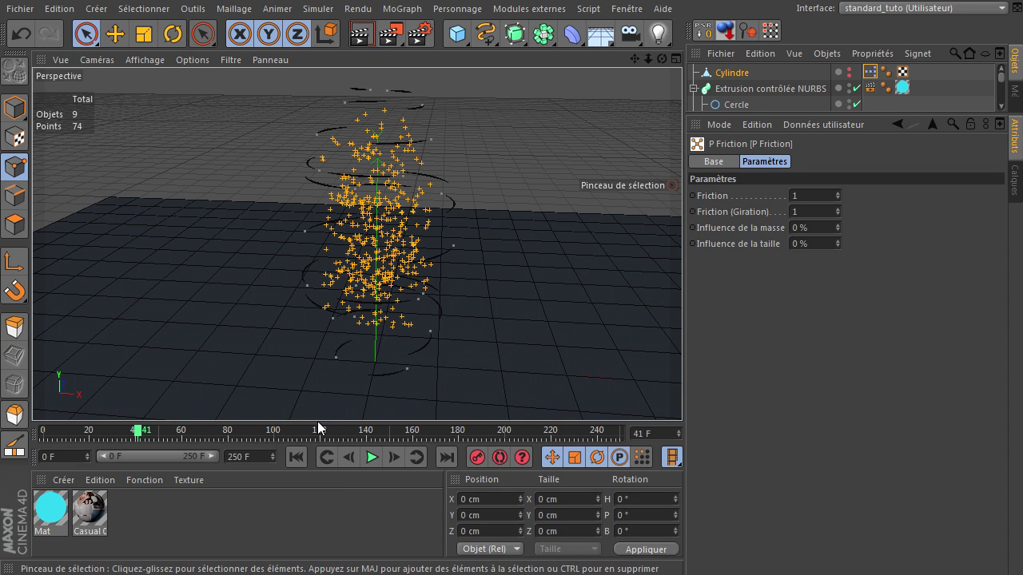
left_click(296, 457)
left_click(372, 457)
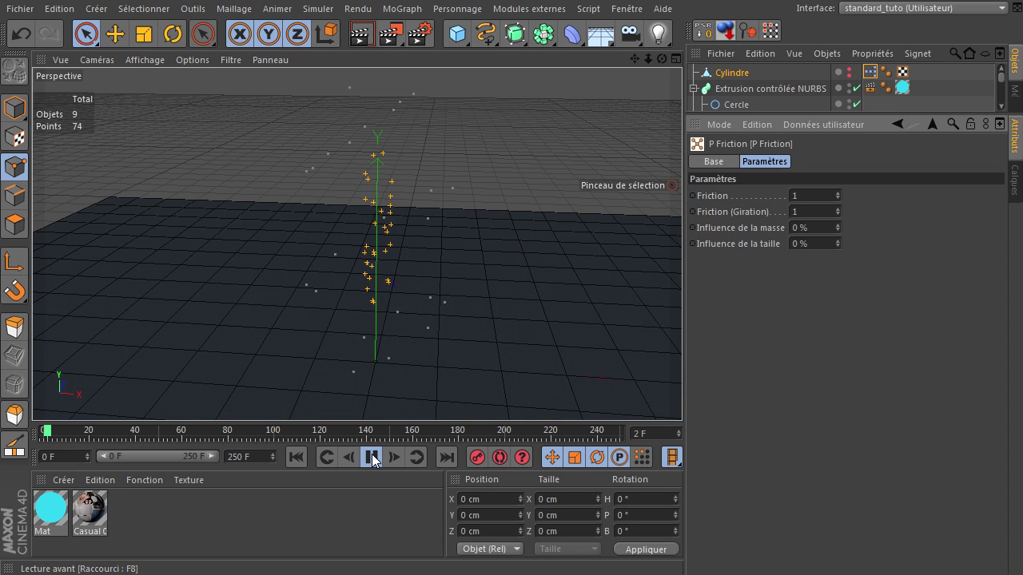
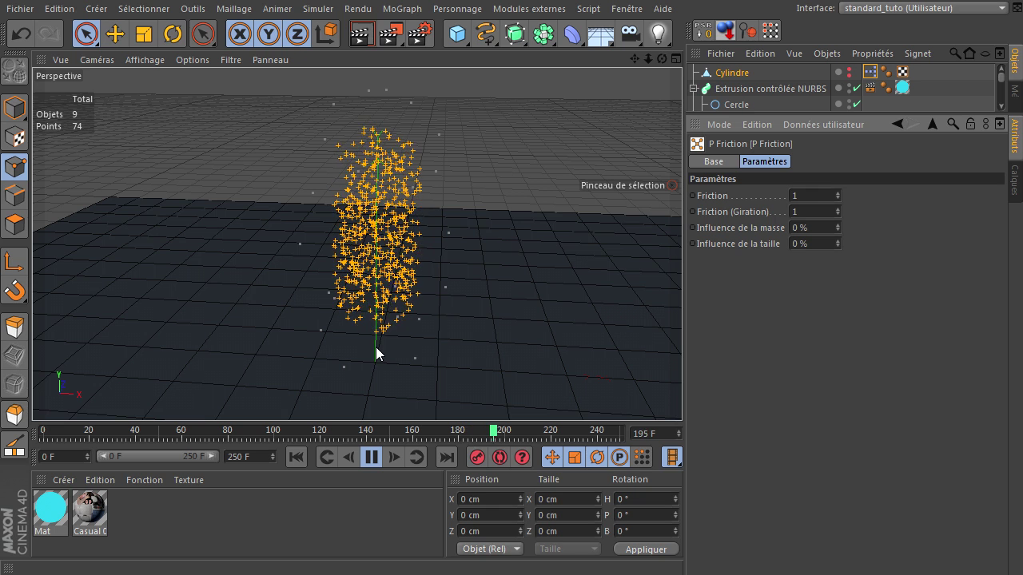
left_click(373, 457)
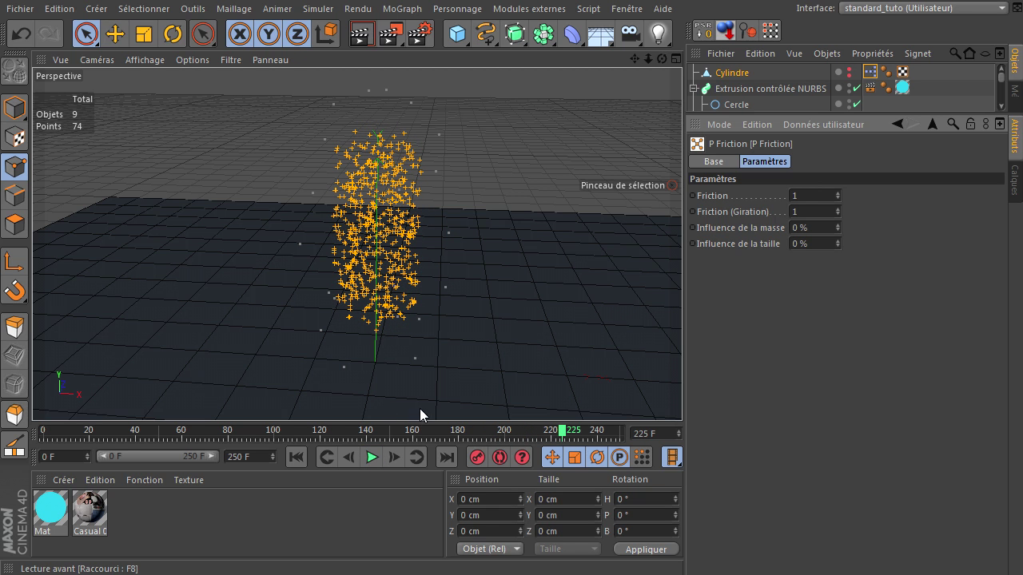
- Enlarge the object list, check the timing of the visibility keyframes on the figure's display tag, and select Sphère
left_click_drag(779, 115, 804, 218)
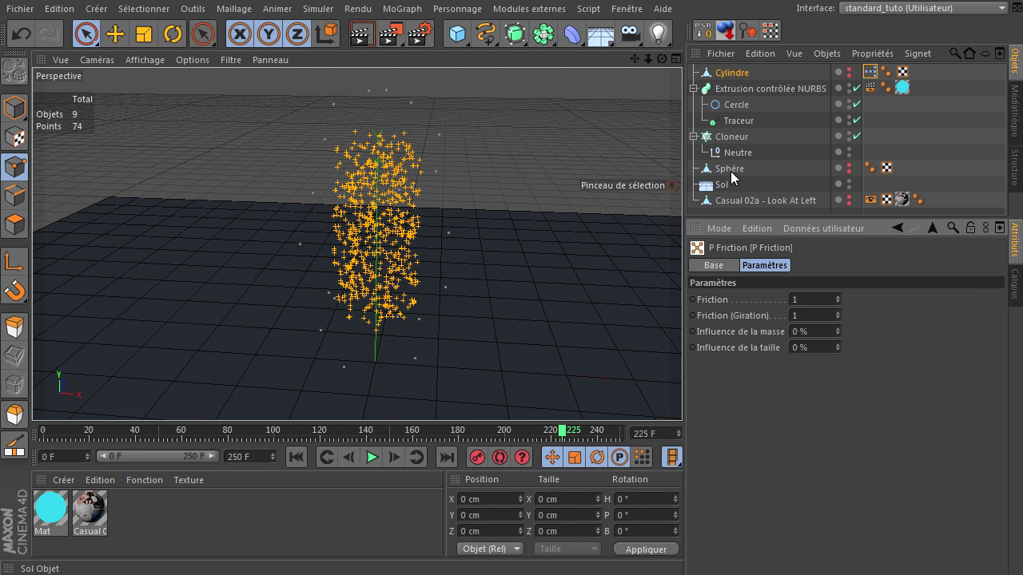
left_click(869, 201)
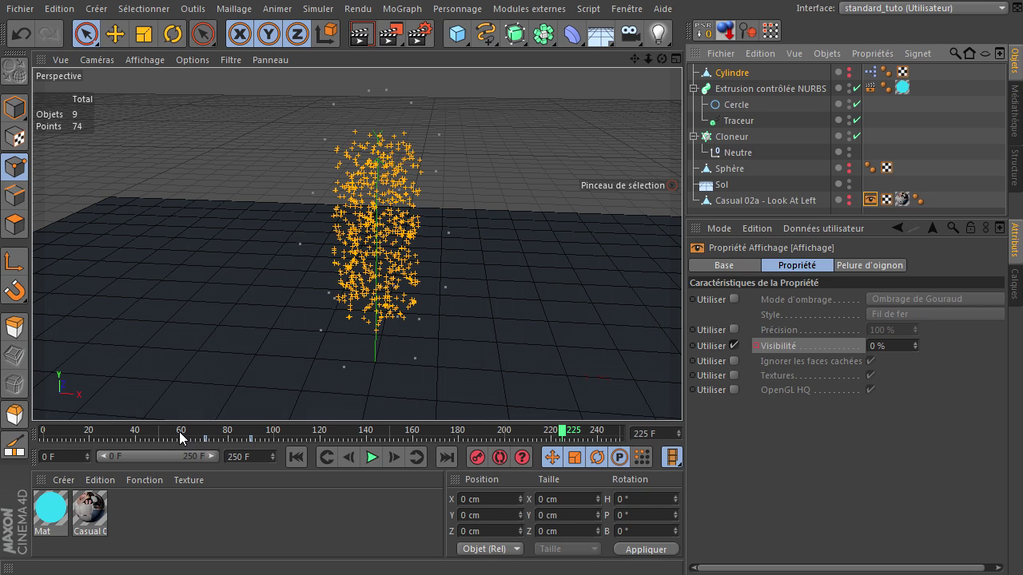
left_click(728, 168)
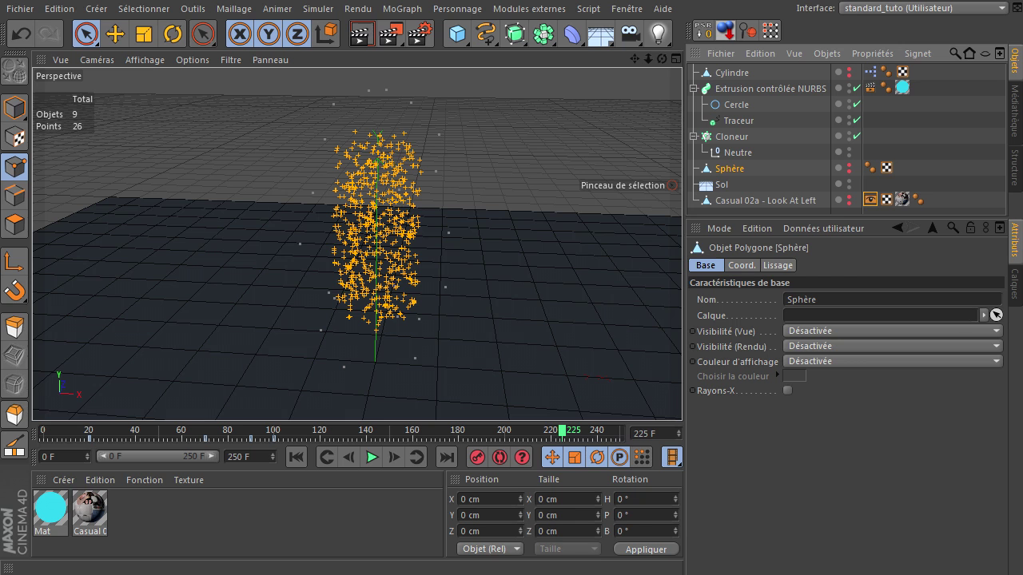
- Reopen the Cylindre XPresso editor, enlarge its window, and shift all four nodes together to free space before P Ondes de matière
double_click(870, 72)
left_click_drag(455, 77, 366, 14)
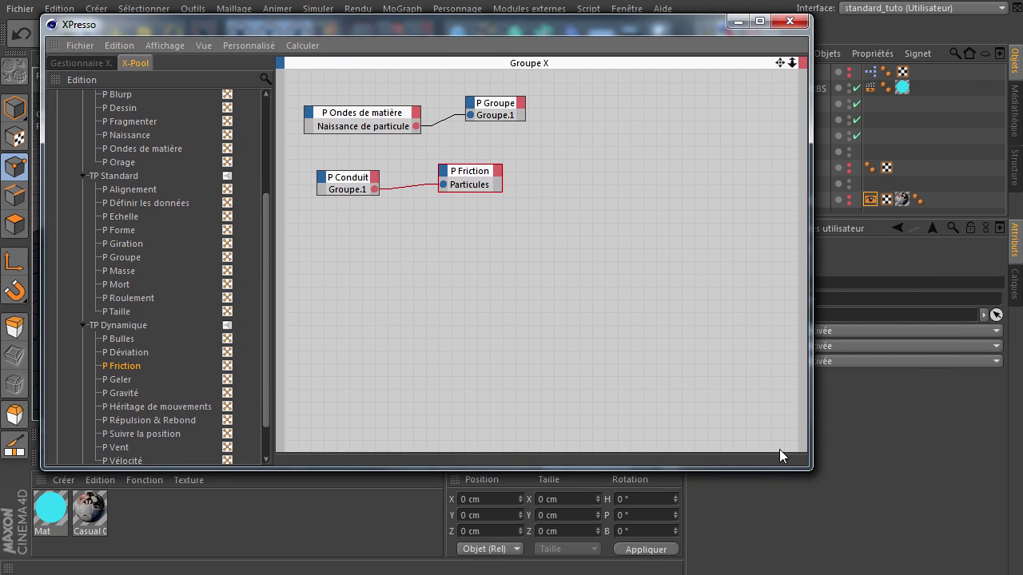
left_click_drag(809, 470, 991, 554)
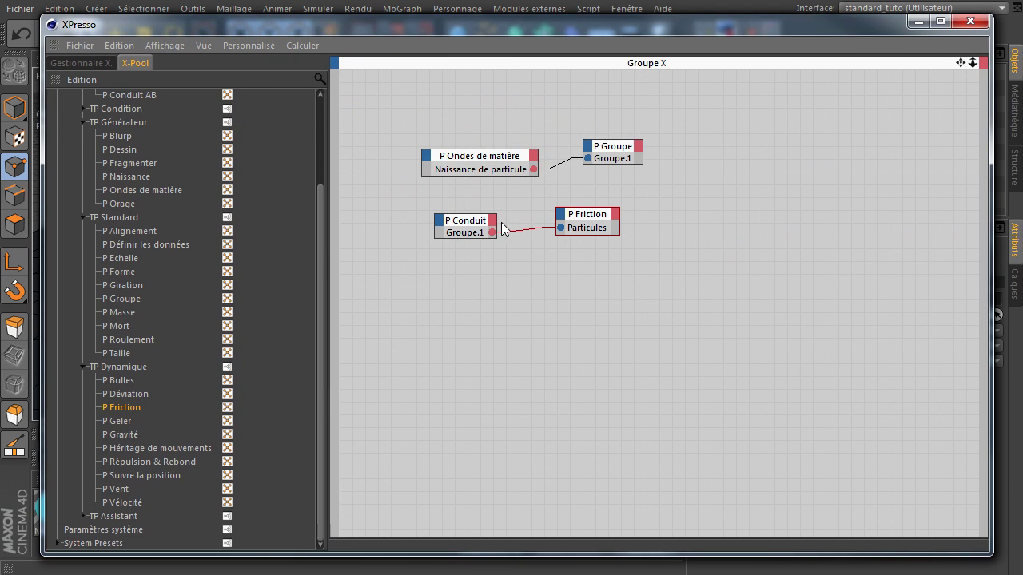
left_click_drag(406, 121, 681, 294)
left_click(495, 157)
left_click_drag(422, 150, 796, 359)
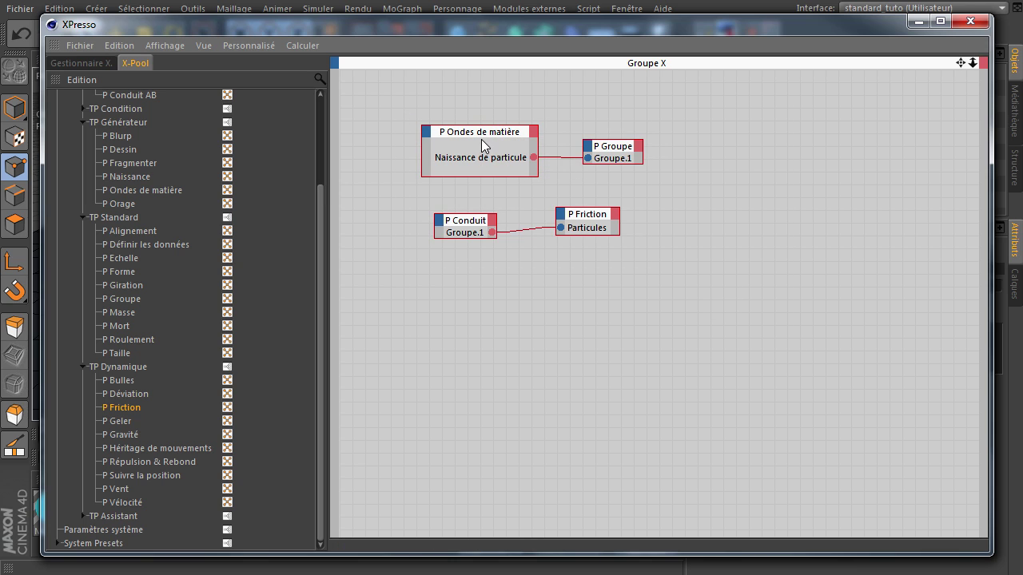
left_click_drag(479, 137, 591, 179)
left_click(591, 180)
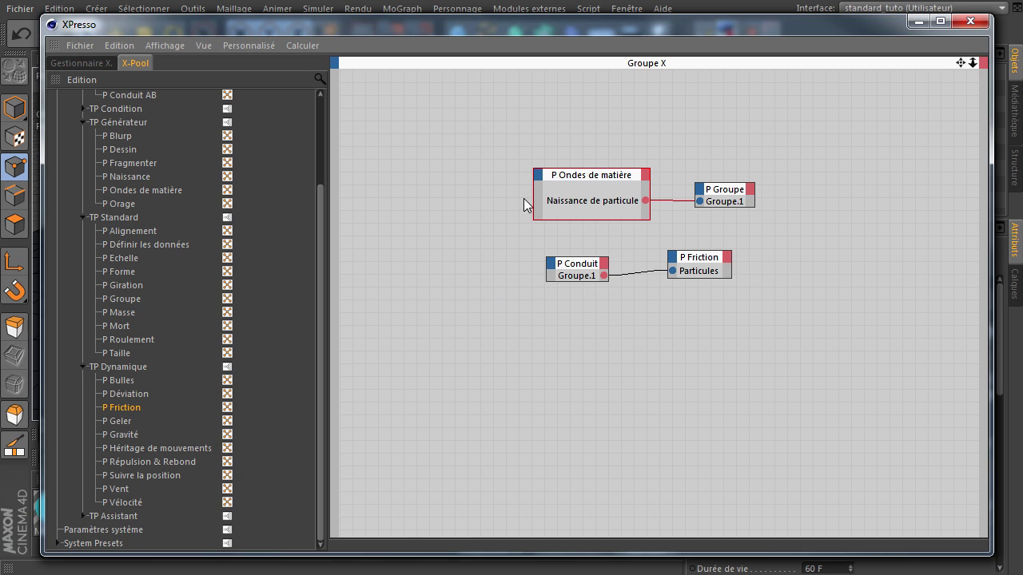
- Add an Activer input port to P Ondes de matière, then widen the node and move it slightly up
left_click(537, 173)
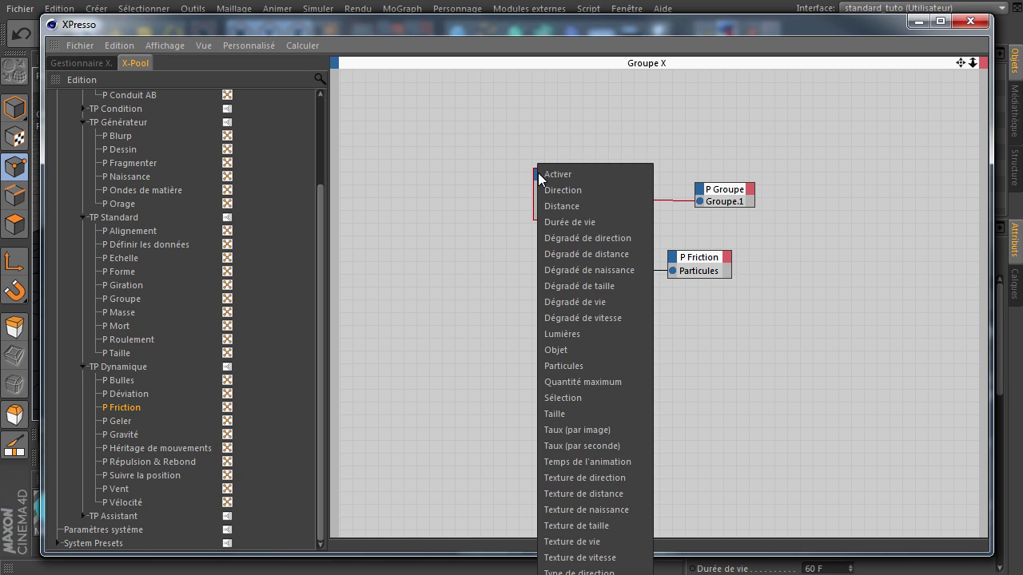
left_click(571, 174)
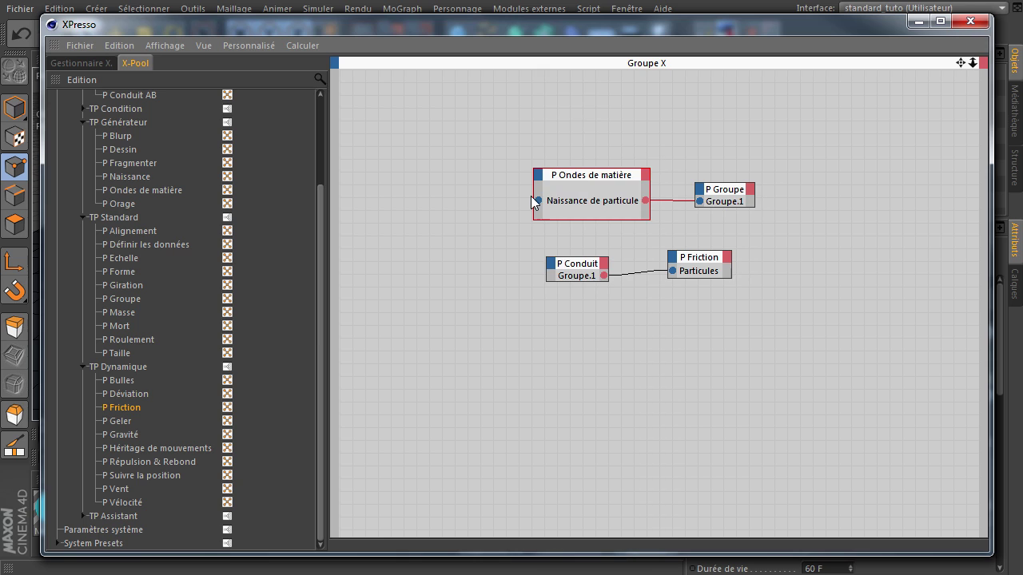
left_click_drag(529, 185, 506, 192)
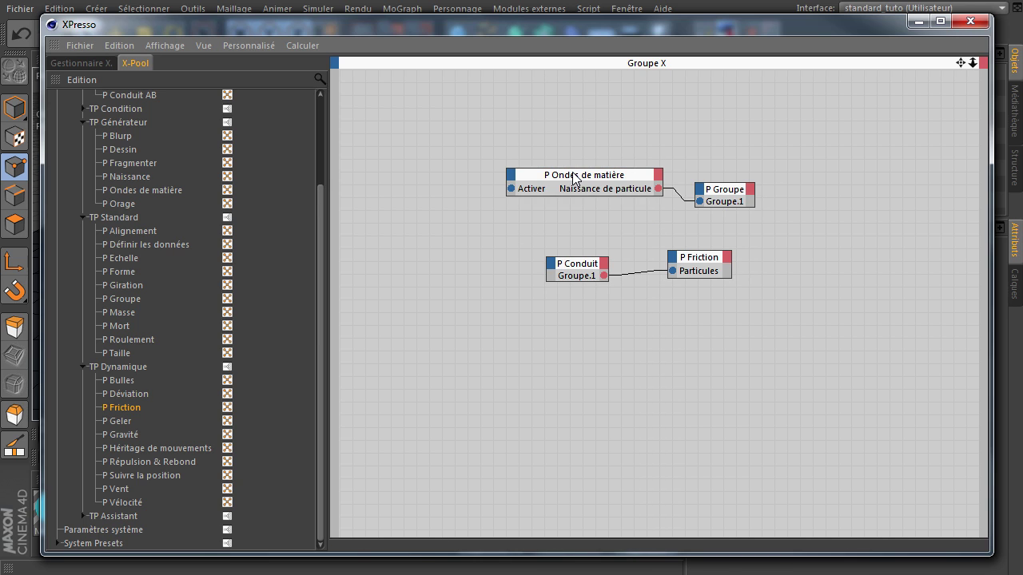
left_click_drag(575, 178, 591, 161)
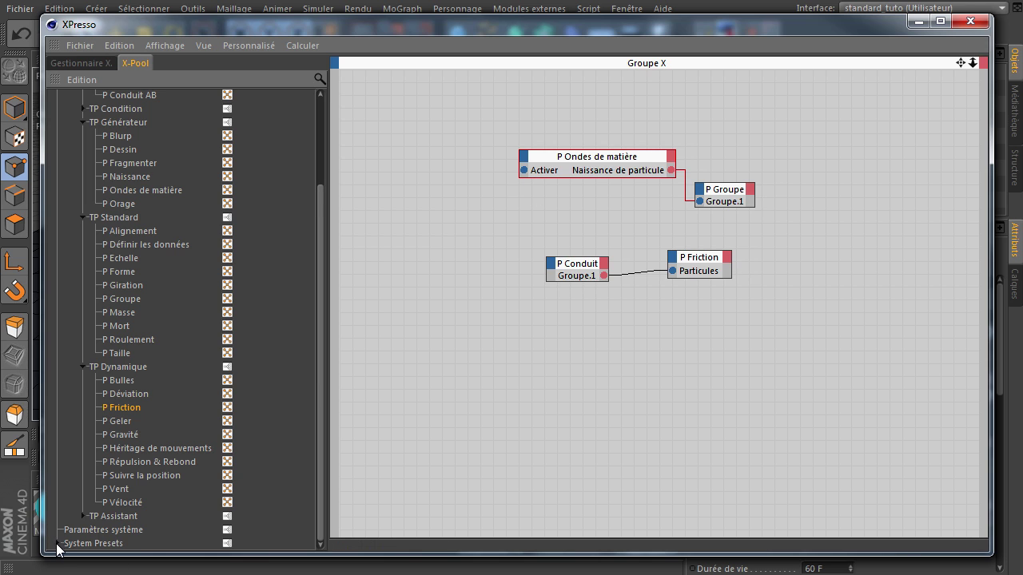
- Add a Time Control node from System Presets and connect its Bool output to the Activer input of P Ondes de matière
left_click_drag(383, 23, 378, 24)
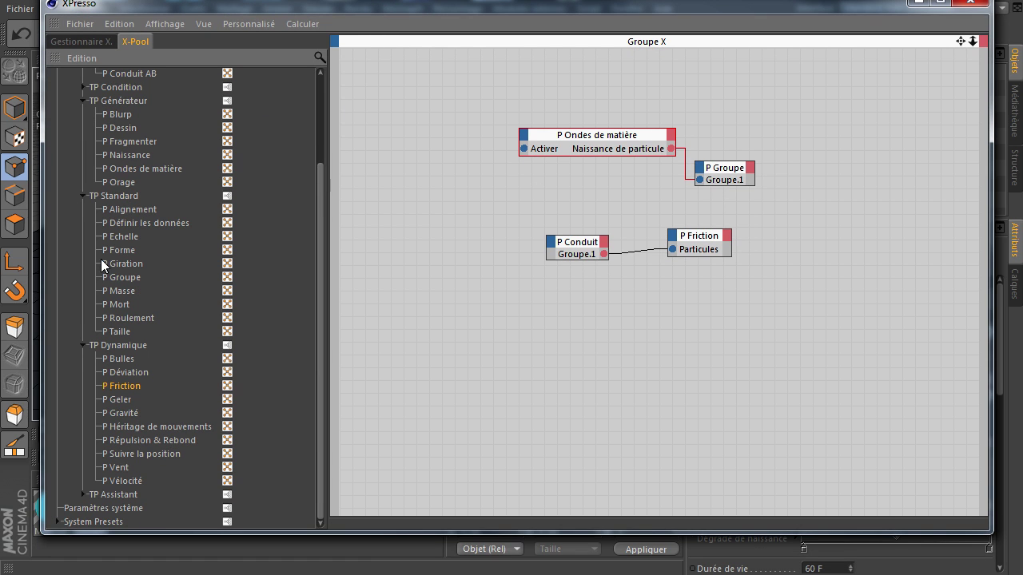
left_click(84, 101)
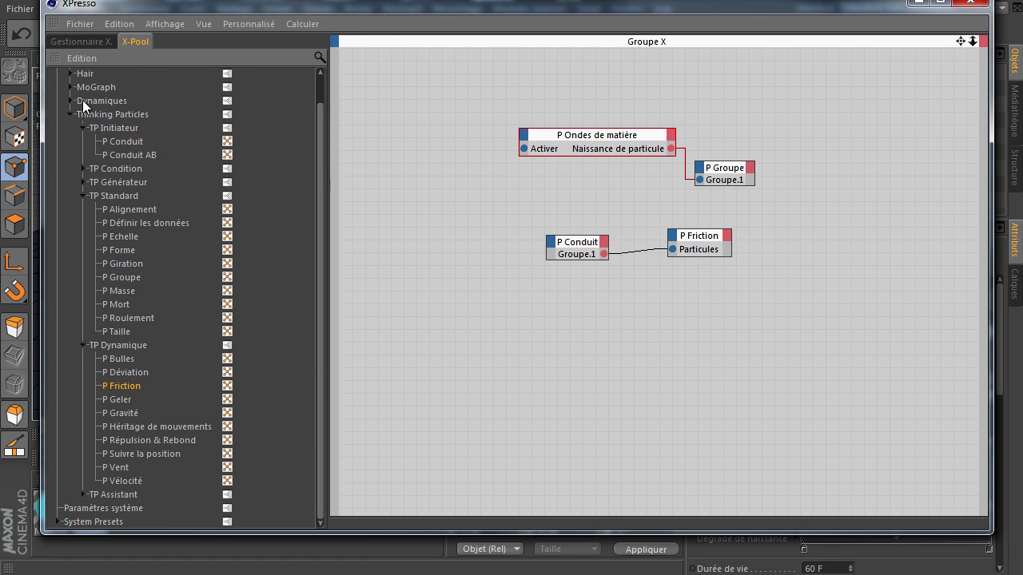
left_click(83, 192)
left_click(84, 238)
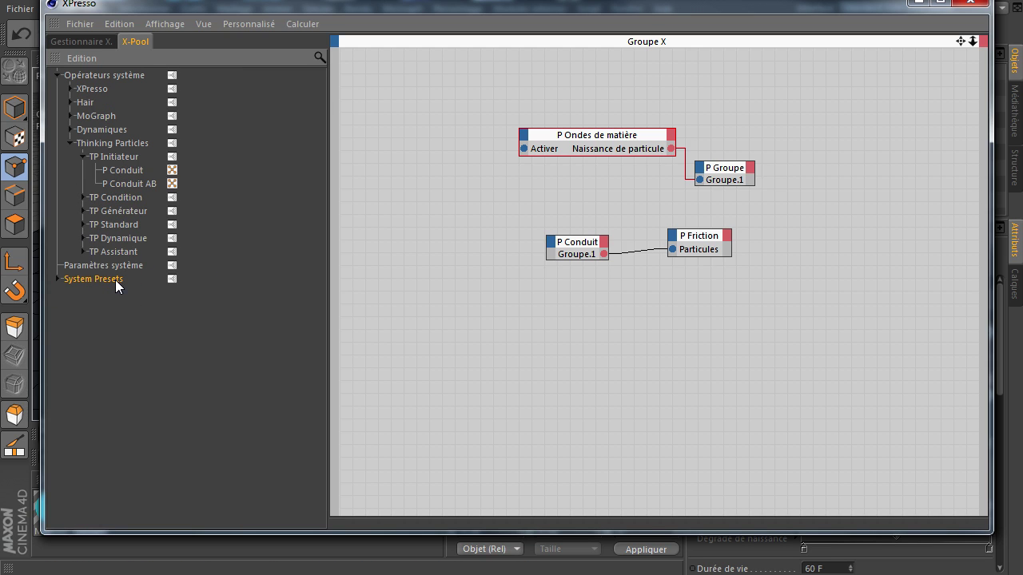
left_click(57, 279)
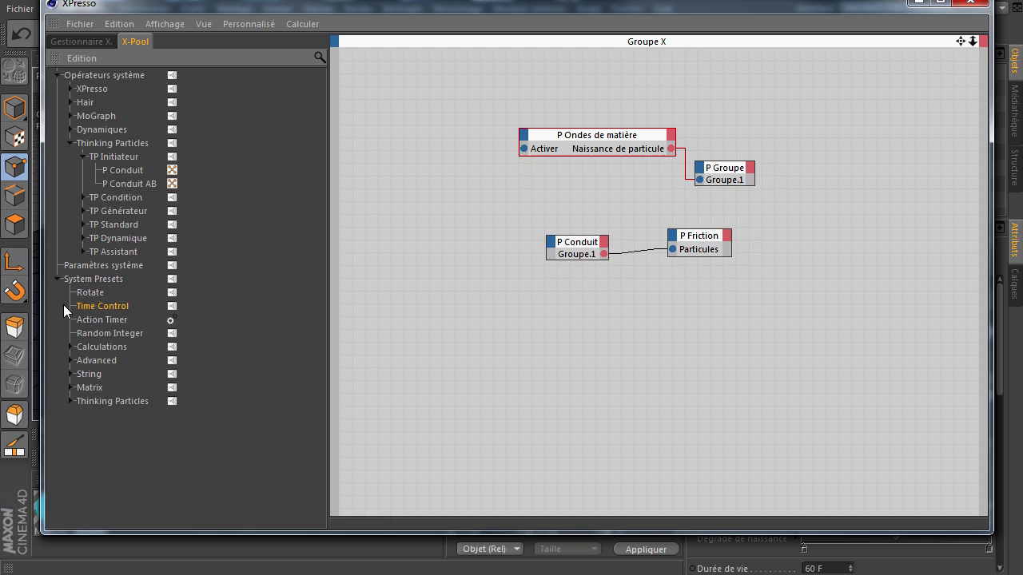
left_click_drag(91, 306, 523, 149)
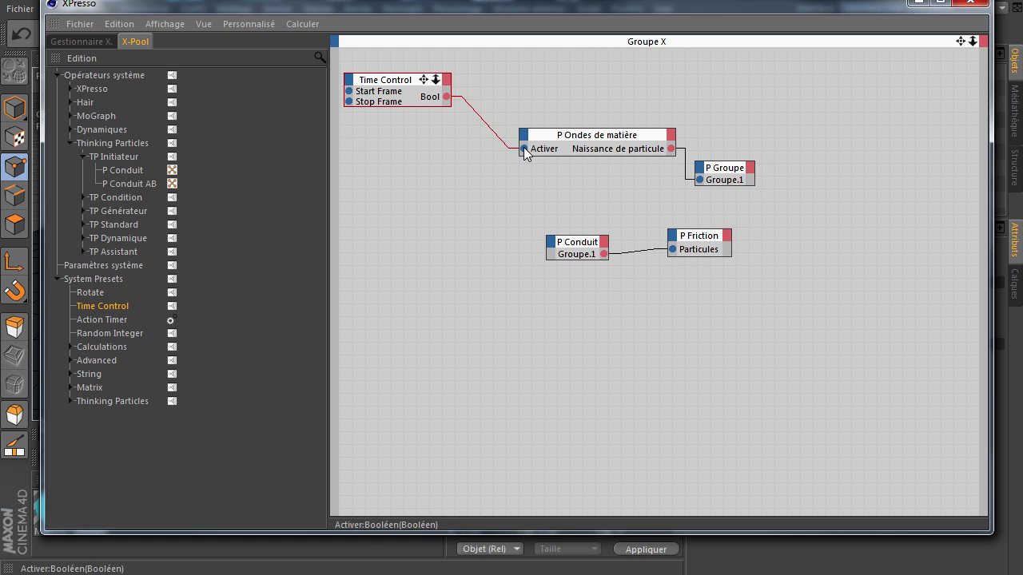
- Set the Time Control node's Start Frame to 50 and Stop Frame to 90
left_click_drag(604, 10, 283, 73)
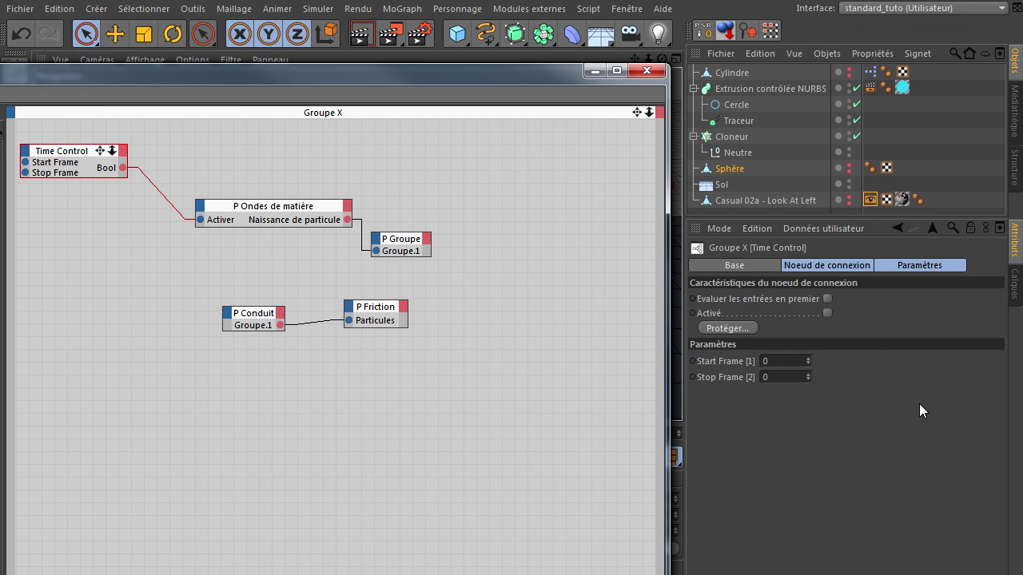
left_click(777, 362)
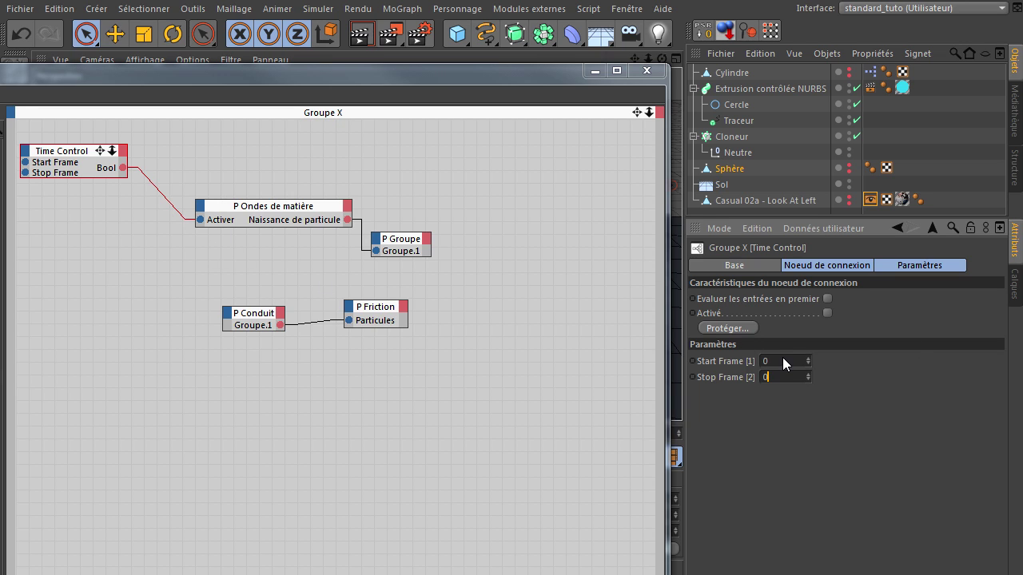
type("50")
key("Tab")
type("90")
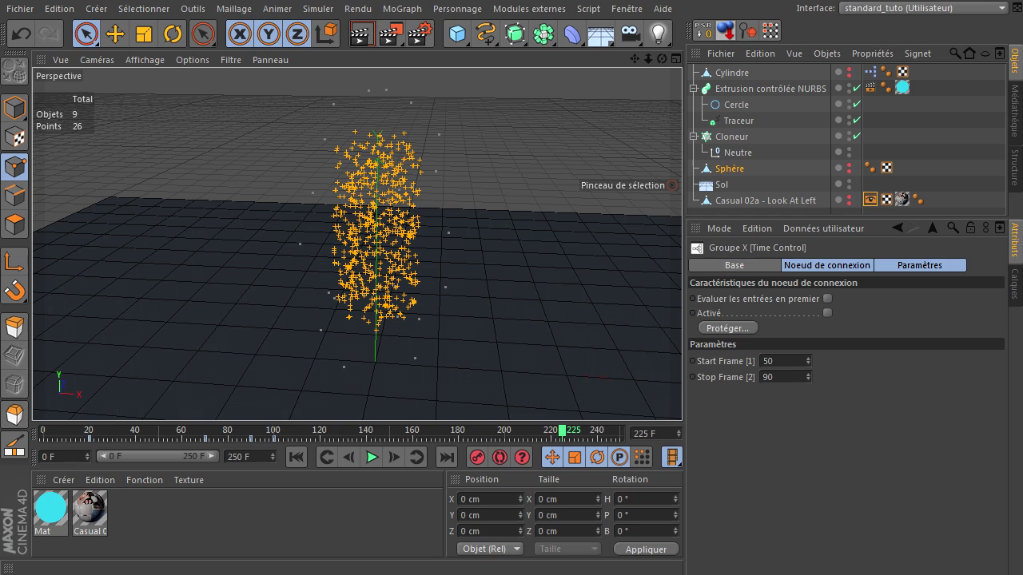
- Change the Time Control node's Stop Frame to 85
left_click(781, 377)
type("85")
key("Return")
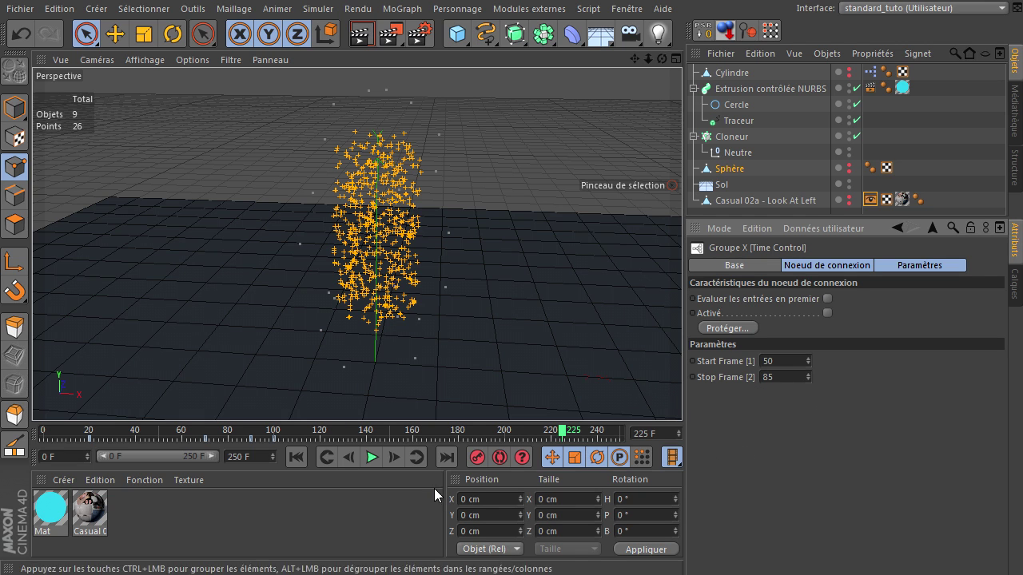
- Replay the animation from frame 0 twice to check the timing of the particle emission against the fading figure
left_click(296, 459)
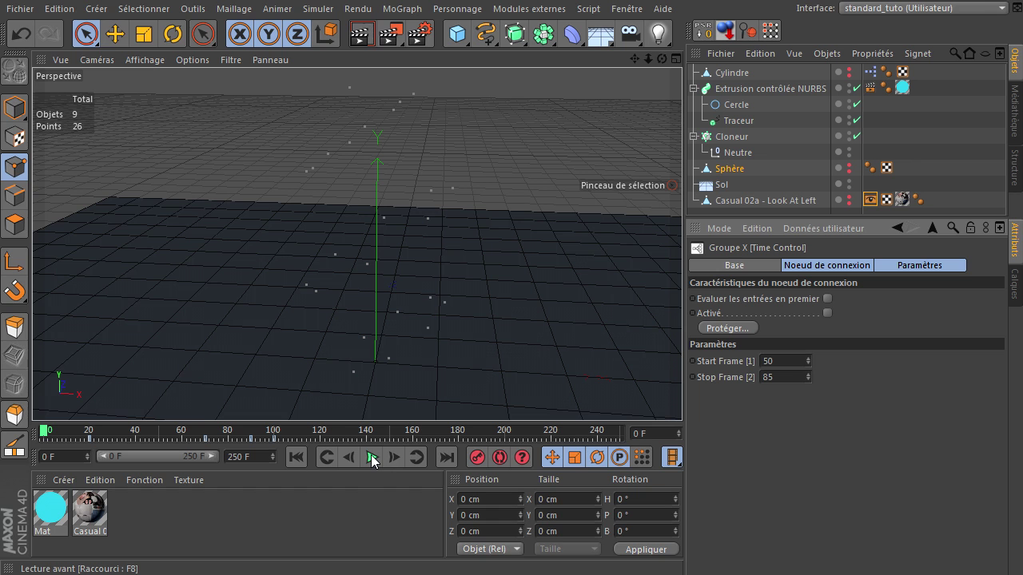
left_click(371, 456)
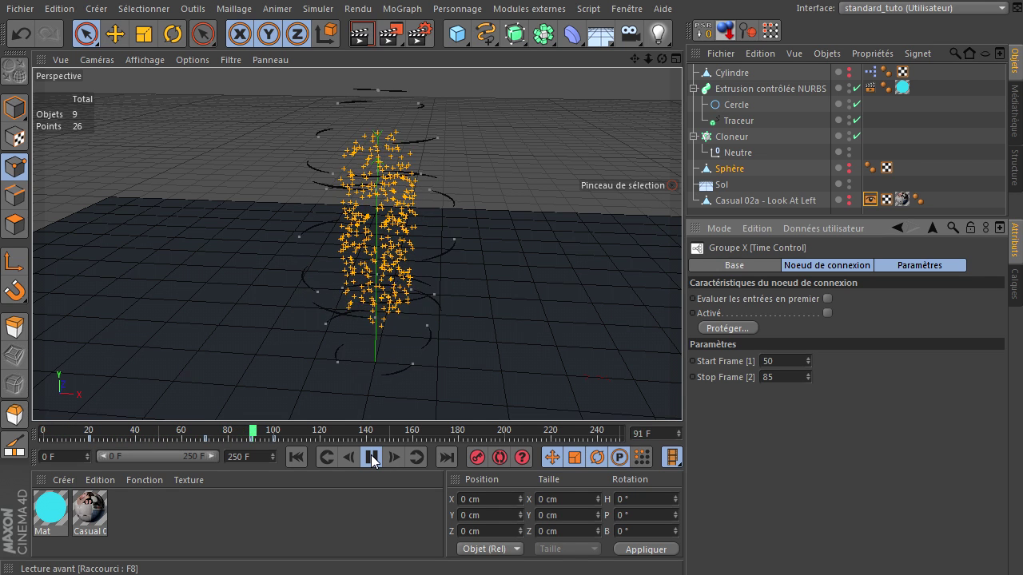
left_click(372, 457)
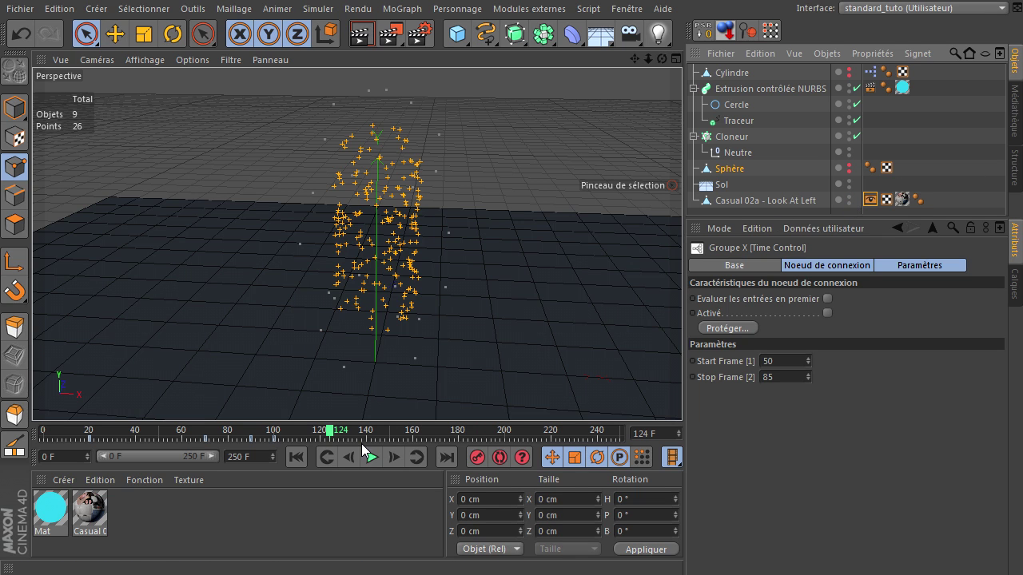
left_click(297, 457)
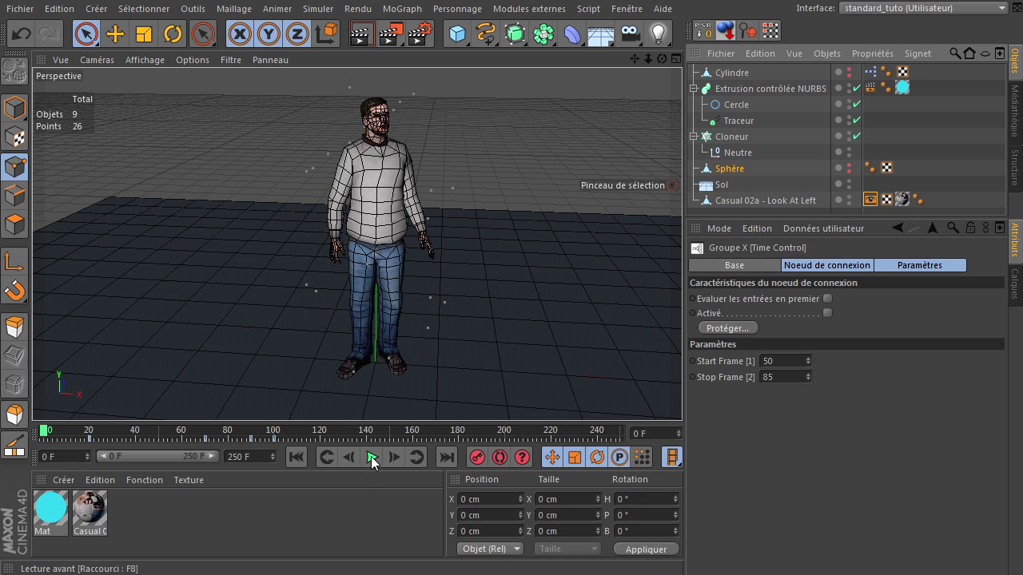
left_click(370, 456)
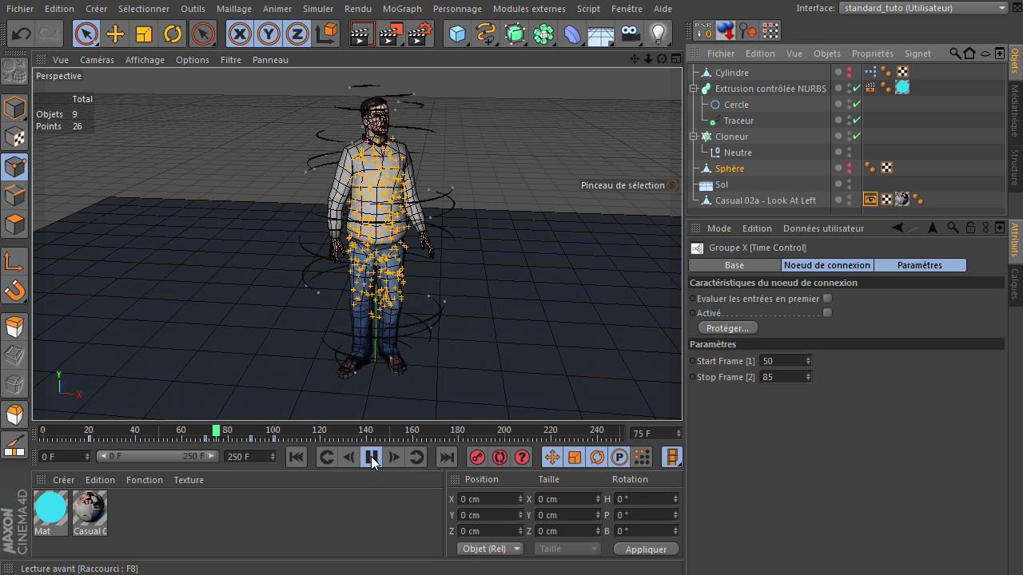
- Render viewport previews at frames 97, 35 and 58 of the animation to check the cyan trails around the figure
left_click(370, 456)
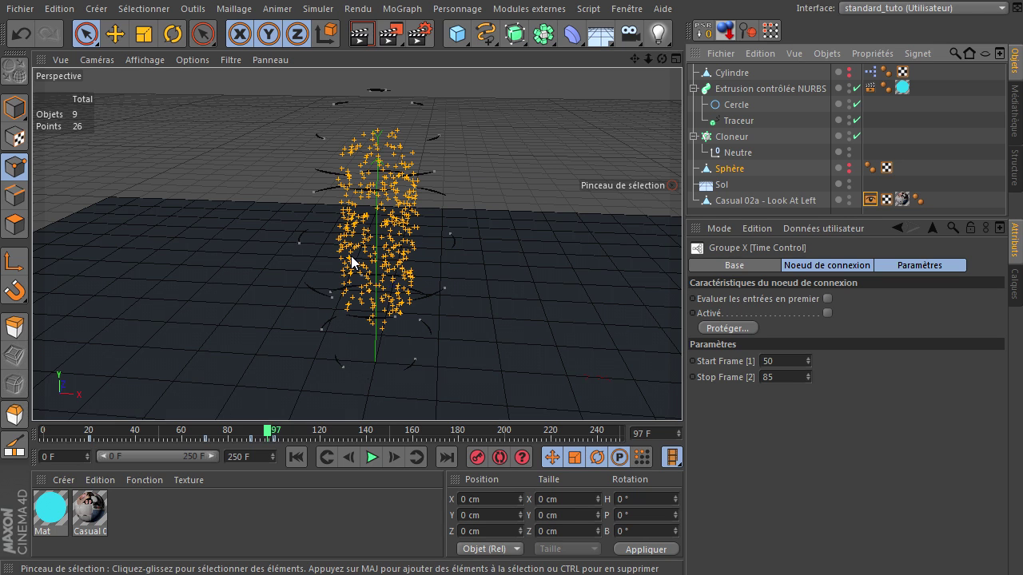
left_click(361, 33)
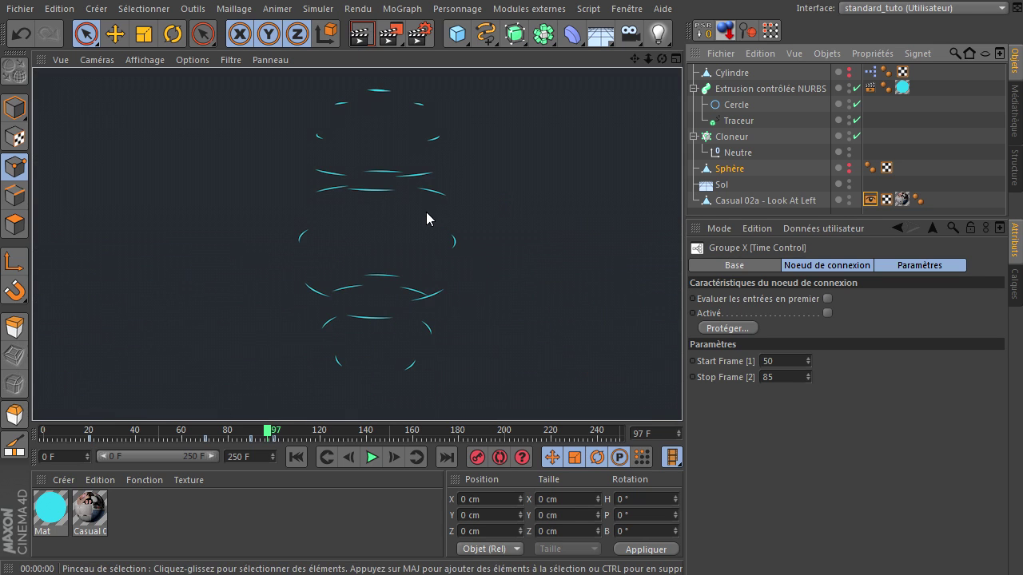
left_click(297, 456)
left_click(372, 456)
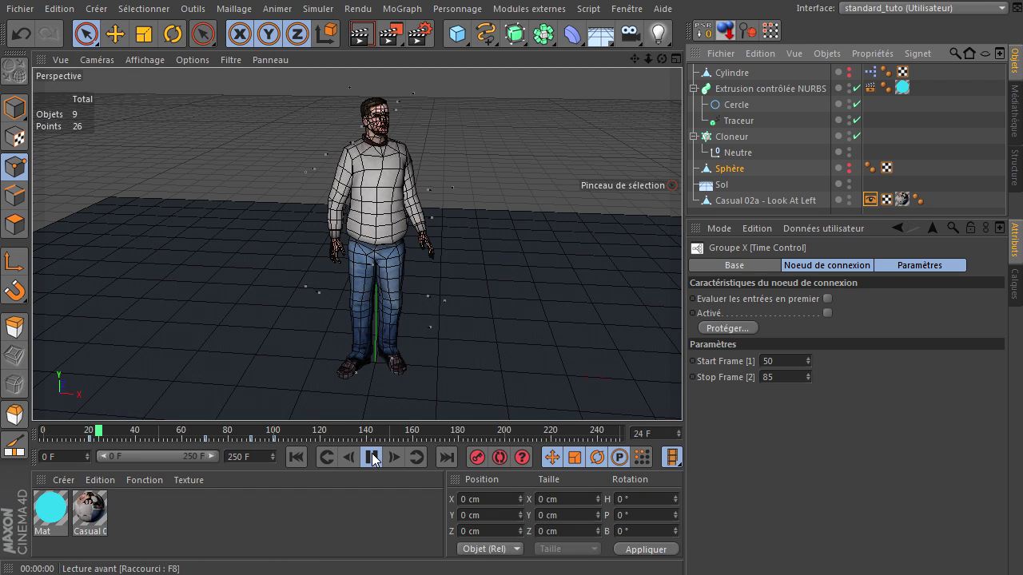
left_click(372, 456)
left_click(361, 34)
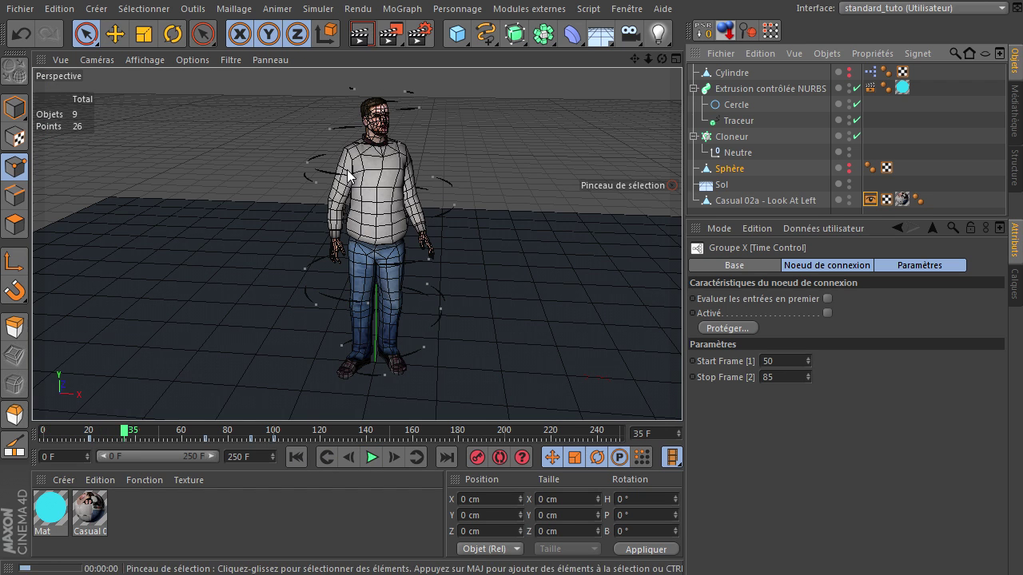
left_click(371, 457)
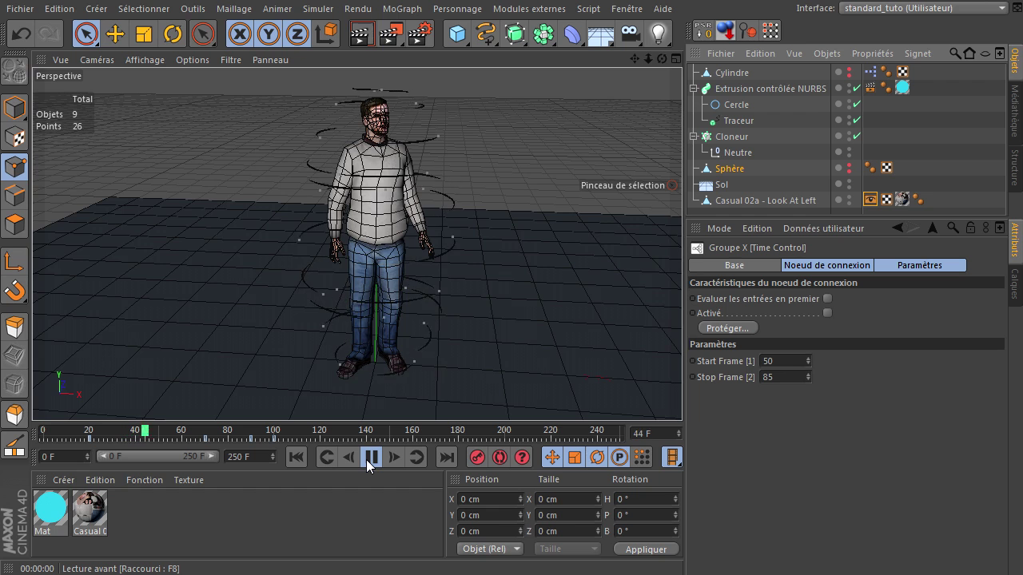
left_click(371, 456)
left_click(361, 33)
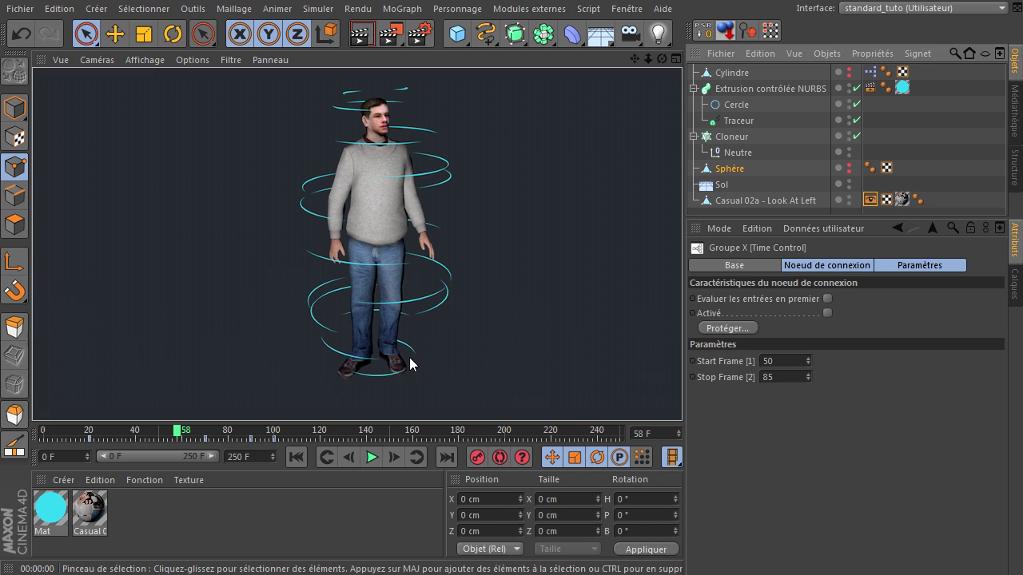
- Add a Thinking Particles Géométrie de particules object to the scene
left_click_drag(878, 214, 877, 271)
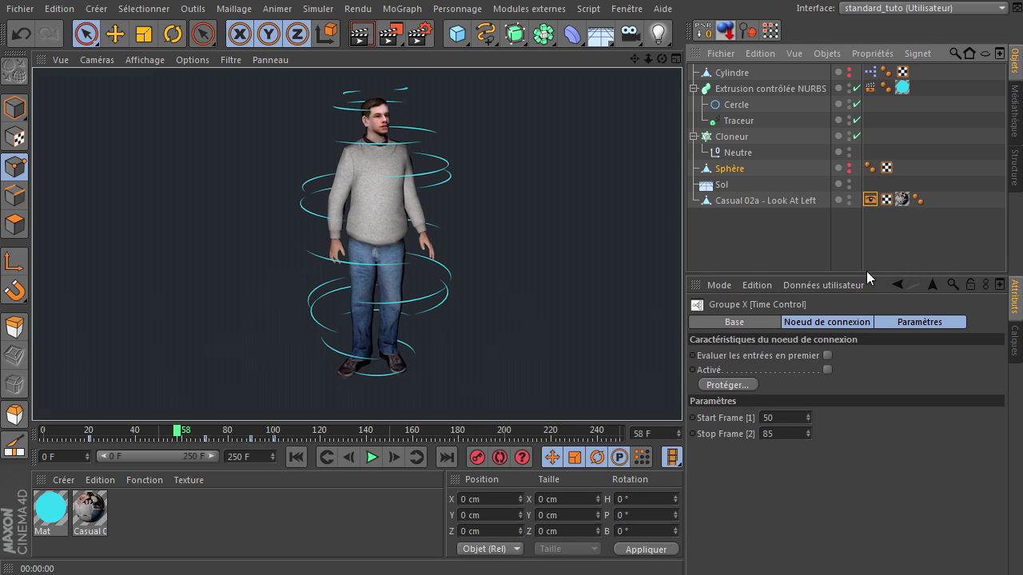
left_click(319, 10)
mouse_move(328, 86)
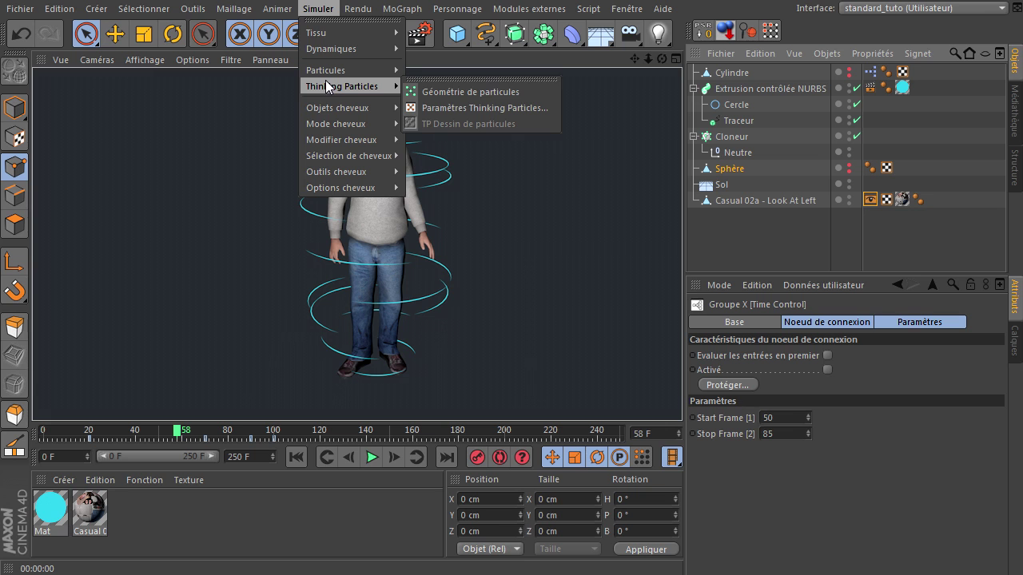
left_click(454, 90)
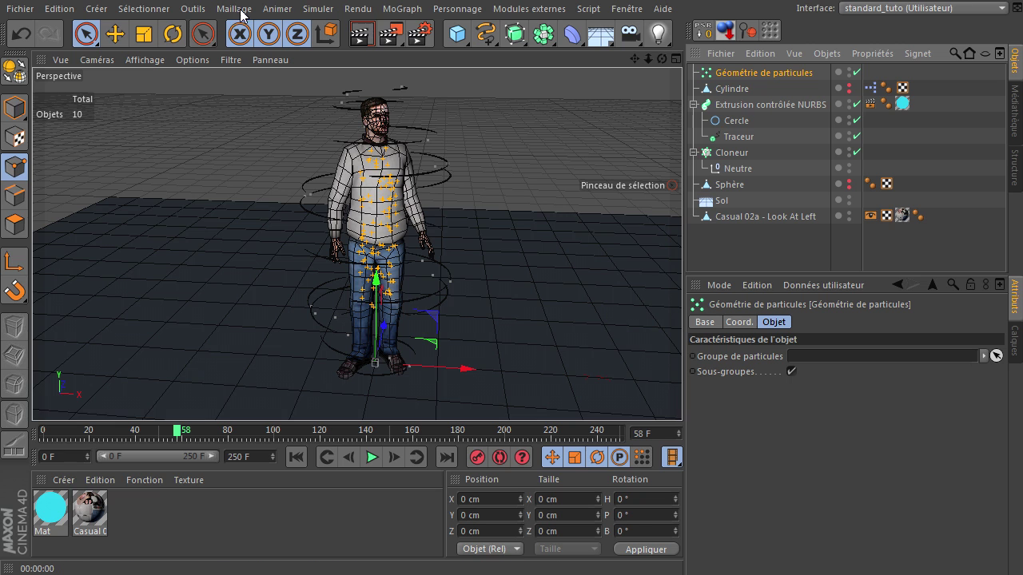
- Assign the Thinking Particles group Groupe.1 as the Groupe de particules of the particle geometry object
left_click(311, 9)
mouse_move(326, 86)
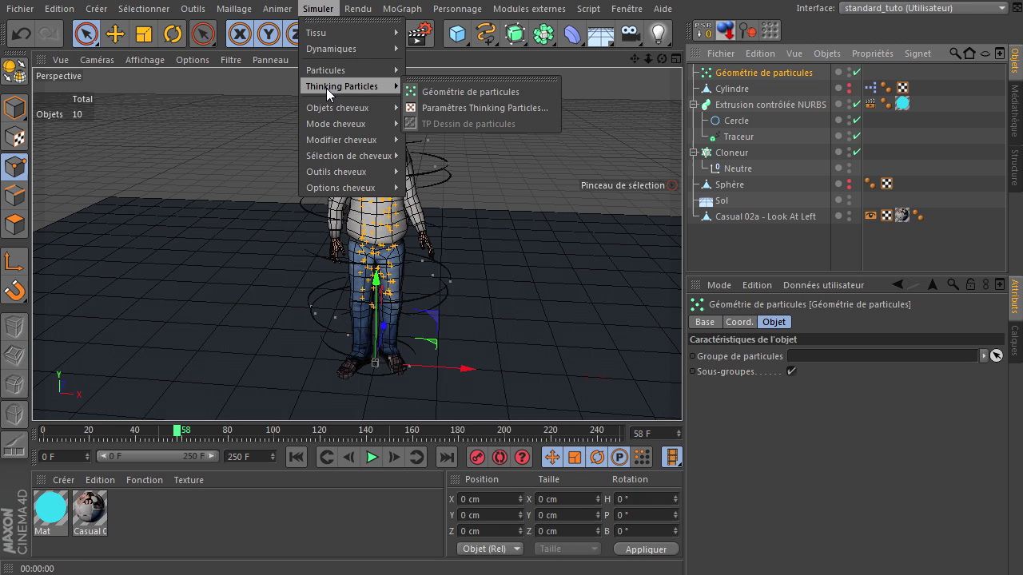
left_click(466, 110)
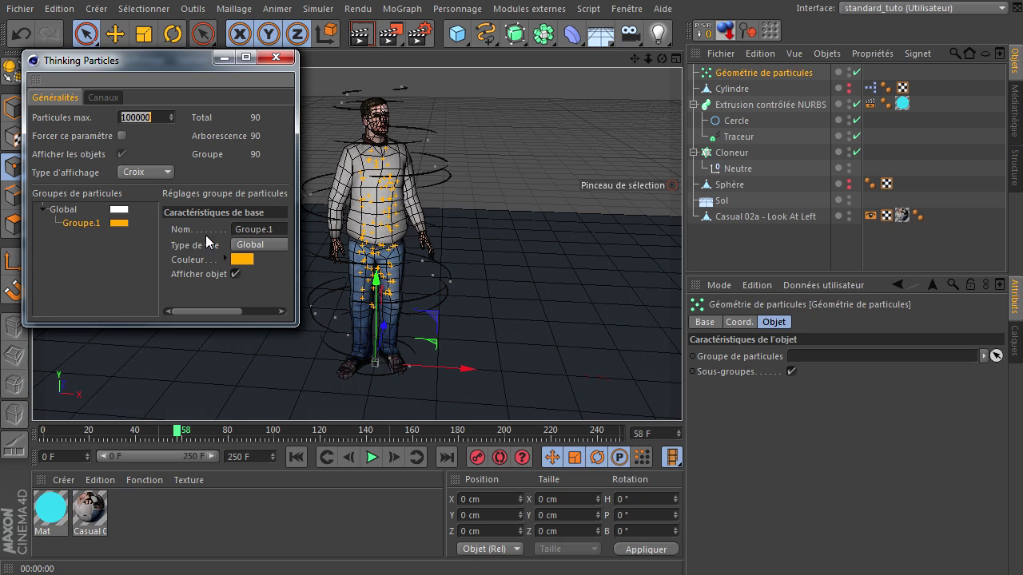
left_click(82, 225)
left_click(816, 356)
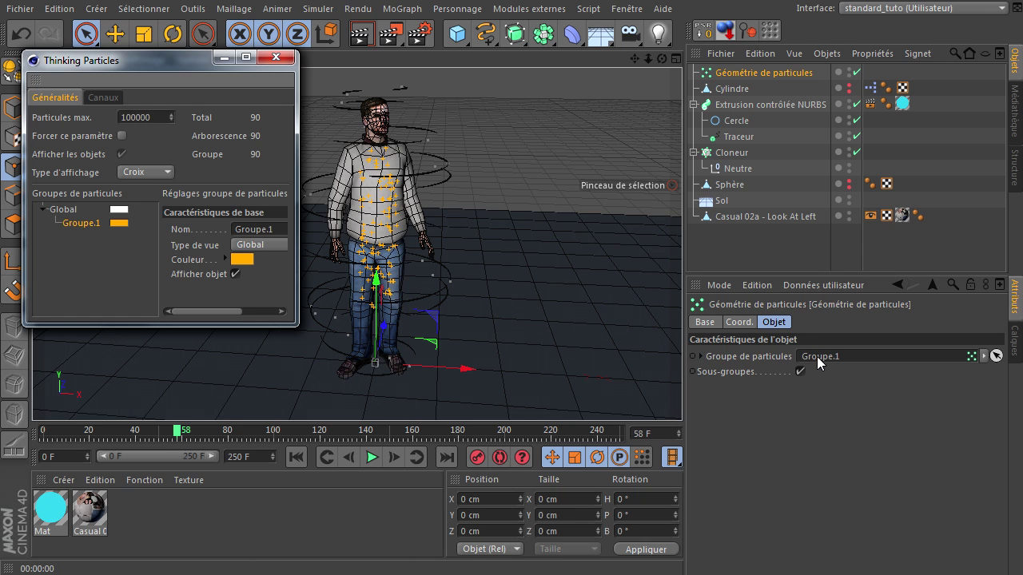
left_click(270, 62)
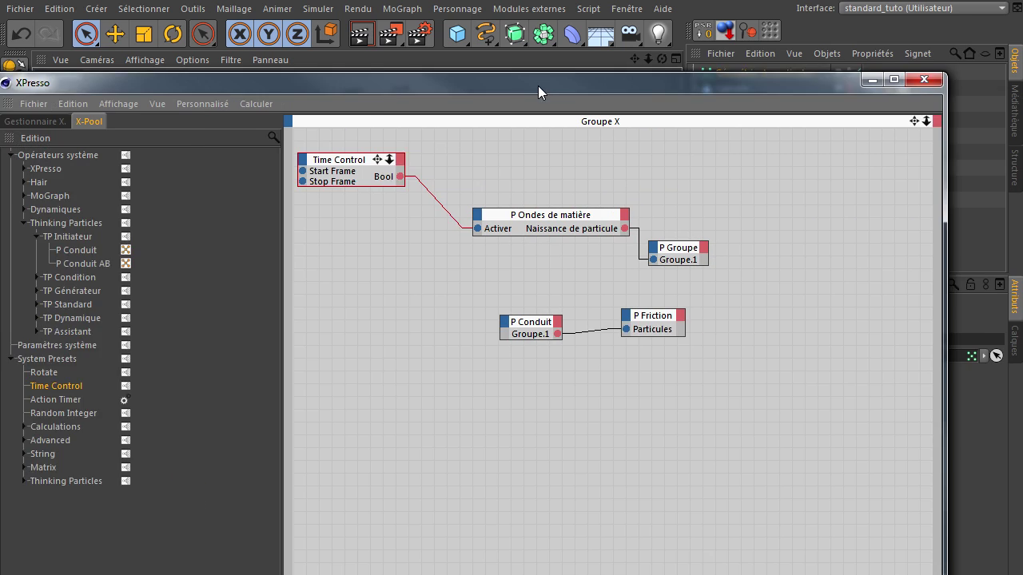
- Reposition and shrink the XPresso editor window and reposition the whole node network within its graph area
left_click_drag(538, 85, 573, 30)
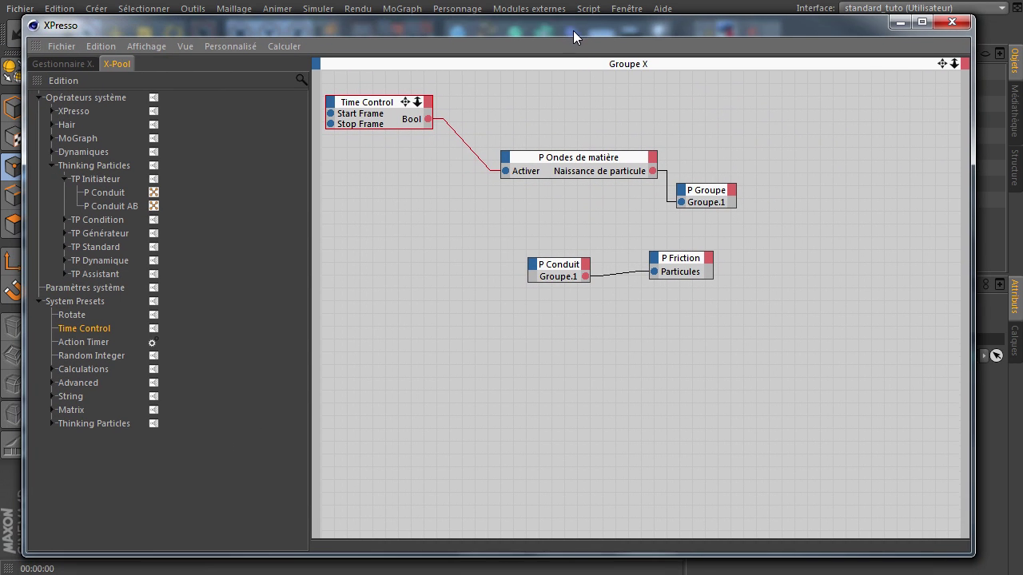
left_click_drag(971, 554, 951, 509)
left_click_drag(516, 107, 737, 307)
left_click_drag(589, 138, 533, 95)
left_click_drag(331, 279, 699, 68)
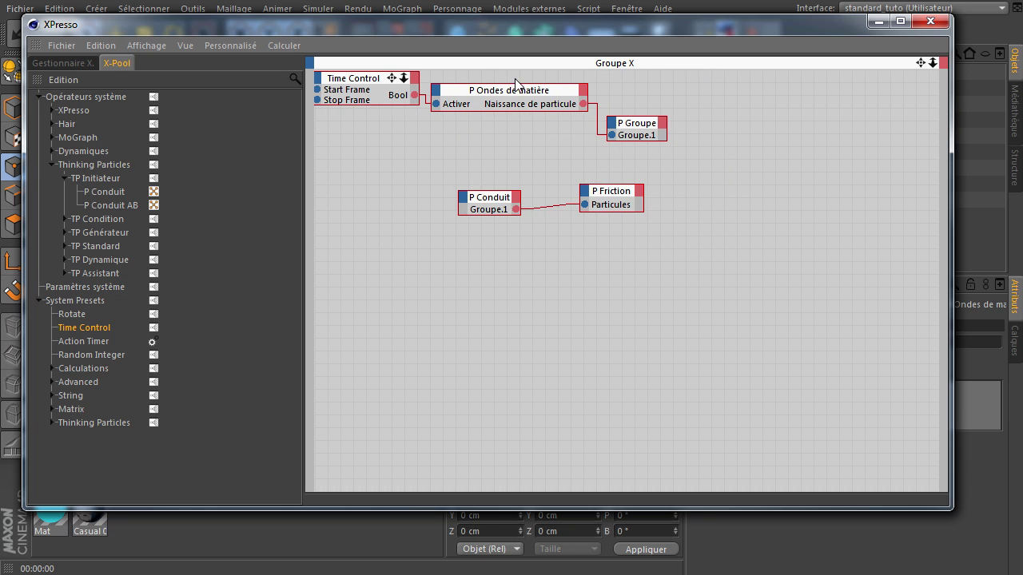
left_click_drag(507, 93, 551, 143)
left_click(650, 295)
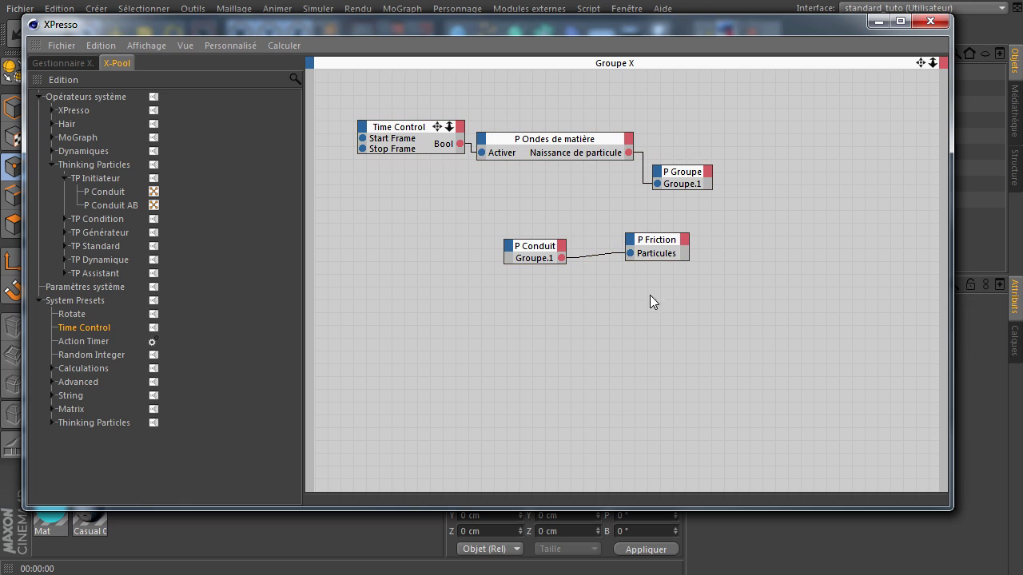
- Move the P Conduit and P Friction nodes below the Time Control node to free space in the graph
left_click_drag(475, 245, 773, 304)
left_click_drag(660, 251, 551, 249)
left_click_drag(421, 247, 414, 259)
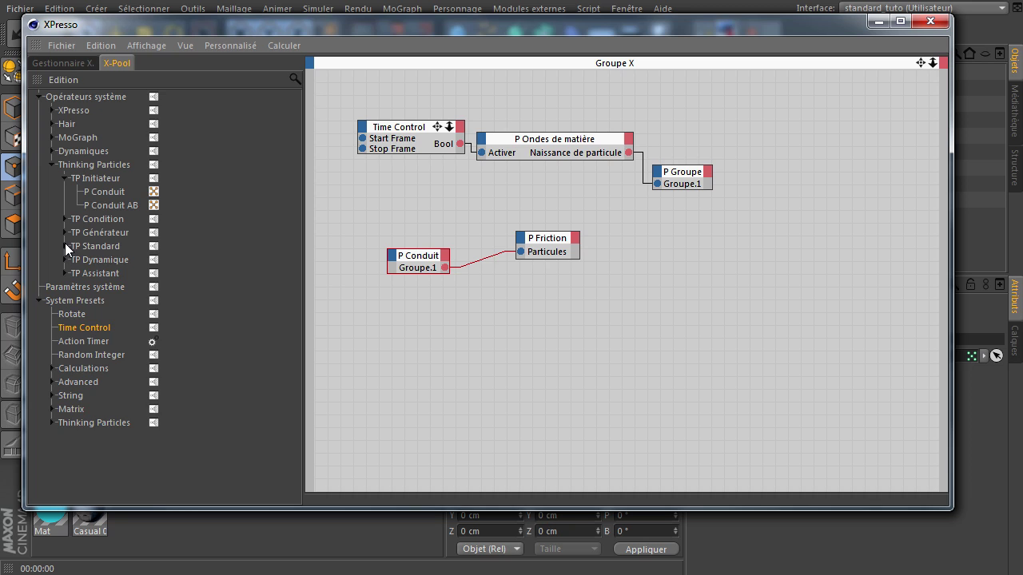
- Add a P Forme node from TP Standard and connect the Groupe.1 output of P Conduit to it
left_click(65, 246)
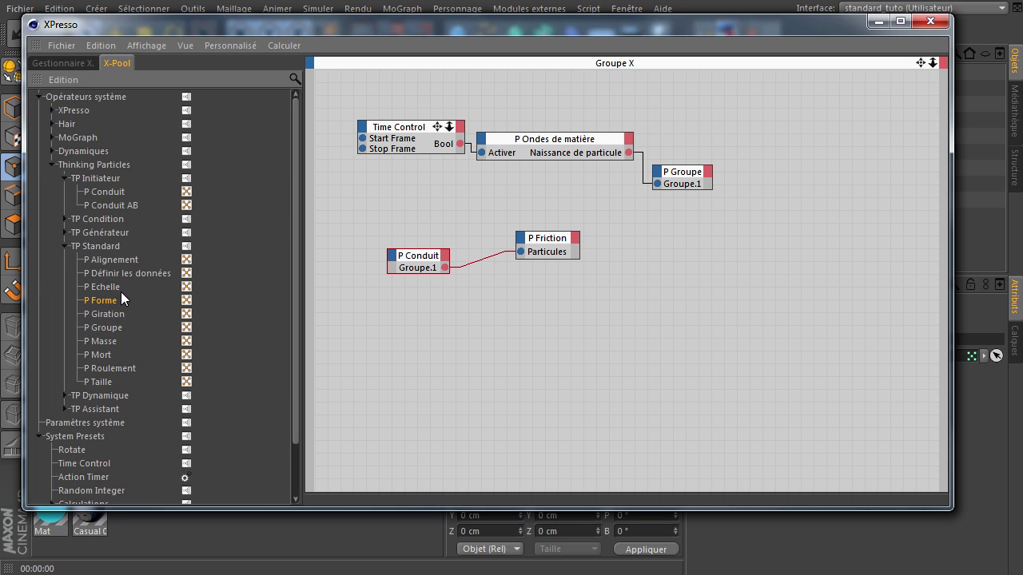
left_click_drag(544, 336, 544, 335)
mouse_move(445, 268)
left_mouse_down()
mouse_move(522, 338)
mouse_move(444, 268)
left_mouse_up()
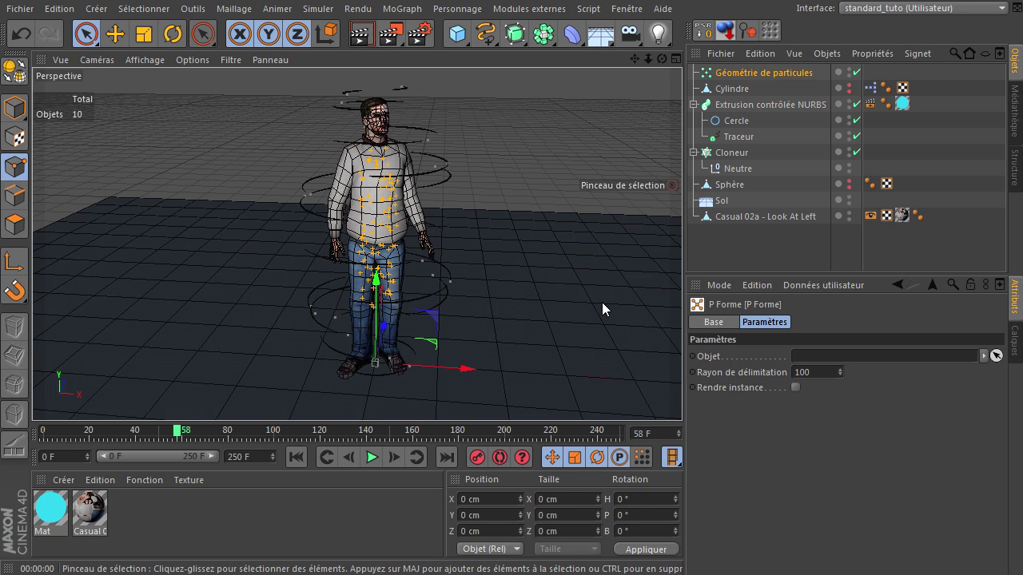
- Add an Omni light to the scene and enable its Aucune illumination option
left_click(657, 34)
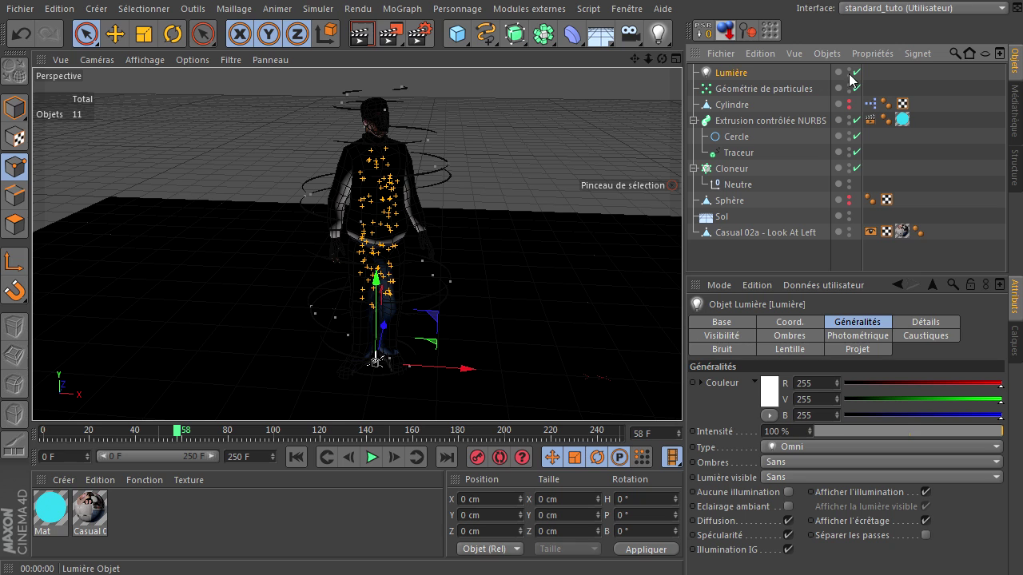
left_click(788, 492)
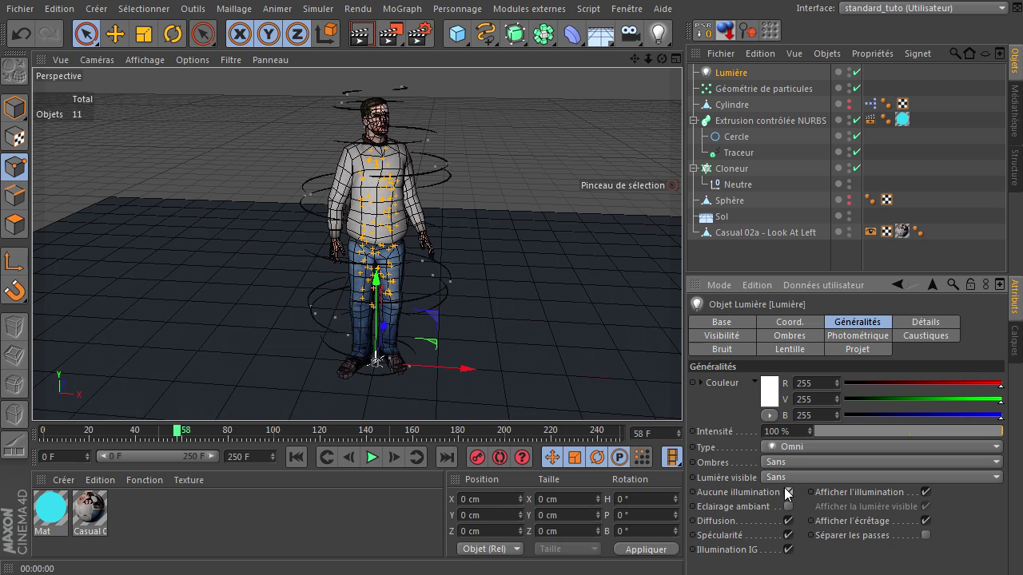
- Set the Lueur lens effect of the light to the Hi-8 preset
left_click(789, 350)
left_click_drag(813, 276, 826, 146)
left_click(834, 342)
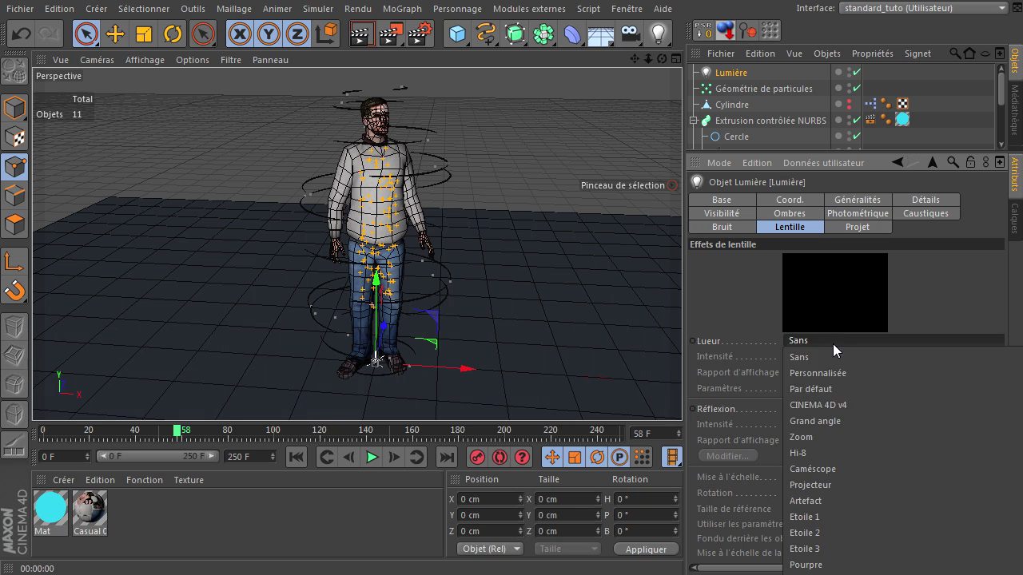
left_click(832, 395)
key("Down")
key("Down")
key("Down")
key("Down")
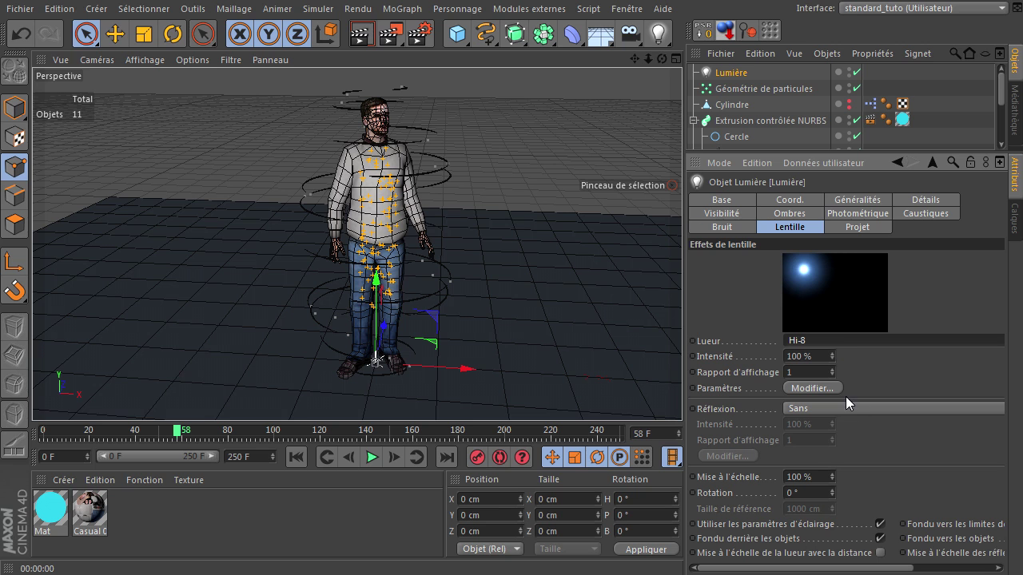
- Open the light's glow settings for editing and set the Faisceaux Elément 1 type to Inactif
left_click(823, 389)
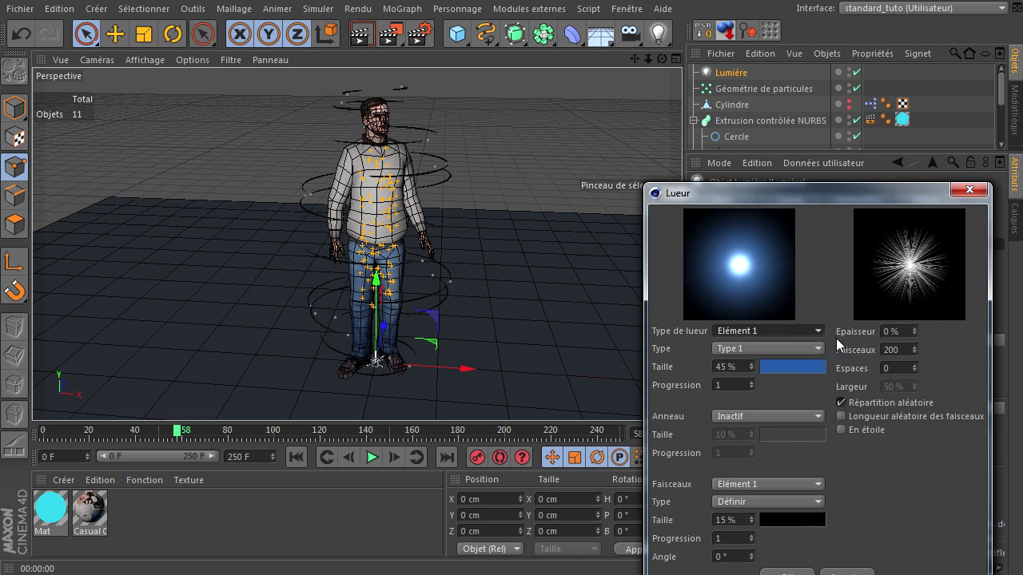
left_click_drag(839, 195, 420, 92)
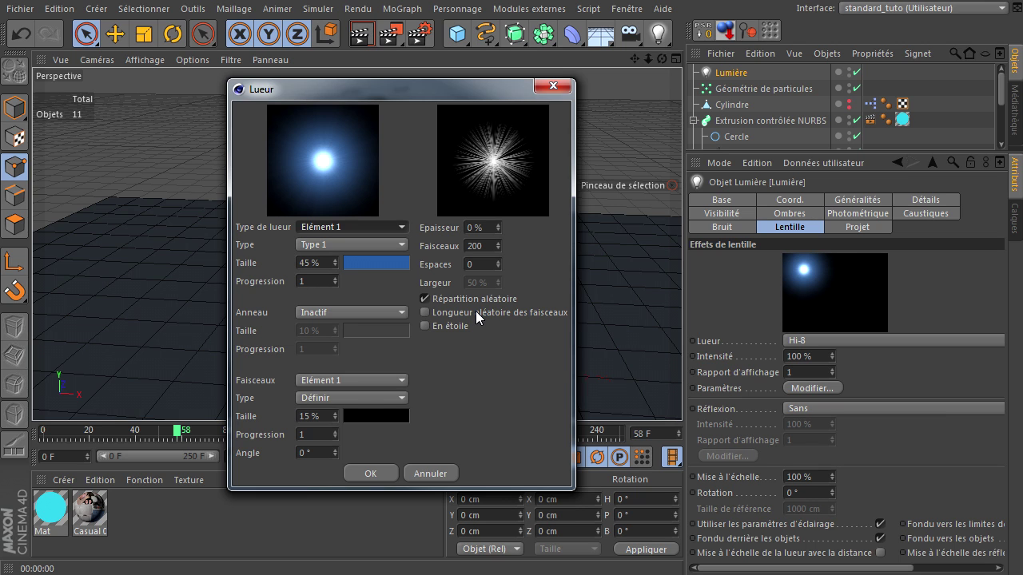
left_click(355, 382)
left_click(355, 382)
left_click(356, 397)
left_click(354, 416)
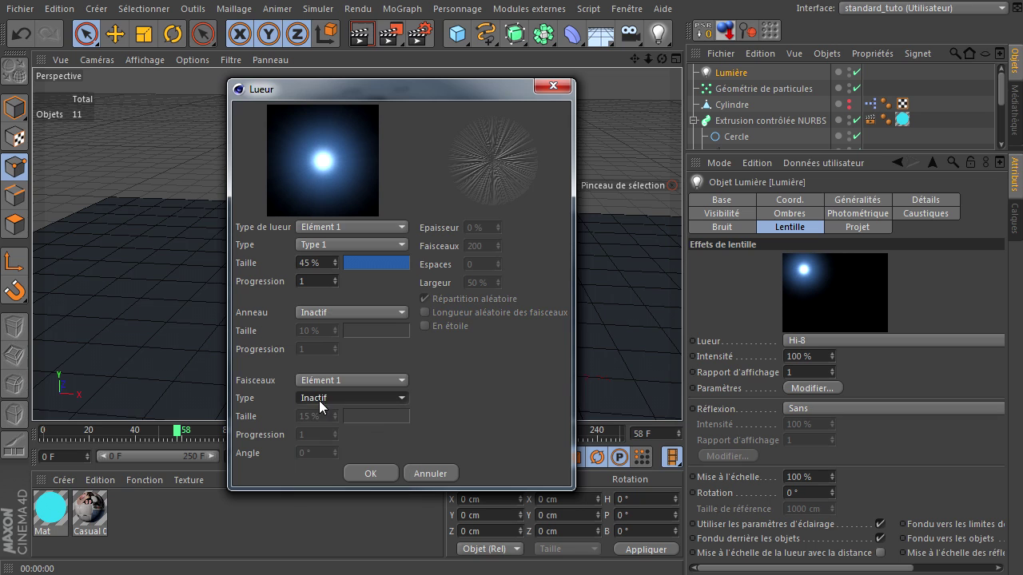
- Set the Faisceaux Elément 2 type to Inactif and check the type of Elément 3
left_click(347, 382)
left_click(346, 413)
left_click(327, 398)
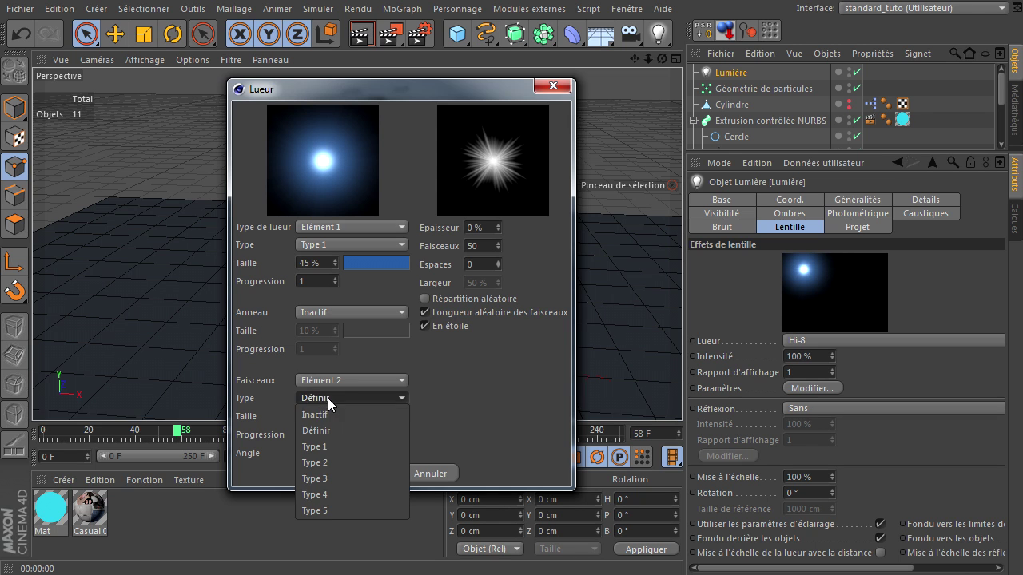
left_click(324, 412)
left_click(351, 387)
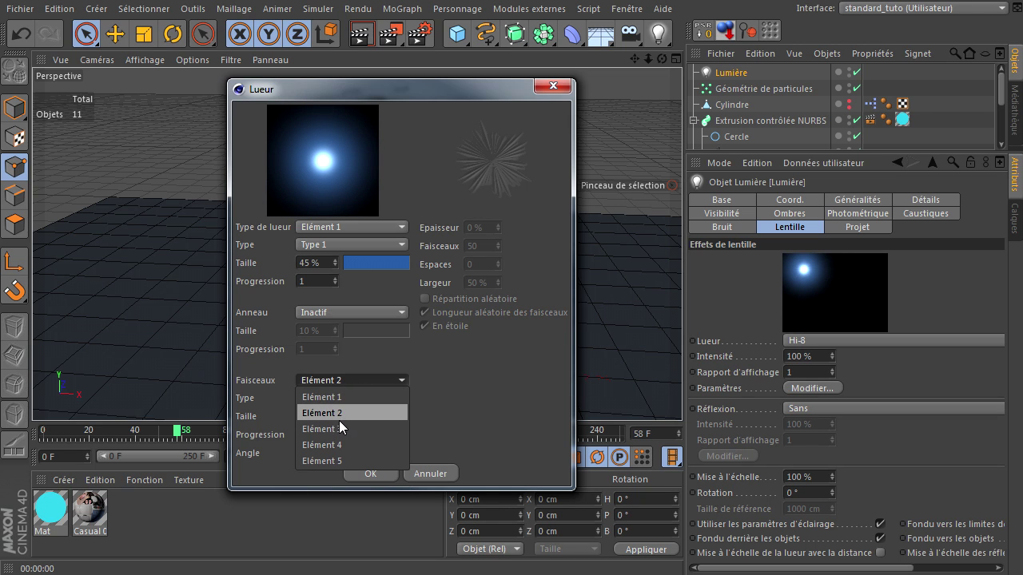
left_click(339, 422)
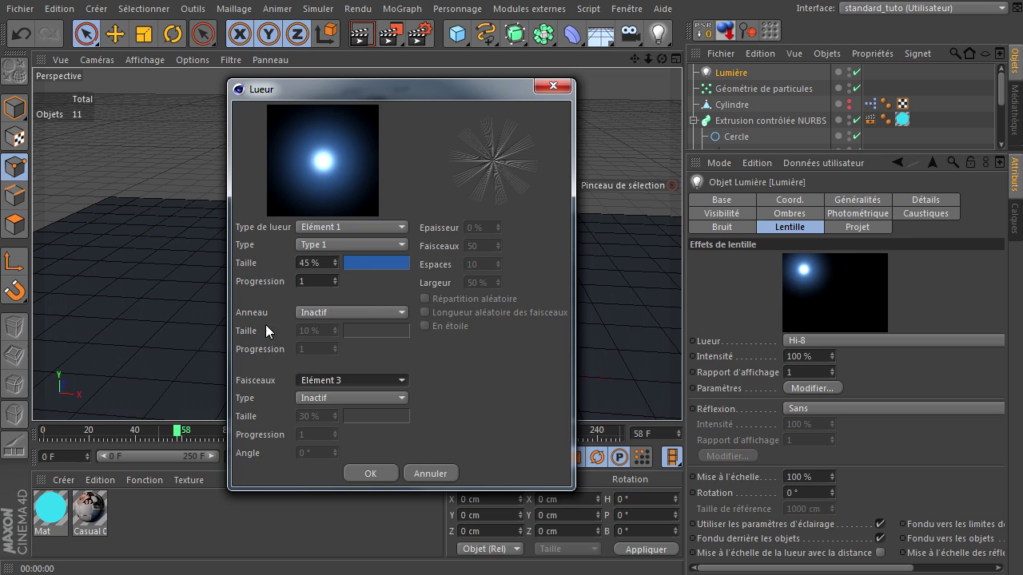
- Review the other glow elements and set the Taille of glow Elément 1 to 5 %
left_click(329, 226)
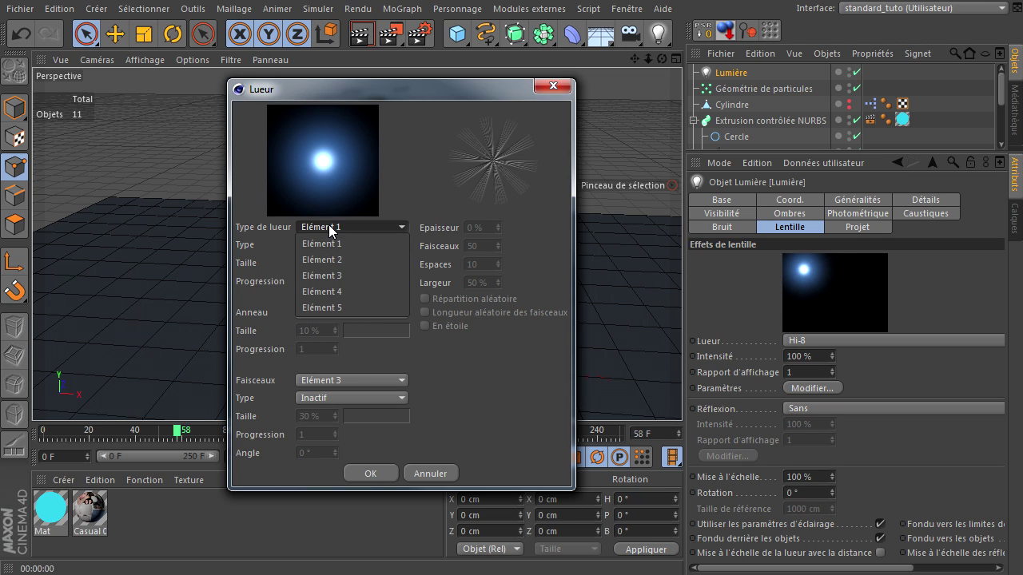
left_click(334, 275)
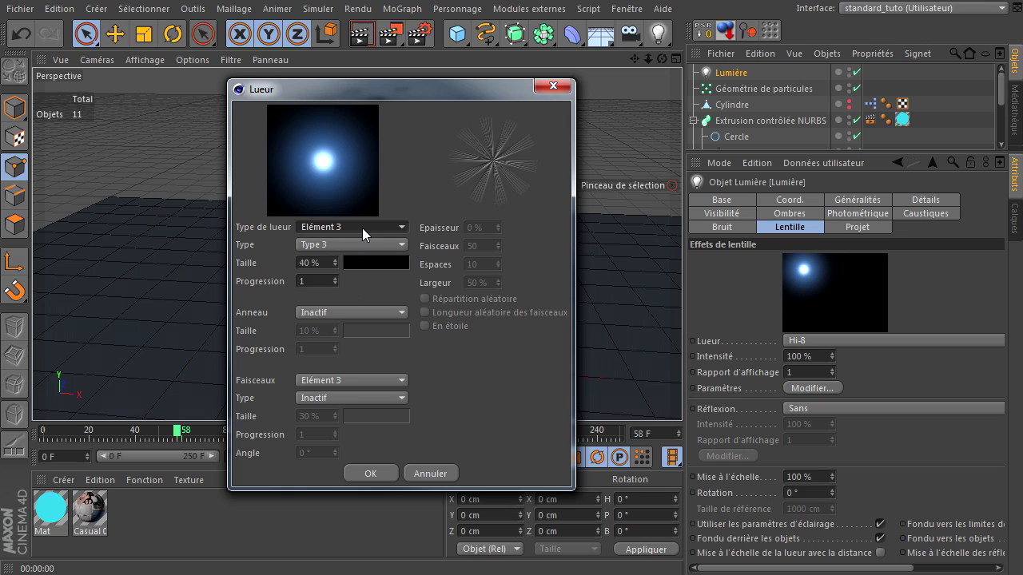
left_click(362, 228)
left_click(369, 290)
left_click(378, 225)
left_click(368, 241)
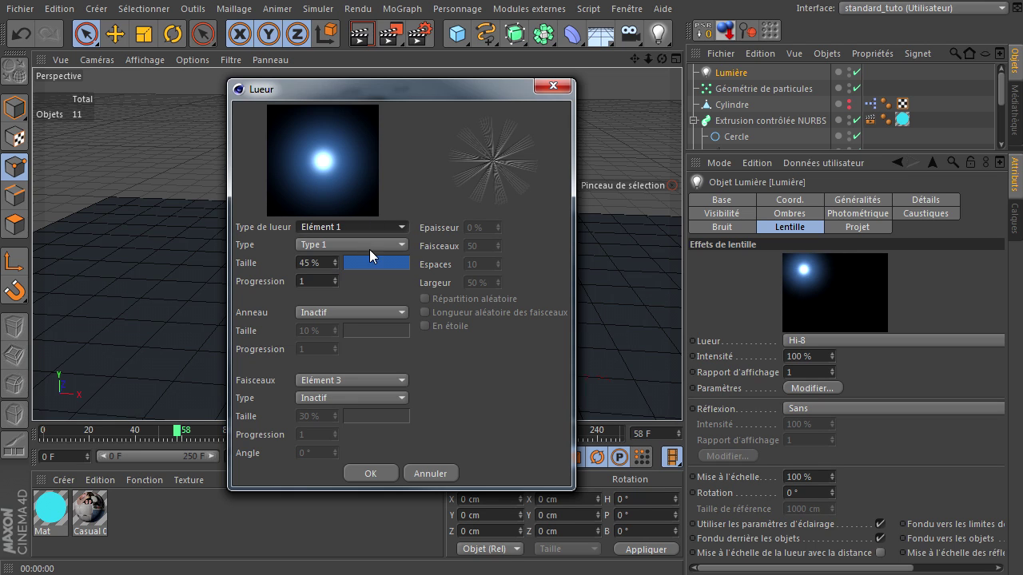
double_click(316, 263)
type("5")
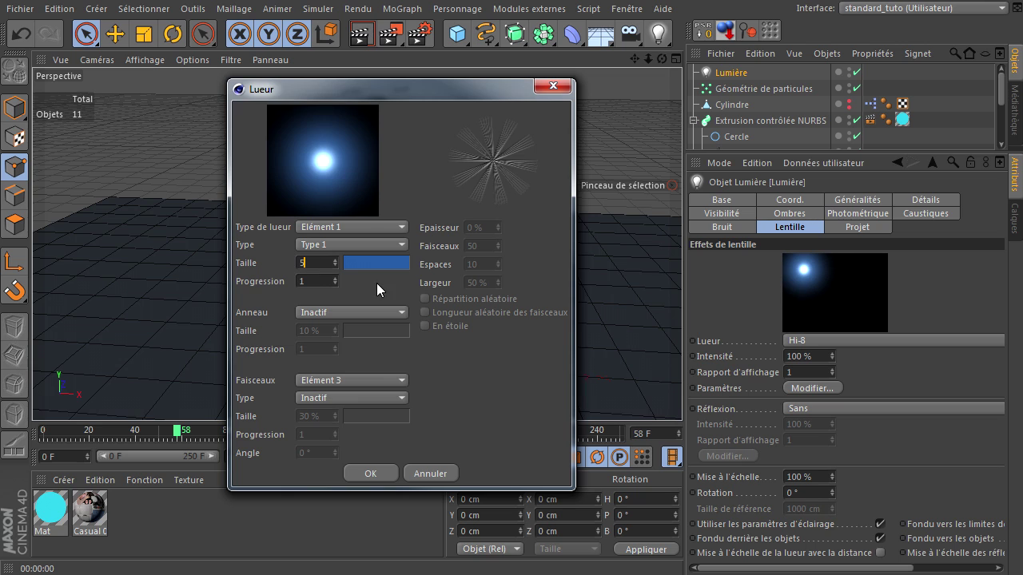
key("Return")
- Reduce the Taille of glow Elément 2 so the light's glow becomes a small point
left_click(367, 222)
left_click(358, 258)
double_click(304, 262)
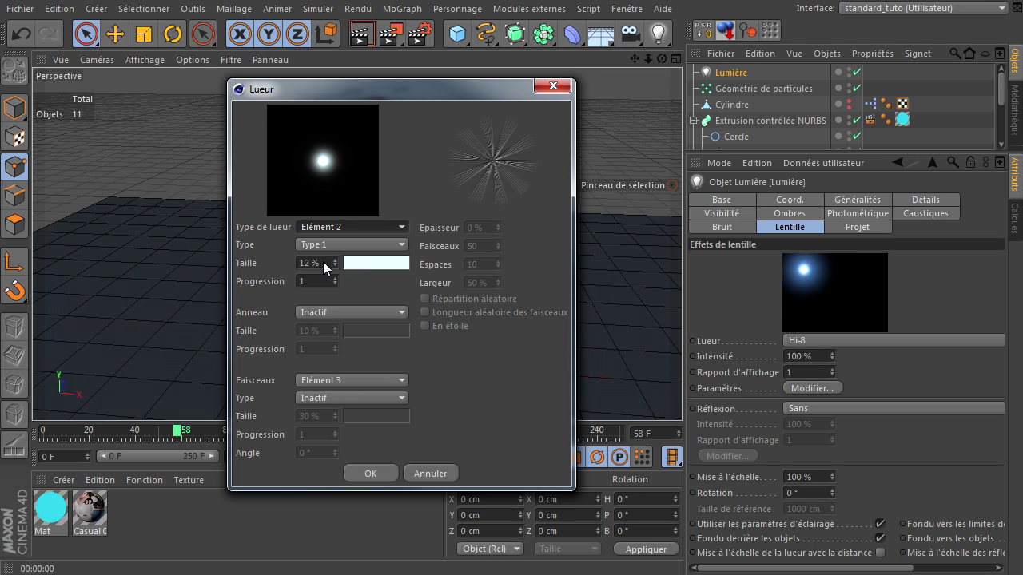
left_click(352, 230)
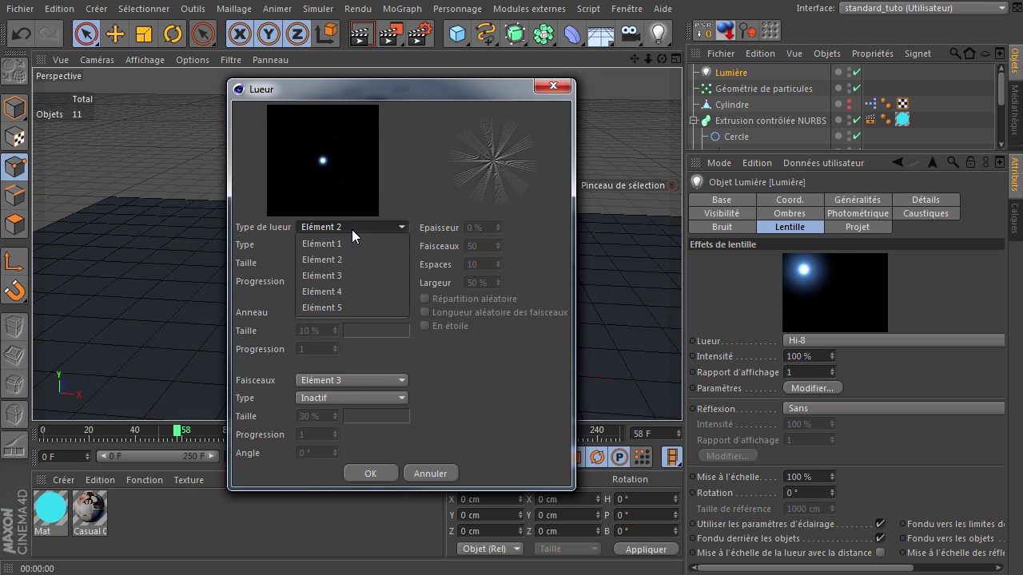
- Set the Taille of glow Elément 3 to 4 %, apply the glow settings and make the glow scale with distance
left_click(341, 275)
double_click(317, 262)
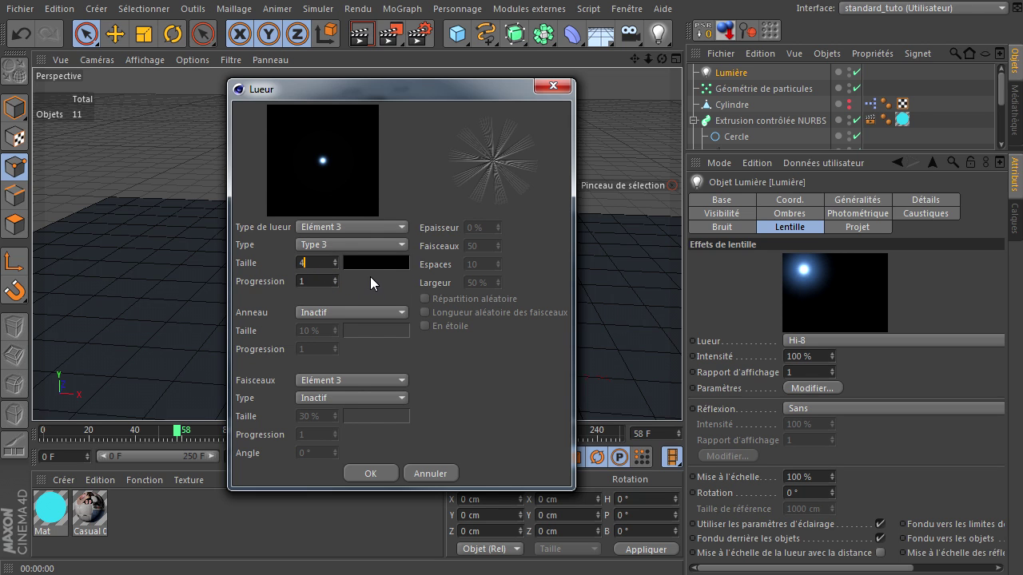
left_click(389, 474)
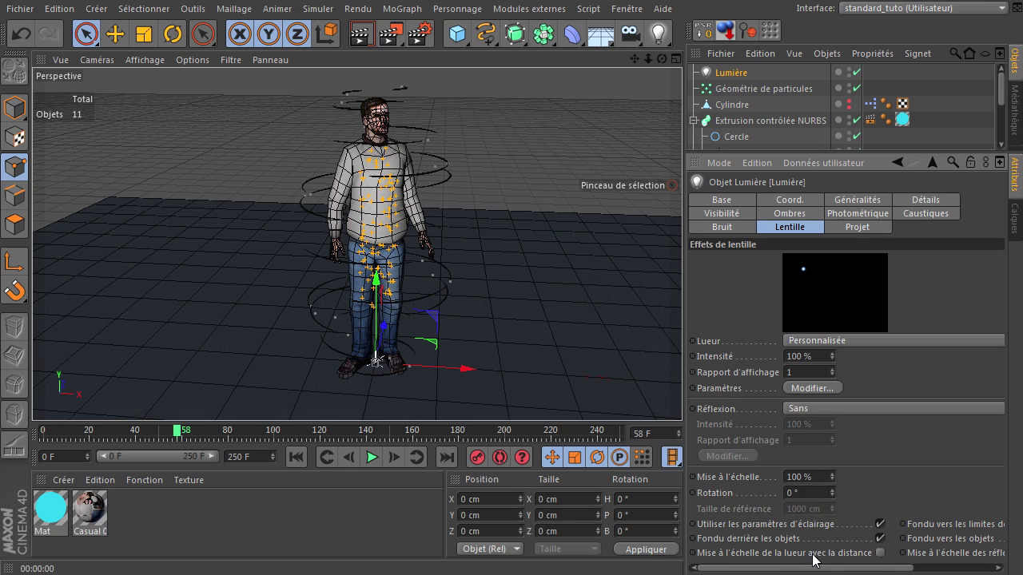
left_click(881, 553)
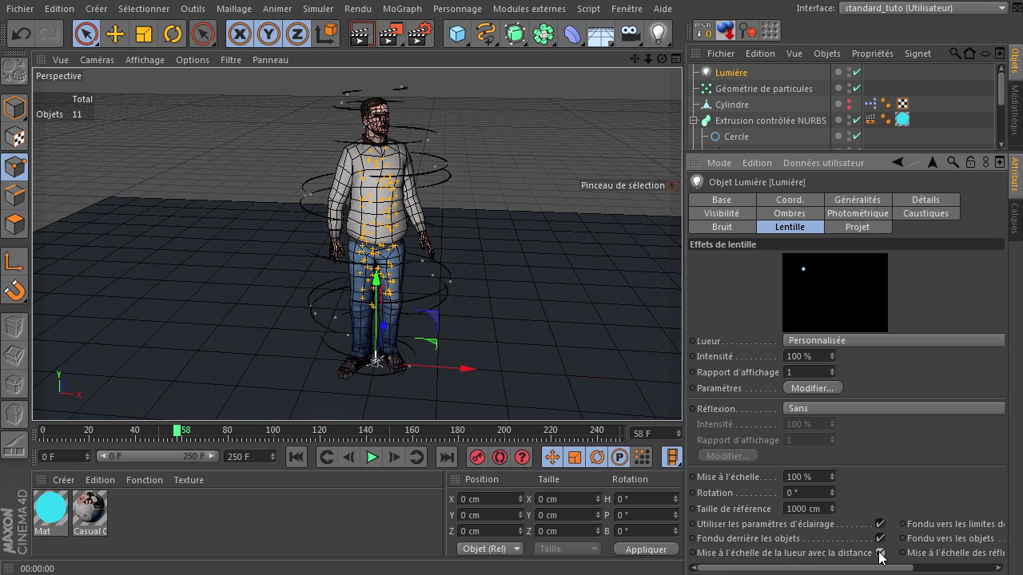
- Hide the light in the editor and render, and assign Lumière as the Objet of the cylinder's P Forme node
left_click(849, 70)
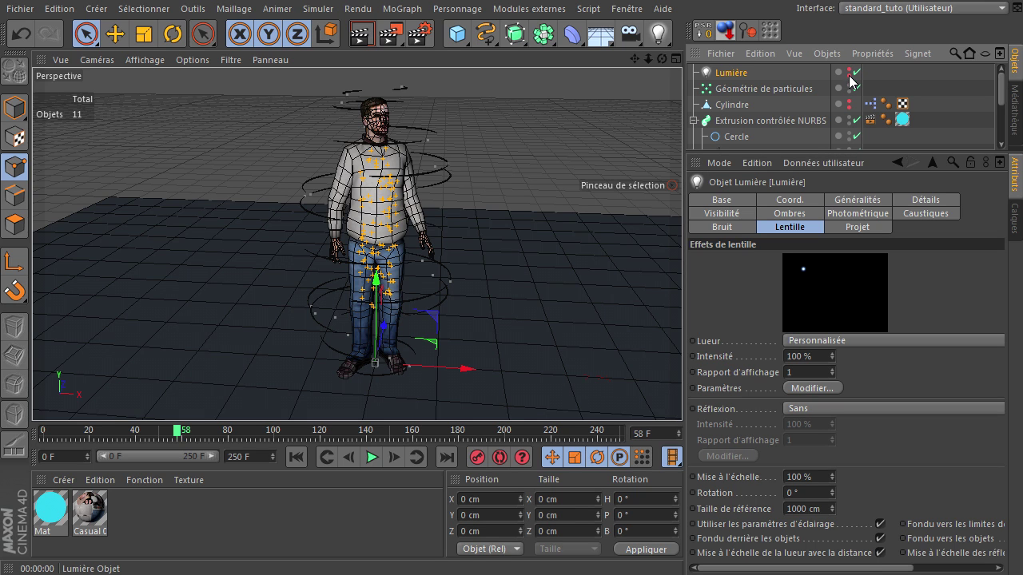
double_click(870, 103)
left_click_drag(475, 182, 368, 143)
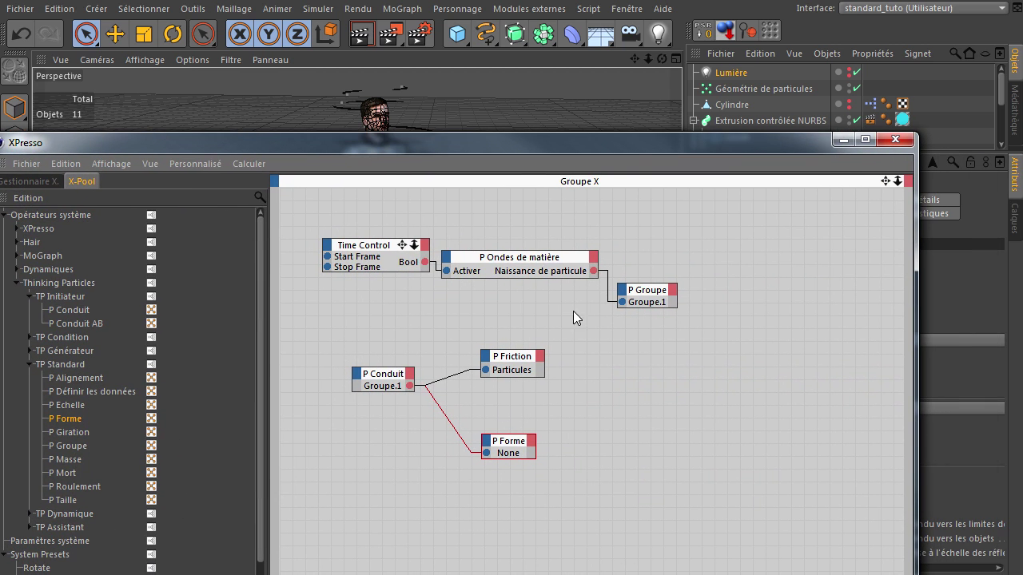
left_click_drag(506, 448, 506, 403)
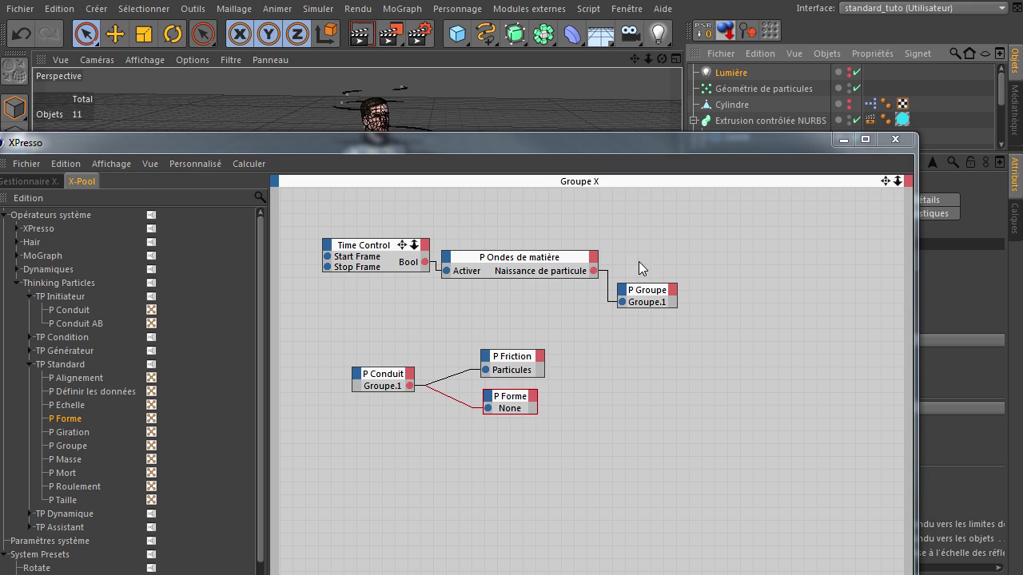
left_click_drag(505, 416, 506, 415)
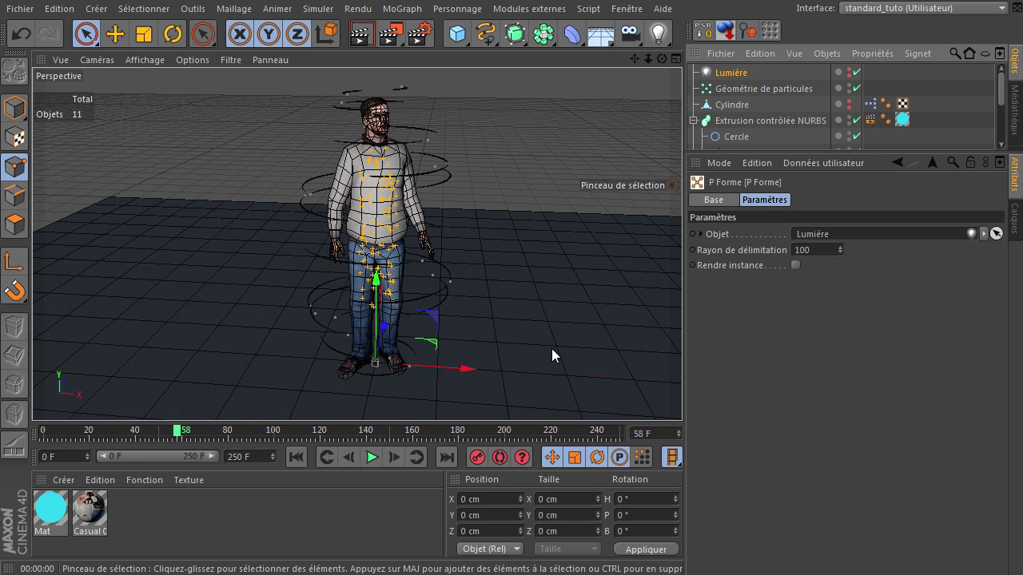
- Play the animation from the start and render the view at frames 48 and 61 to check the light particles
left_click(290, 453)
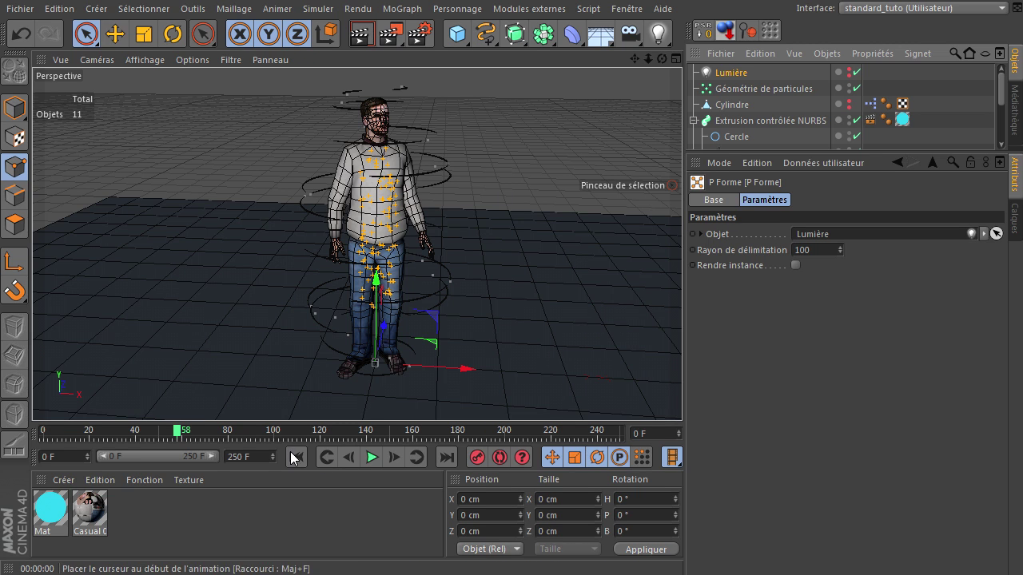
left_click(371, 457)
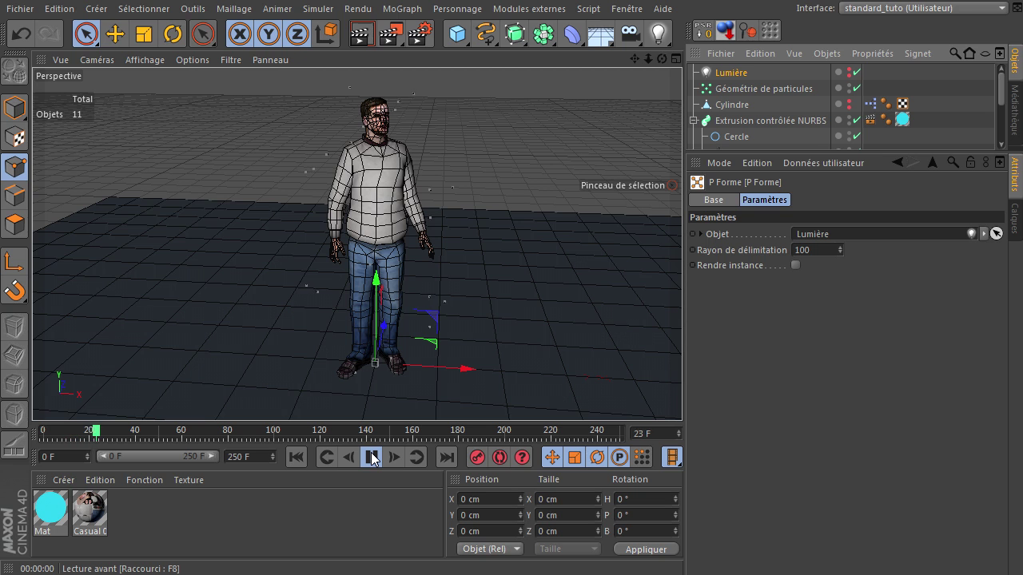
left_click(360, 36)
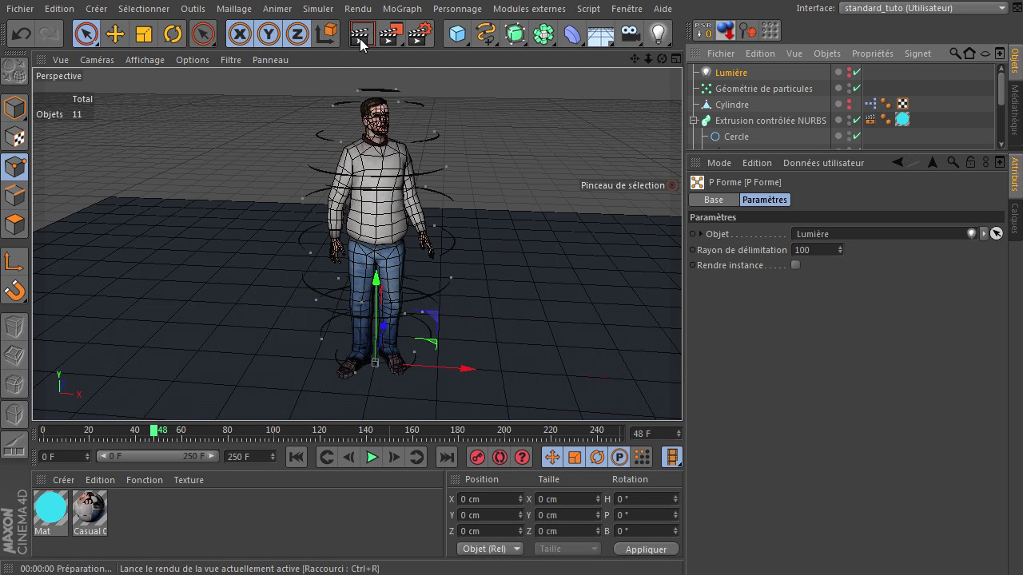
left_click(371, 457)
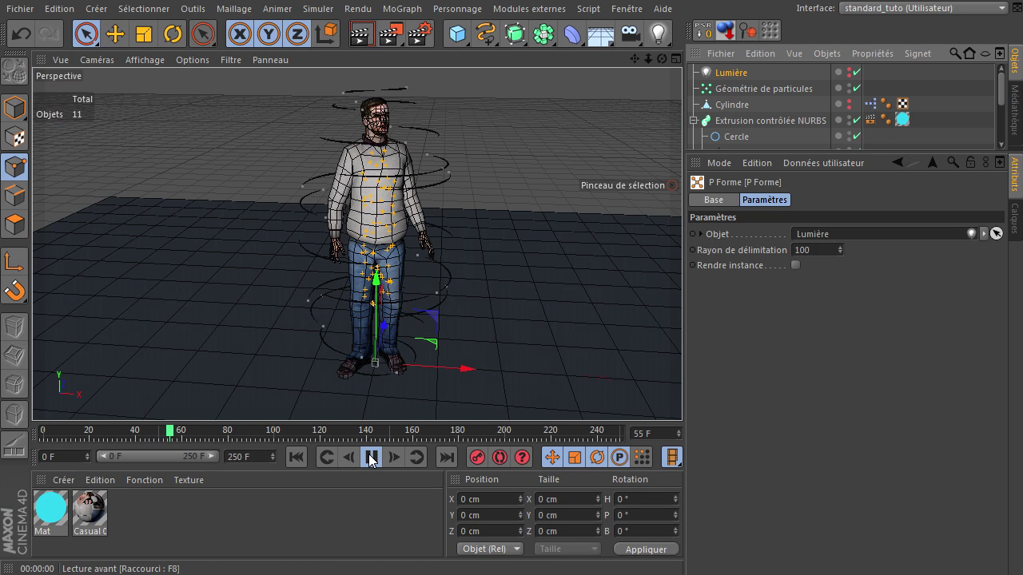
left_click(371, 457)
left_click(361, 36)
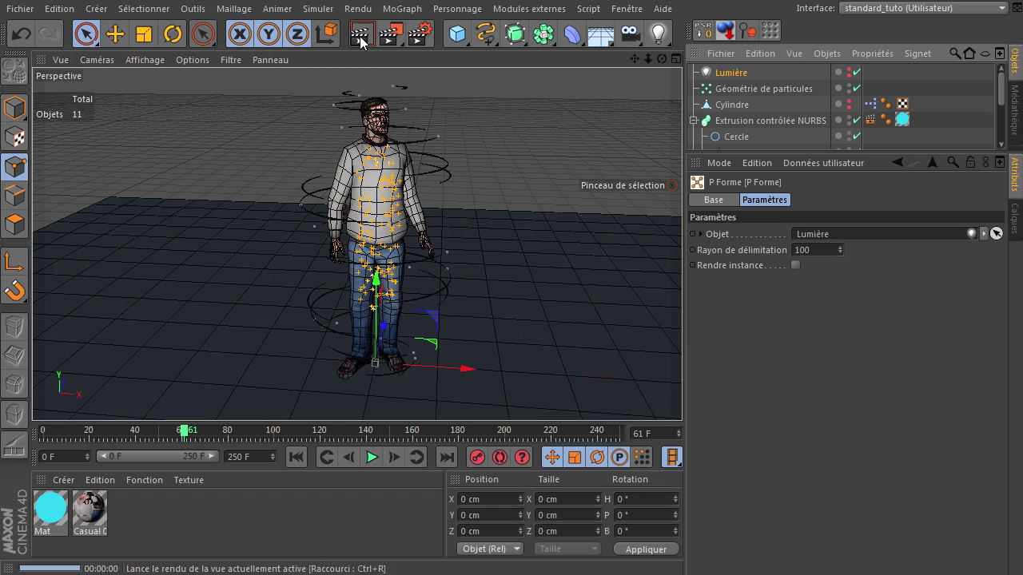
- Continue playback, render the view at frame 93, and play on to about frame 147 to see the particles end
left_click(372, 457)
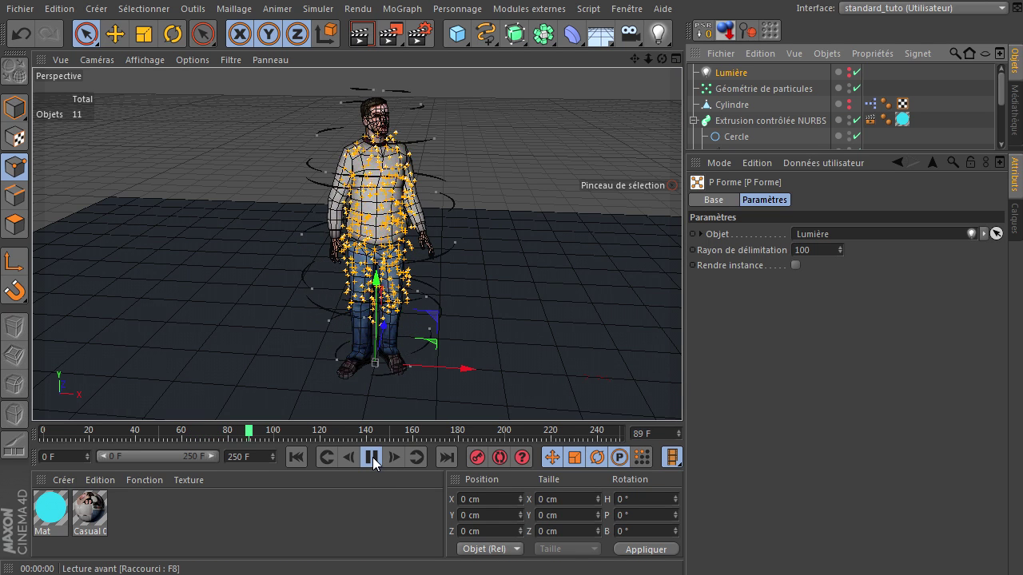
left_click(373, 457)
left_click(361, 35)
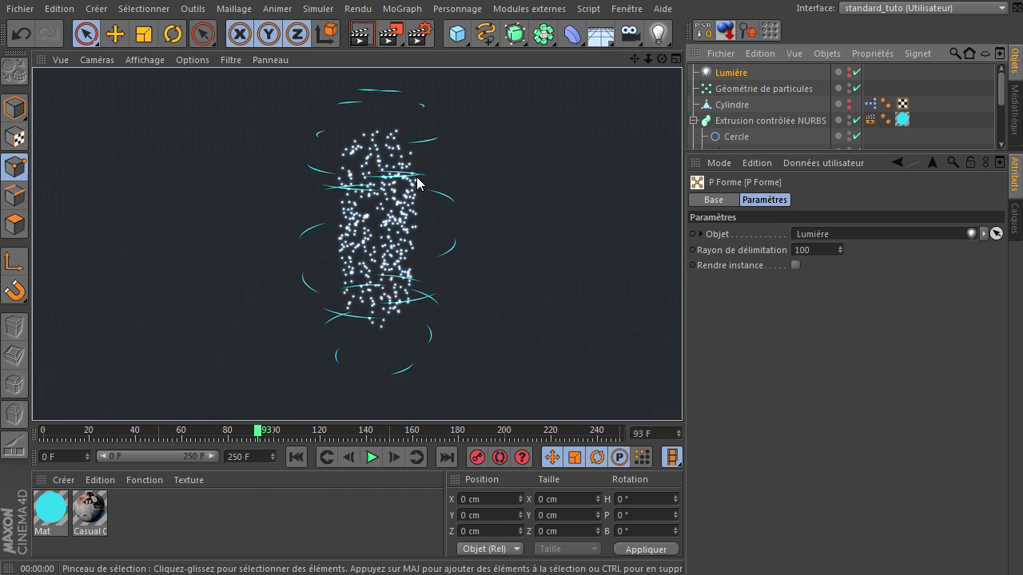
left_click(372, 457)
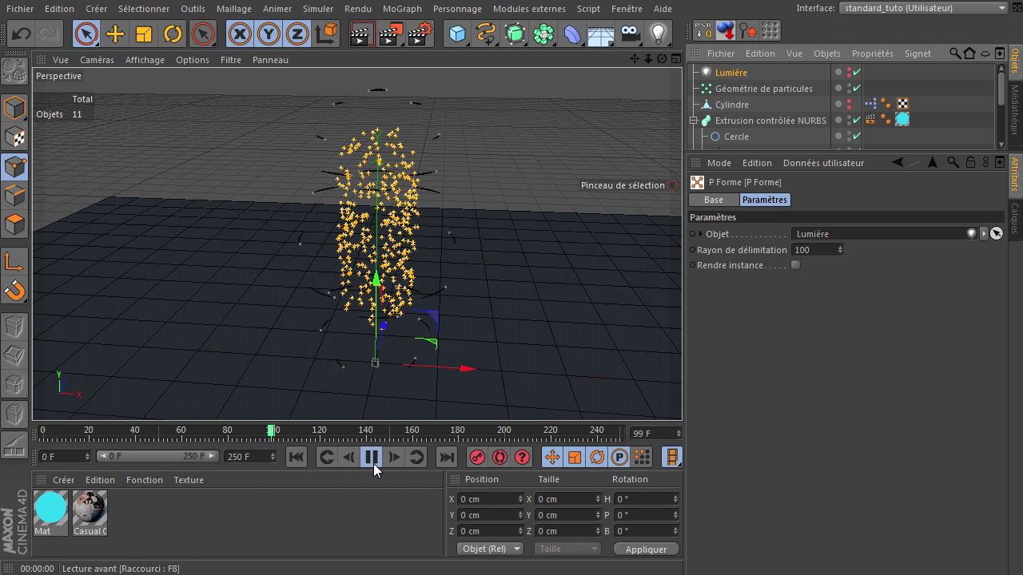
left_click(371, 457)
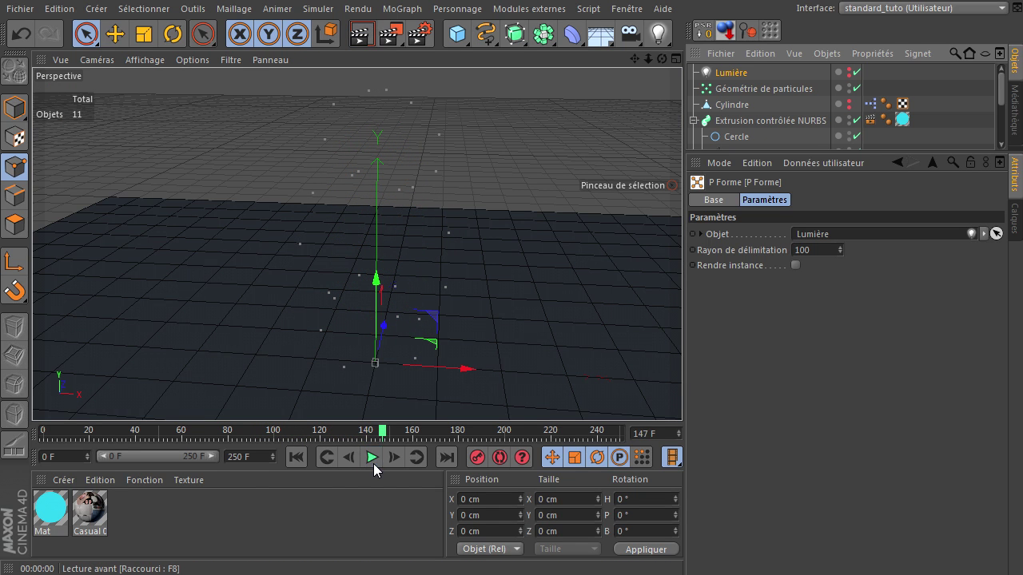
- Replay the animation from the start and render the view at frames 83 and 89 to compare the figure's fade
left_click(290, 463)
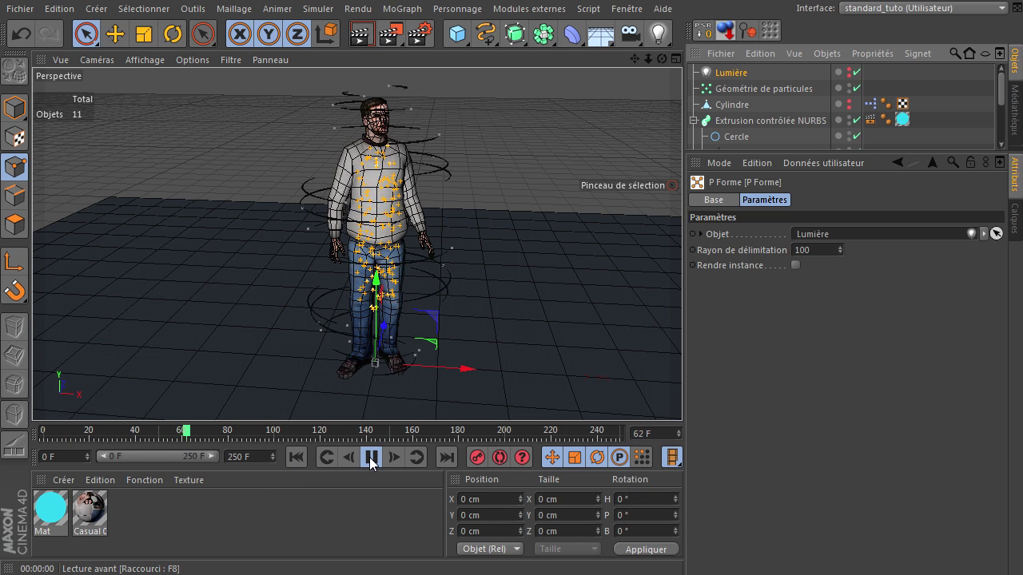
left_click(370, 462)
left_click(361, 32)
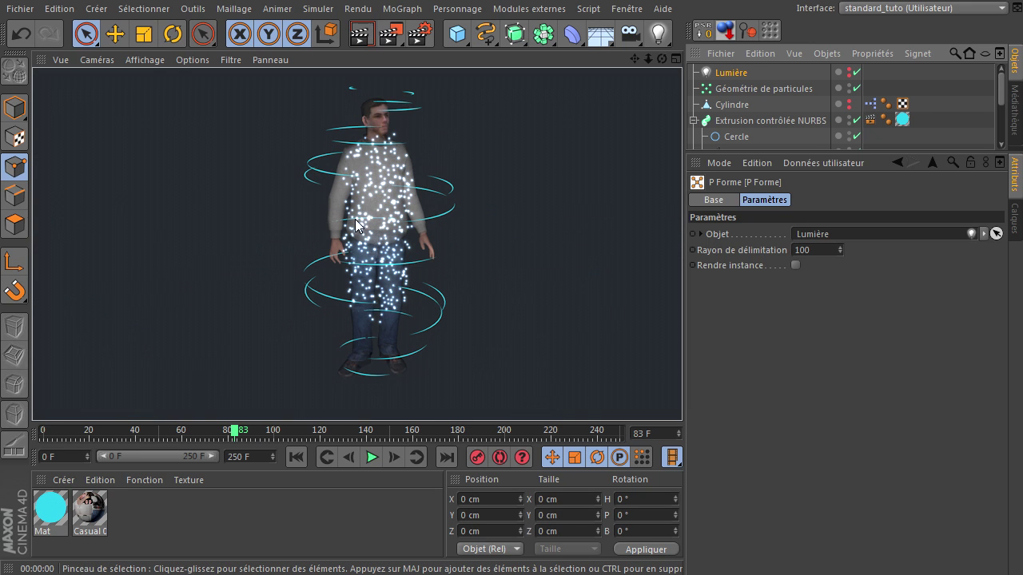
left_click(371, 457)
left_click(372, 458)
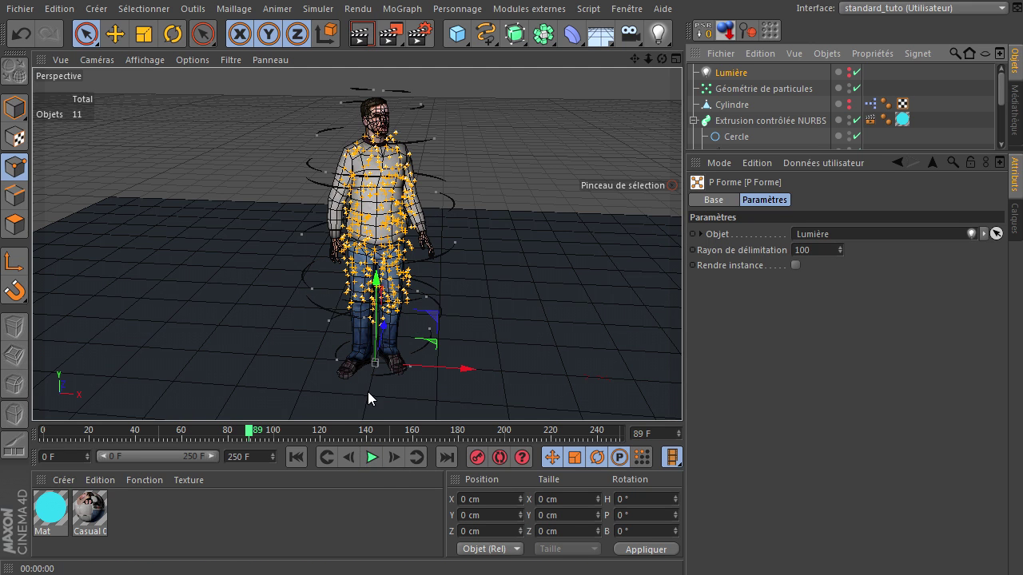
left_click(358, 37)
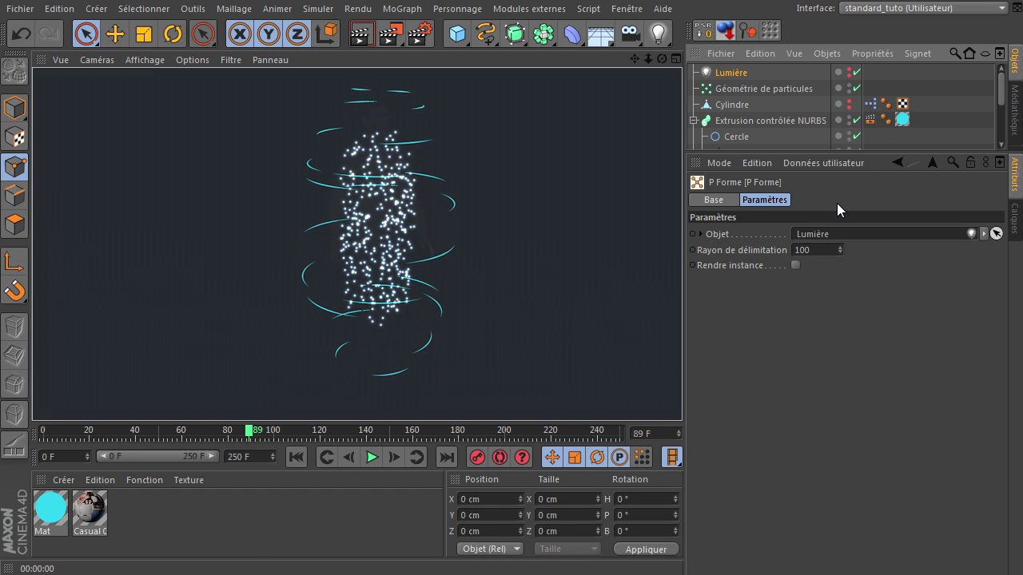
- Extend the Visibilité fade in the Casual 02a figure's Affichage tag to about frame 96 and render the view at frame 89
left_click(870, 119)
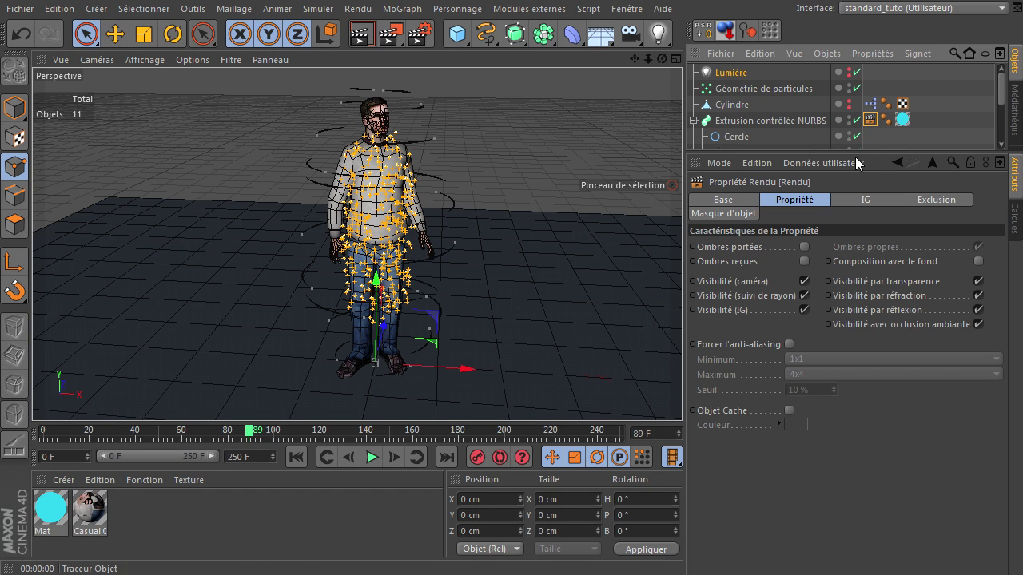
left_click_drag(857, 154, 866, 242)
left_click(870, 231)
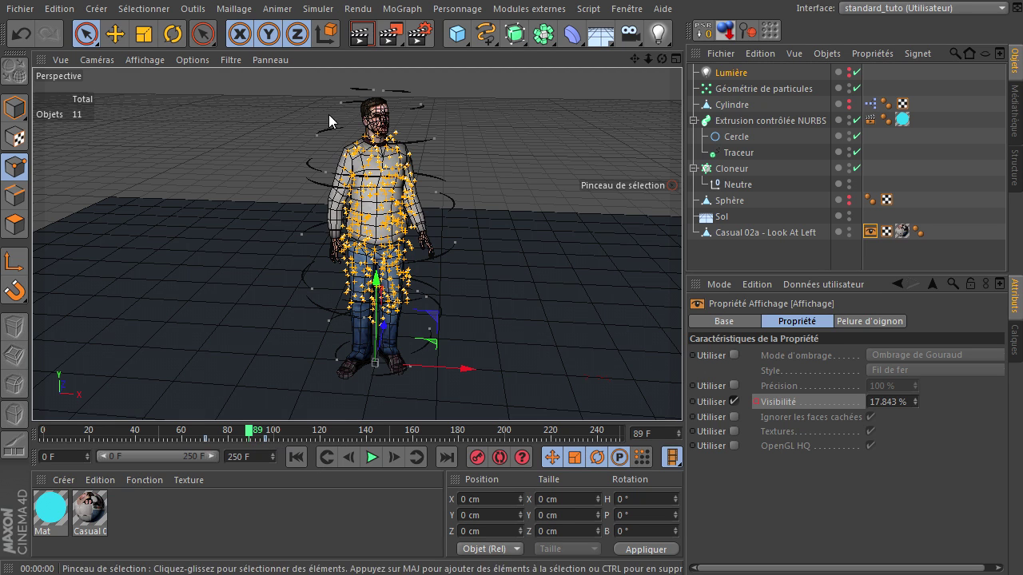
left_click(361, 35)
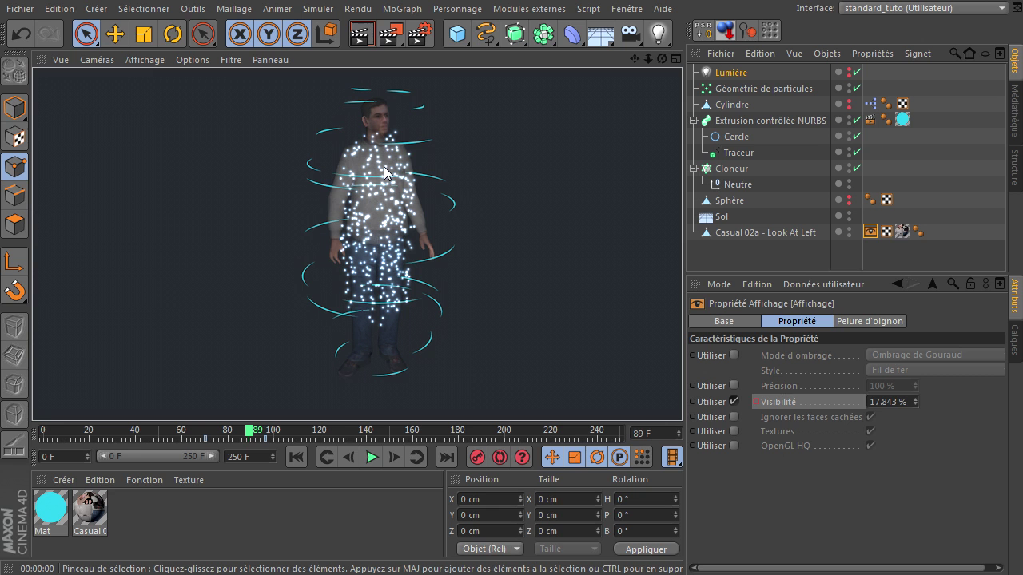
- Pull the perspective view back from the figure and return the animation to frame 0 with the tag deselected
left_click_drag(646, 61, 681, 392)
left_click_drag(632, 58, 633, 66)
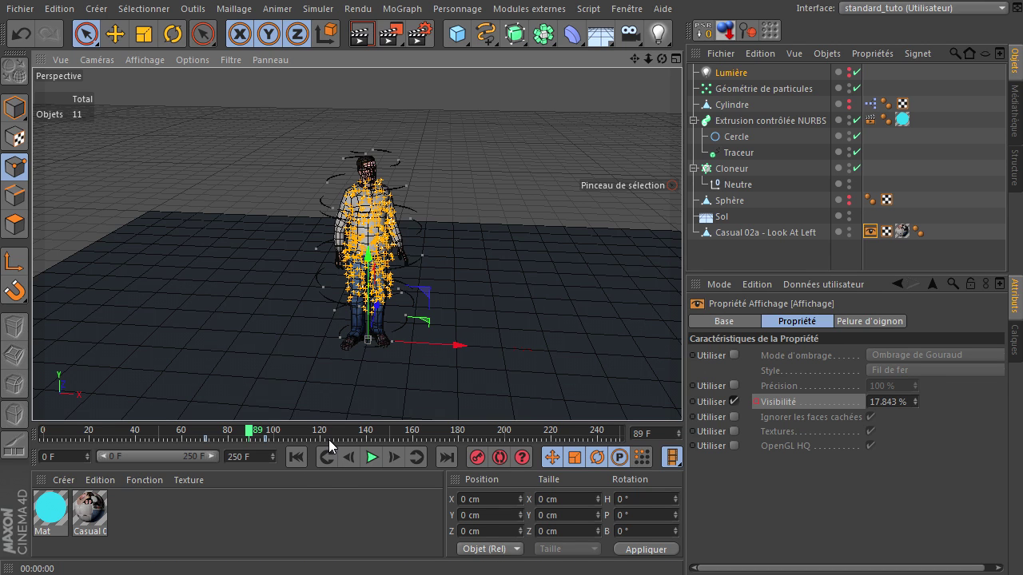
left_click(276, 525)
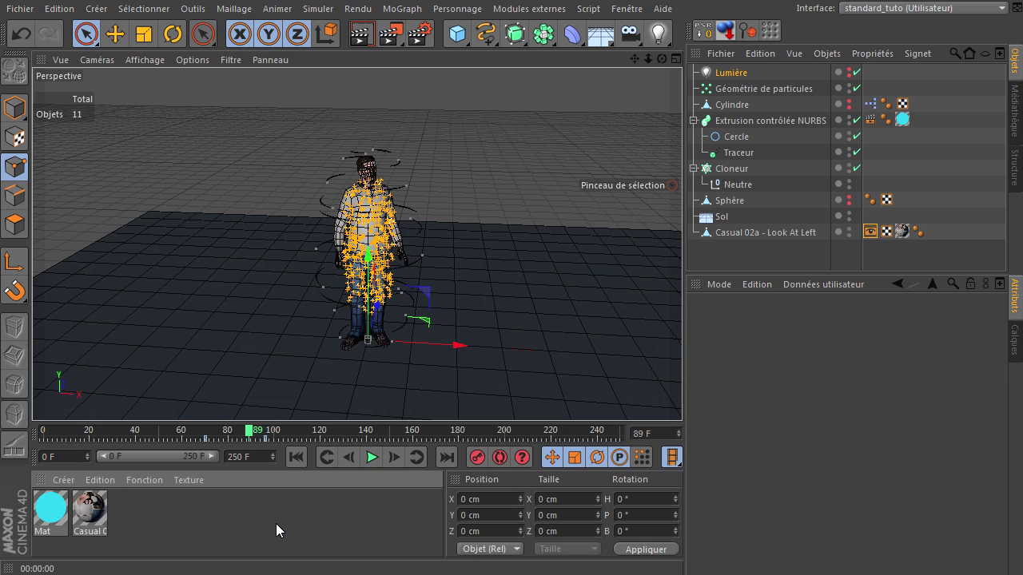
left_click(296, 457)
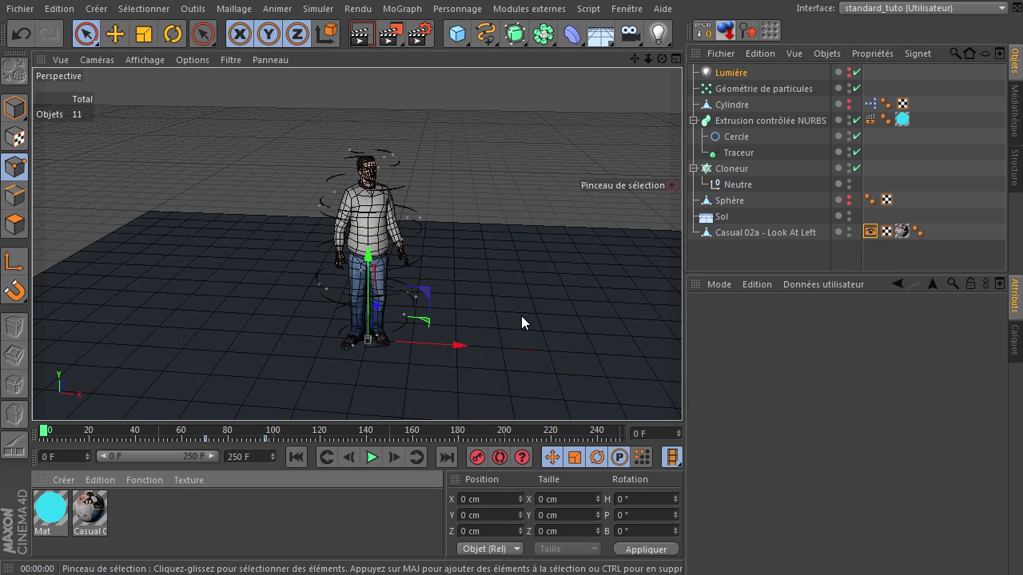
left_click(521, 315)
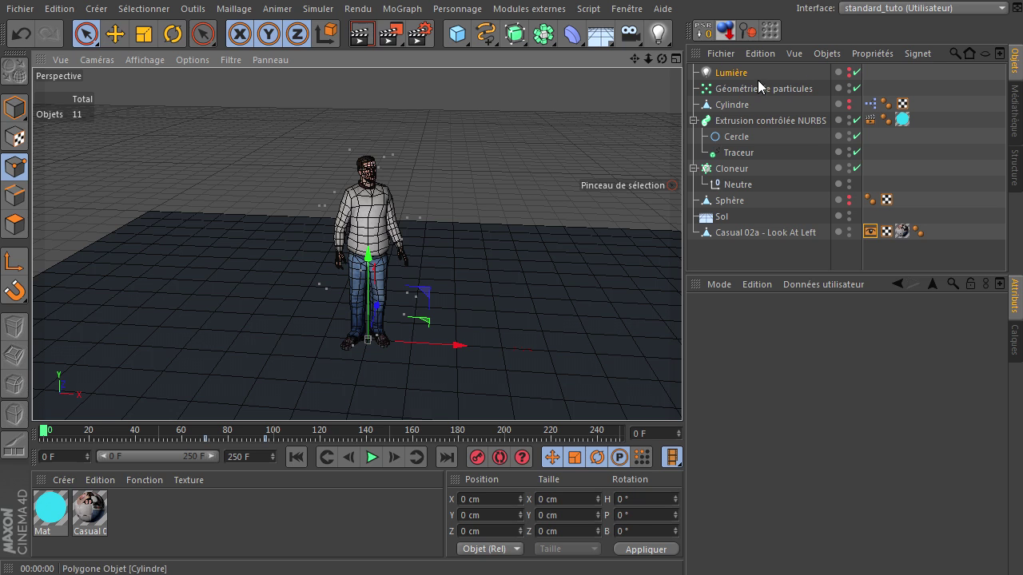
- Reopen the cylinder's XPresso graph and arrange the P Conduit, P Friction, P Forme and P Groupe nodes more compactly
left_click(871, 104)
double_click(870, 104)
left_click_drag(614, 102, 295, 56)
left_click_drag(525, 167, 533, 167)
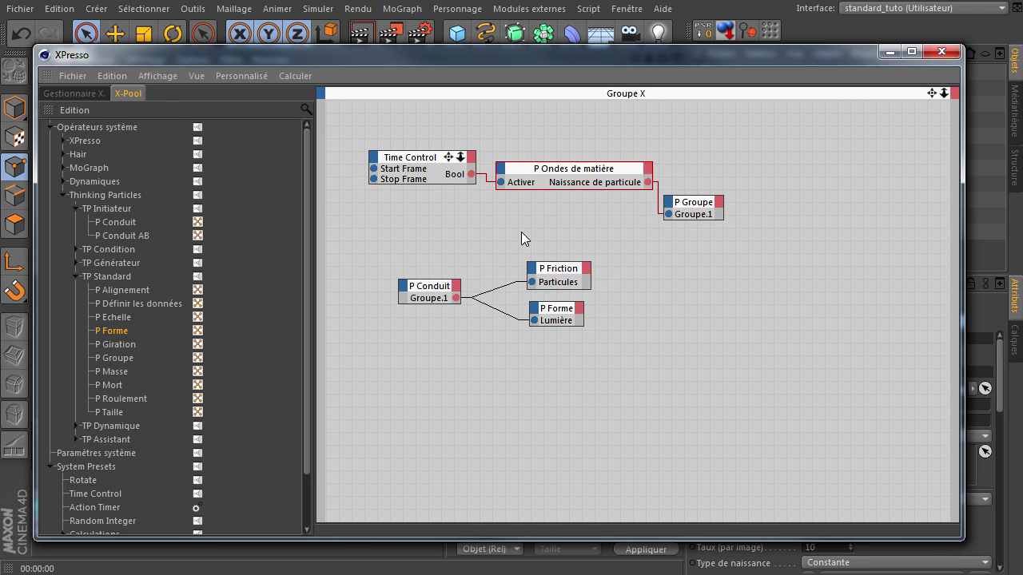
left_click_drag(521, 232, 635, 352)
left_click_drag(572, 283, 518, 286)
left_click_drag(419, 241, 530, 346)
left_click_drag(512, 276, 535, 225)
left_click_drag(699, 202, 705, 188)
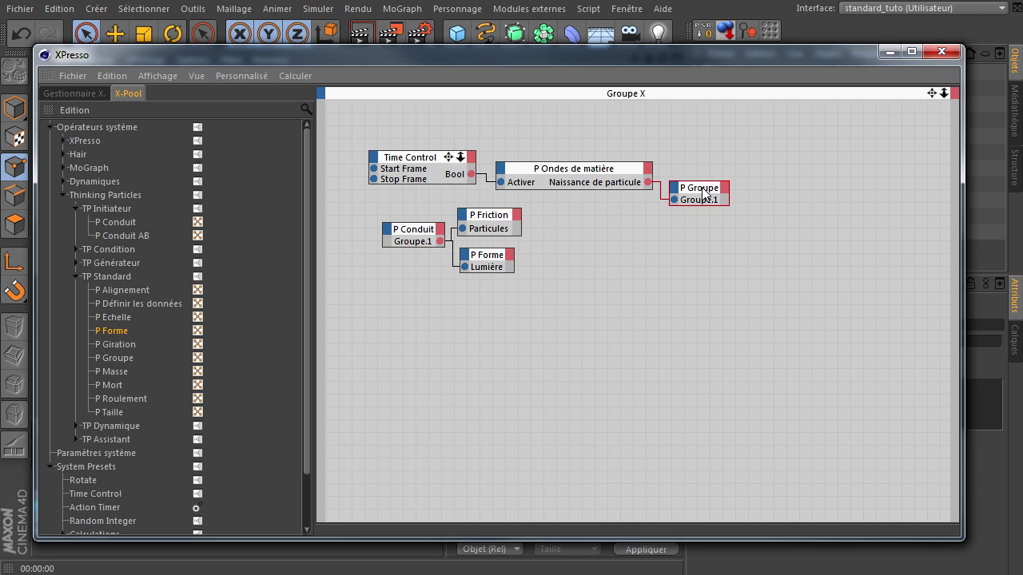
left_click(596, 344)
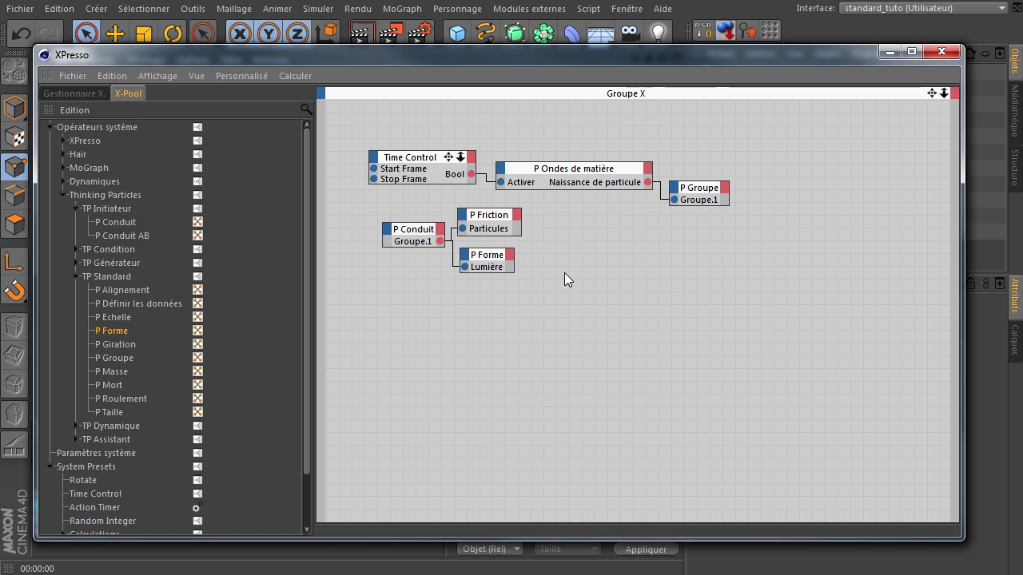
left_click(931, 49)
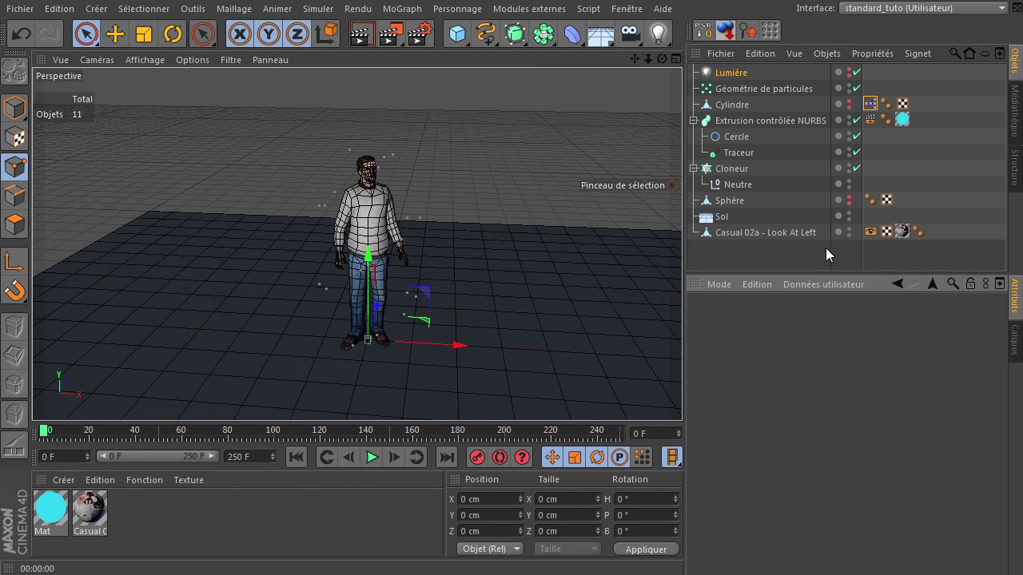
- Select the Cloneur, play the animation to frame 48 and render the view to check the trails
left_click(732, 168)
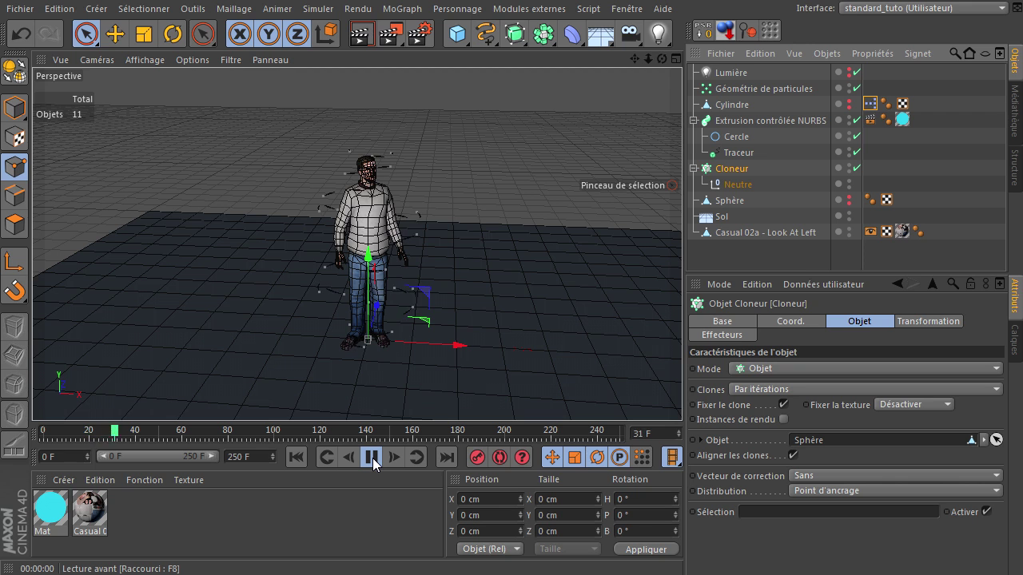
left_click(373, 458)
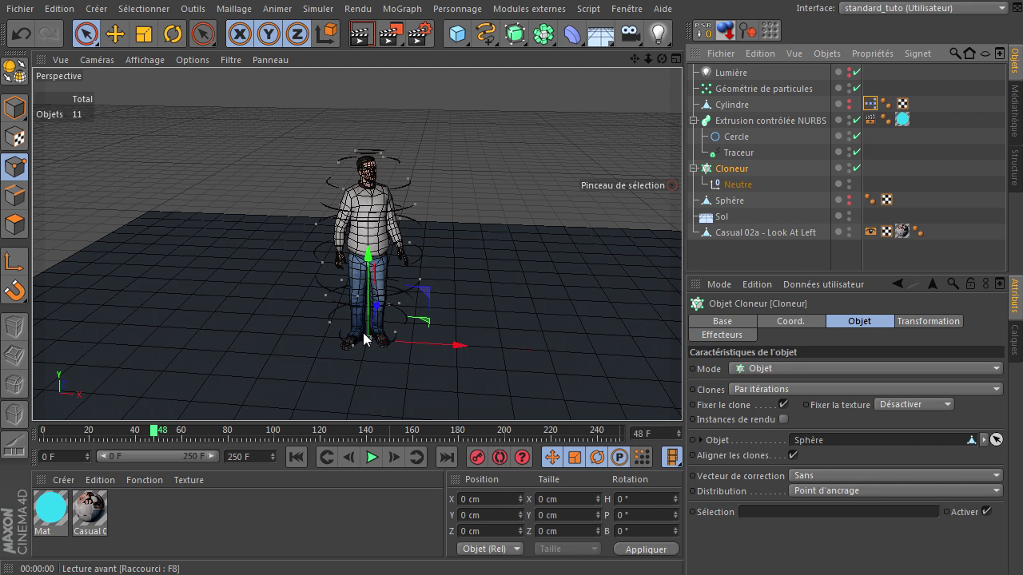
left_click(361, 34)
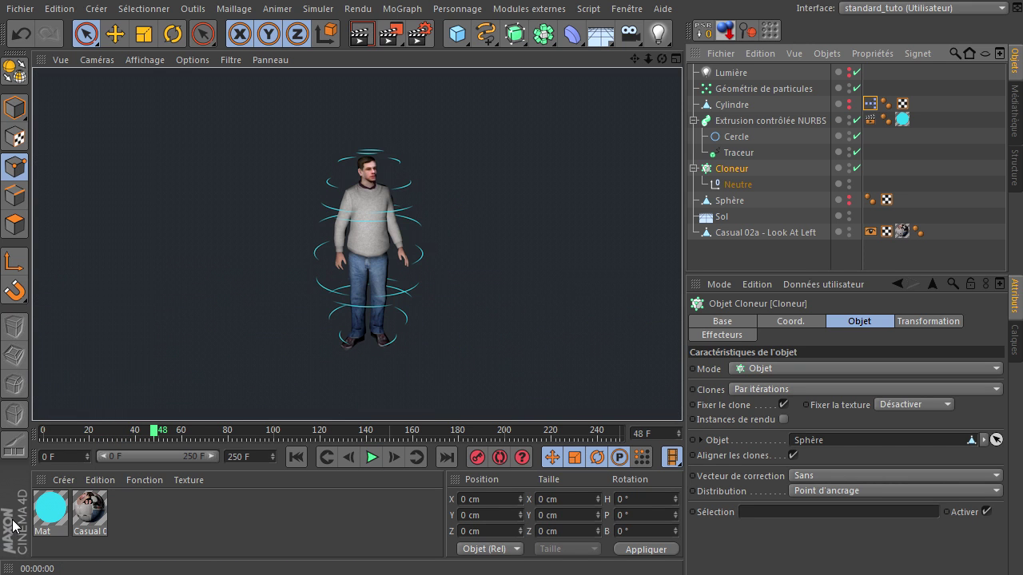
- Brighten the Mat material's luminescence colour to R 77, V 226, B 252 and render the view
double_click(46, 512)
left_click(431, 151)
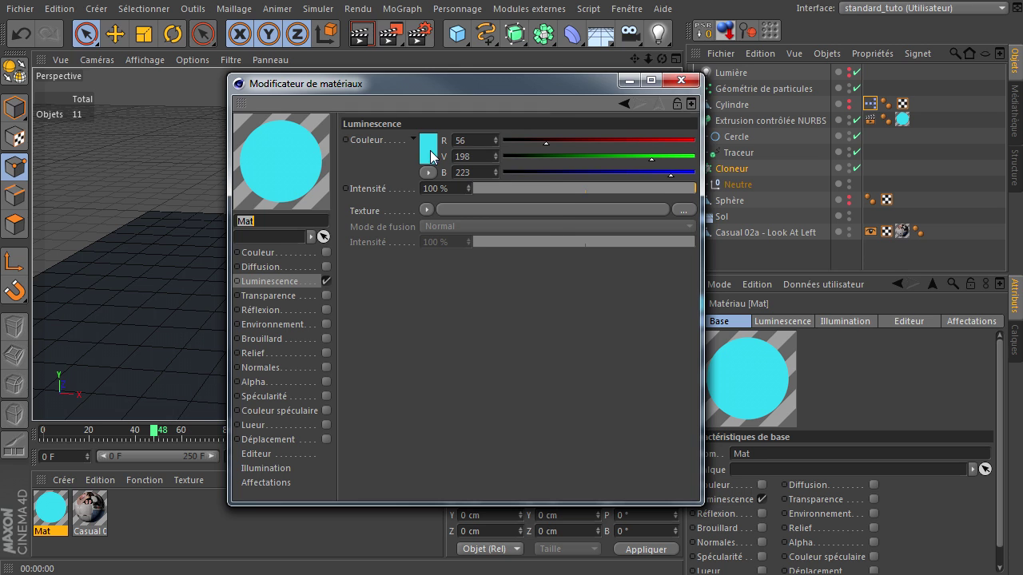
left_click_drag(412, 107, 408, 101)
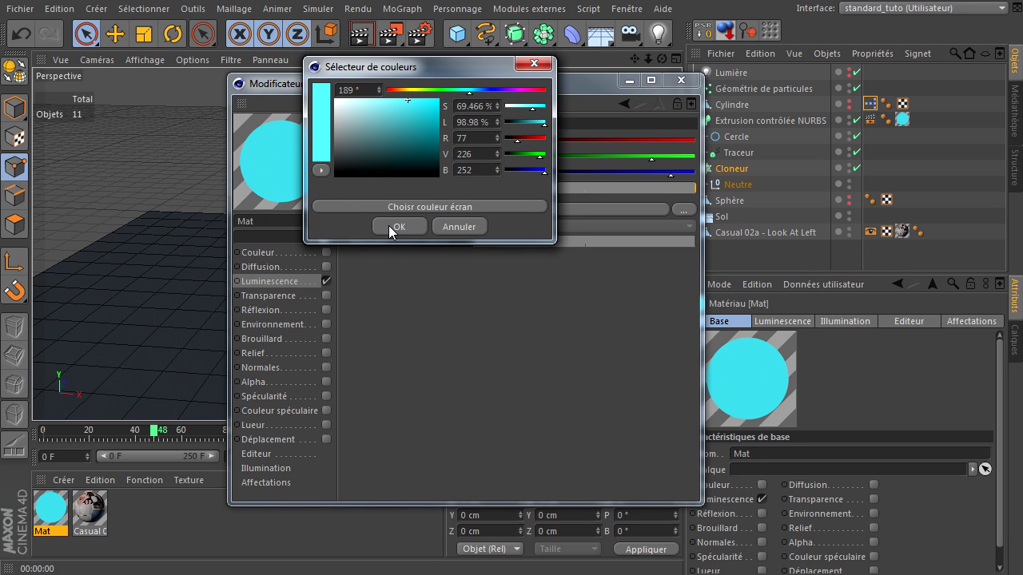
left_click(397, 227)
left_click(680, 80)
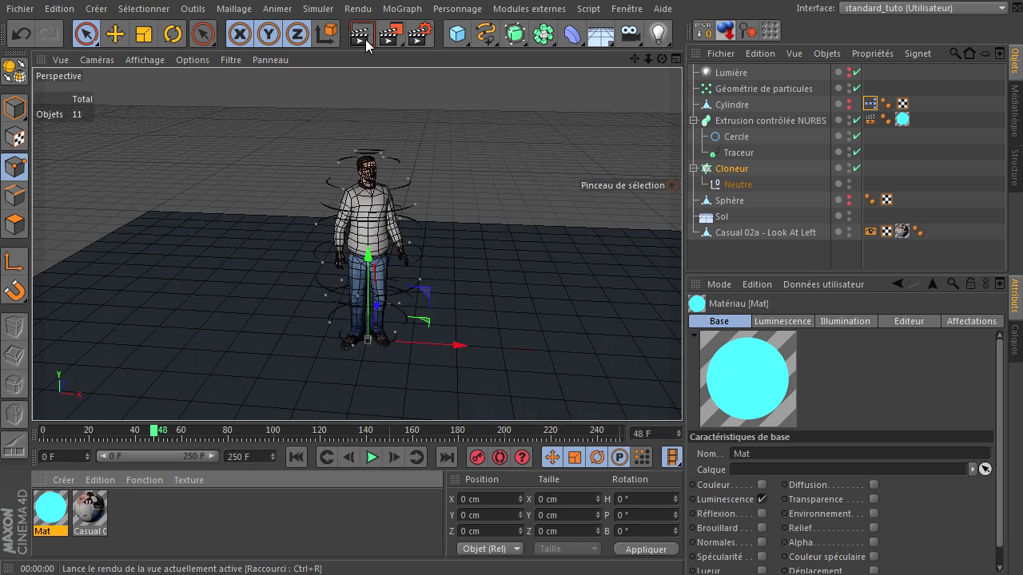
left_click(365, 39)
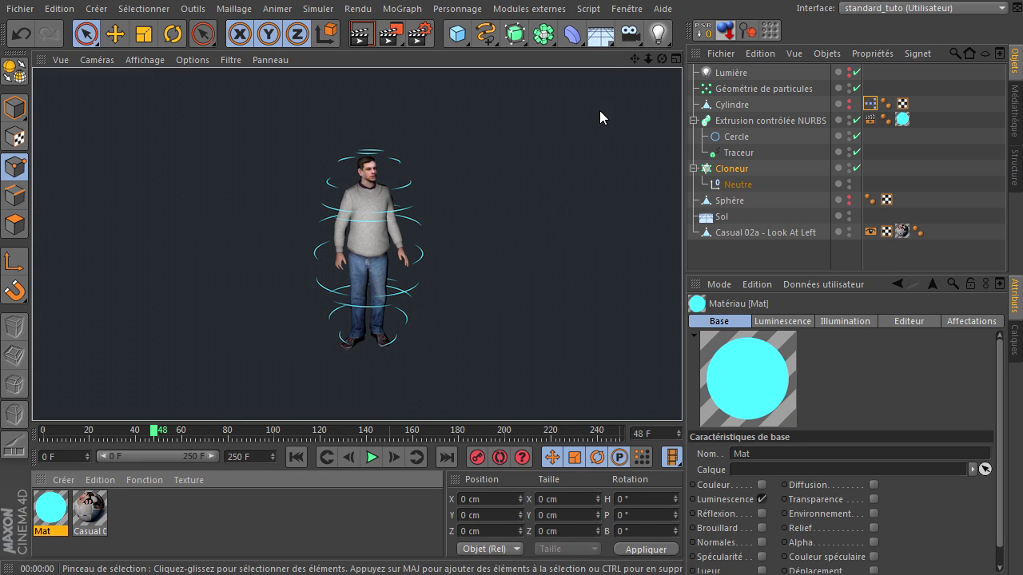
- Add an omni light and move it high above the floor, to the left of the figure
left_click(660, 32)
left_click_drag(379, 309, 330, 367)
left_click_drag(332, 409, 177, 91)
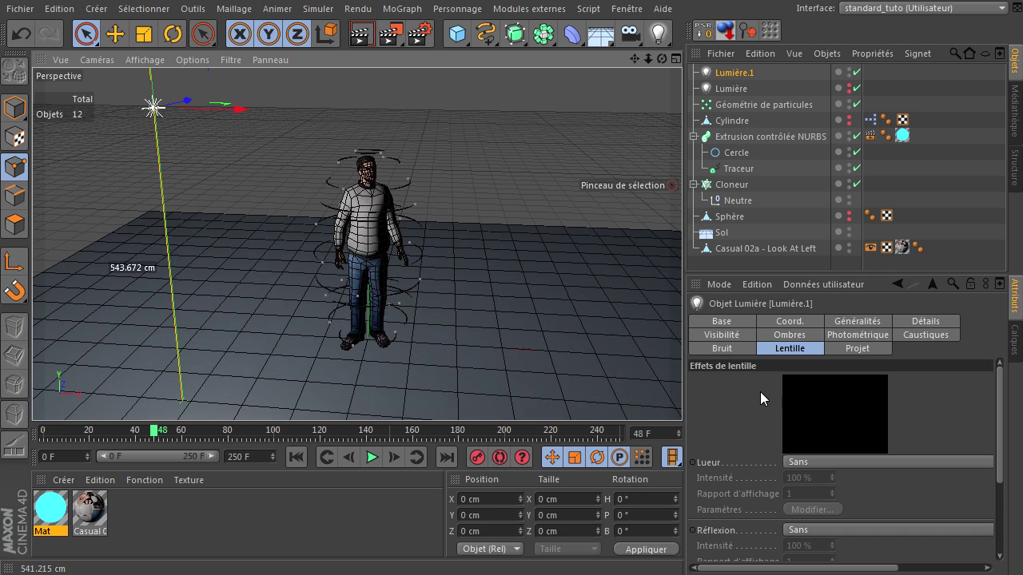
- Set the new light's shadows to Masques d'ombres (ombres diffuses) and render the view
left_click(863, 324)
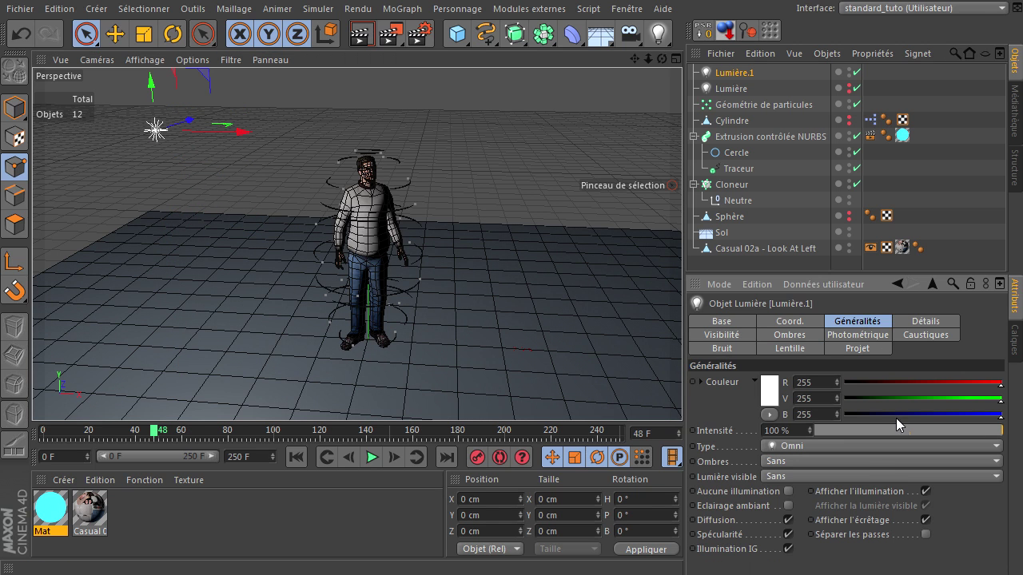
left_click(865, 462)
left_click(847, 491)
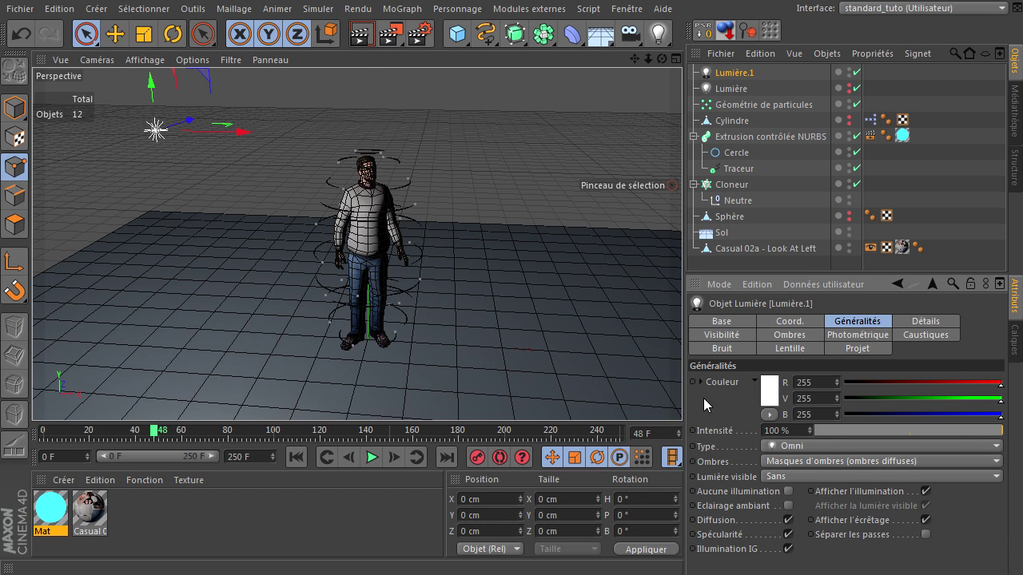
left_click(362, 35)
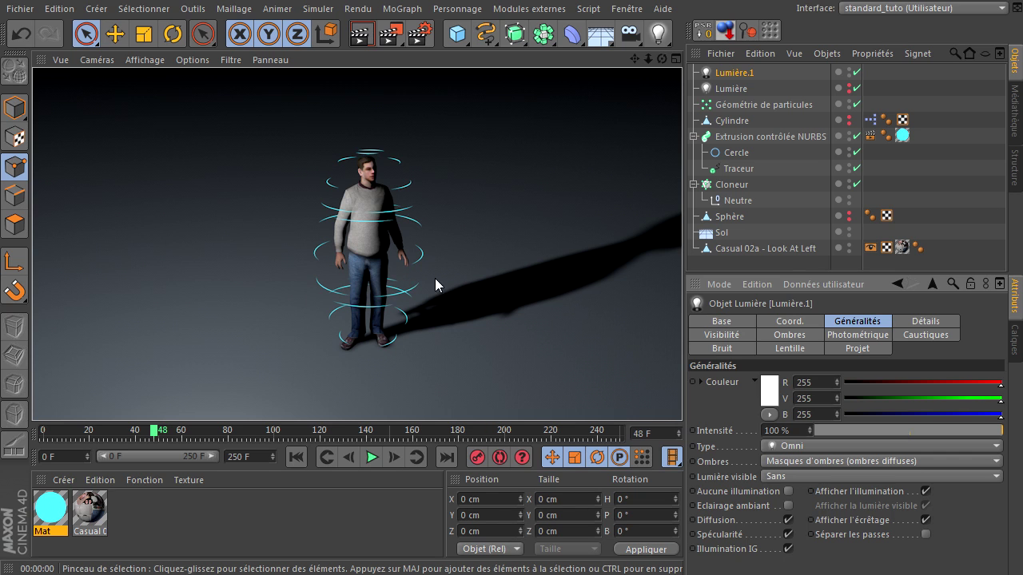
- Try enabling Ombres reçues and Ombres portées in the Extrusion contrôlée NURBS object's Rendu tag and render the view
left_click(870, 137)
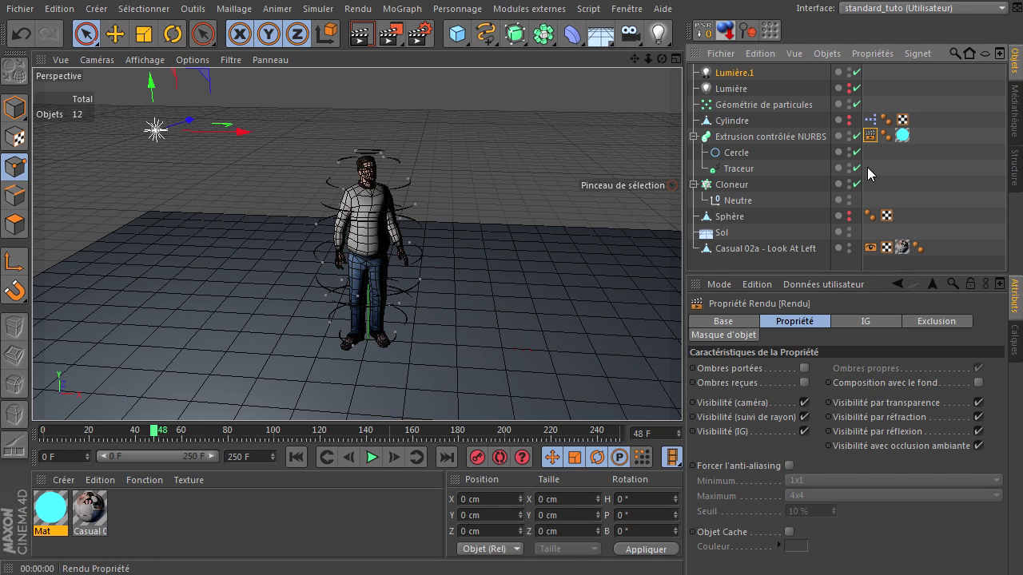
left_click(804, 383)
left_click(804, 368)
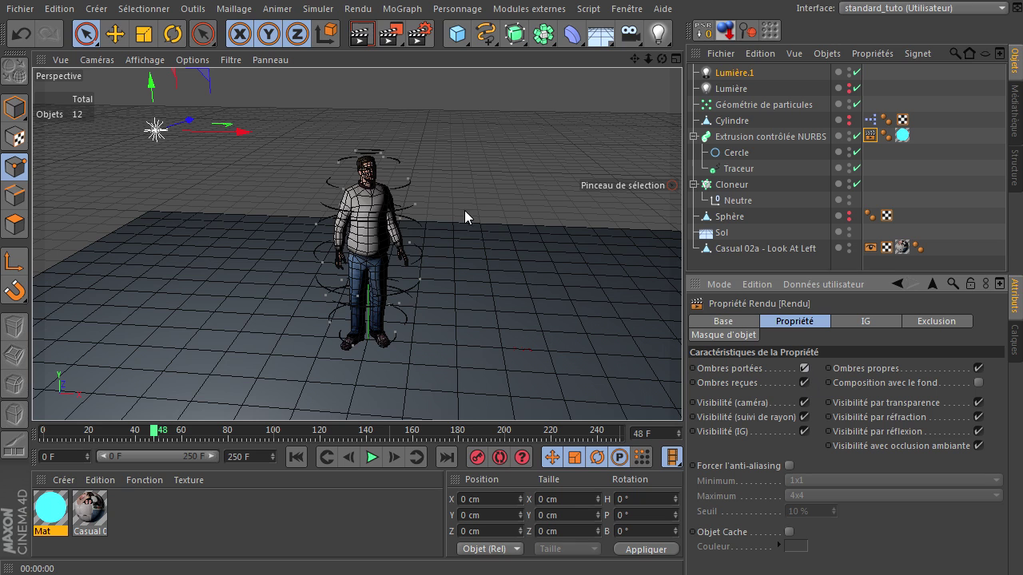
left_click(370, 37)
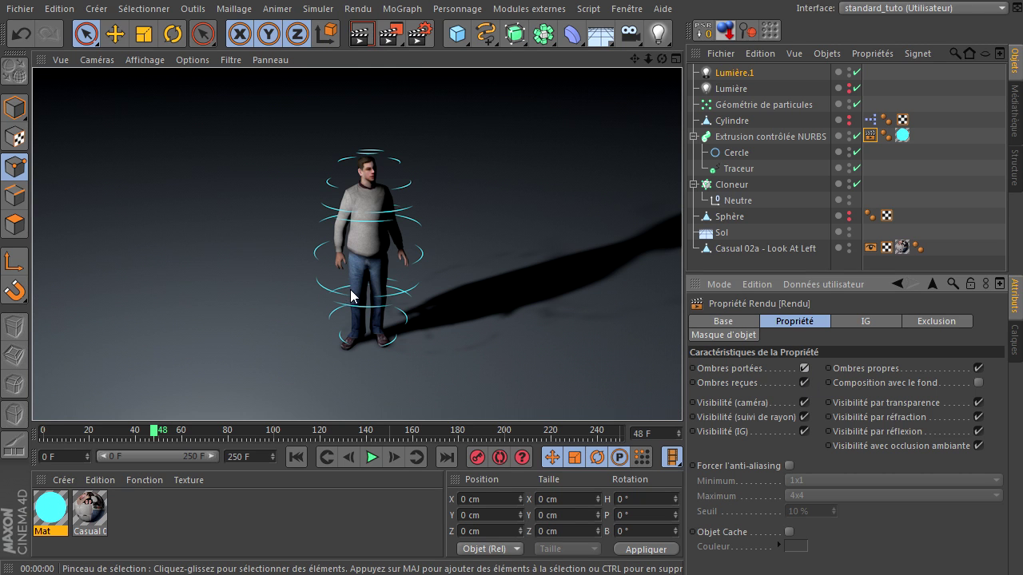
- Turn Ombres portées and Ombres reçues back off in the trails' Rendu tag and render the view for comparison
left_click(804, 368)
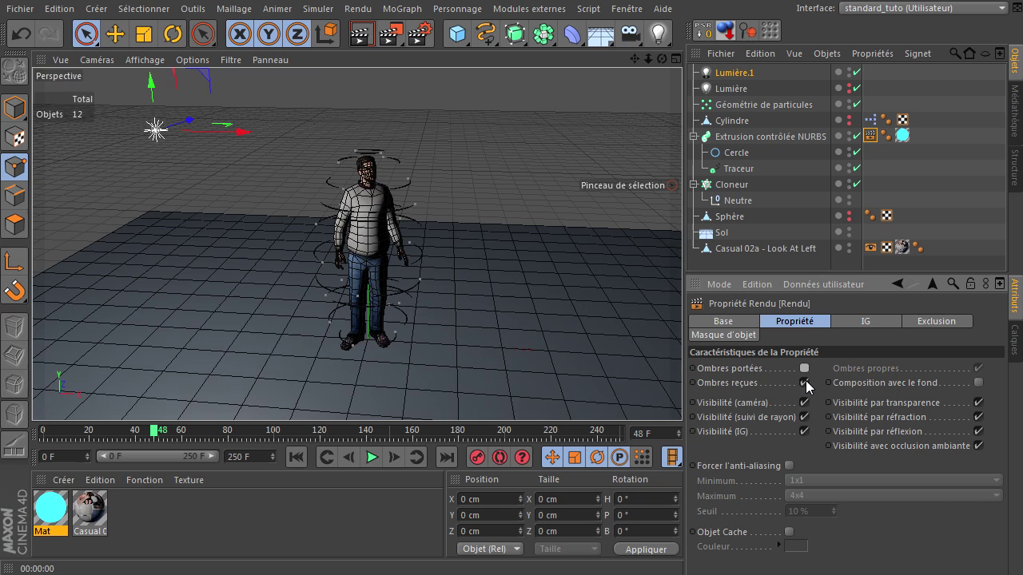
left_click(361, 34)
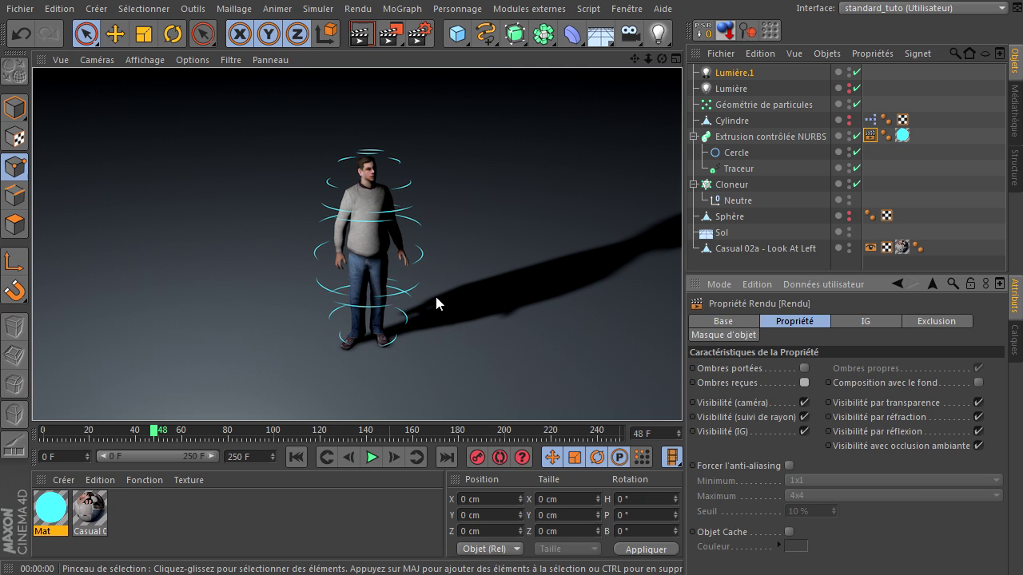
left_click(449, 379)
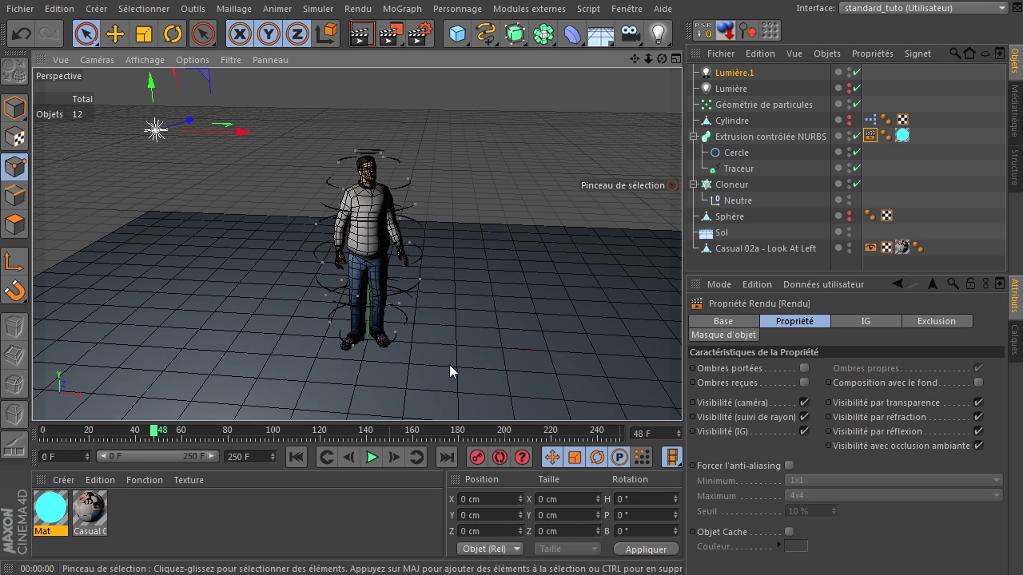